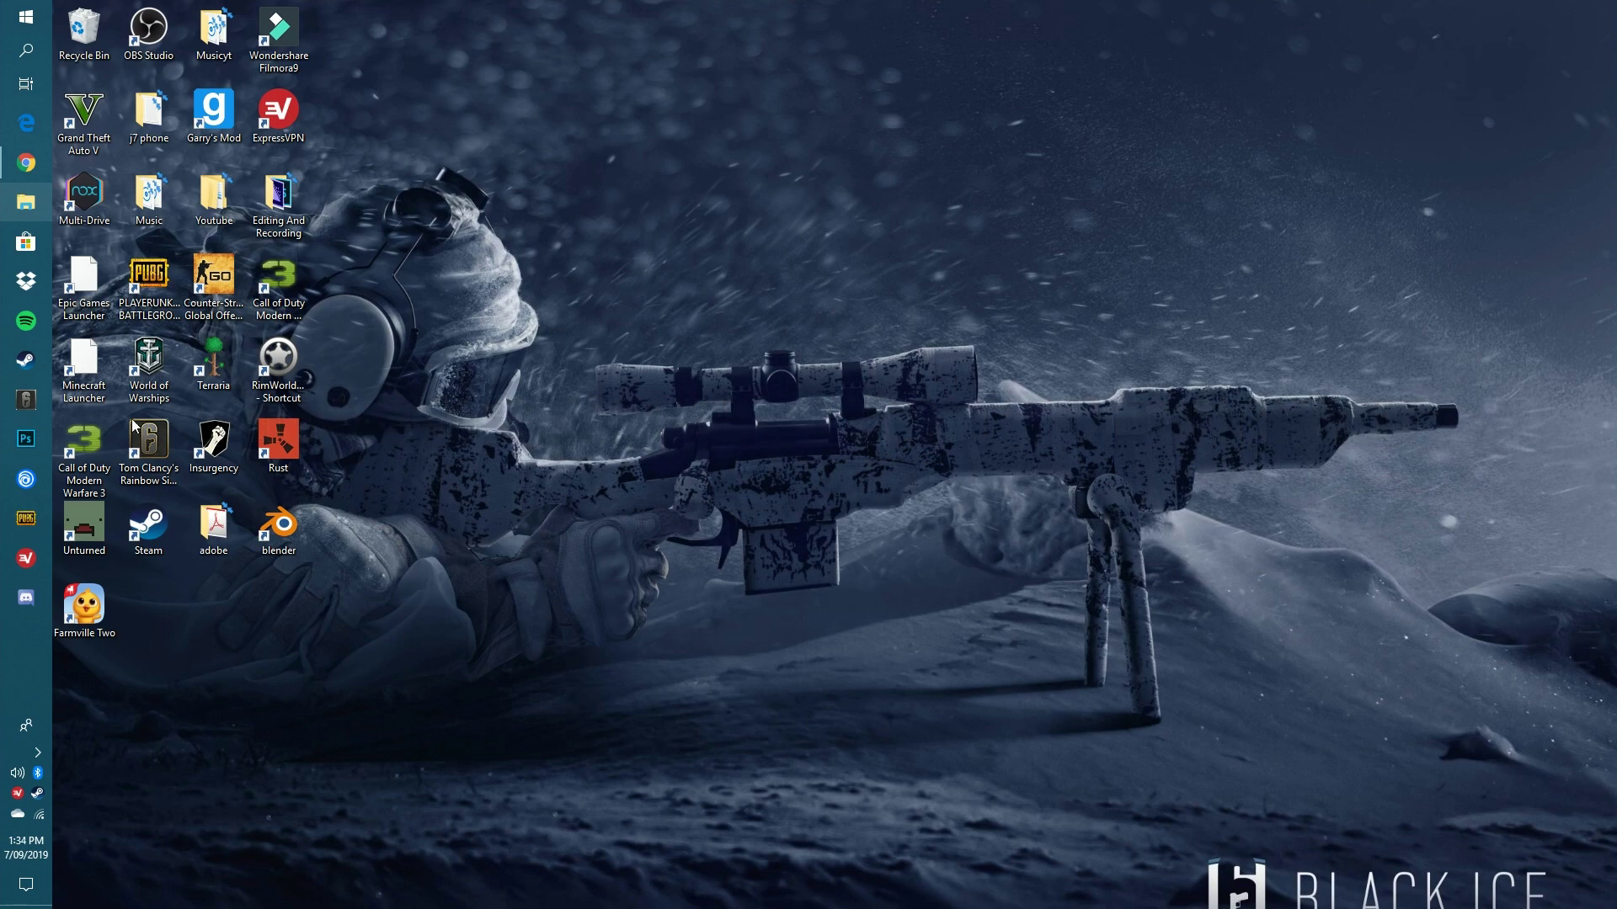
# Open Photoshop and create a new 1280 × 720 pixel document at 72 pixels/inch with a white background.
pyautogui.click(28, 441)
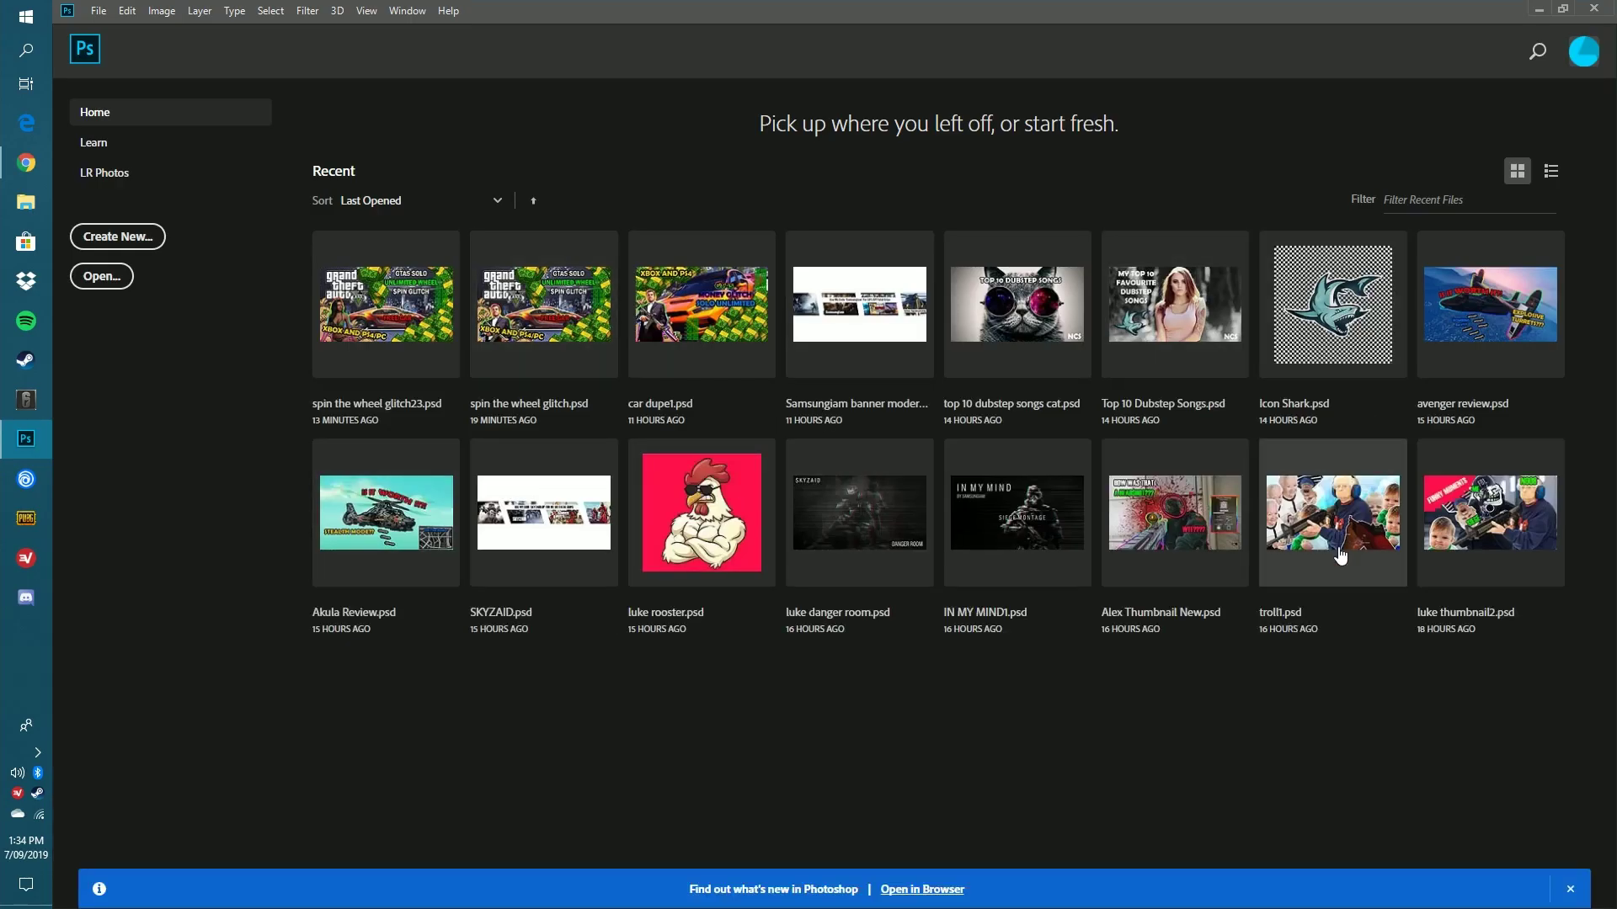
pyautogui.click(98, 10)
pyautogui.click(120, 30)
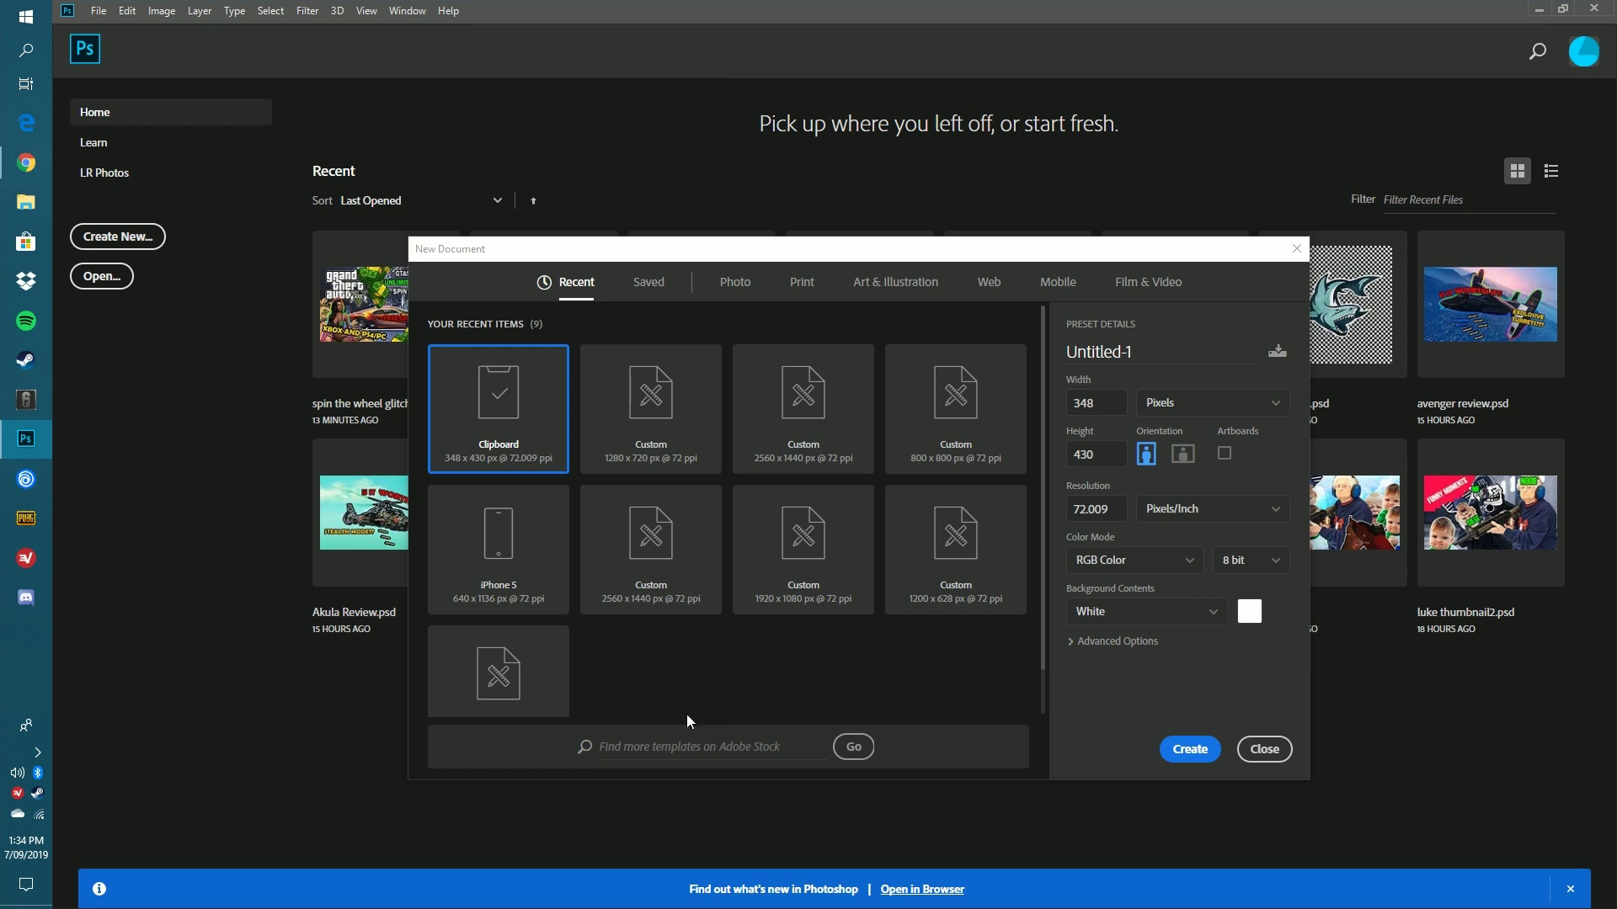
pyautogui.click(634, 451)
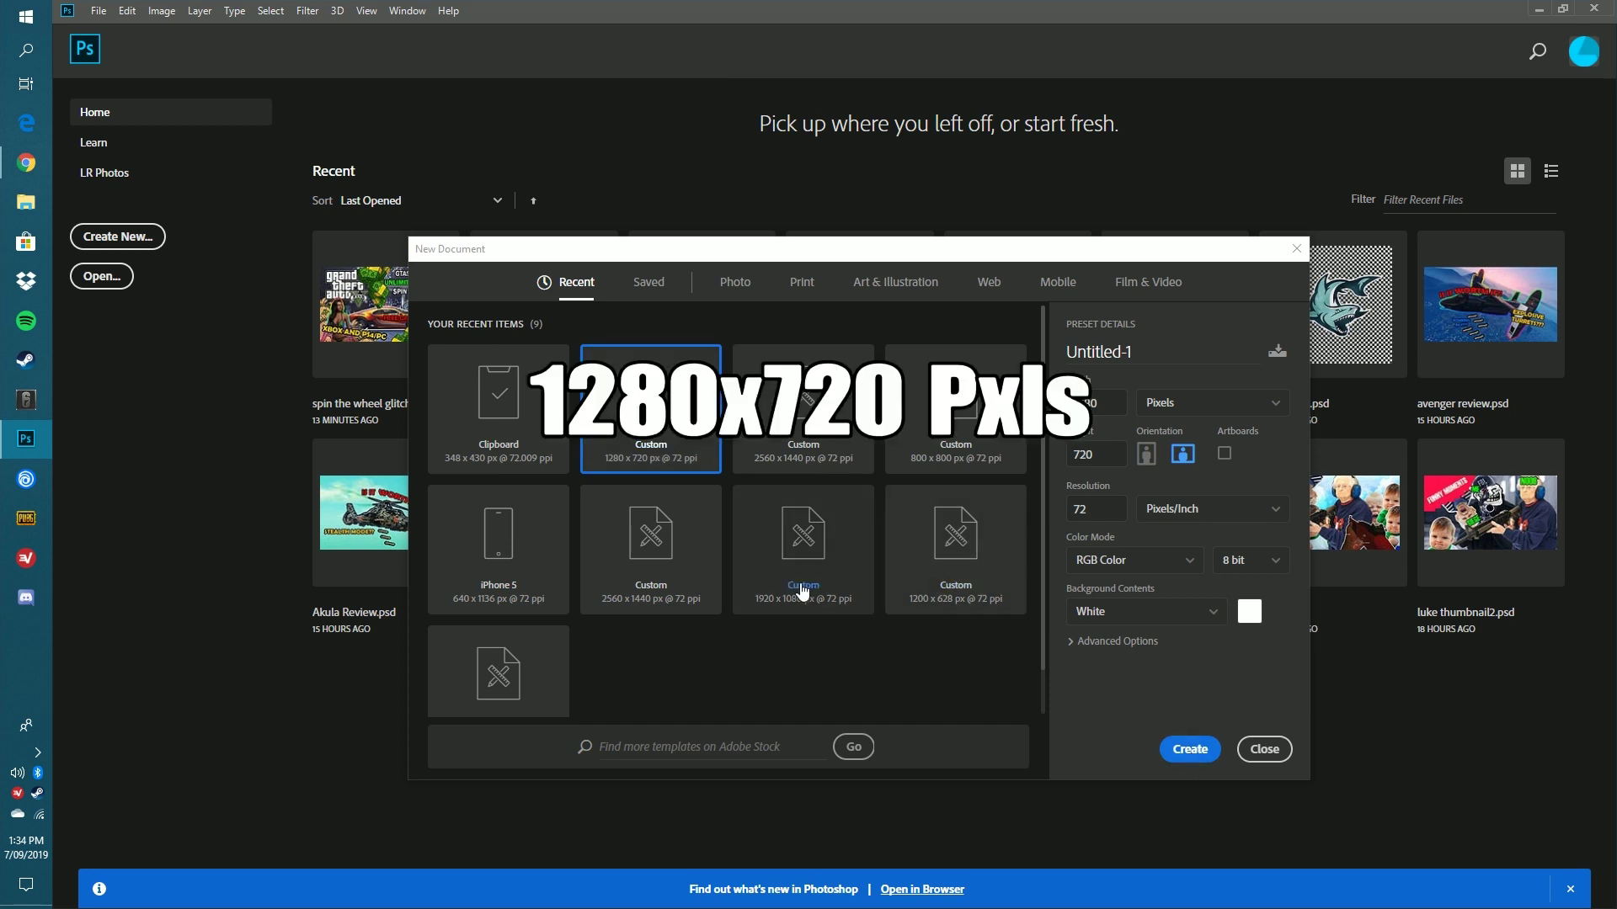
pyautogui.click(1109, 400)
pyautogui.click(1101, 453)
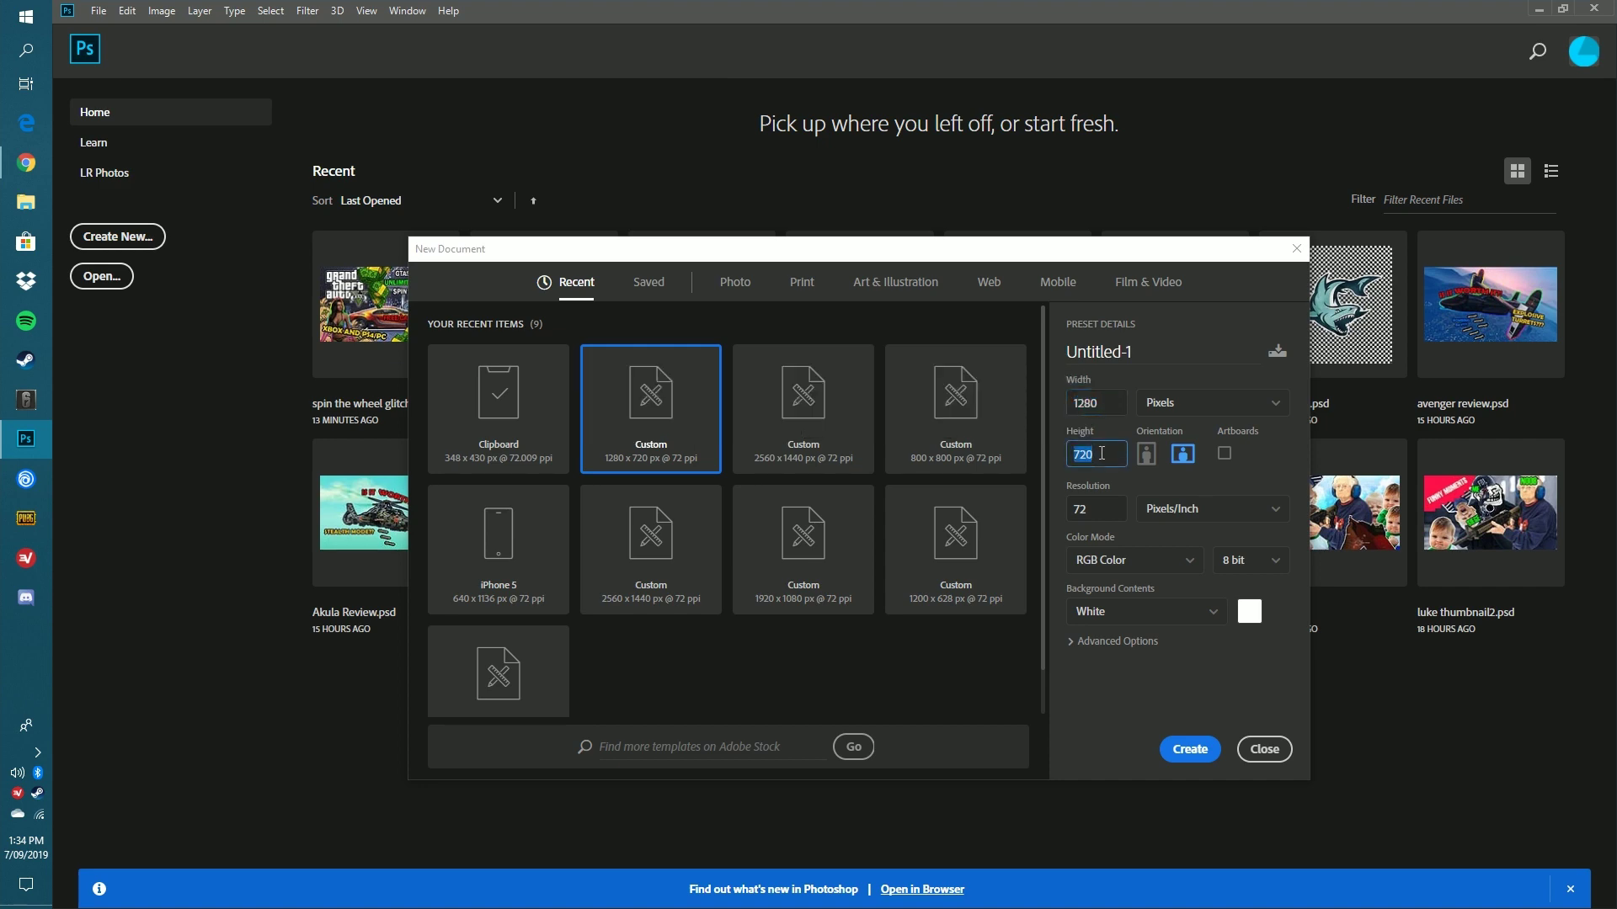
pyautogui.click(1204, 754)
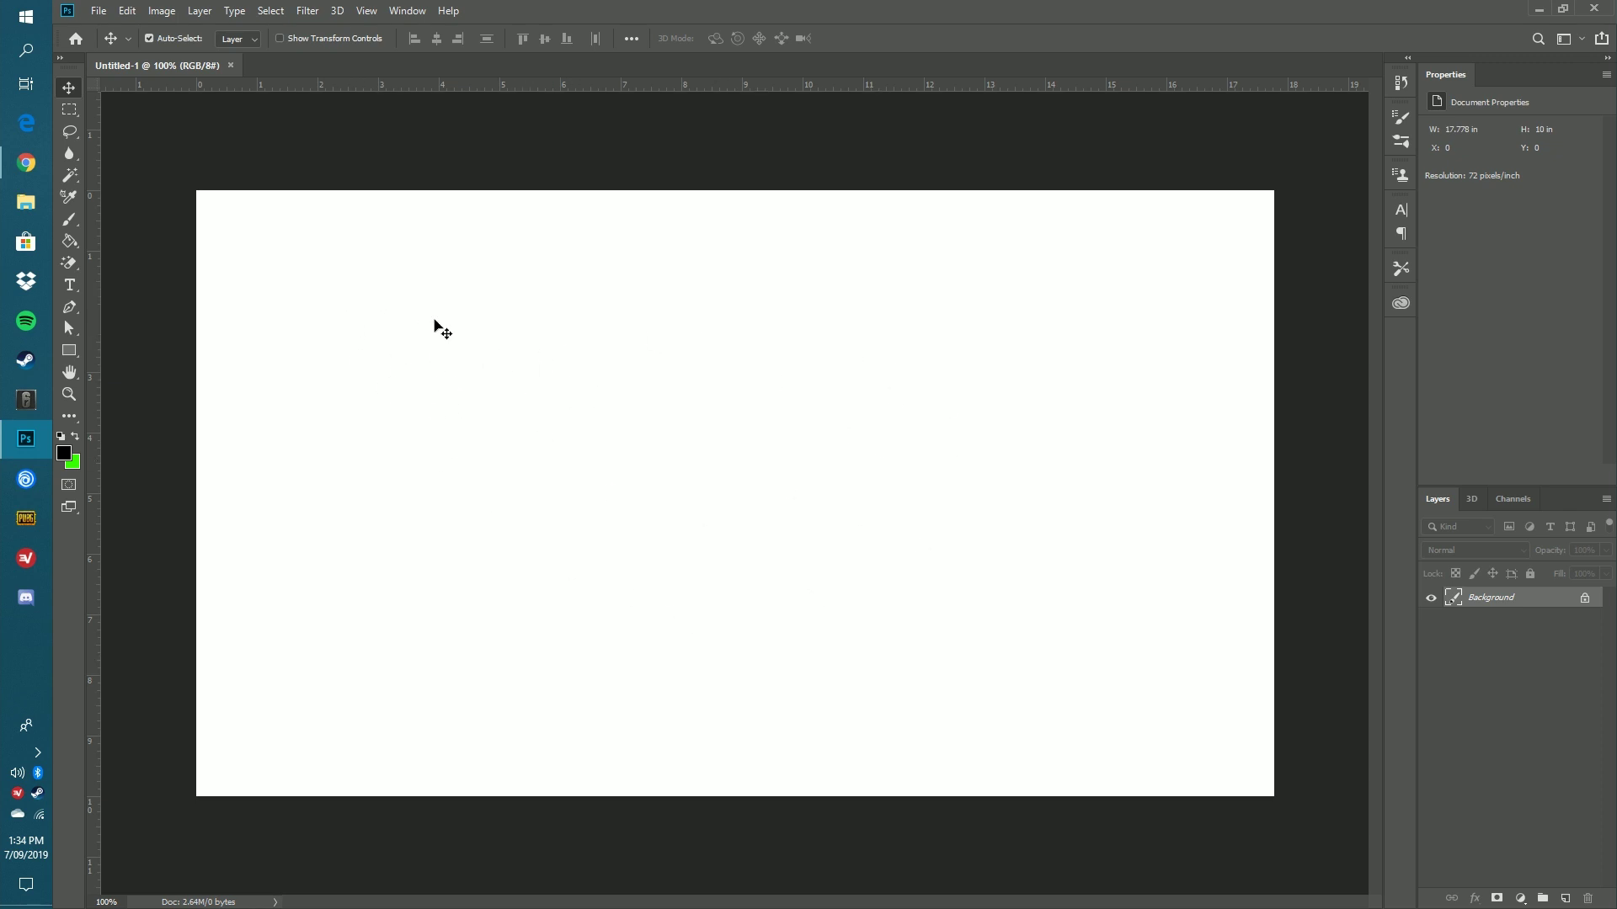
# Switch to Chrome, replace the open page with a new tab and search for "rainbow six siege hd".
pyautogui.click(12, 167)
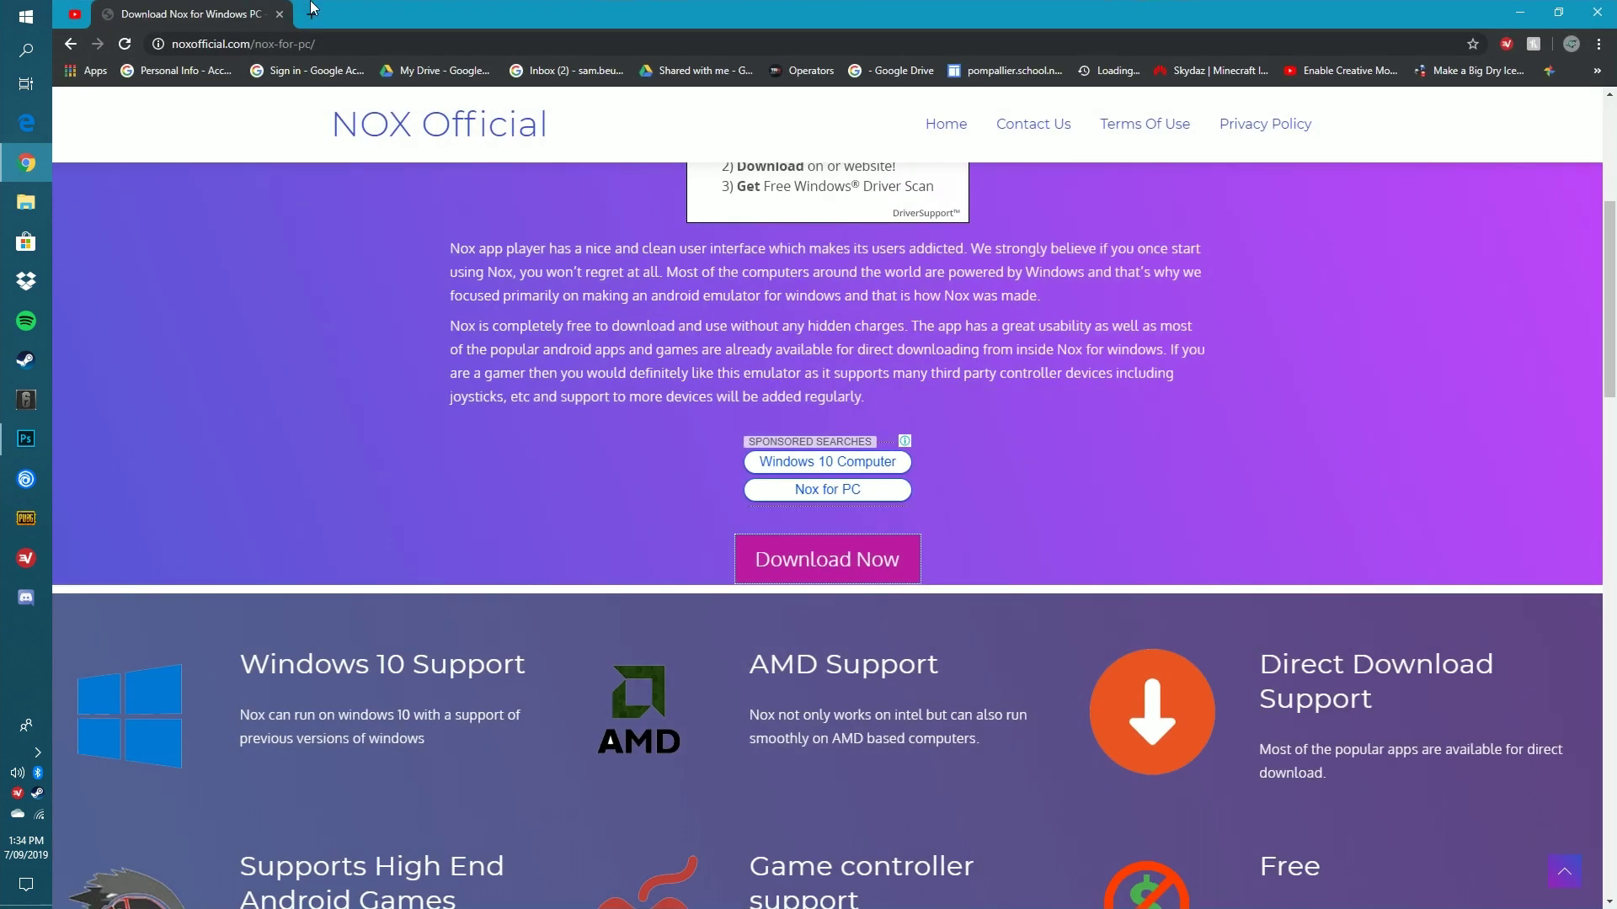
pyautogui.click(312, 11)
pyautogui.click(279, 14)
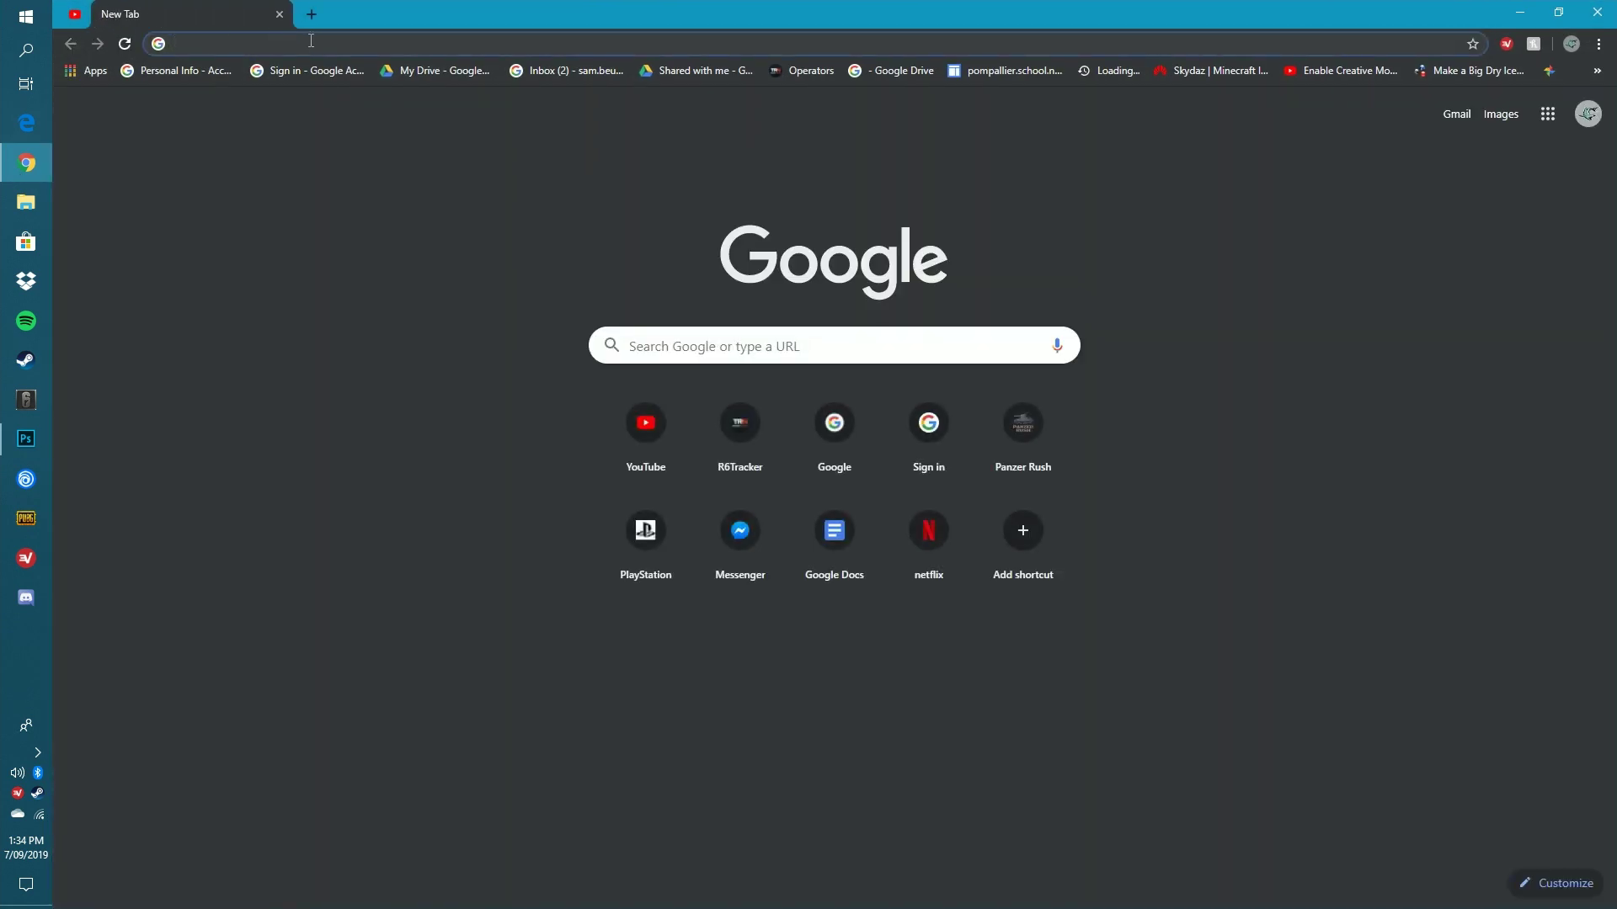
pyautogui.write('ra')
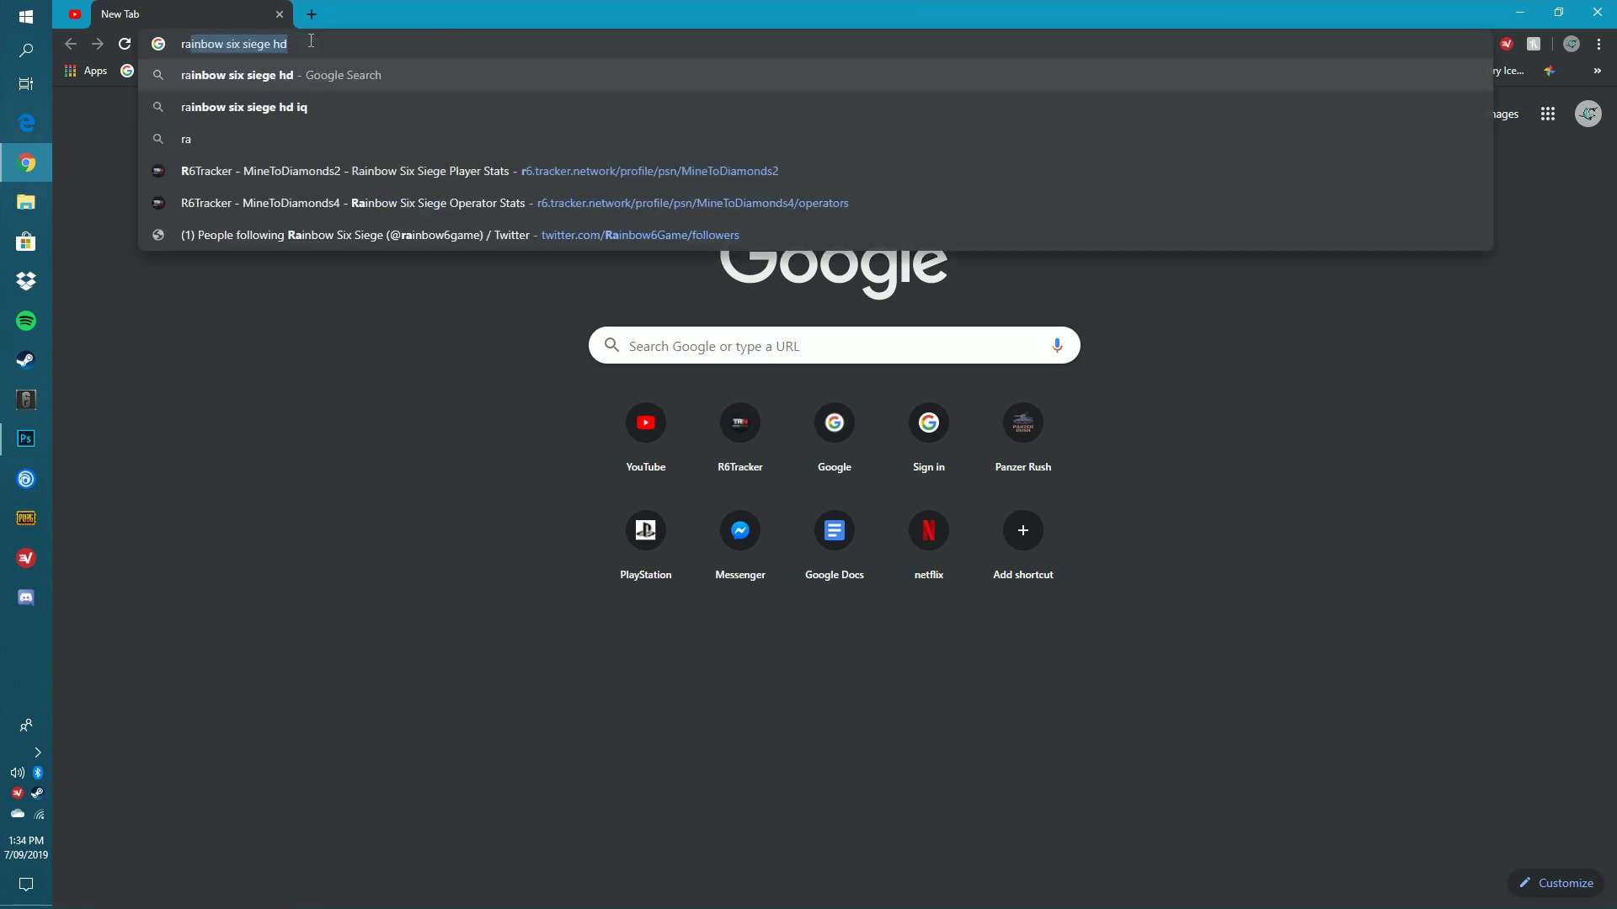
pyautogui.write('inbow sixsiege hd')
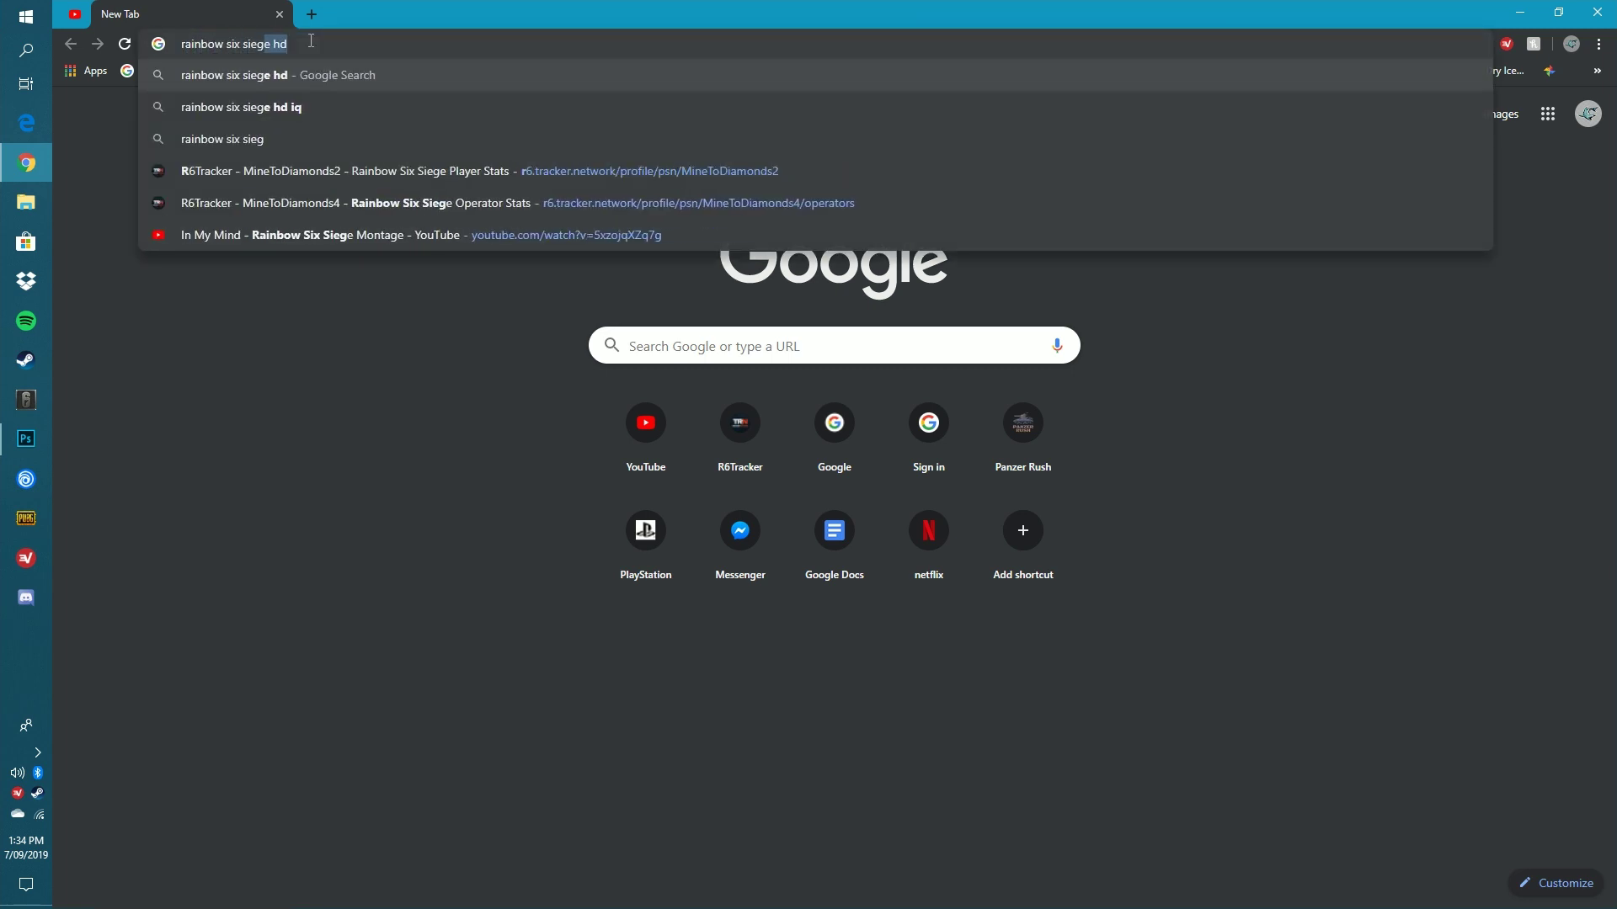
pyautogui.press('Return')
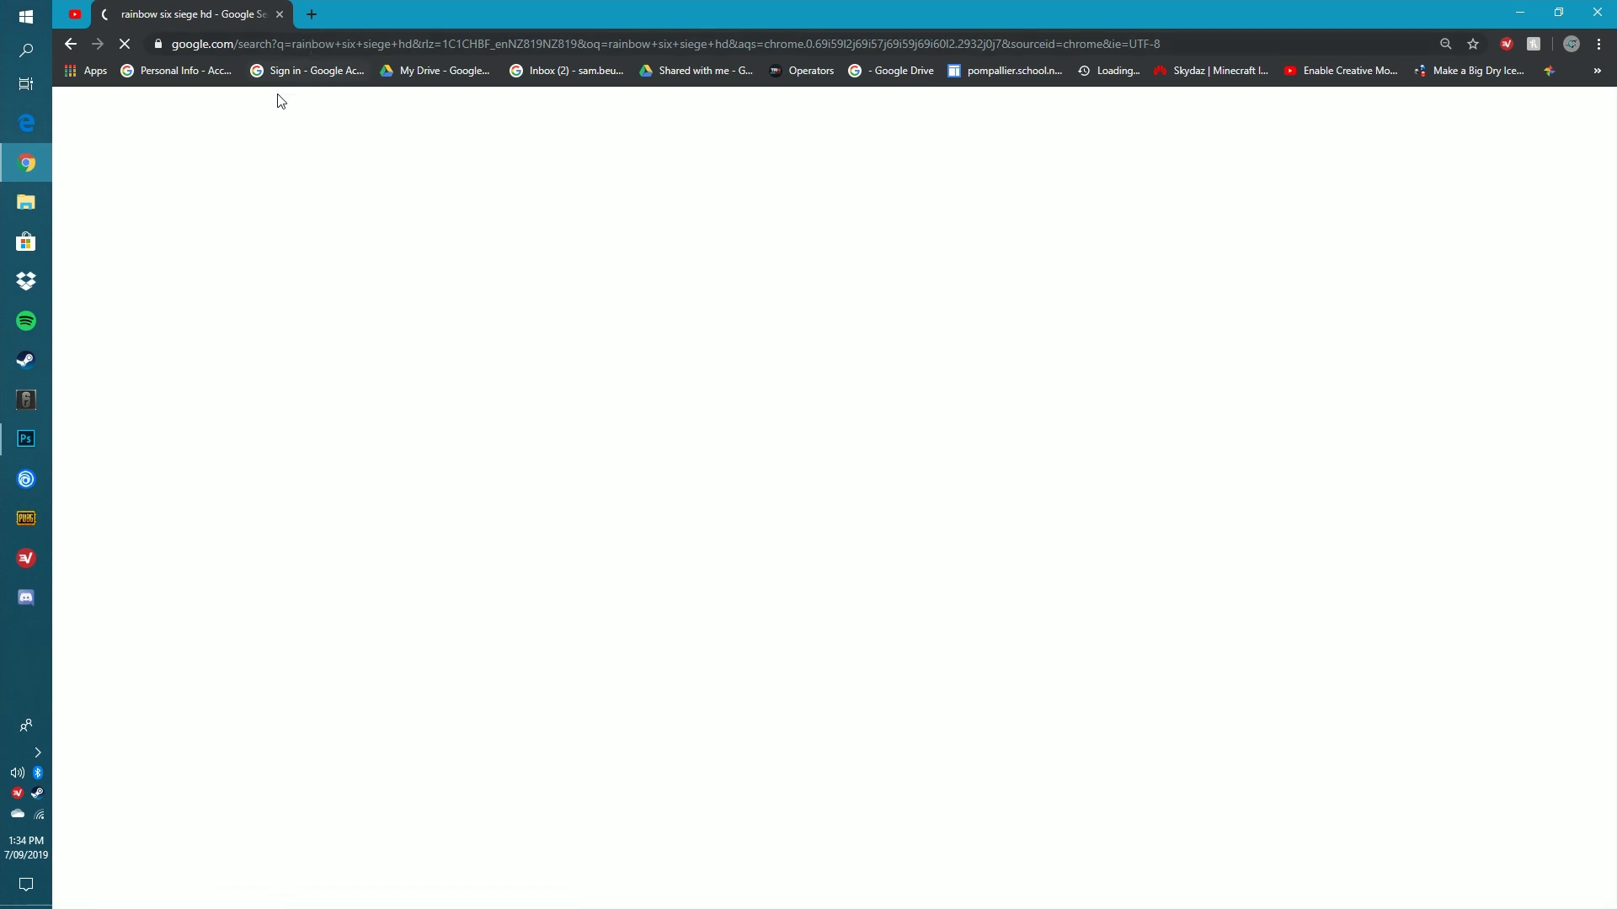
# Copy the 1280 × 720 Rainbow Six Siege shield wallpaper from the image results and paste it into the Photoshop document.
pyautogui.click(225, 162)
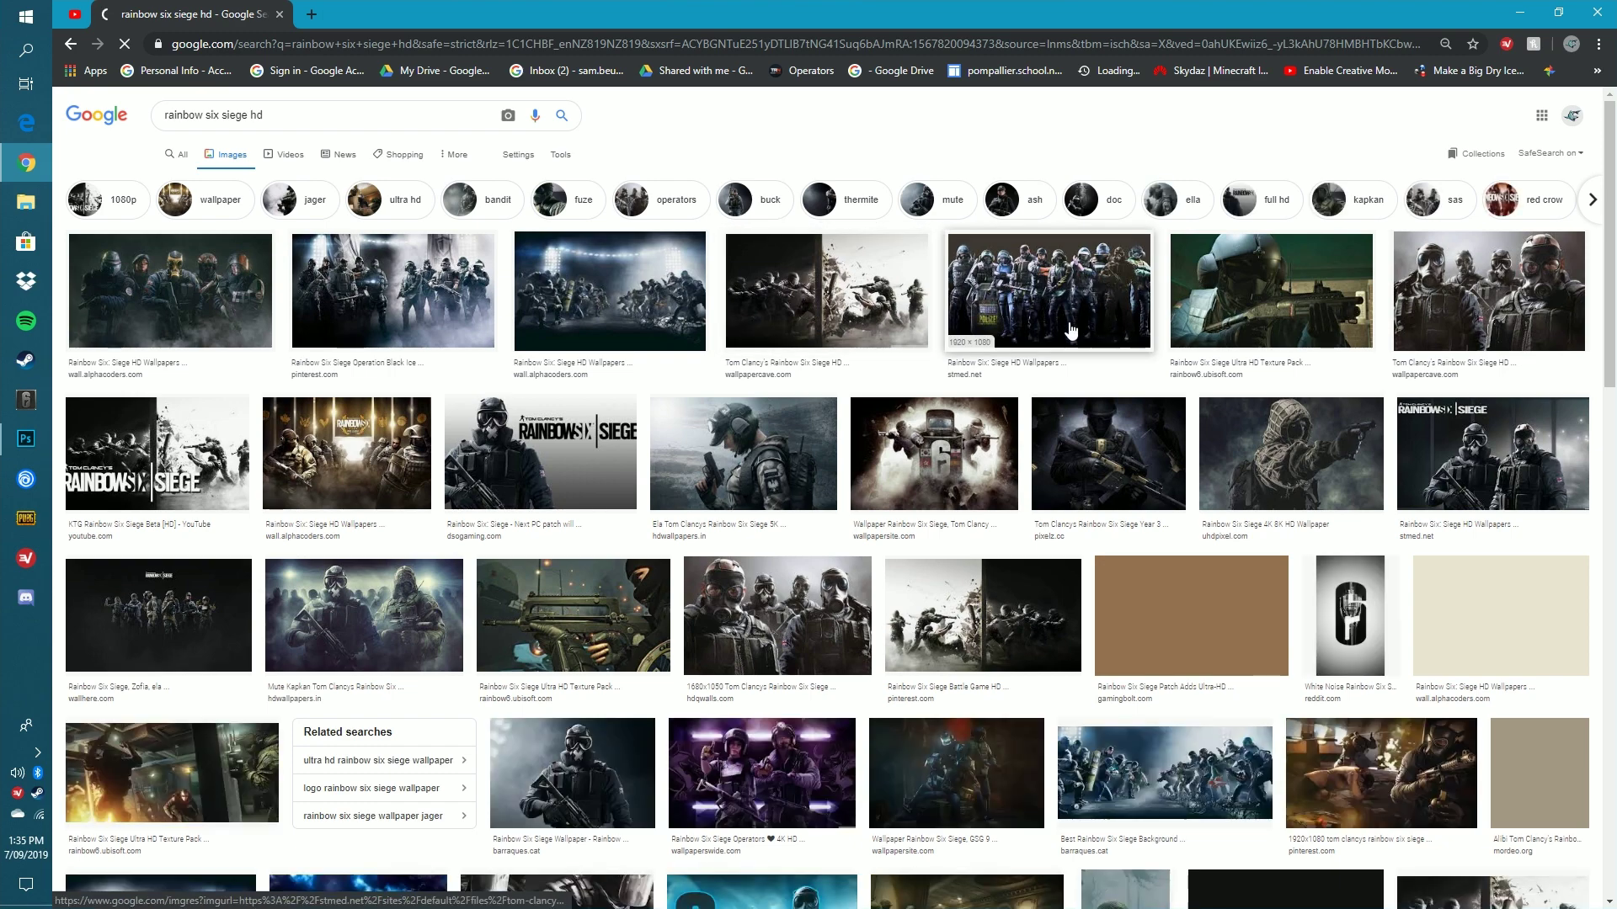
pyautogui.scroll(-2, 990, 286)
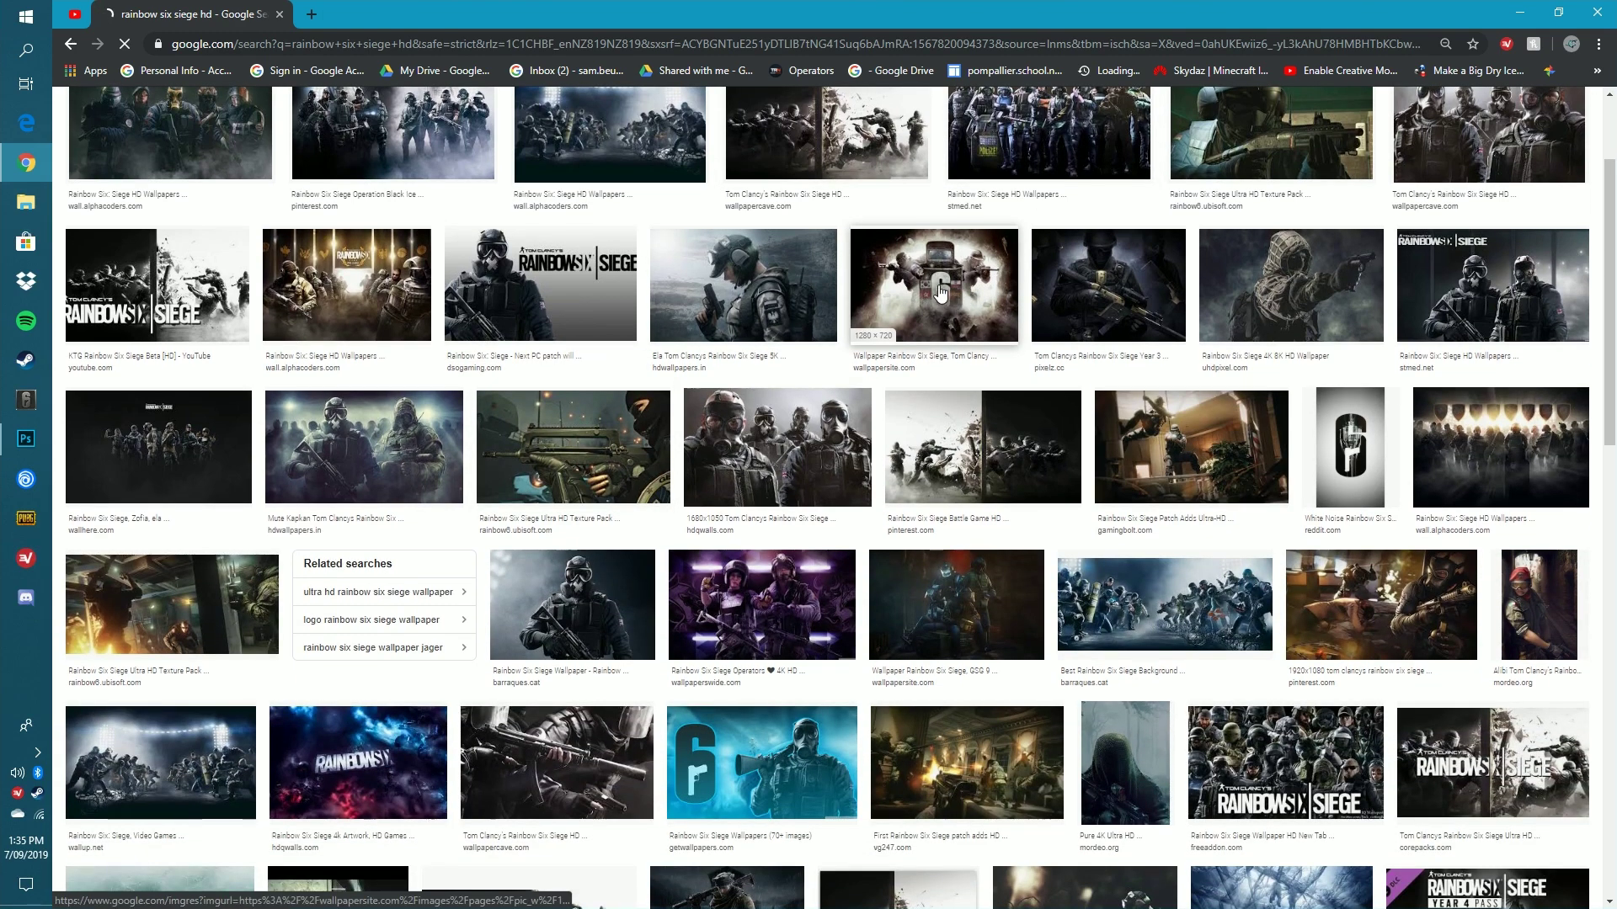
pyautogui.click(990, 286)
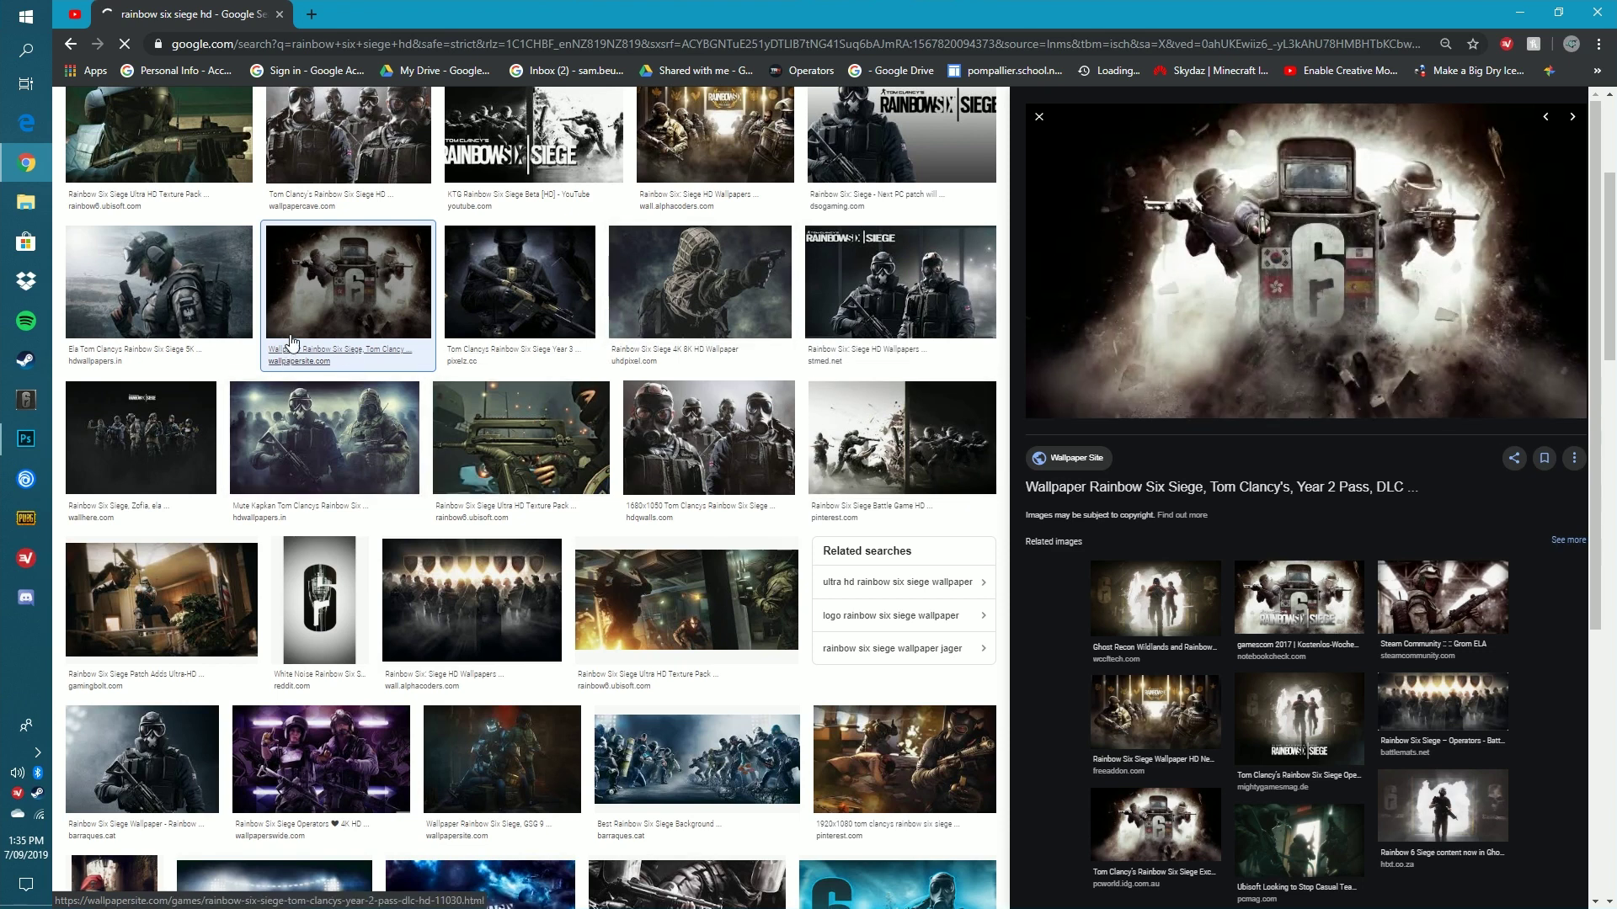
pyautogui.rightClick(1213, 346)
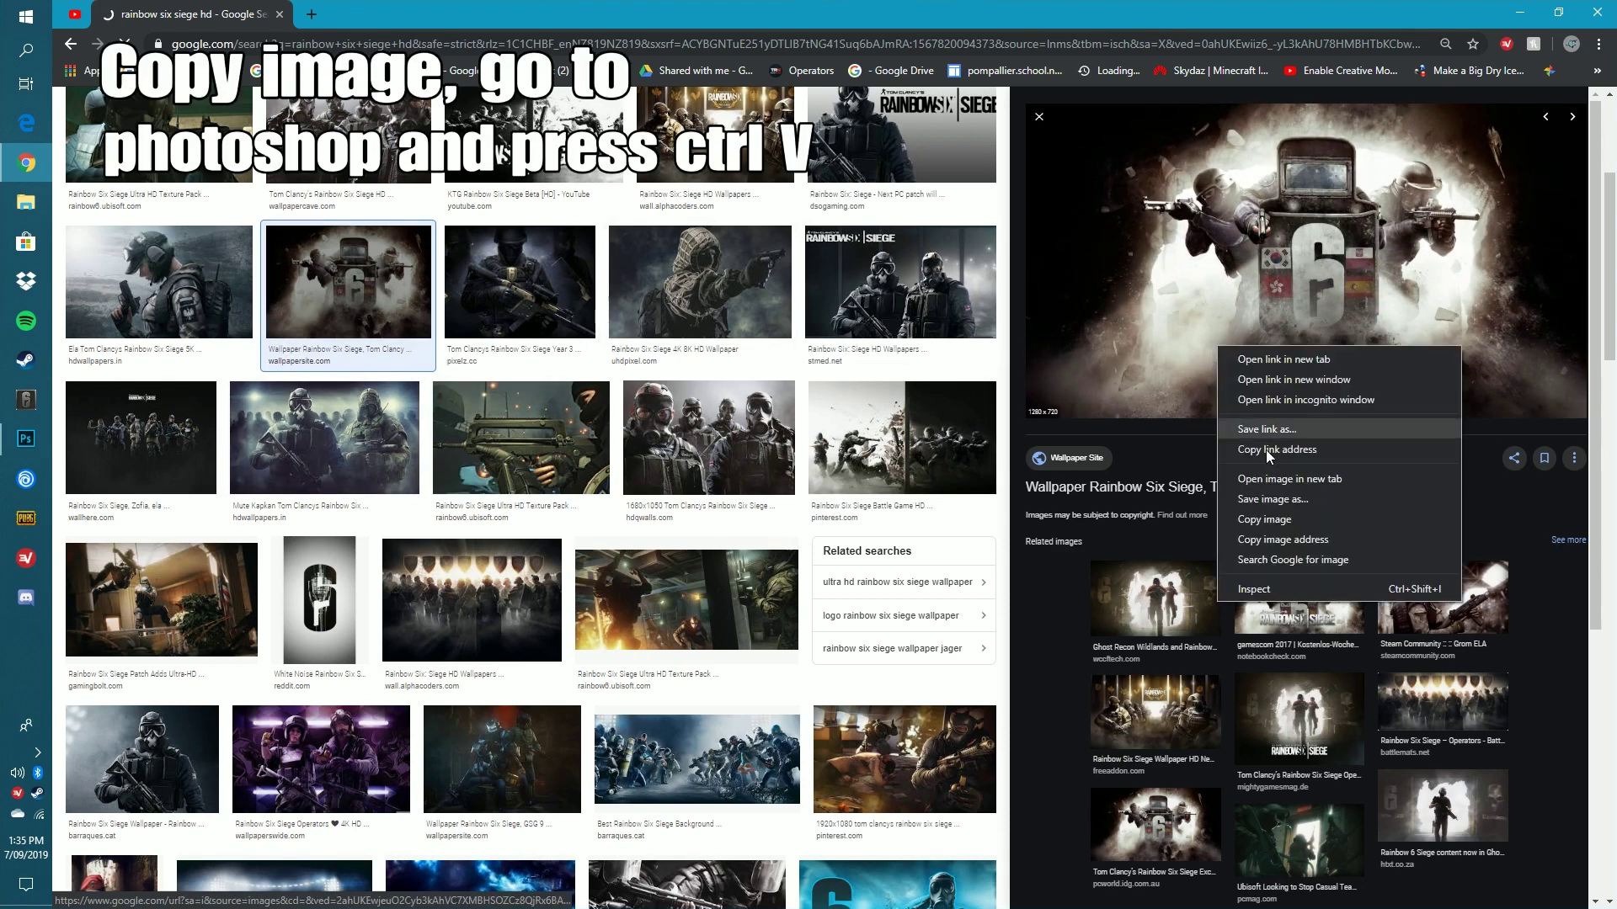
pyautogui.click(1297, 523)
pyautogui.click(7, 447)
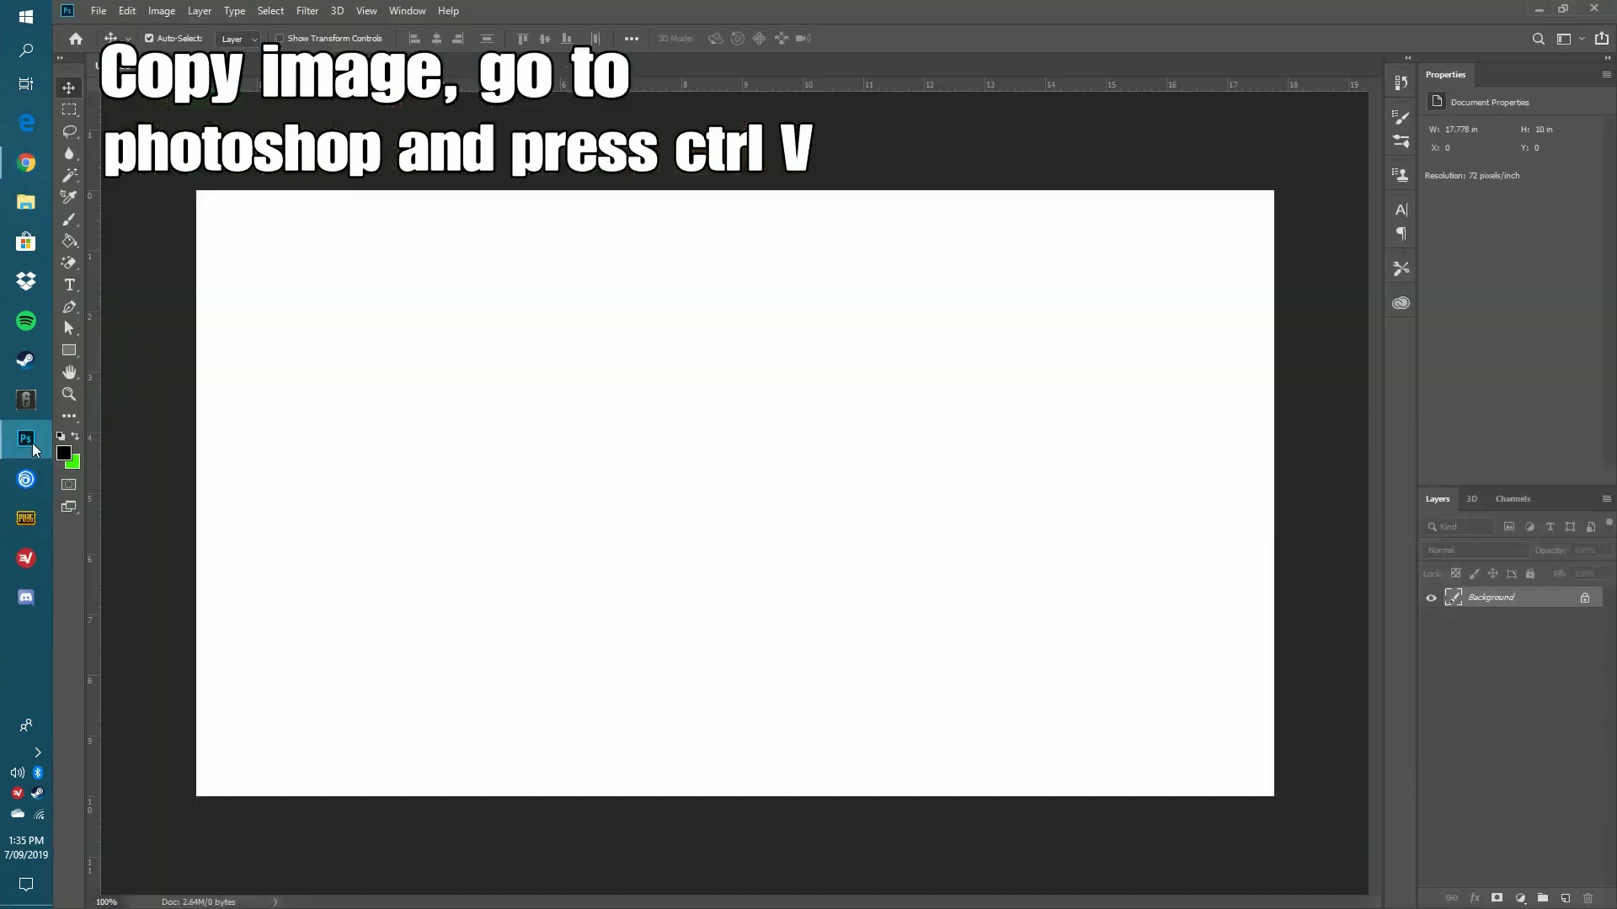
pyautogui.hotkey('ctrl', 'v')
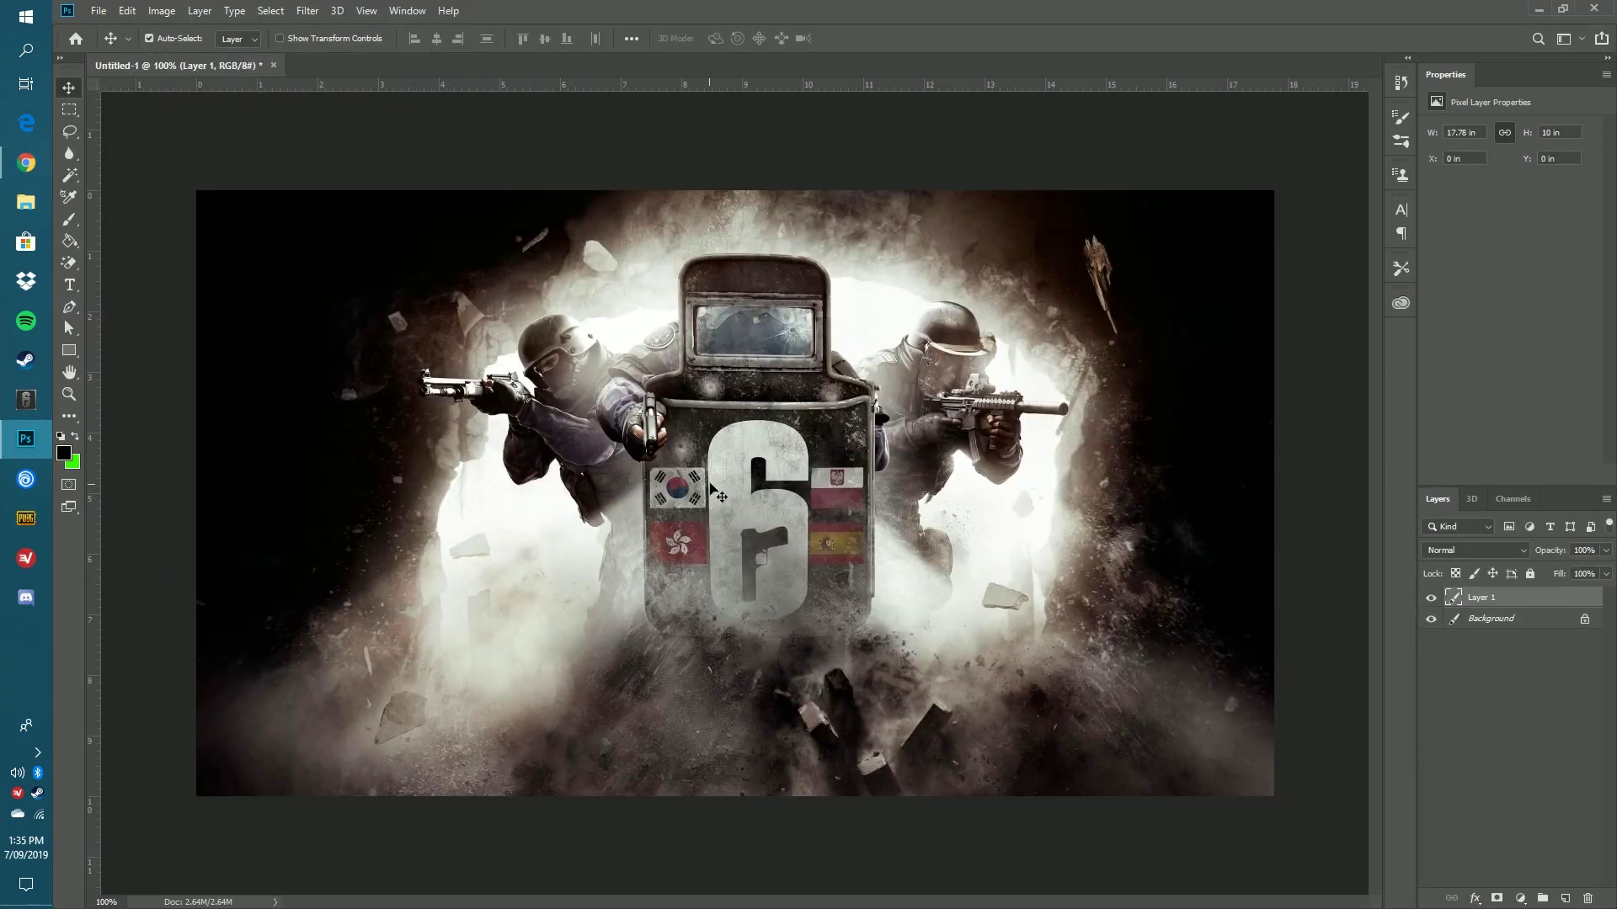
# Copy the shield wallpaper from Chrome again and paste it into the blank Photoshop document.
pyautogui.click(27, 170)
pyautogui.rightClick(1255, 312)
pyautogui.click(1294, 484)
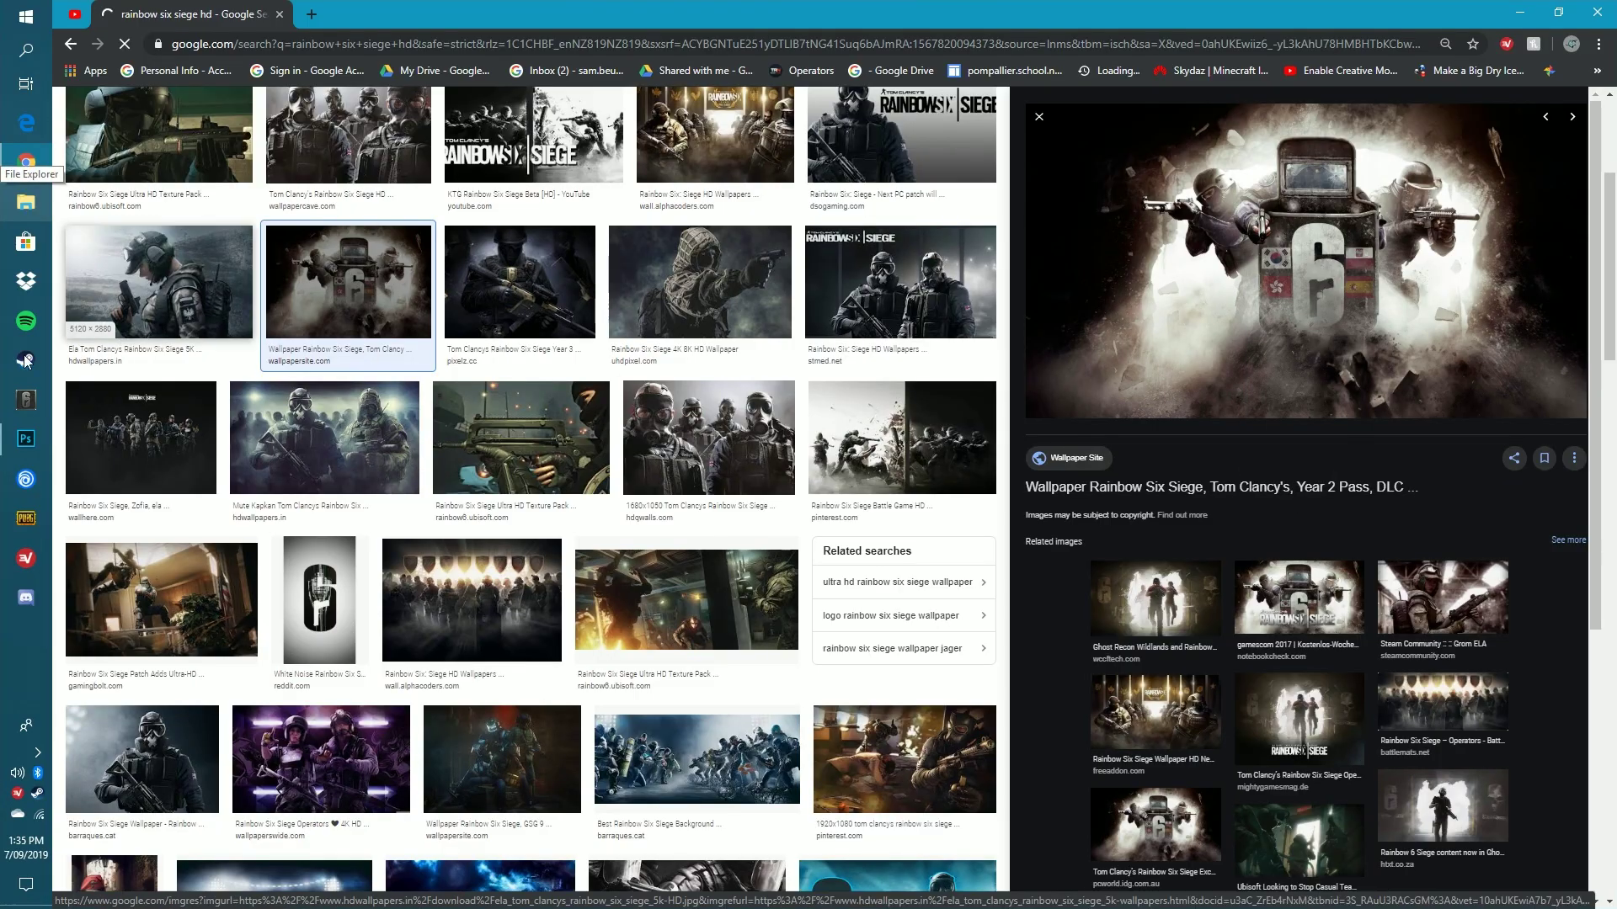
pyautogui.click(27, 438)
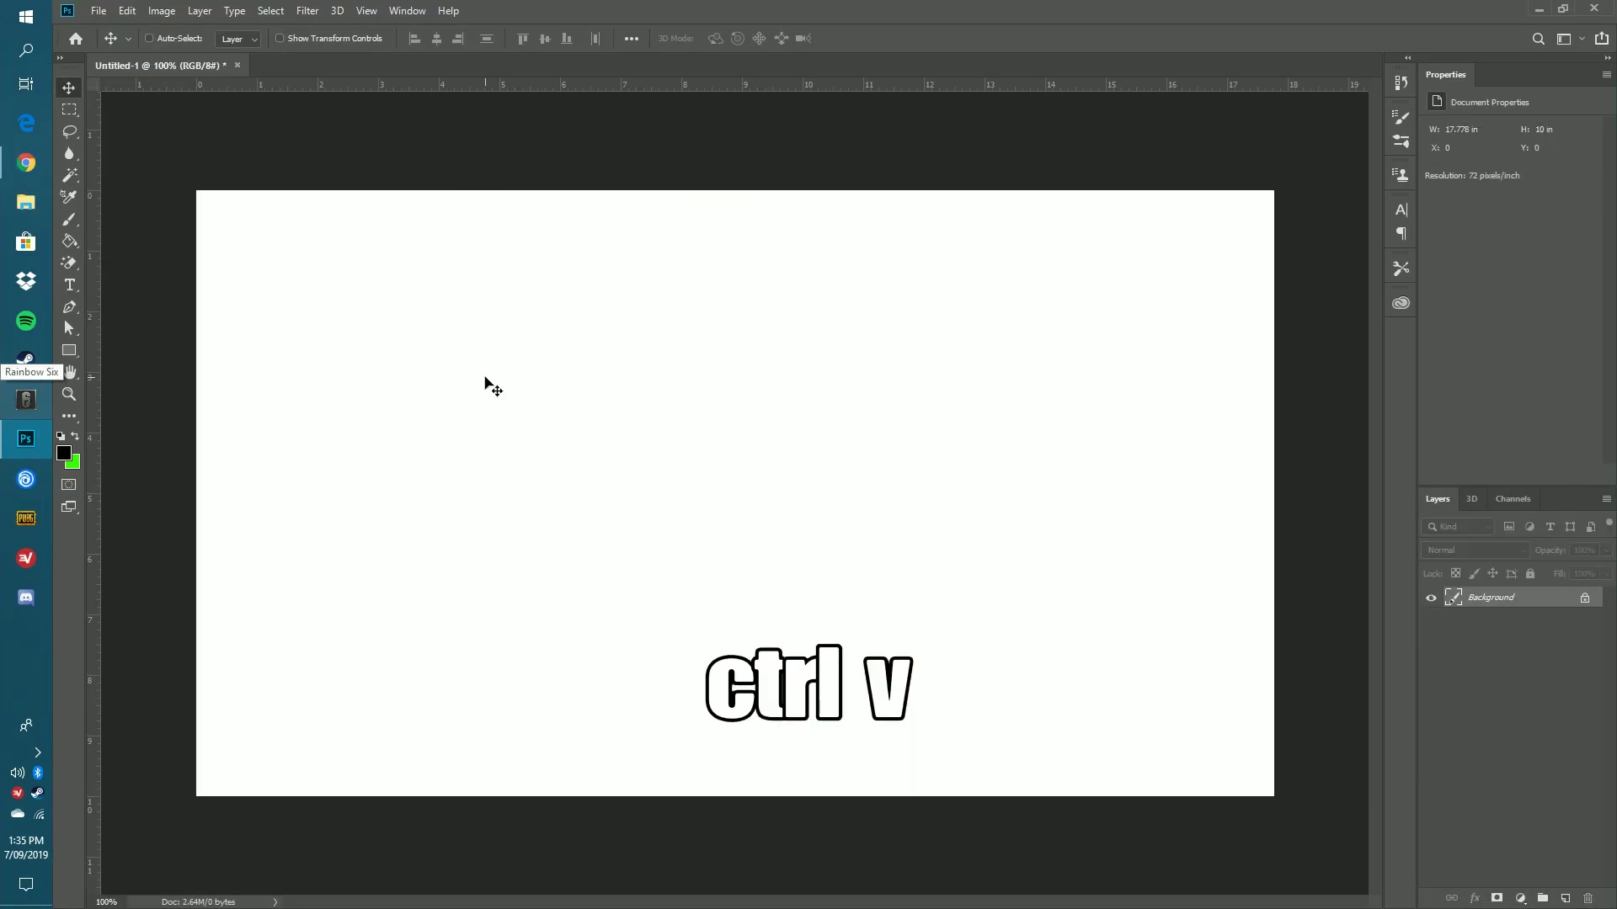
pyautogui.hotkey('ctrl', 'v')
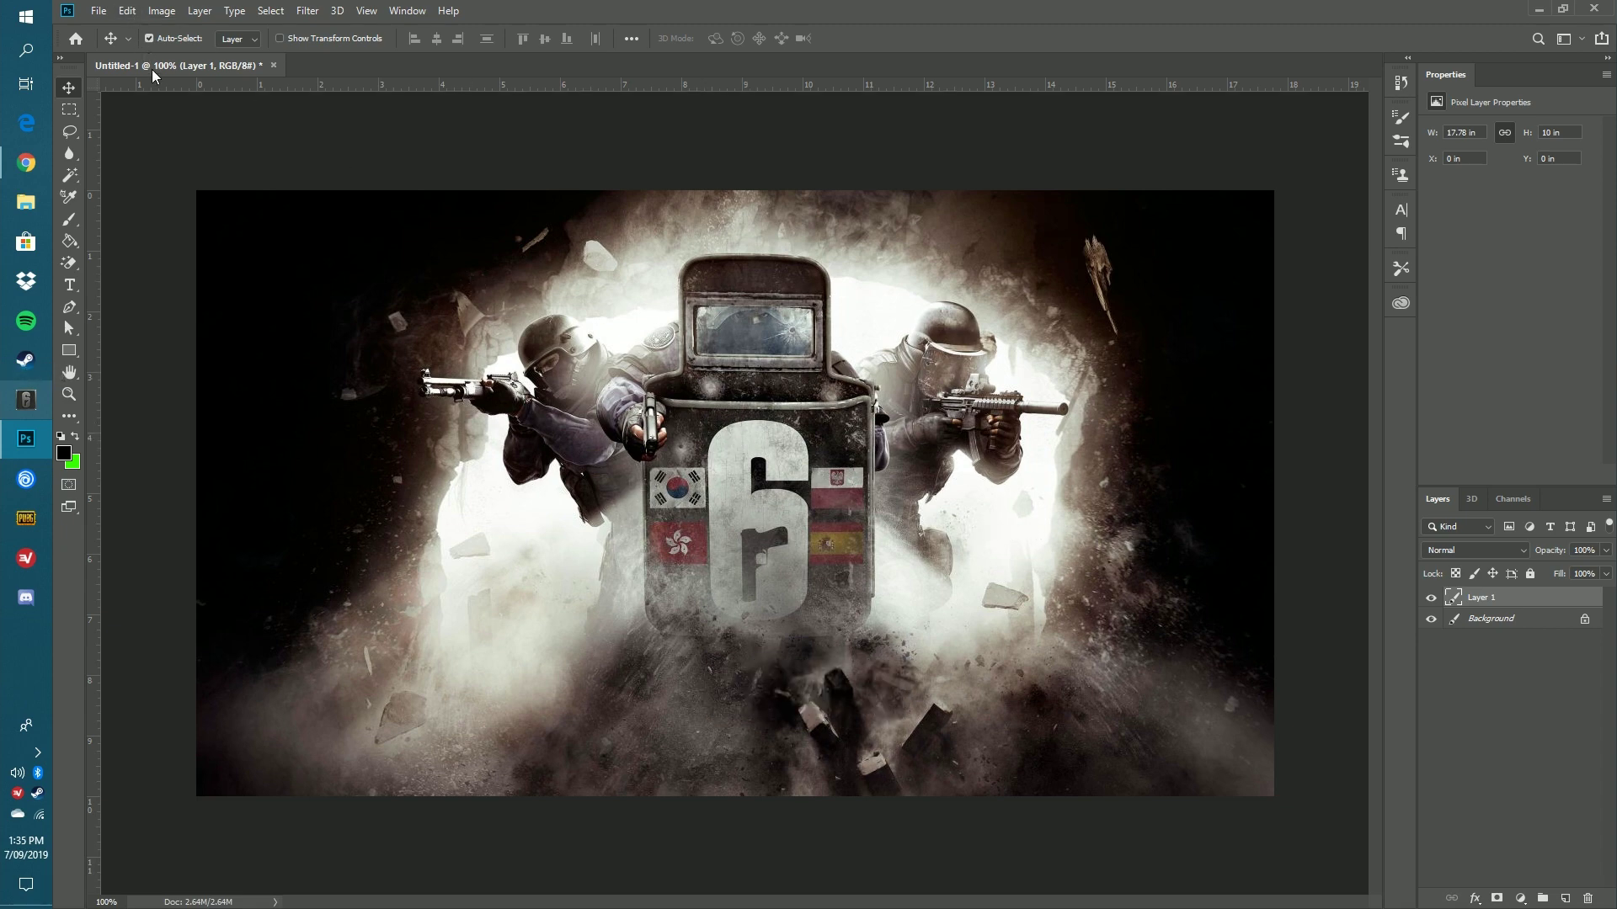
# Create a second blank document with the preselected preset and return to the Untitled-1 wallpaper document.
pyautogui.click(98, 10)
pyautogui.click(116, 30)
pyautogui.click(1196, 749)
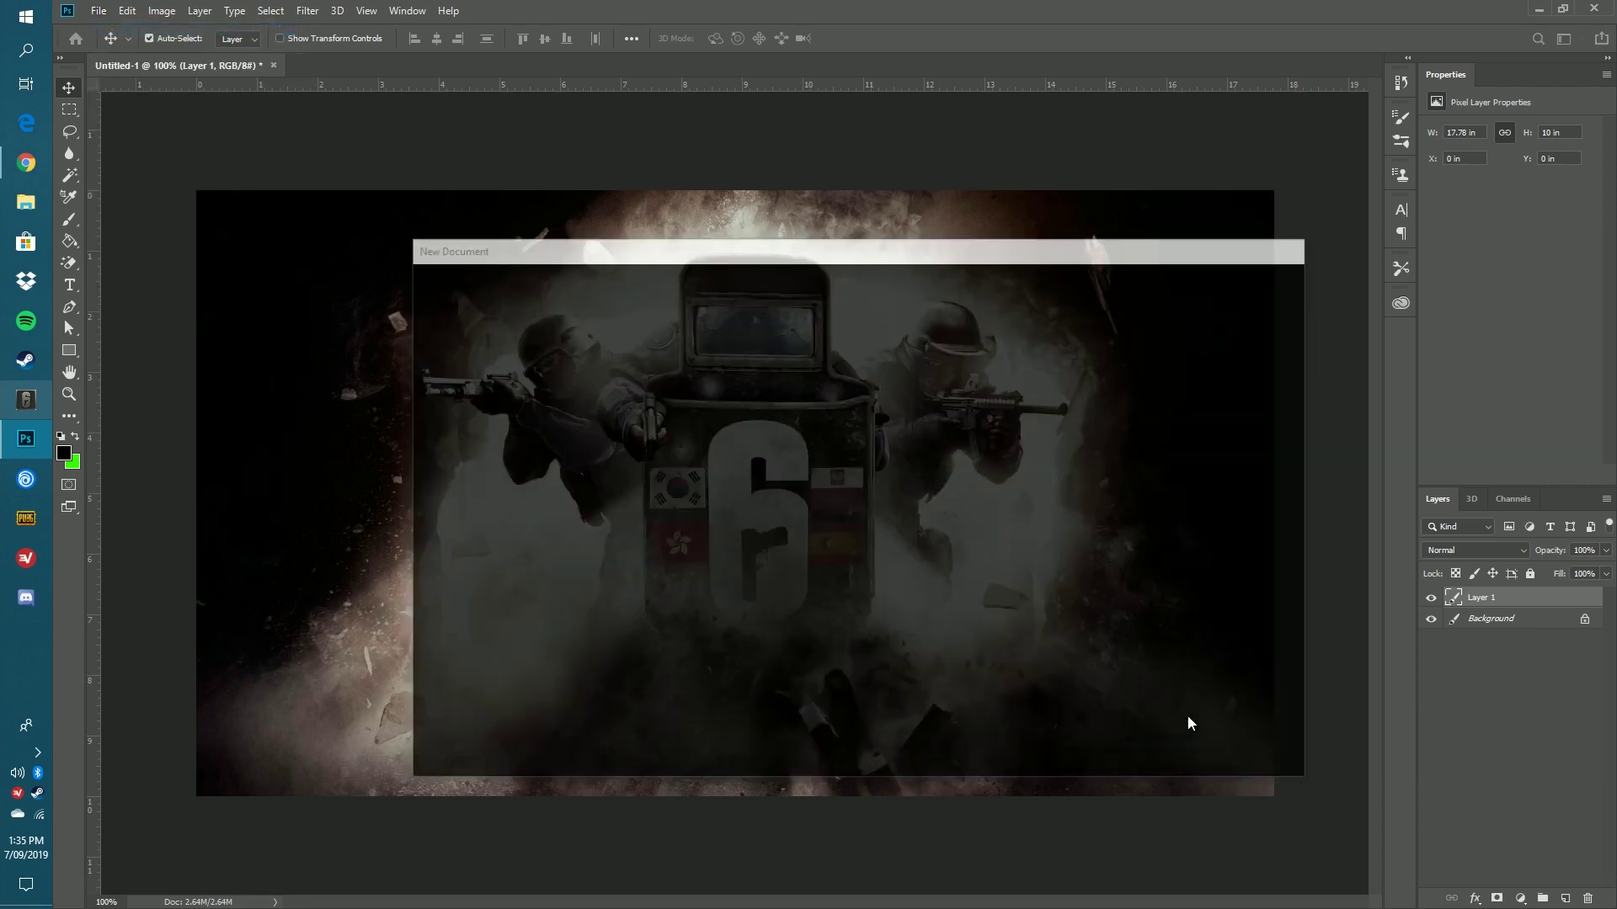
pyautogui.click(249, 64)
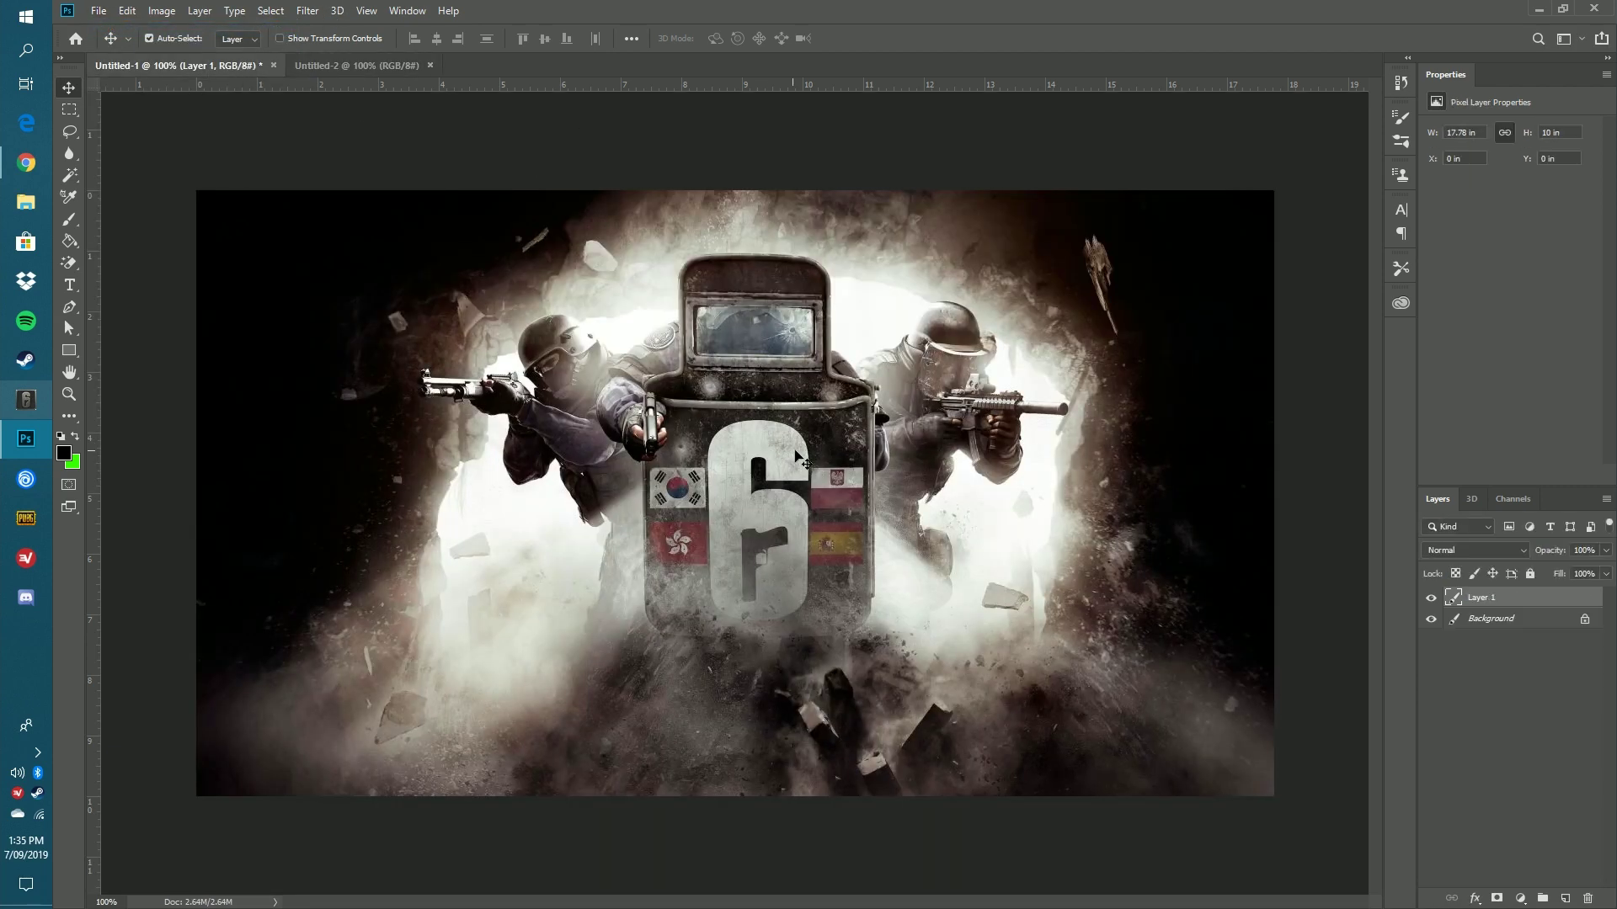
# Start a Pen tool path at the shield's lower left corner and trace up its left edge towards the pistol hand.
pyautogui.click(70, 309)
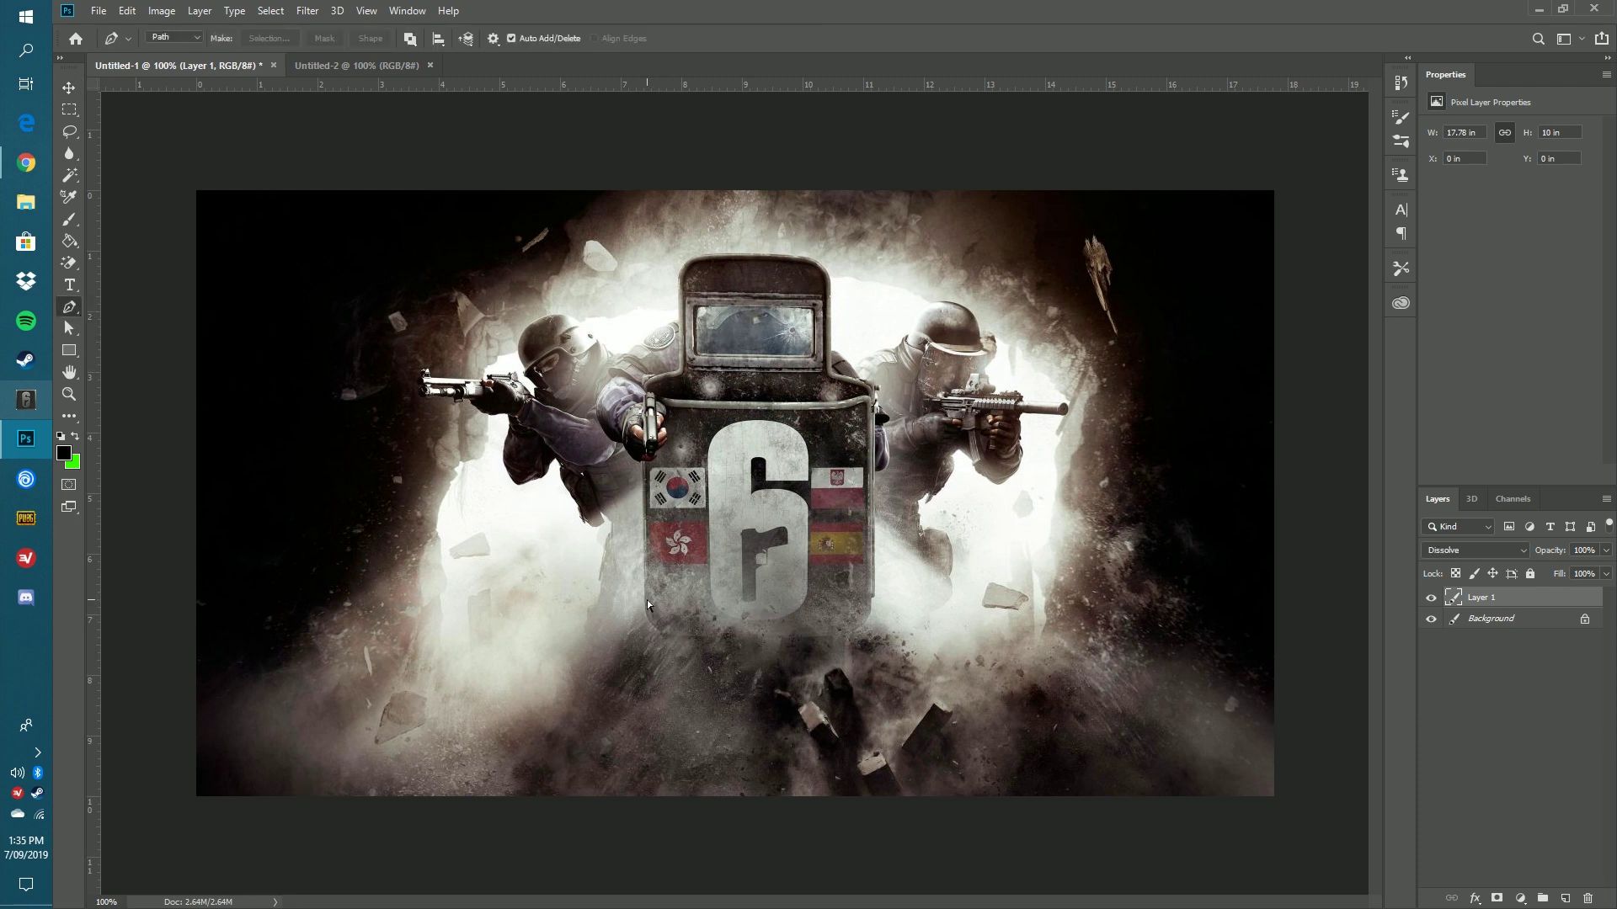
pyautogui.hotkey('ctrl', '+')
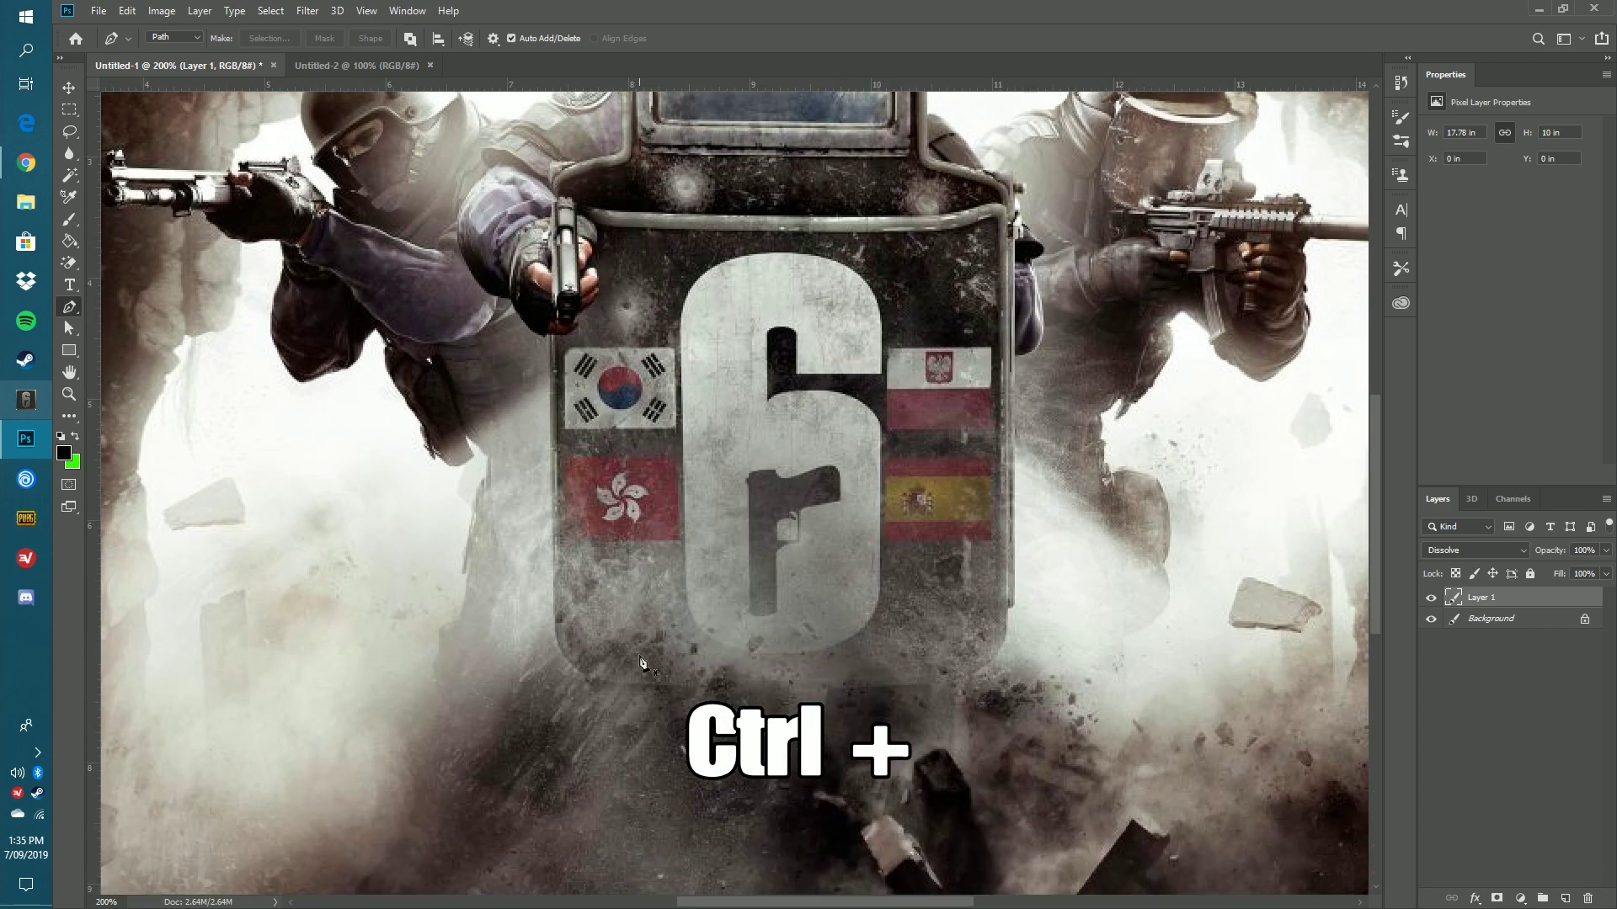
pyautogui.scroll(-1, 642, 663)
pyautogui.click(583, 661)
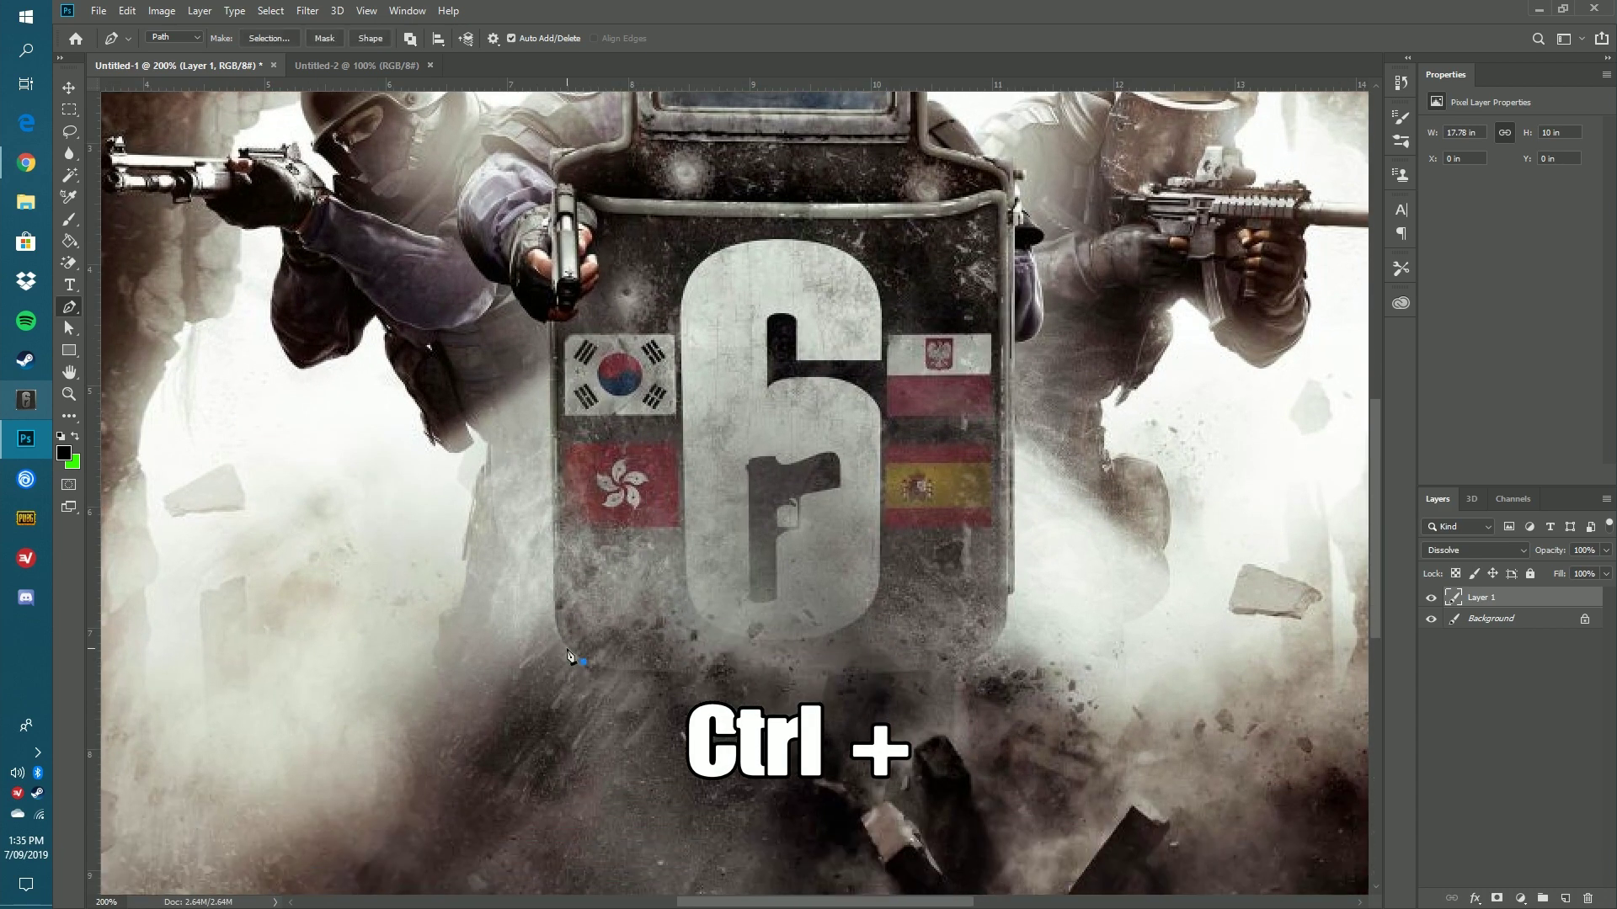
pyautogui.click(553, 587)
pyautogui.click(552, 547)
pyautogui.click(548, 484)
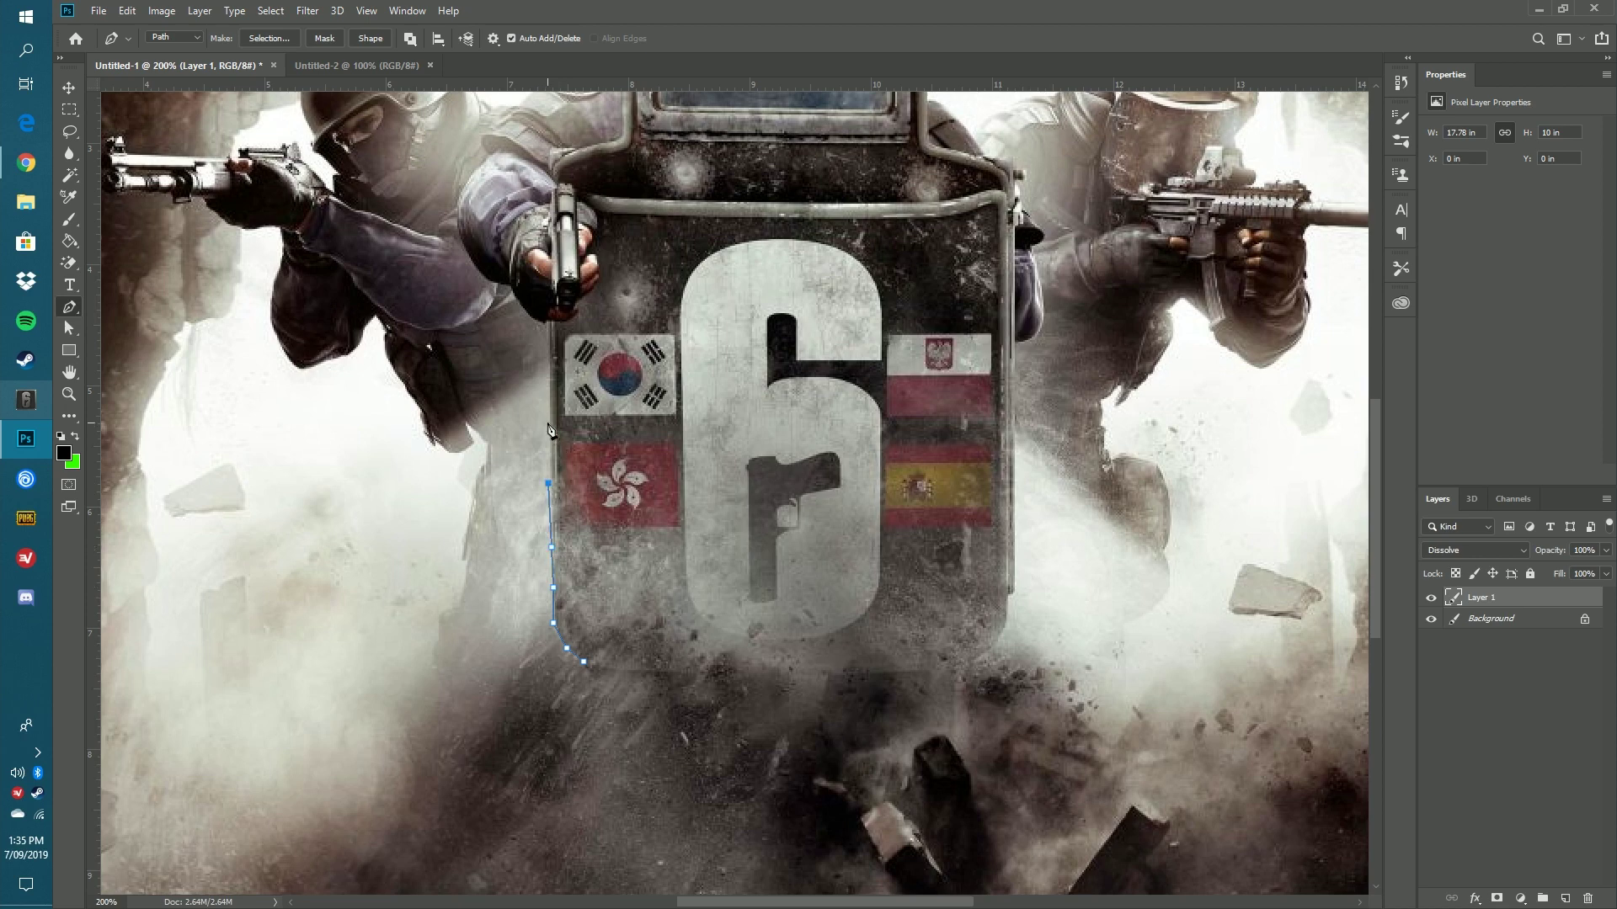
pyautogui.click(549, 417)
pyautogui.scroll(5, 551, 333)
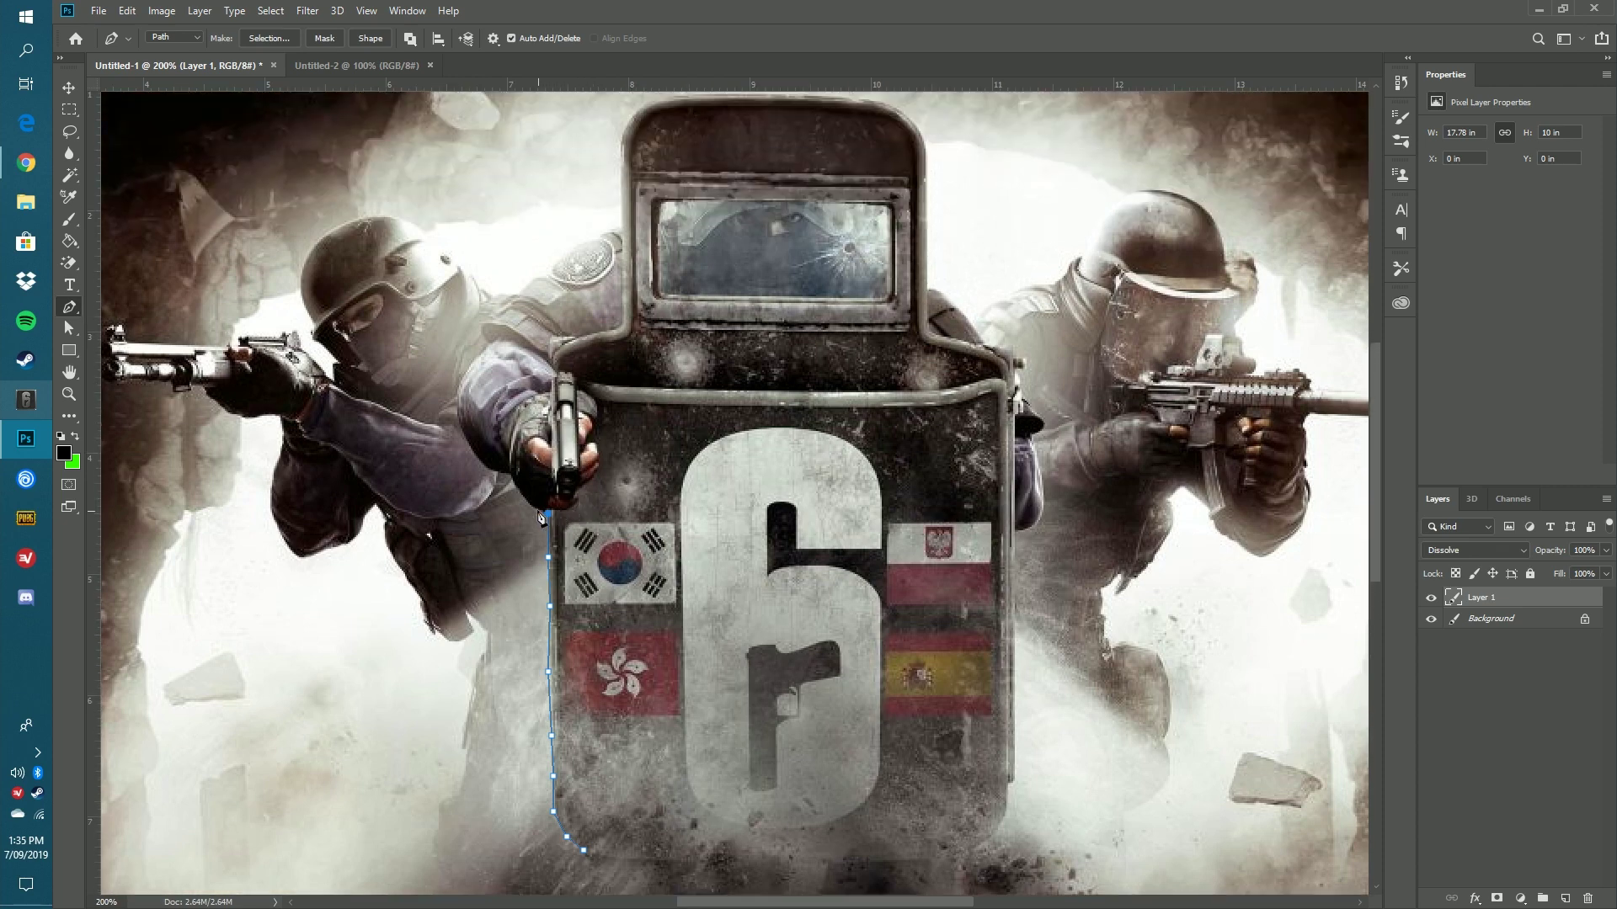
# Continue the path around the shield bearer's left-hand glove, sleeve and shoulder up to the shield's viewing section.
pyautogui.click(505, 478)
pyautogui.click(459, 384)
pyautogui.click(479, 355)
pyautogui.click(491, 345)
pyautogui.click(486, 318)
pyautogui.click(525, 286)
pyautogui.click(547, 272)
pyautogui.click(574, 246)
pyautogui.click(608, 229)
# Trace the path over the shield's rounded top and down its right side to the bearer's other shoulder.
pyautogui.scroll(3, 618, 236)
pyautogui.click(619, 346)
pyautogui.click(619, 291)
pyautogui.click(618, 268)
pyautogui.click(624, 245)
pyautogui.click(644, 225)
pyautogui.click(668, 219)
pyautogui.click(875, 227)
pyautogui.click(927, 288)
pyautogui.click(927, 409)
pyautogui.click(946, 417)
pyautogui.click(971, 448)
pyautogui.click(985, 462)
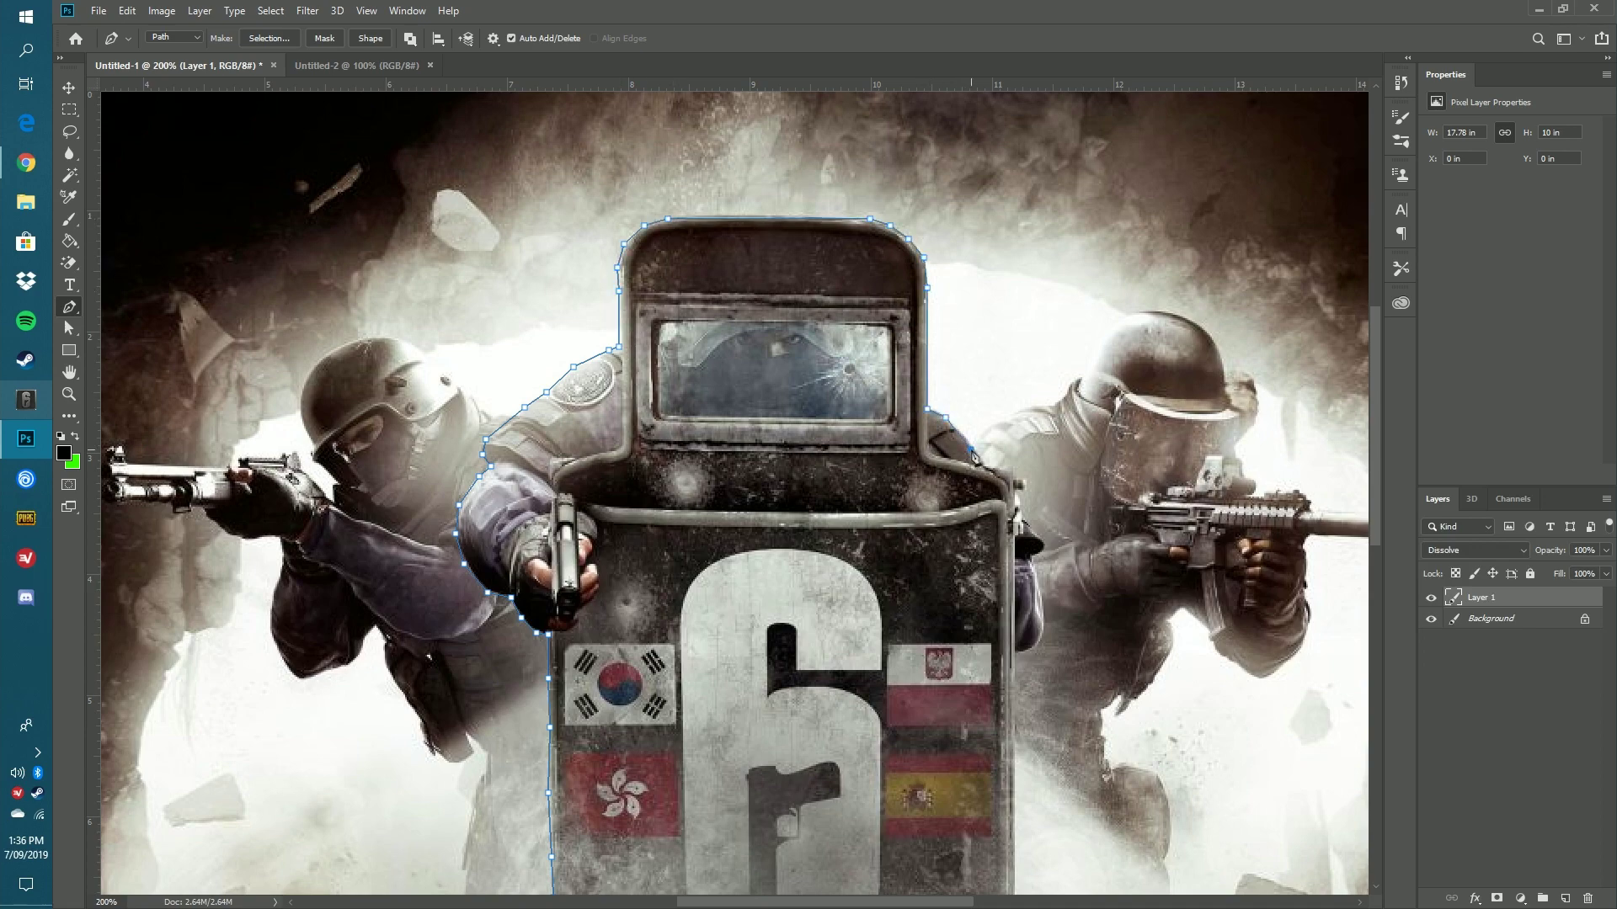
# Continue the path around the shield's upper right corner and the arm showing beside its right edge.
pyautogui.scroll(-4, 1013, 352)
pyautogui.click(1011, 310)
pyautogui.click(1023, 322)
pyautogui.click(1019, 346)
pyautogui.click(1033, 371)
pyautogui.click(1044, 385)
pyautogui.click(1041, 444)
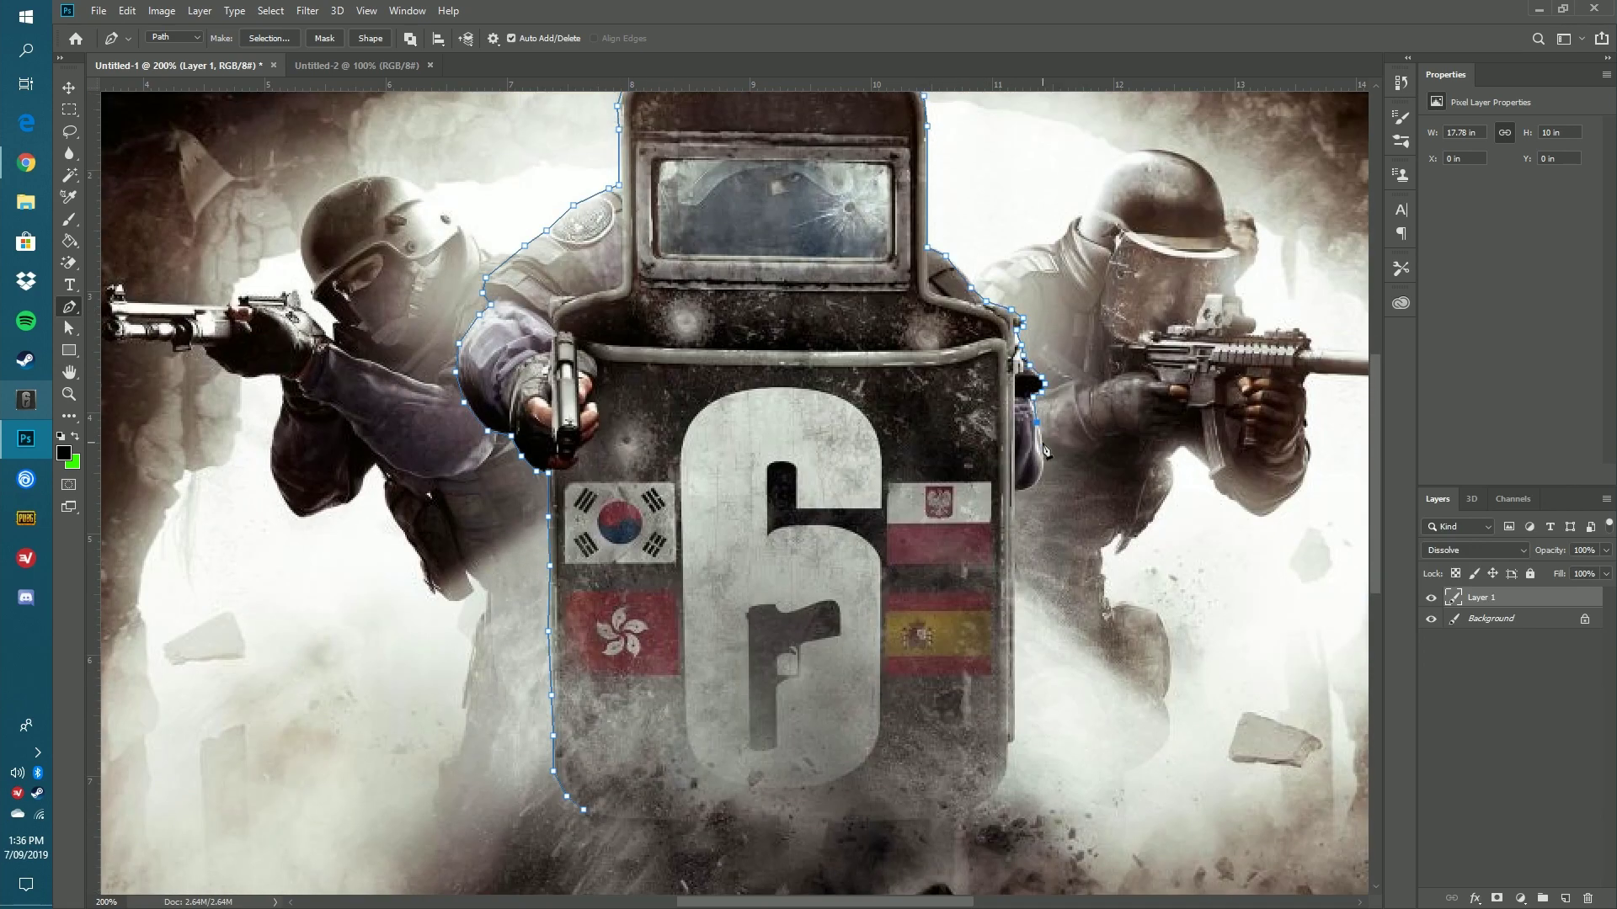
pyautogui.click(1044, 474)
pyautogui.click(1031, 488)
# Trace the shield's lower right edge, corner and bottom, closing the path at its starting point.
pyautogui.scroll(-4, 1026, 497)
pyautogui.click(1014, 560)
pyautogui.click(1008, 572)
pyautogui.click(1009, 594)
pyautogui.click(998, 613)
pyautogui.click(977, 631)
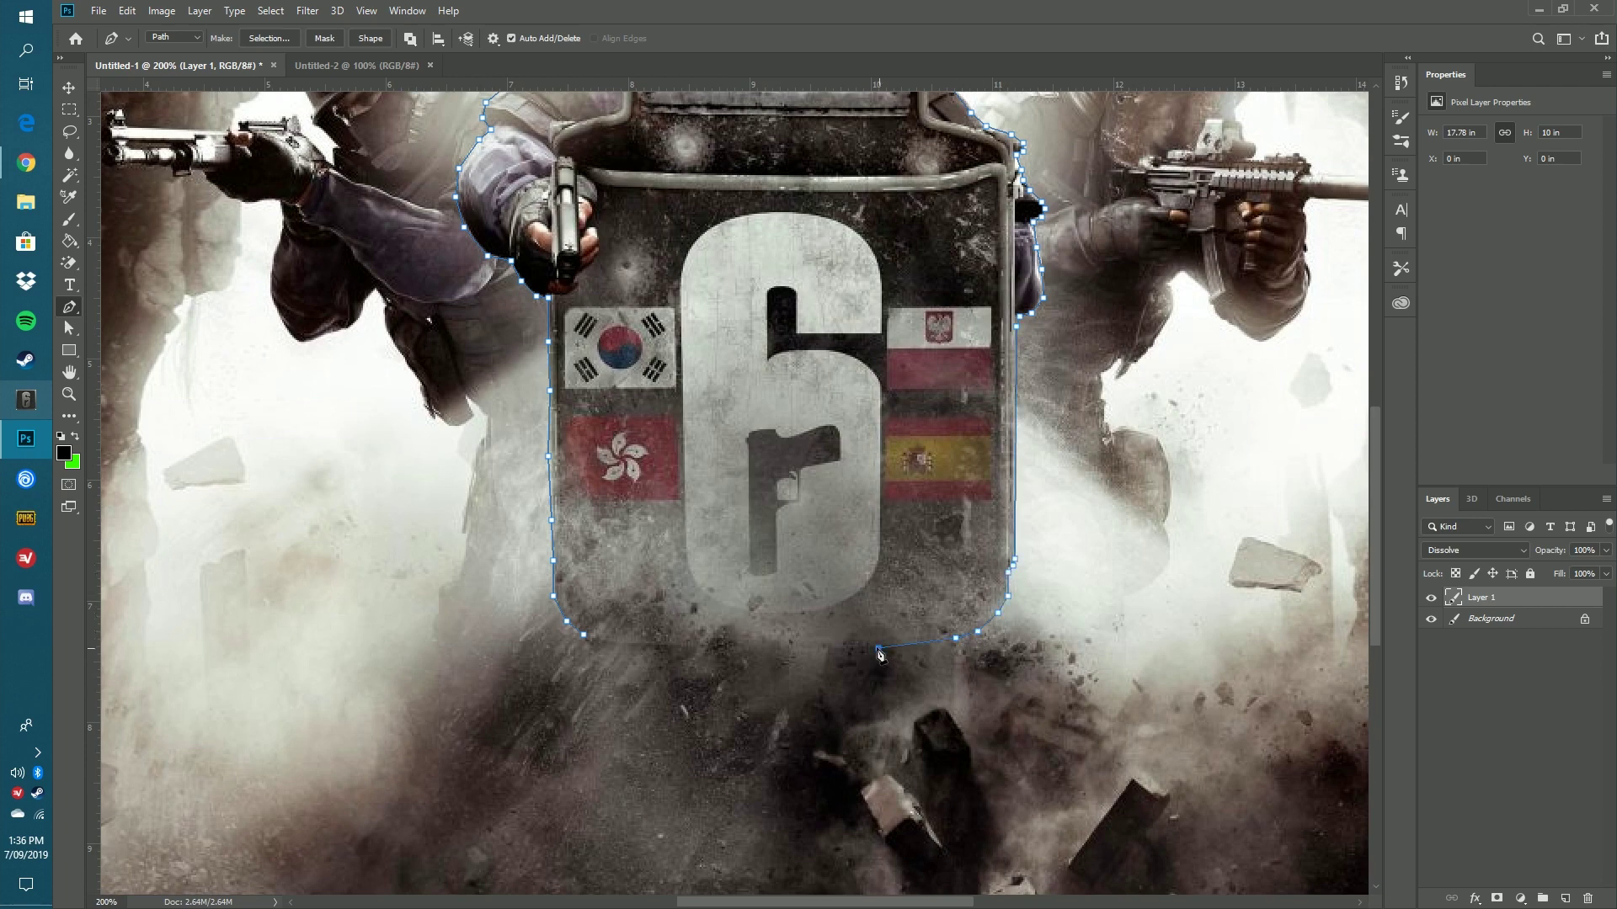
pyautogui.click(760, 648)
pyautogui.click(662, 647)
# Try making a selection with a 1-pixel feather from the shield path and deleting the area inside it.
pyautogui.rightClick(589, 645)
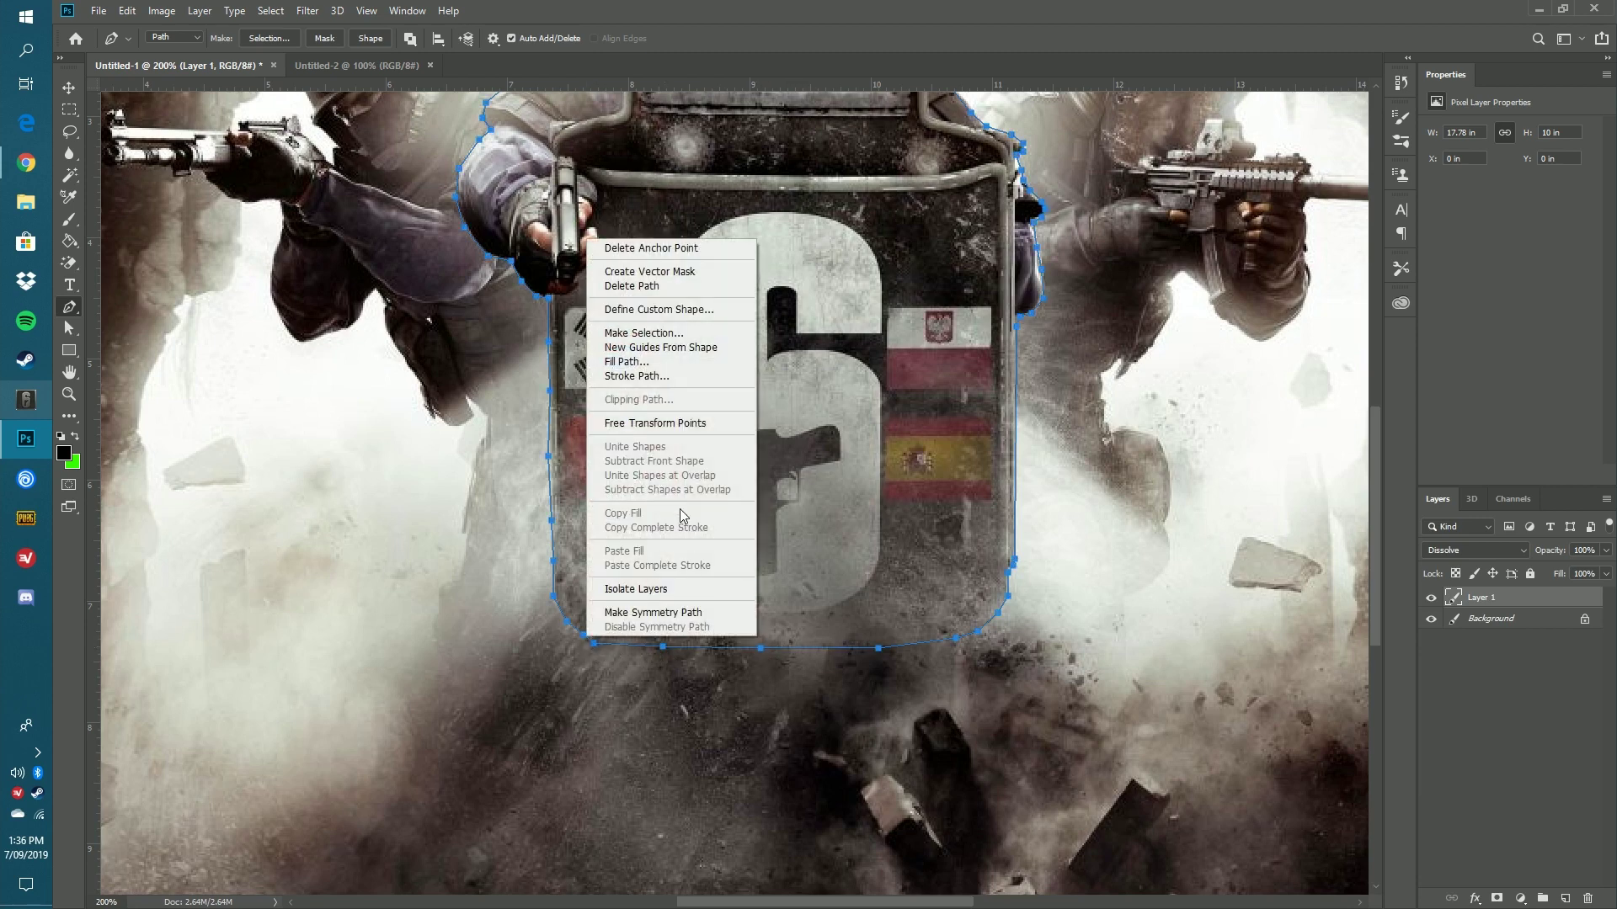
pyautogui.click(610, 332)
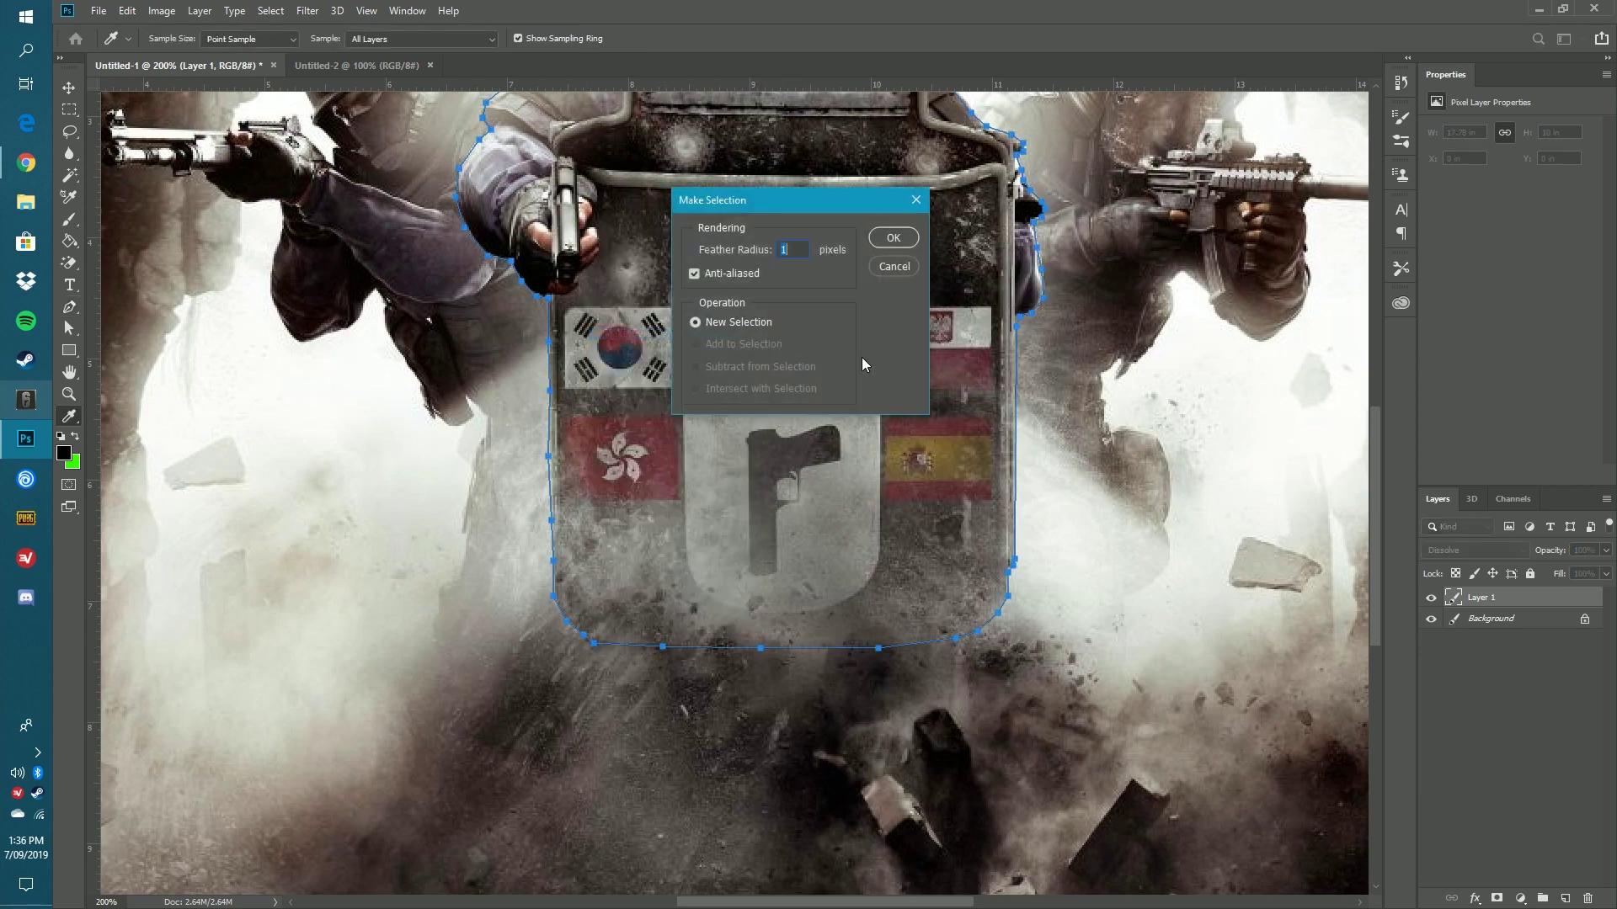
pyautogui.click(891, 238)
pyautogui.press('Delete')
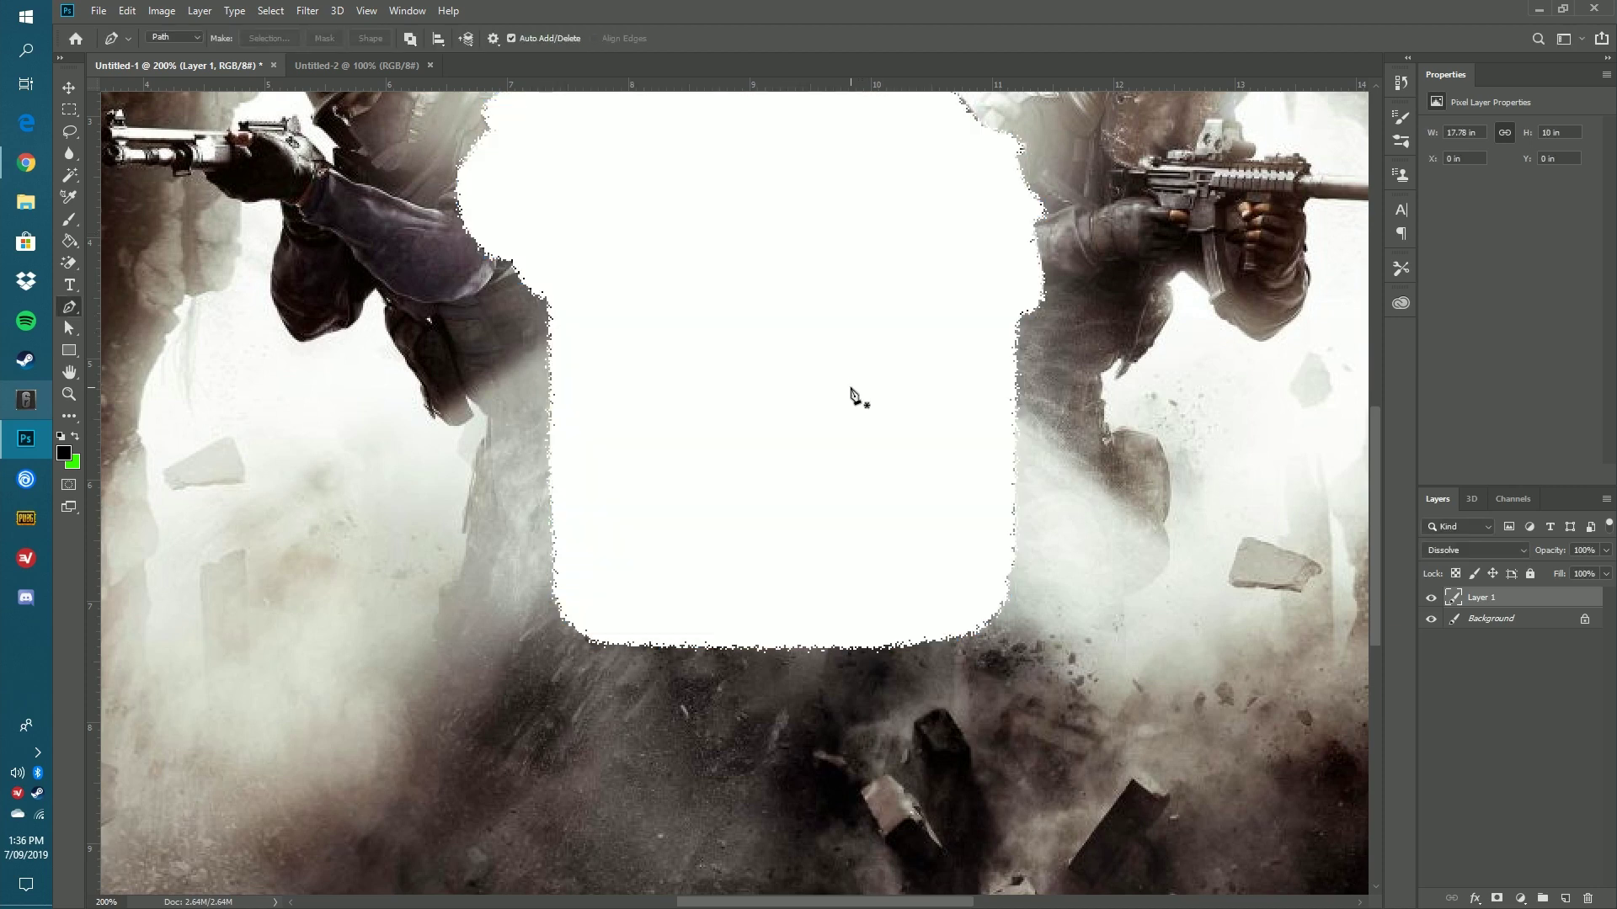
pyautogui.hotkey('ctrl', '-')
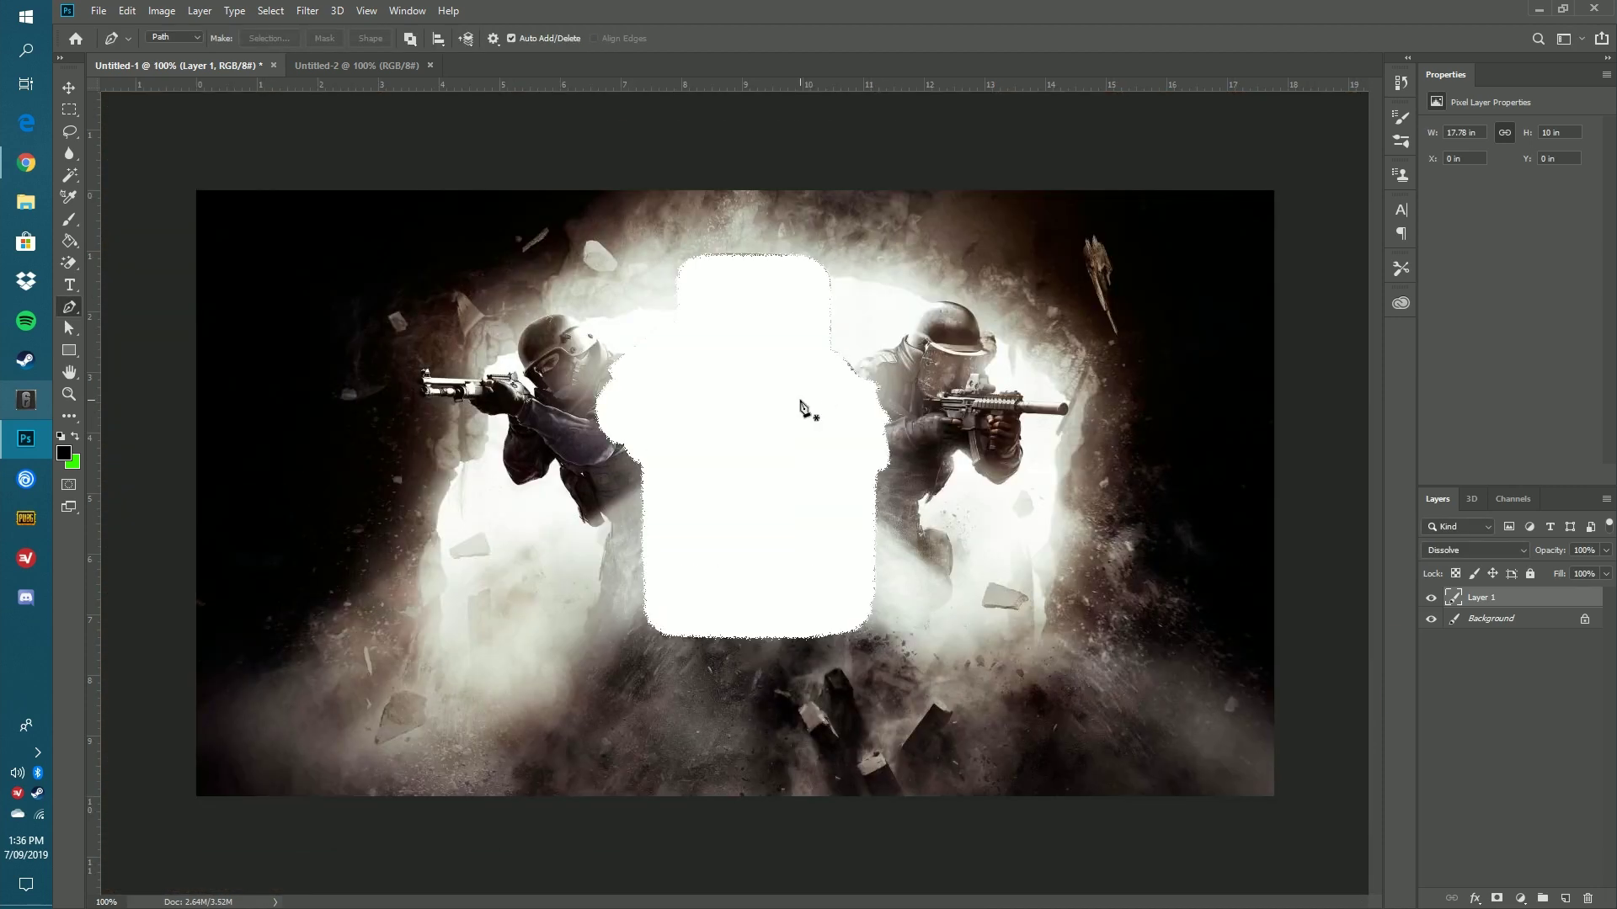
pyautogui.hotkey('ctrl', 'z')
pyautogui.hotkey('ctrl', 'z')
# Make a new selection from the shield path with a 1-pixel feather and cut the selected shield out of the wallpaper layer.
pyautogui.rightClick(872, 628)
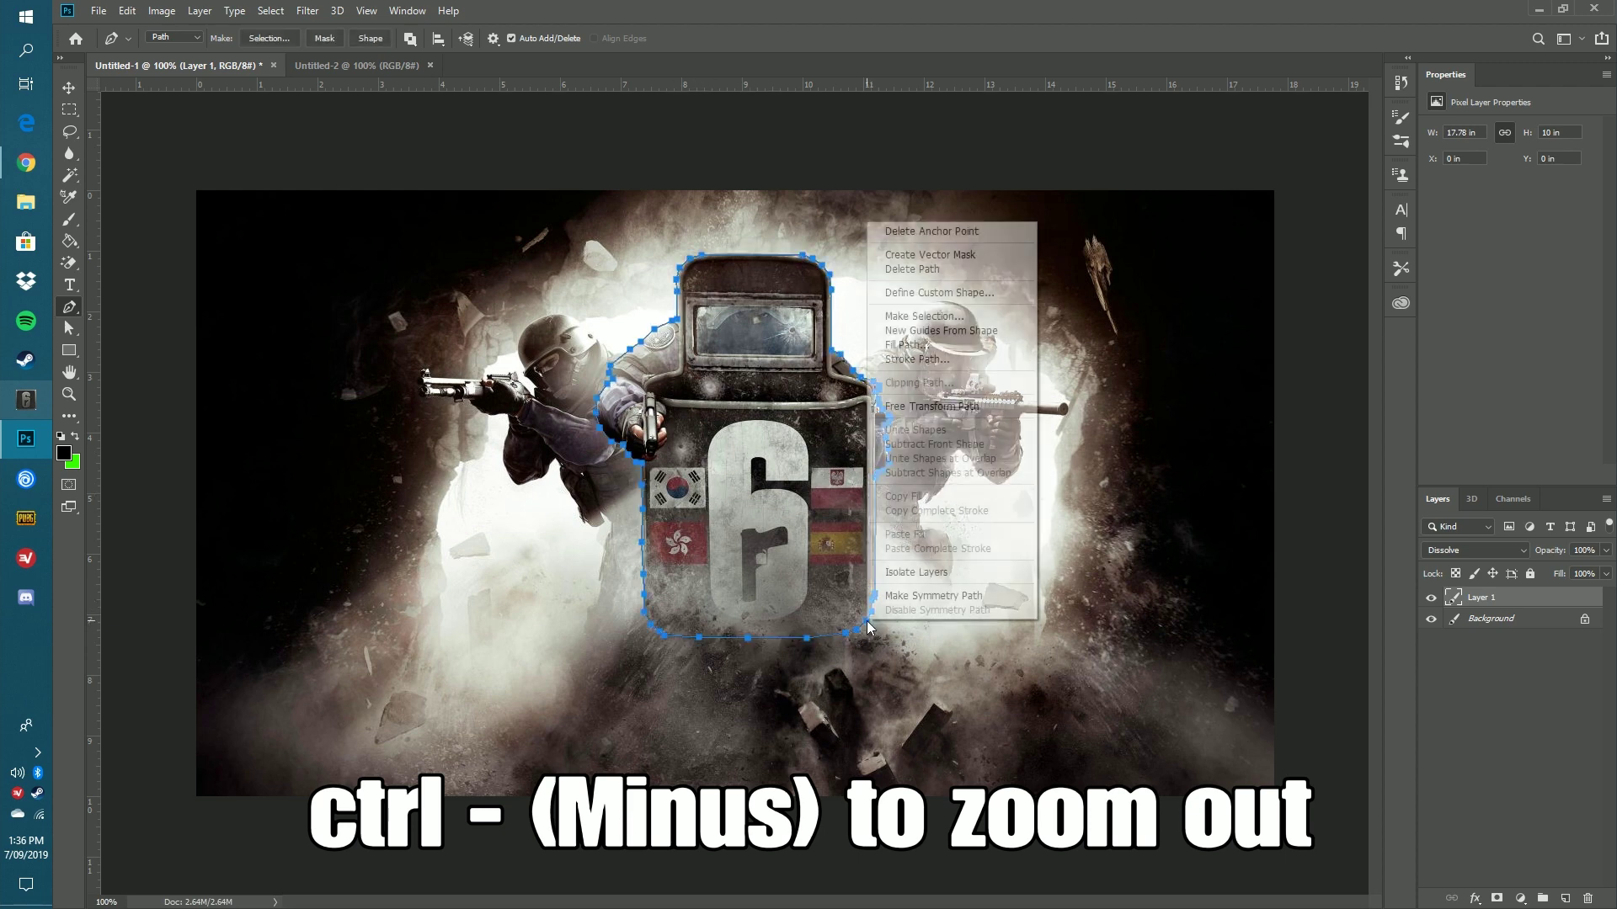
pyautogui.click(920, 318)
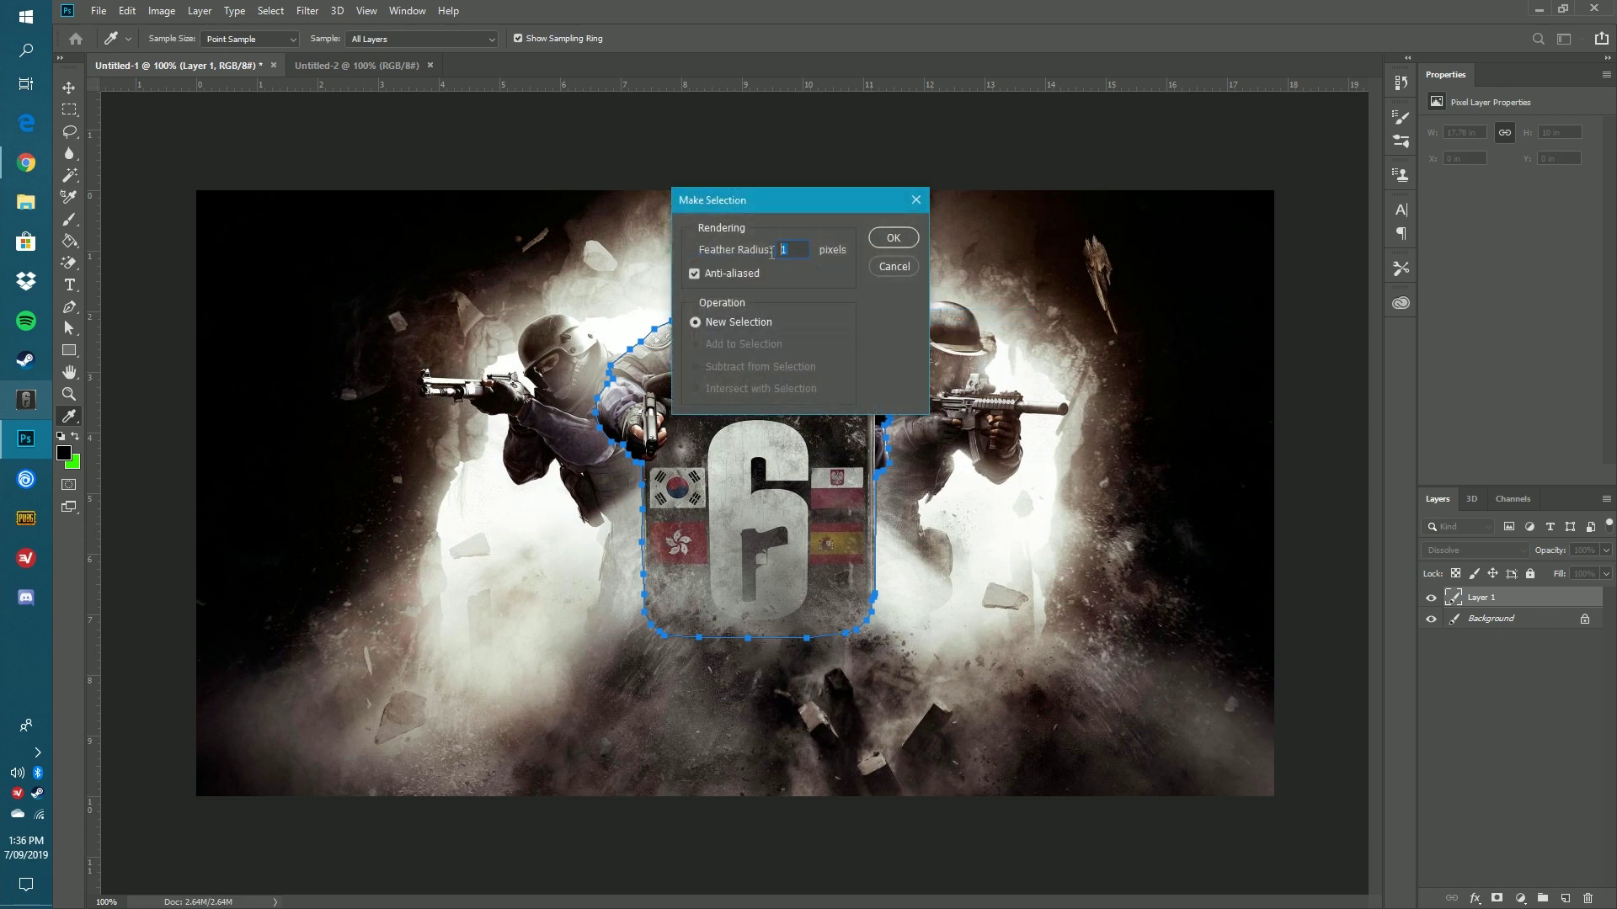
pyautogui.click(893, 238)
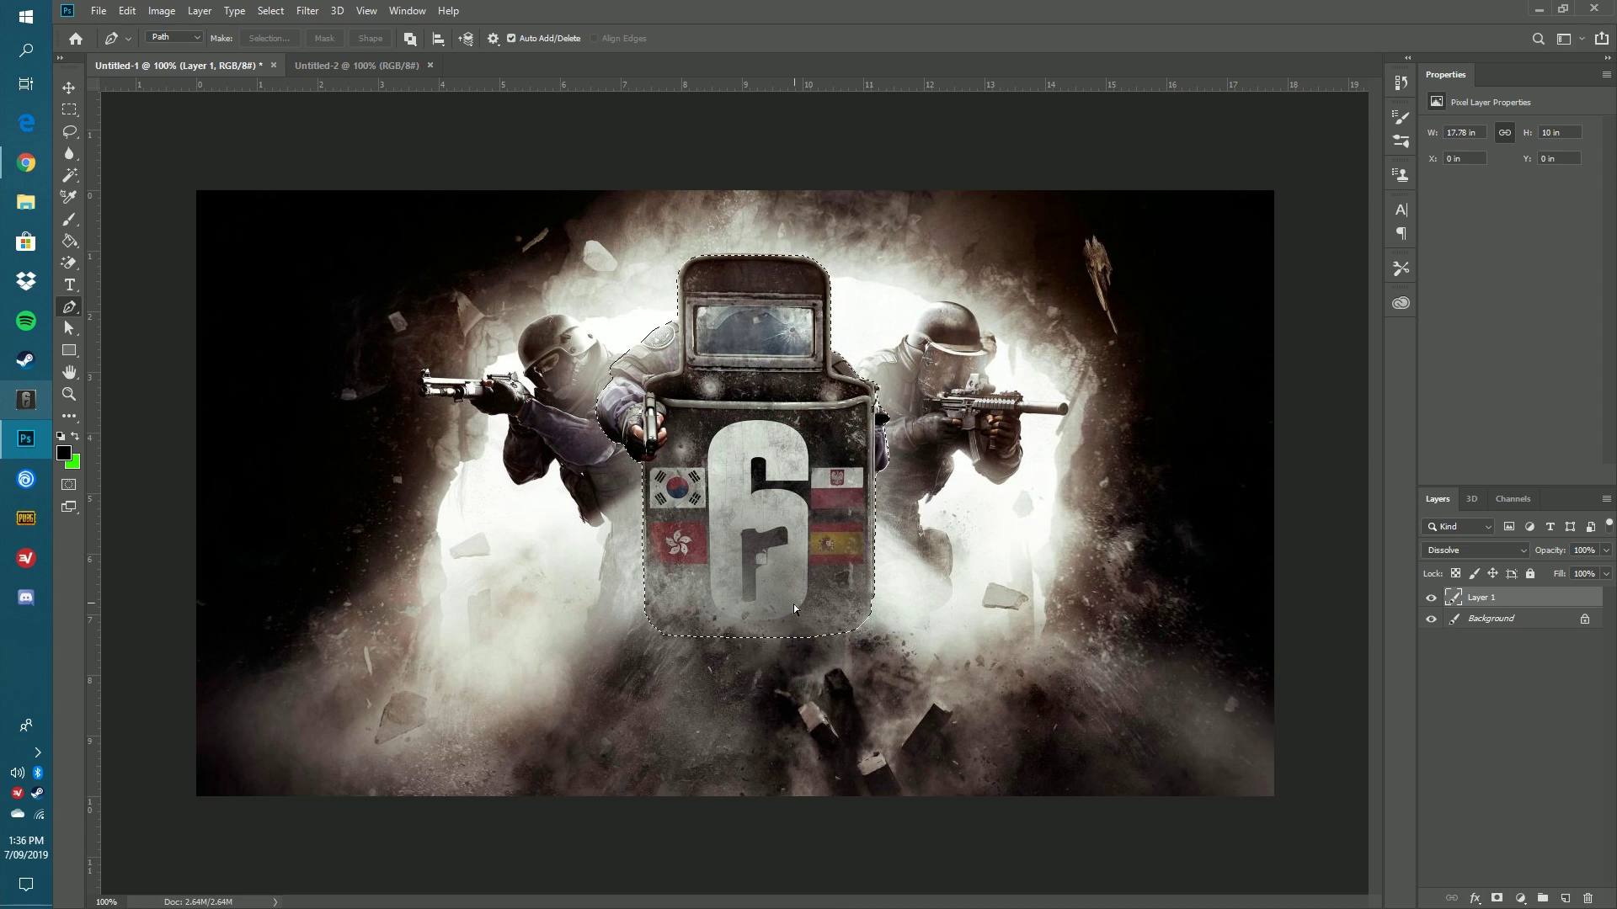
pyautogui.press('Delete')
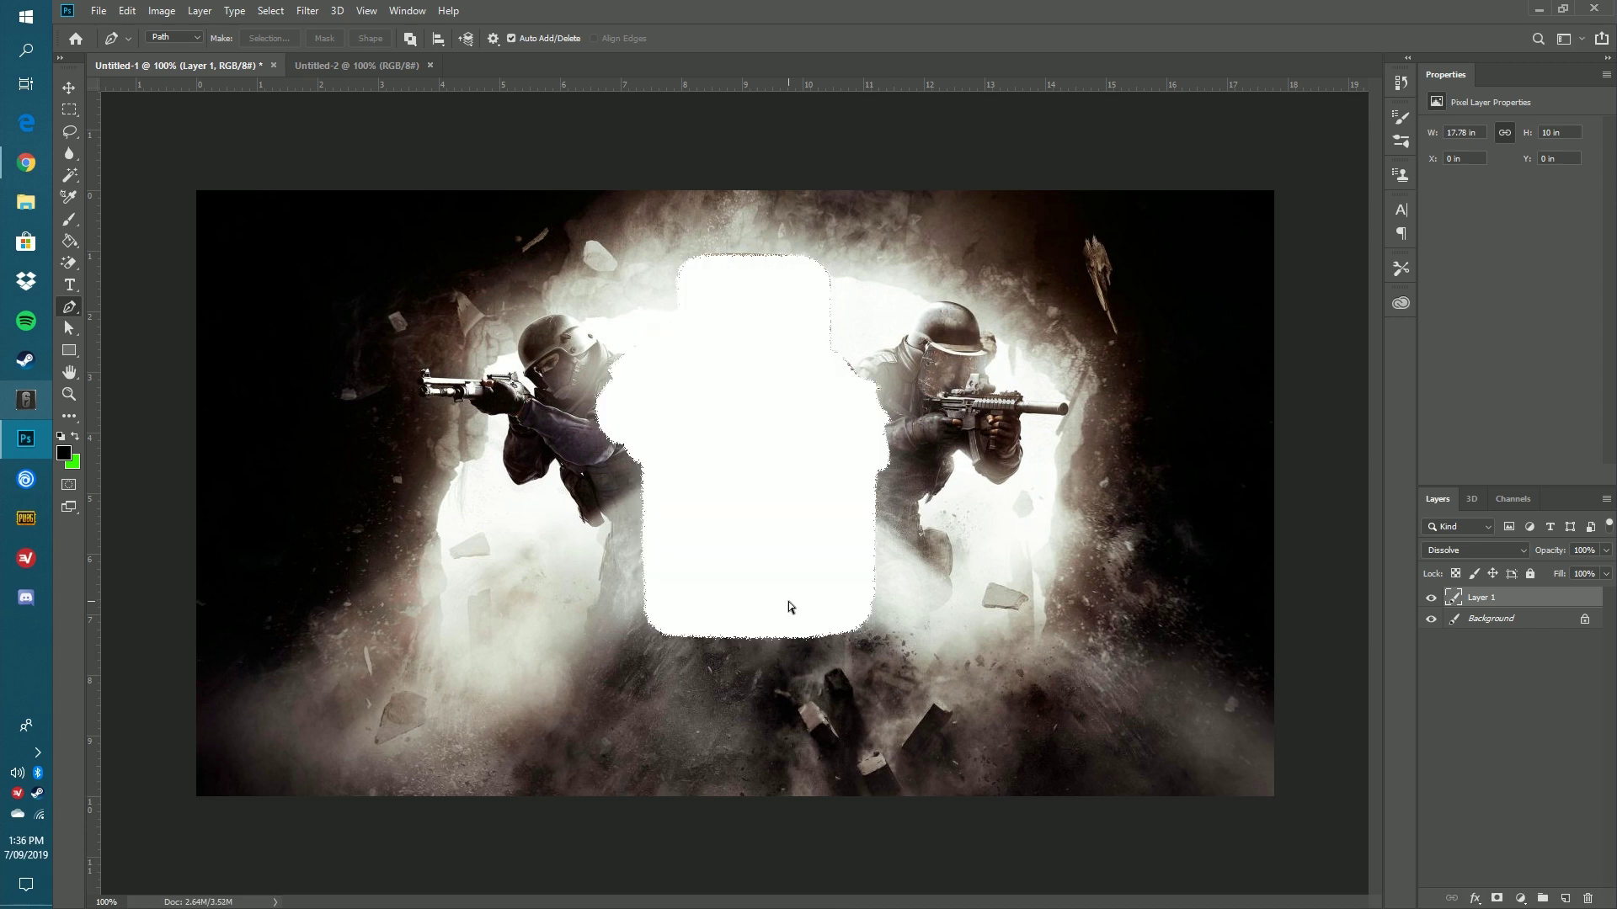
# Paste the cut shield as its own layer and nudge it until it fits the hole left in the wallpaper.
pyautogui.hotkey('ctrl', 'v')
pyautogui.press('v')
pyautogui.moveTo(714, 483); pyautogui.dragTo(732, 504)
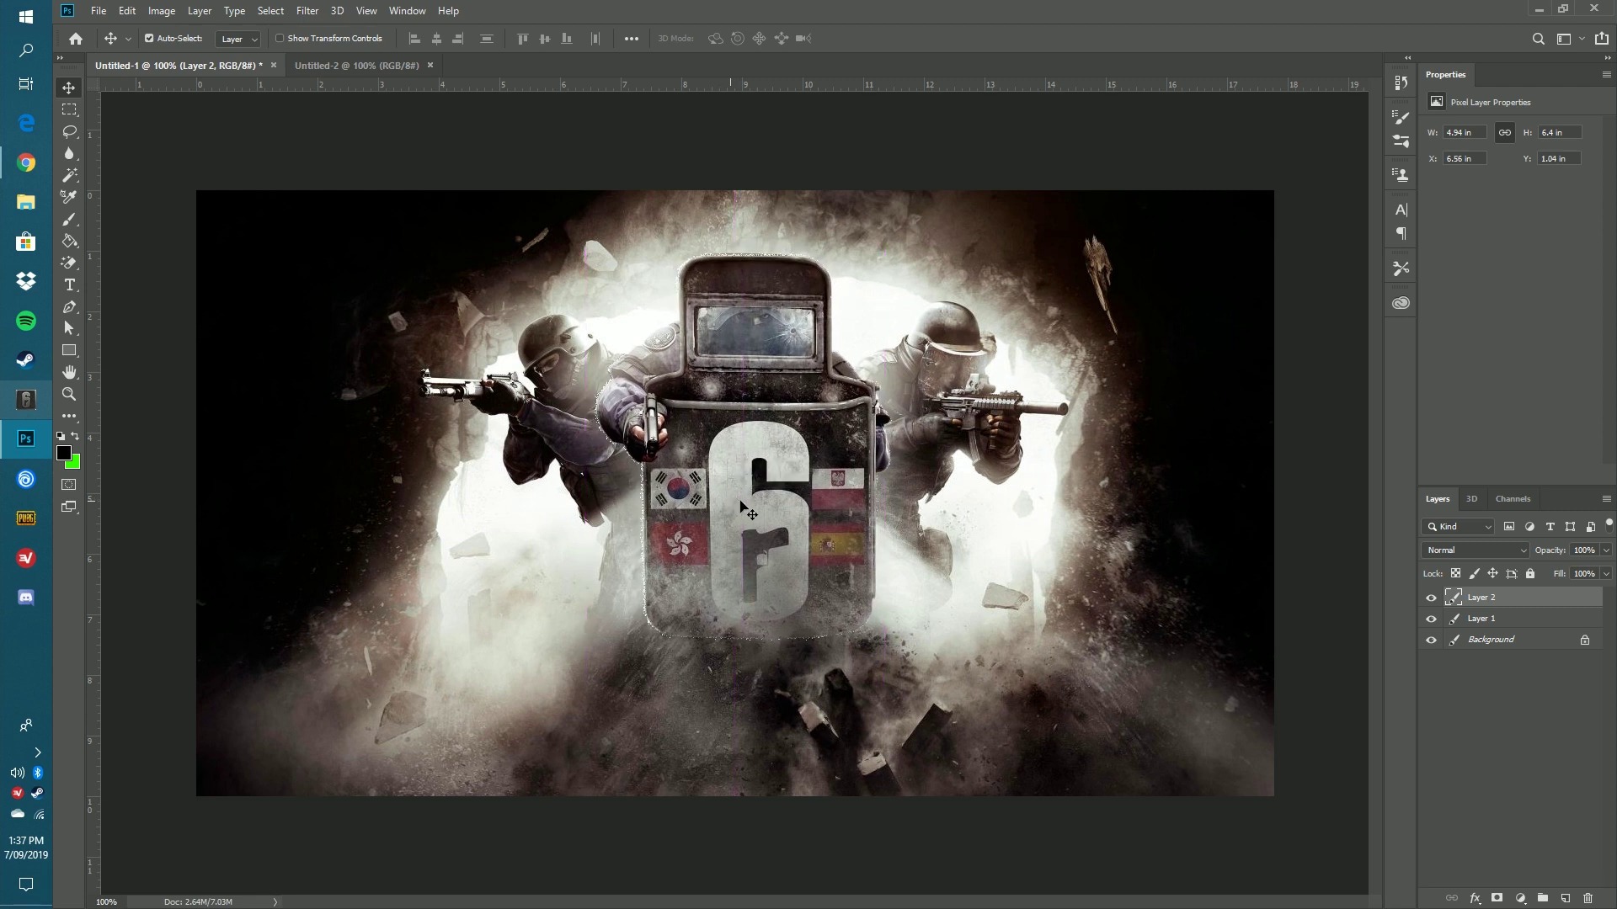
pyautogui.press('Left')
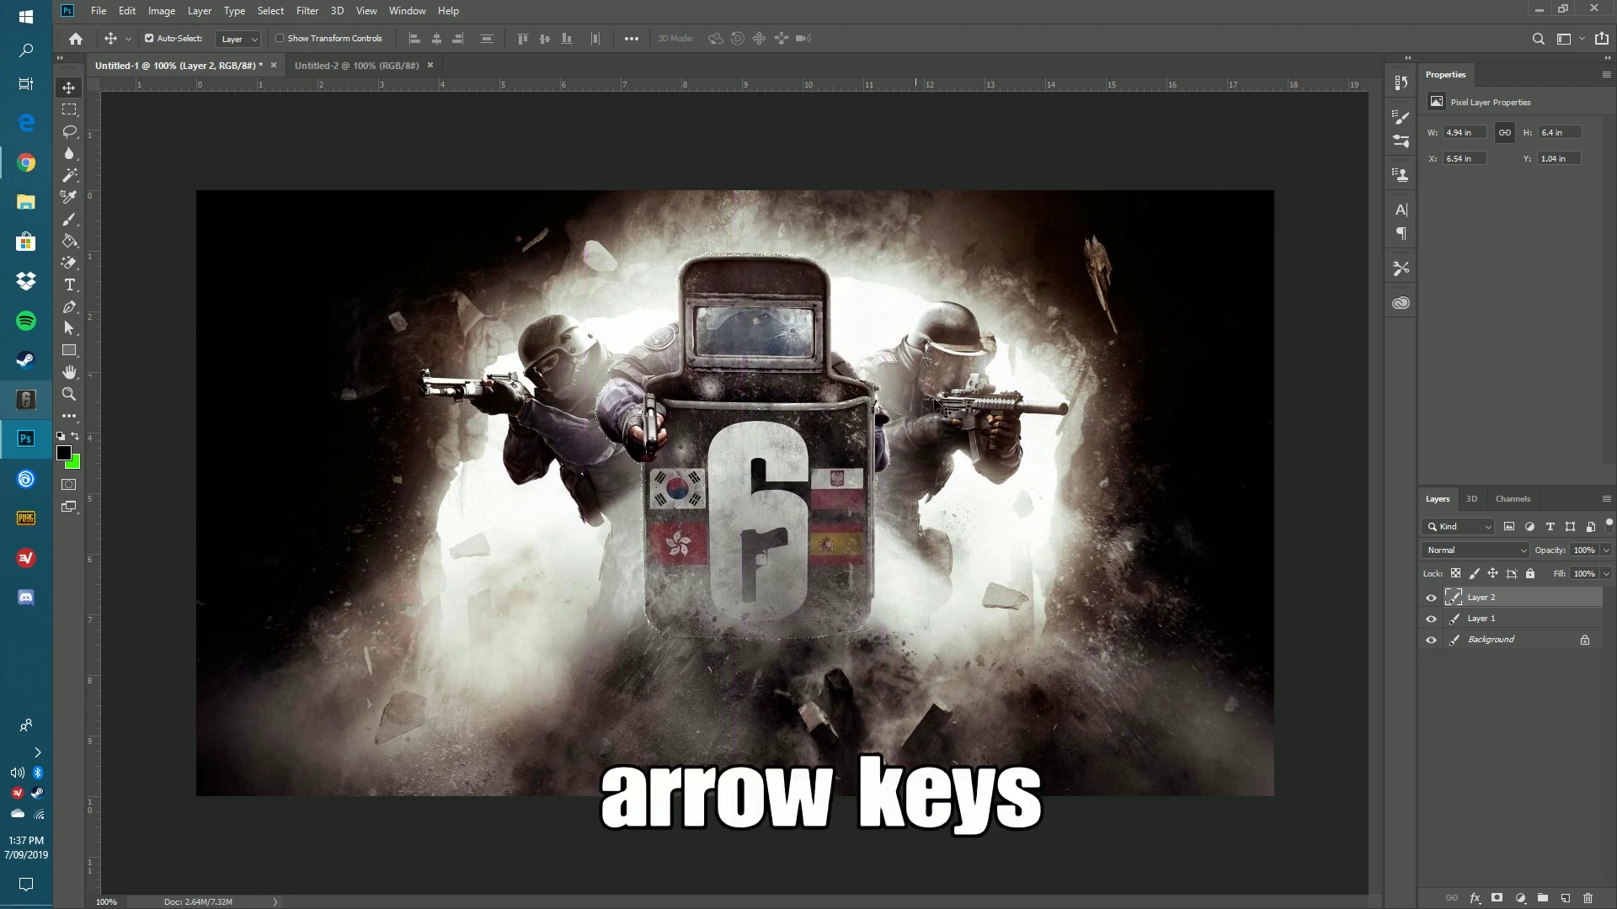
pyautogui.press('Left')
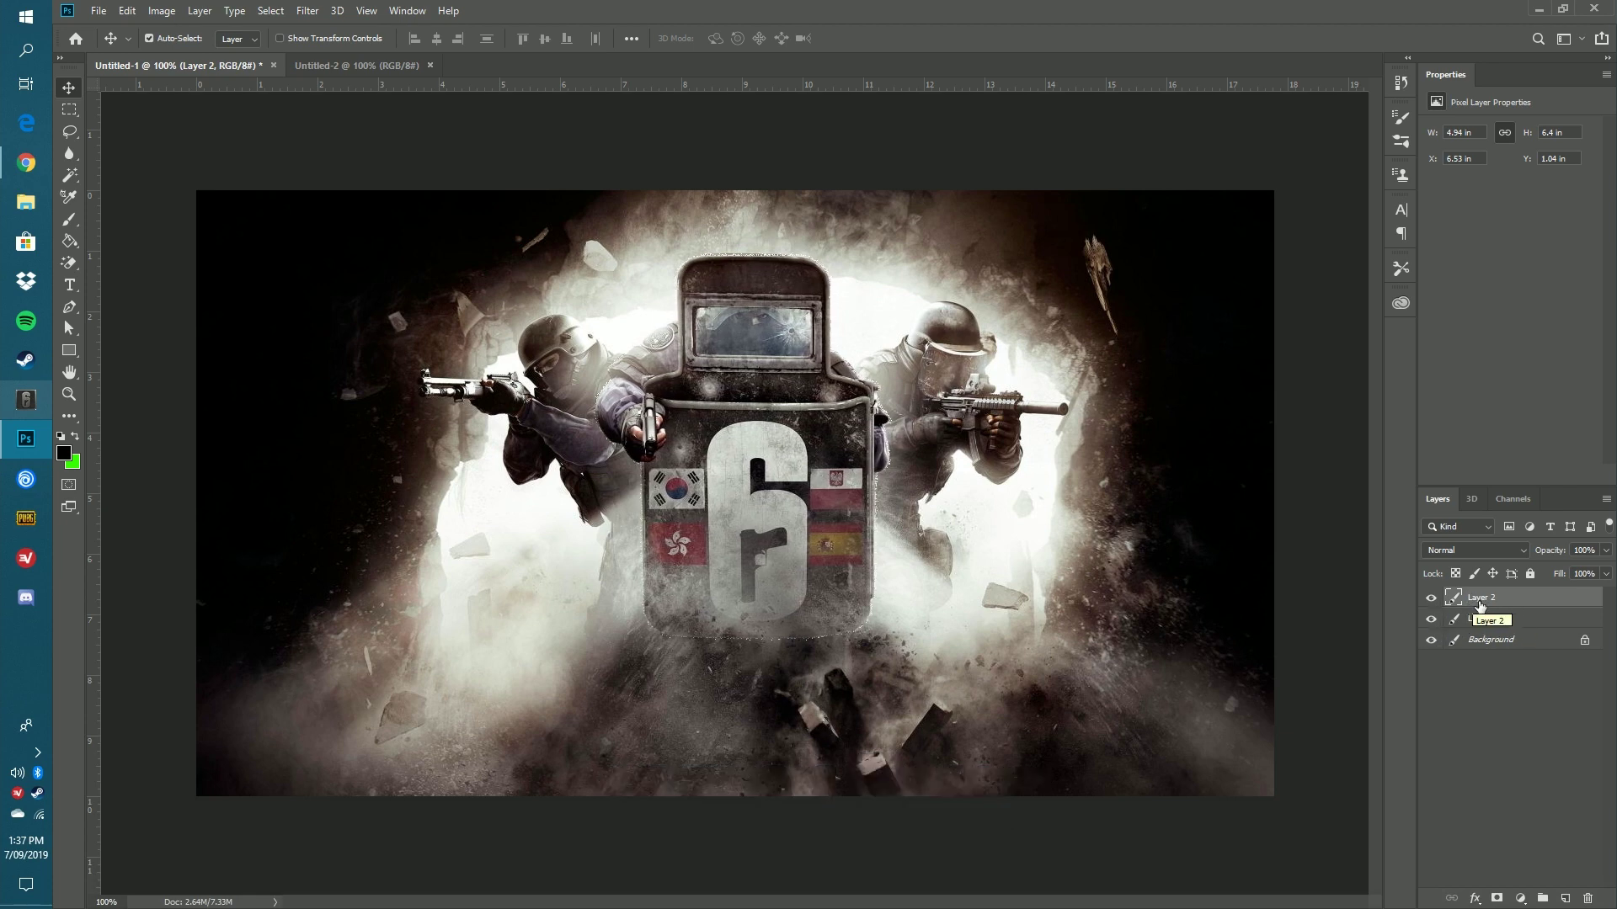
# Add a Stroke effect with a size of 6 px to the shield's layer.
pyautogui.rightClick(1486, 600)
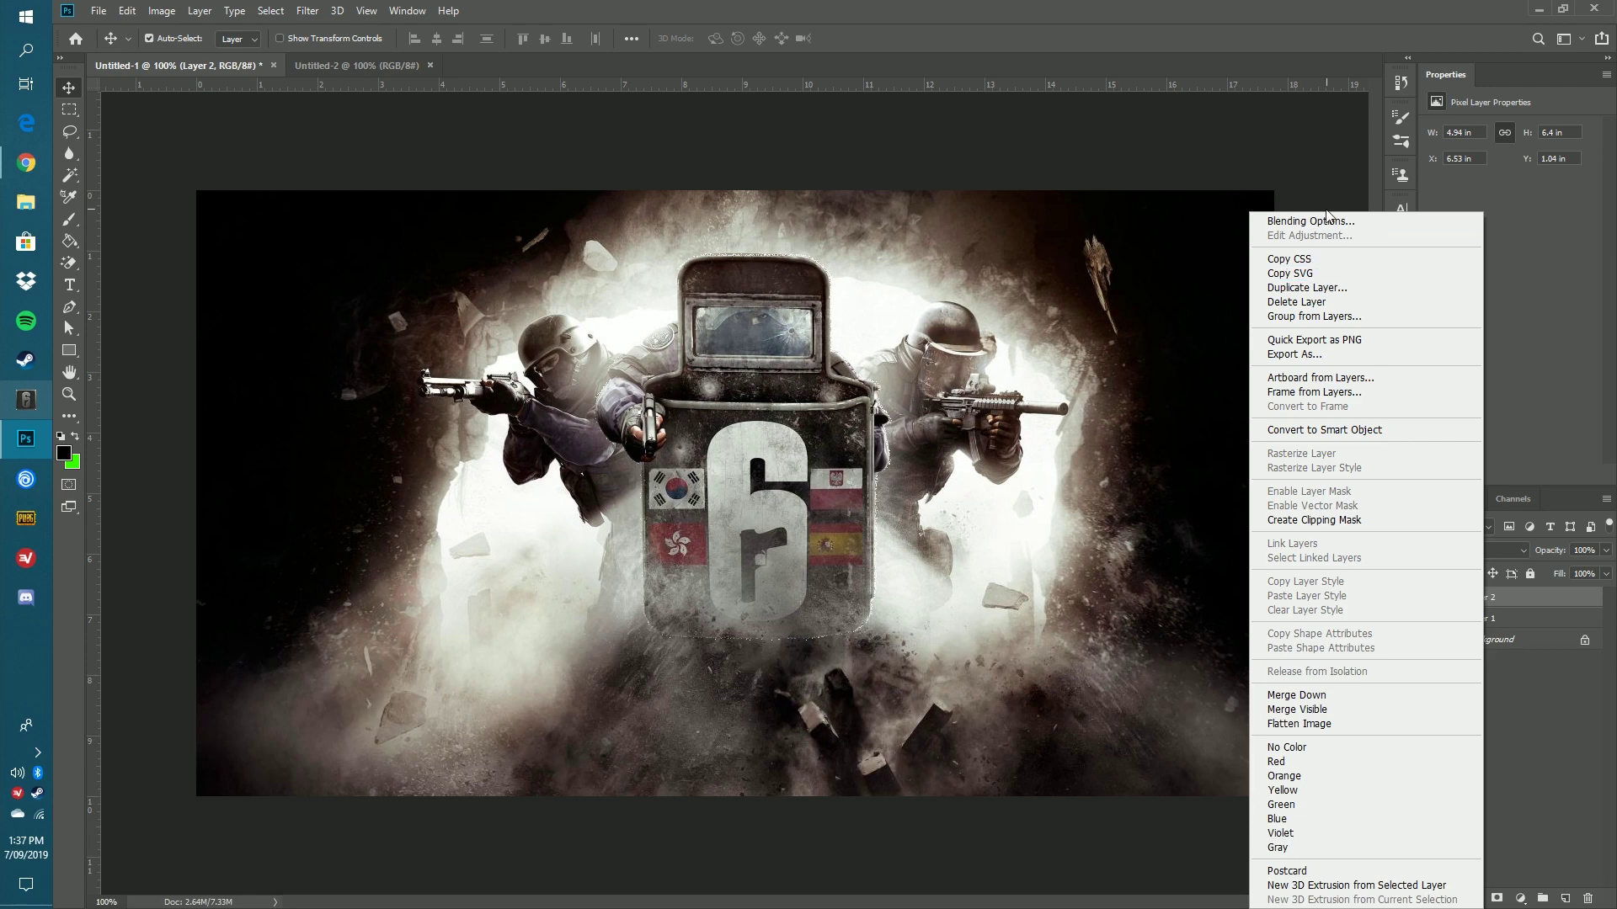
pyautogui.click(1328, 223)
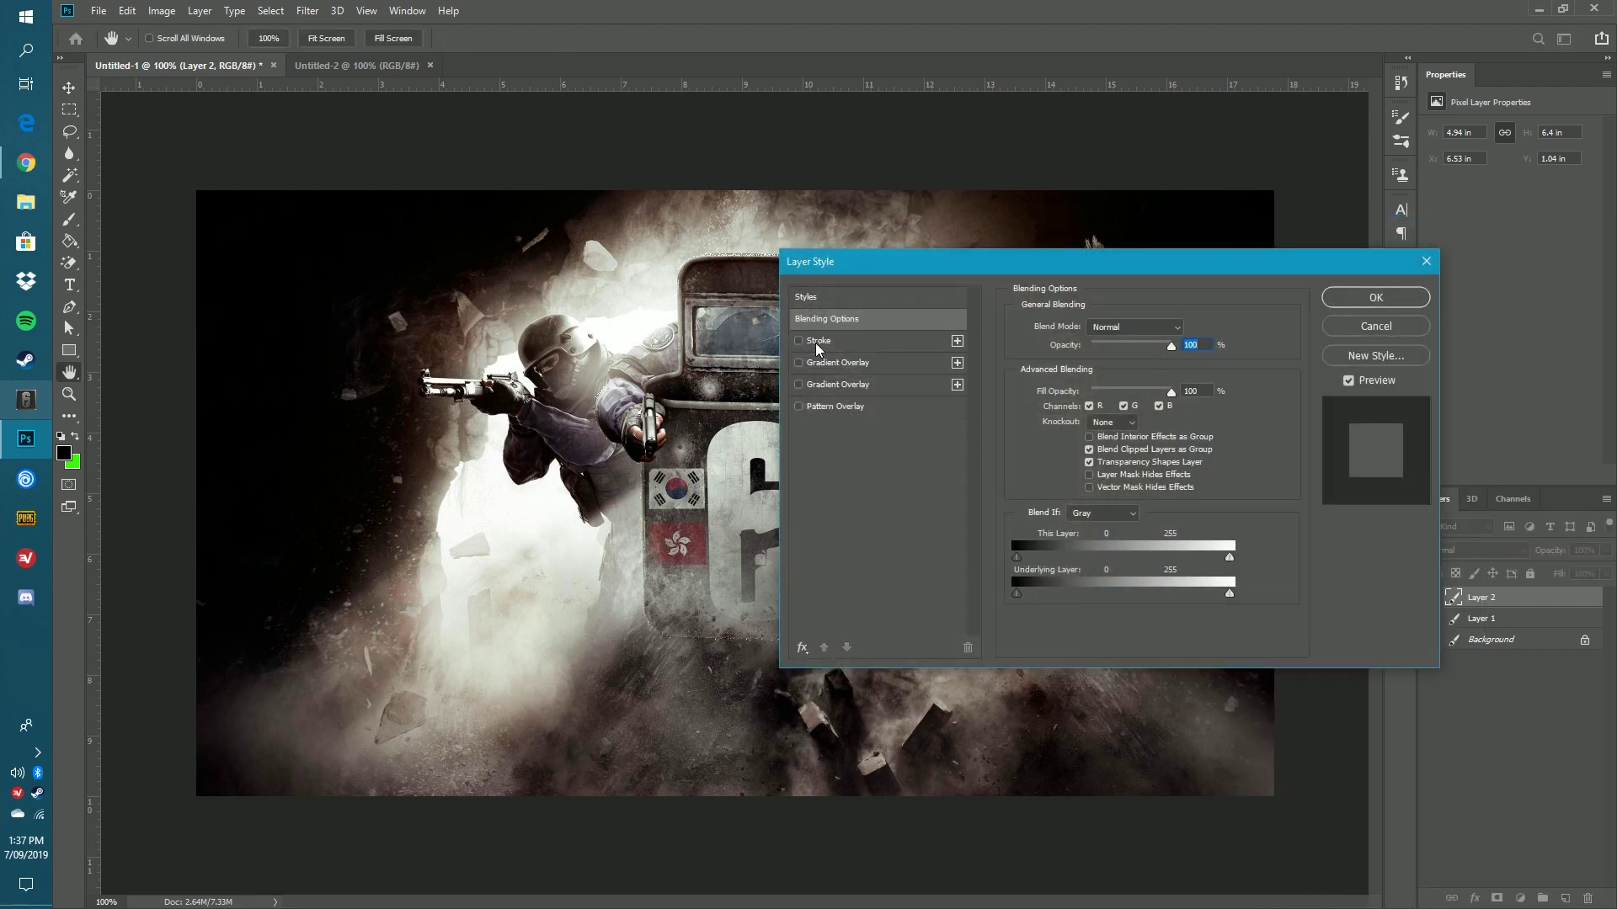
pyautogui.click(799, 341)
pyautogui.click(817, 341)
pyautogui.moveTo(856, 262)
pyautogui.mouseDown()
pyautogui.moveTo(1034, 220)
pyautogui.moveTo(1004, 198)
pyautogui.mouseUp()
pyautogui.click(1236, 356)
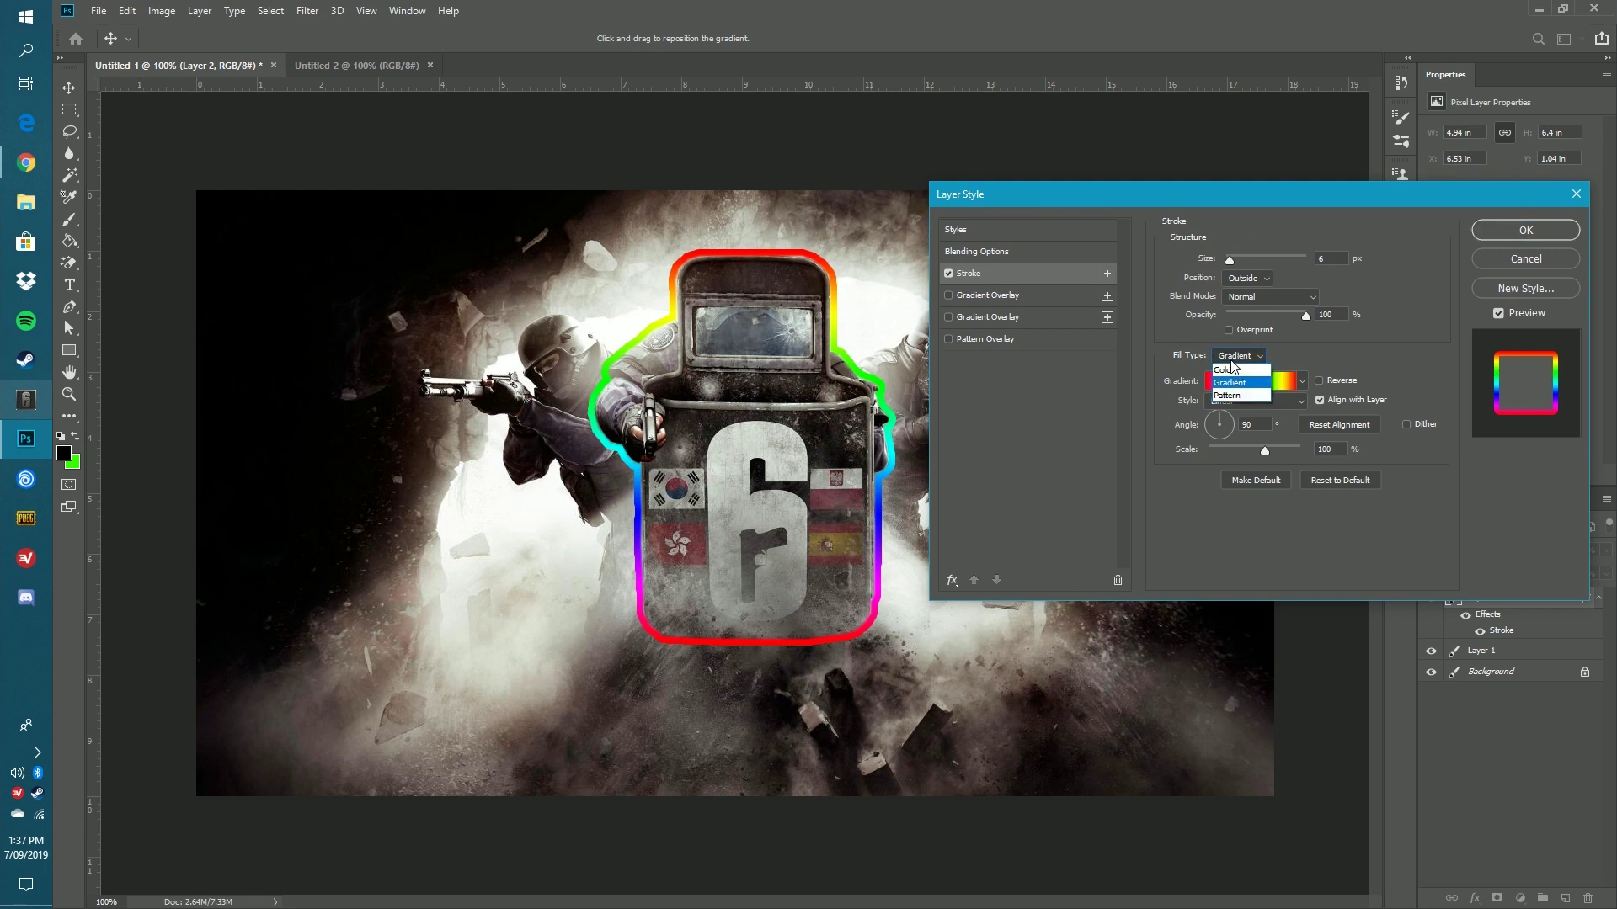
pyautogui.click(1229, 261)
pyautogui.moveTo(1231, 261); pyautogui.dragTo(1230, 261)
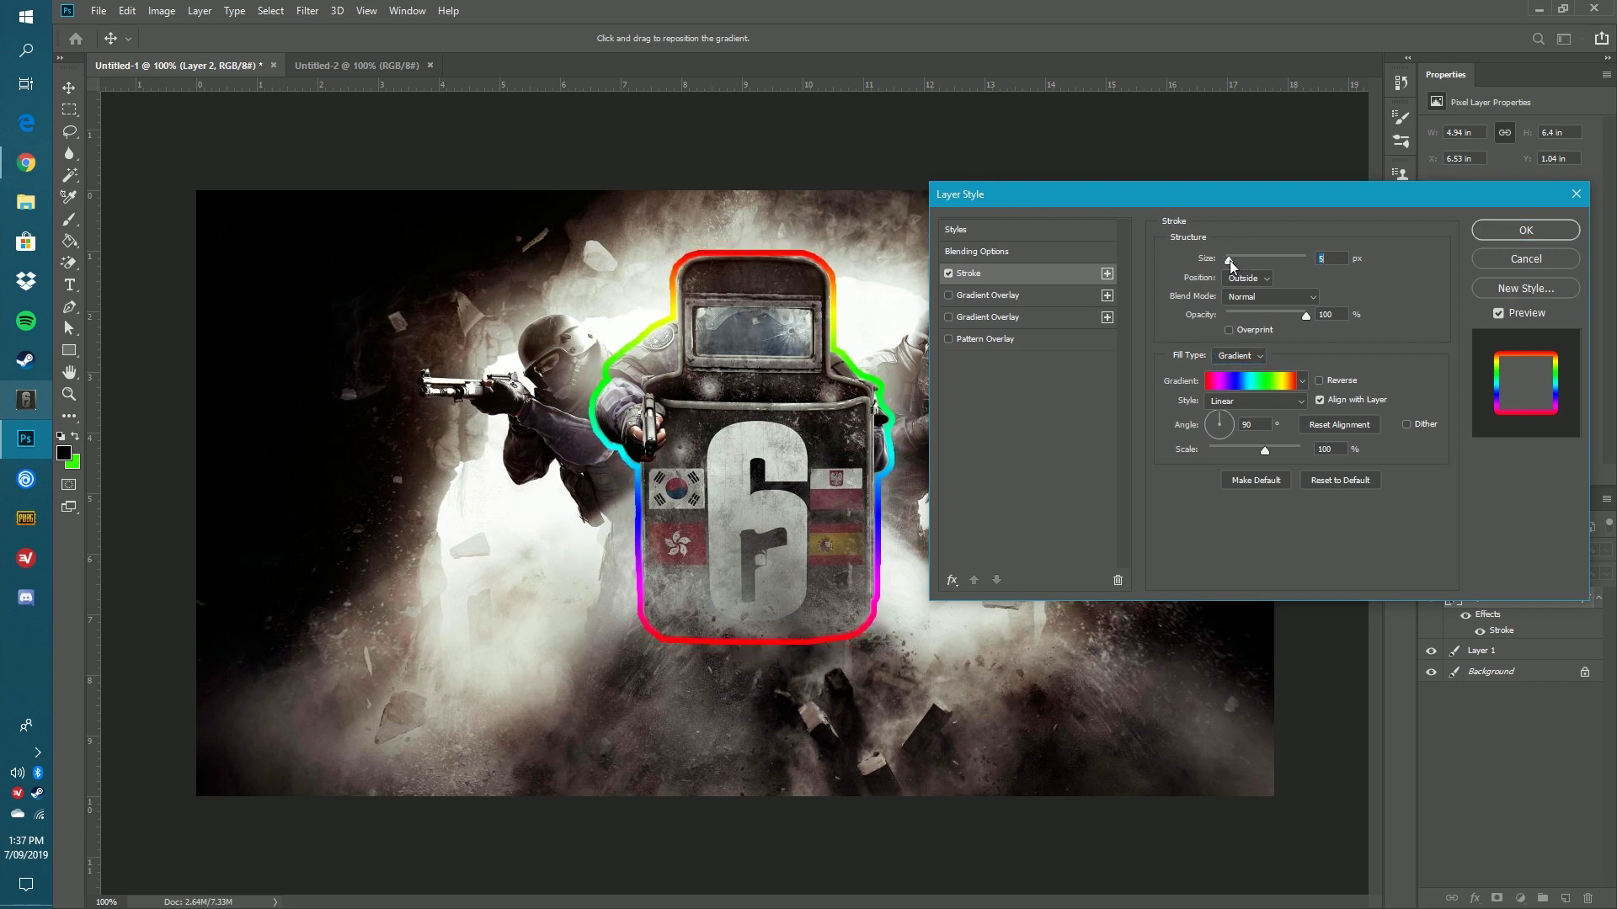
pyautogui.click(1231, 260)
# Compare the Outside, Inside and Center positions for the shield's stroke and set it to Center.
pyautogui.click(1247, 278)
pyautogui.click(1247, 277)
pyautogui.click(1250, 305)
pyautogui.click(1249, 279)
pyautogui.click(1251, 318)
pyautogui.click(1251, 276)
pyautogui.click(1251, 291)
pyautogui.click(1251, 276)
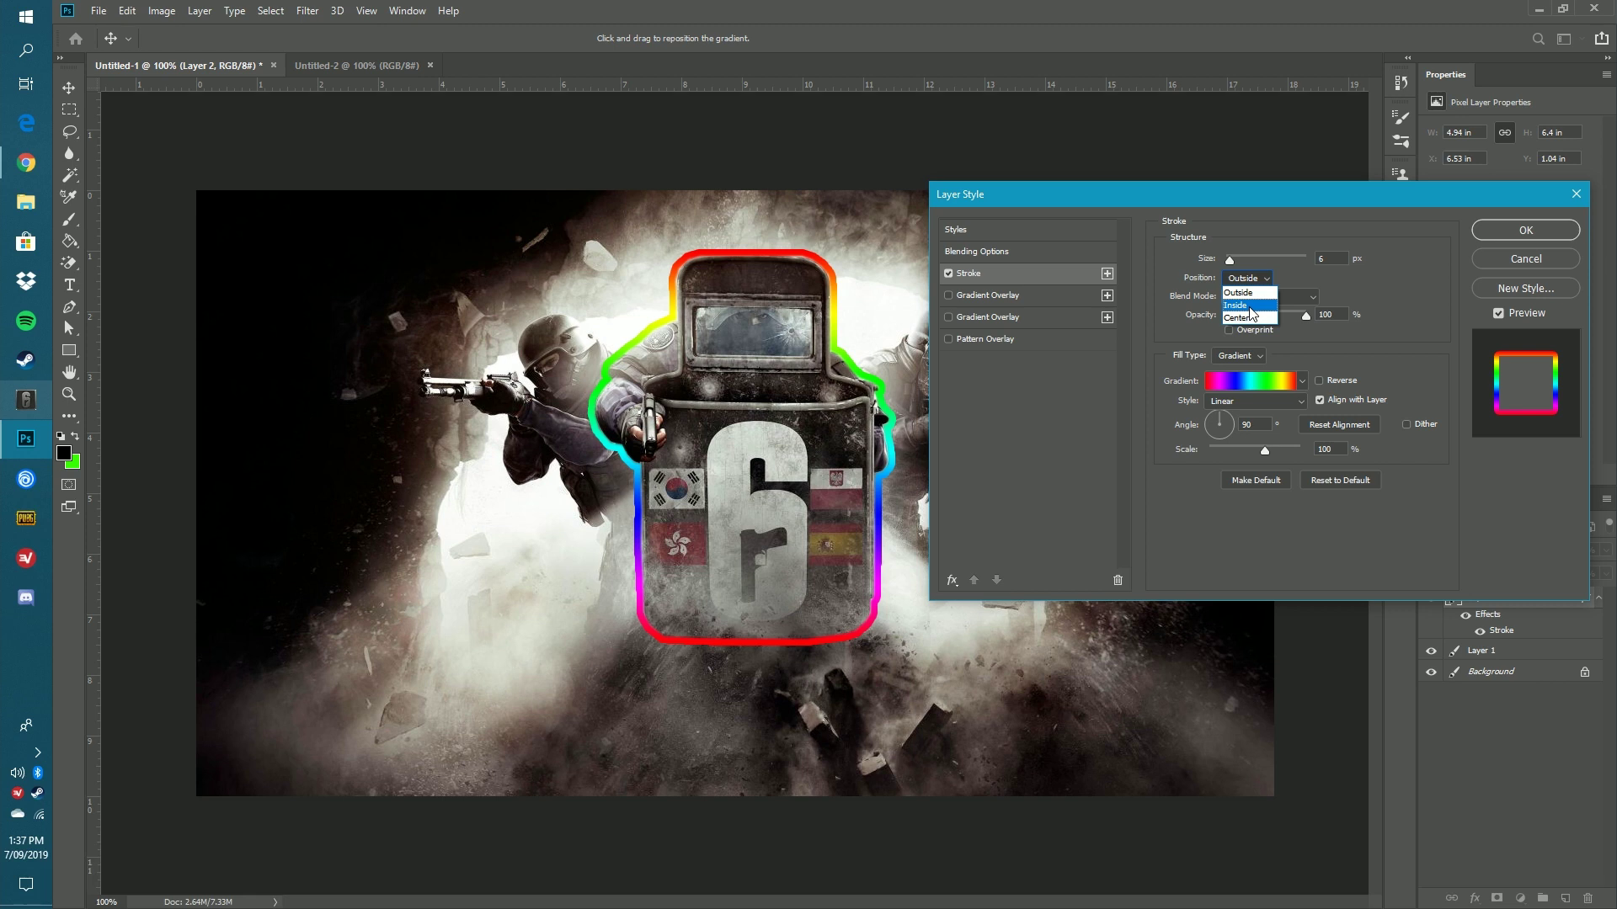
pyautogui.click(1259, 306)
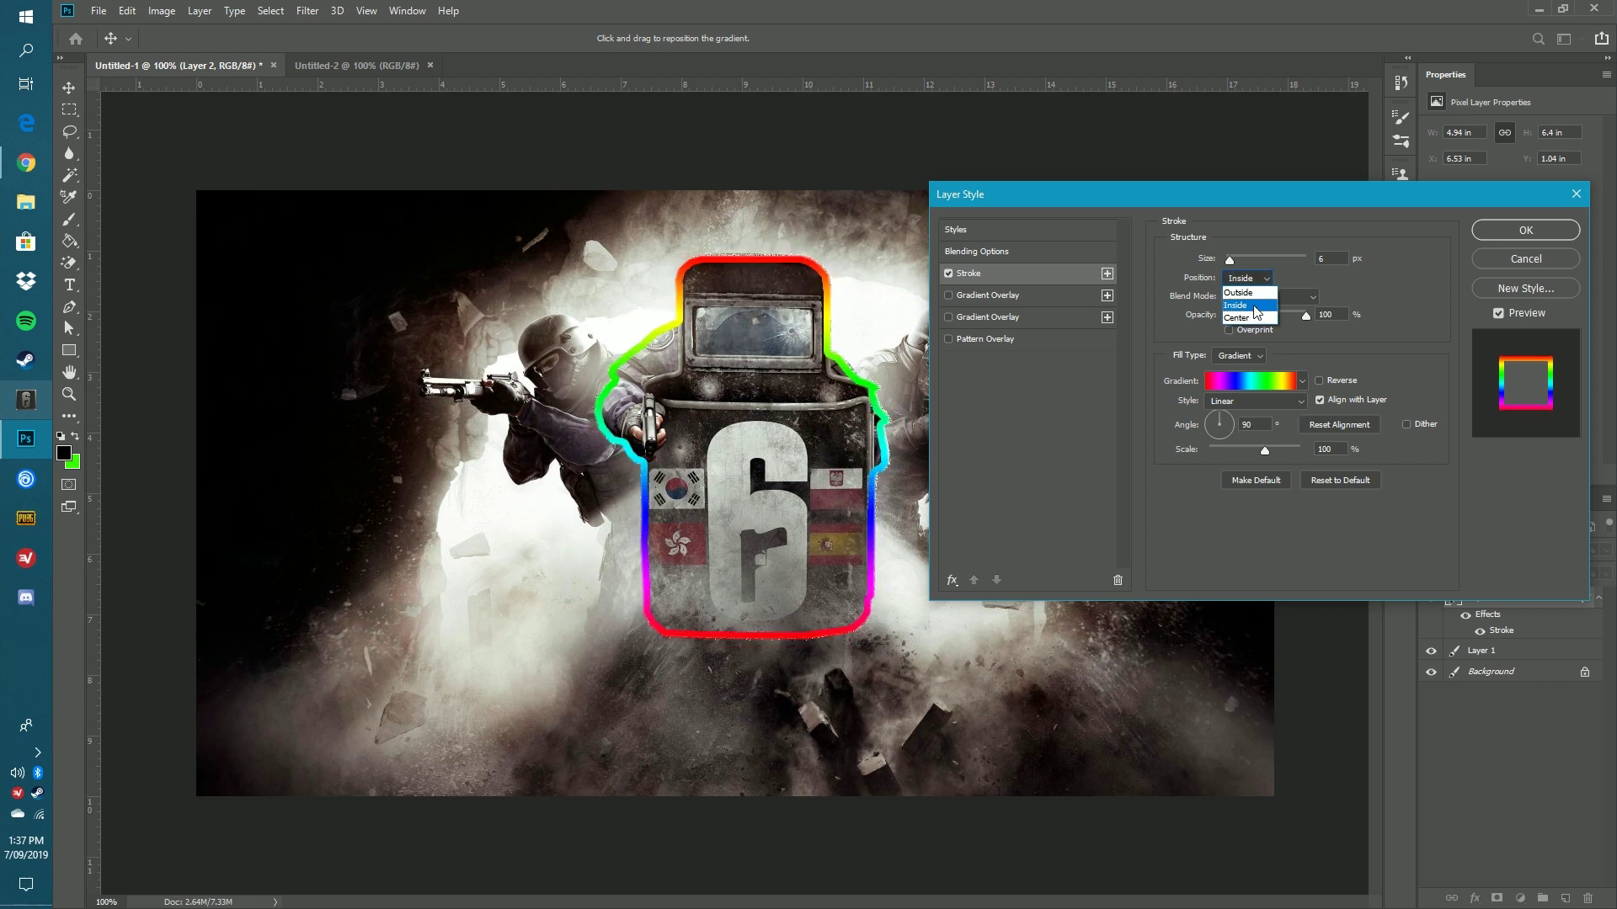
pyautogui.click(1253, 318)
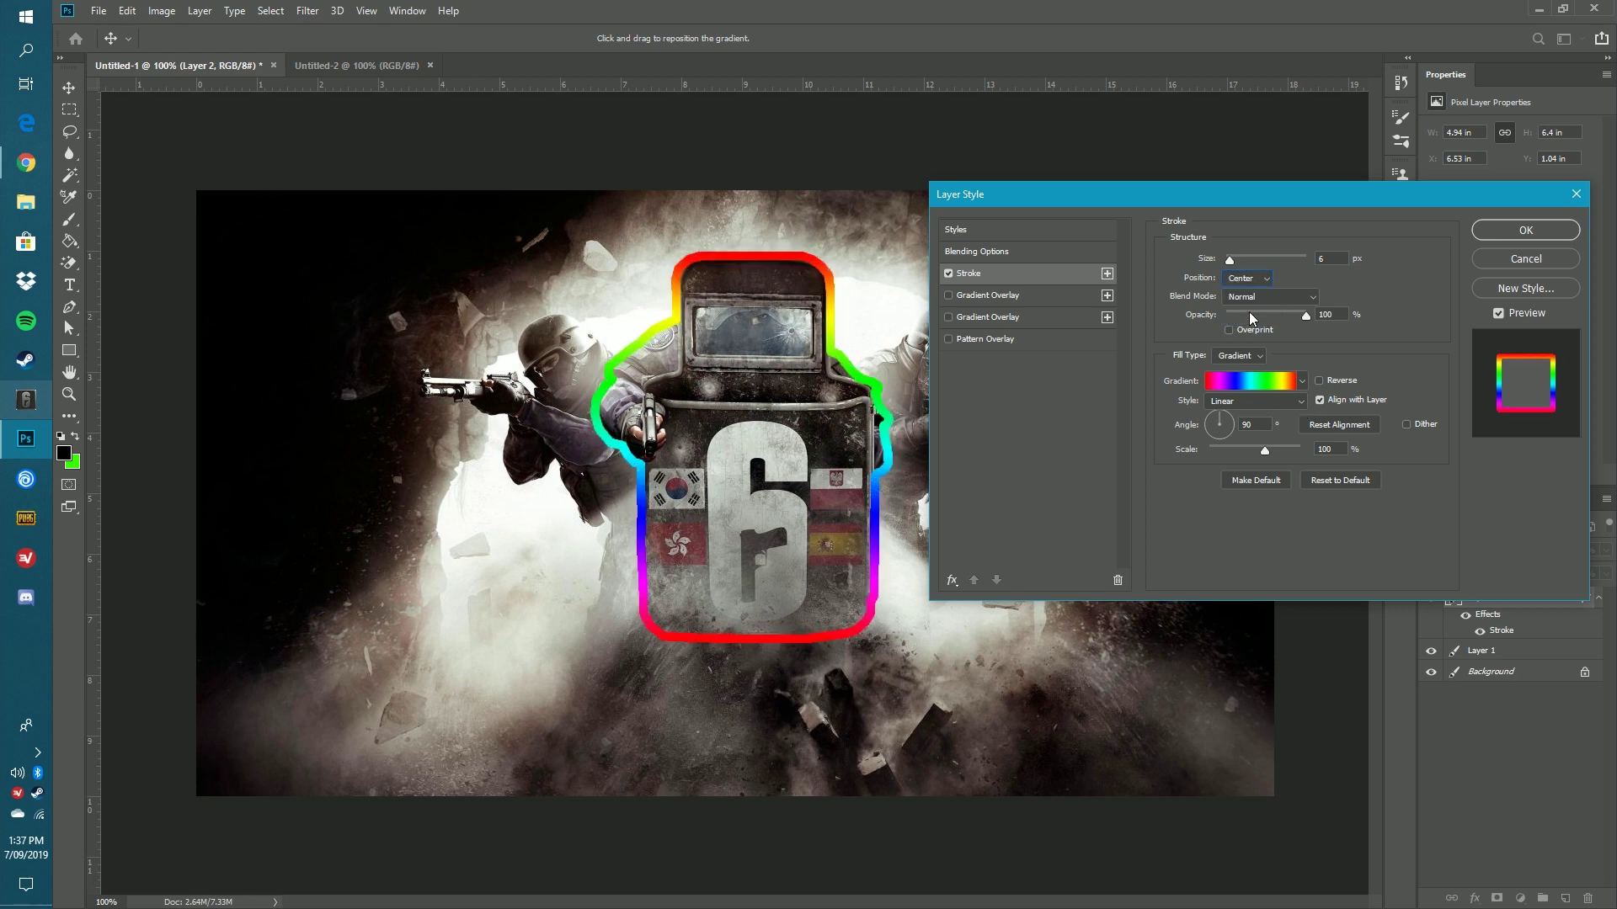
# Try several preset gradients as the fill of the shield's stroke.
pyautogui.click(1247, 357)
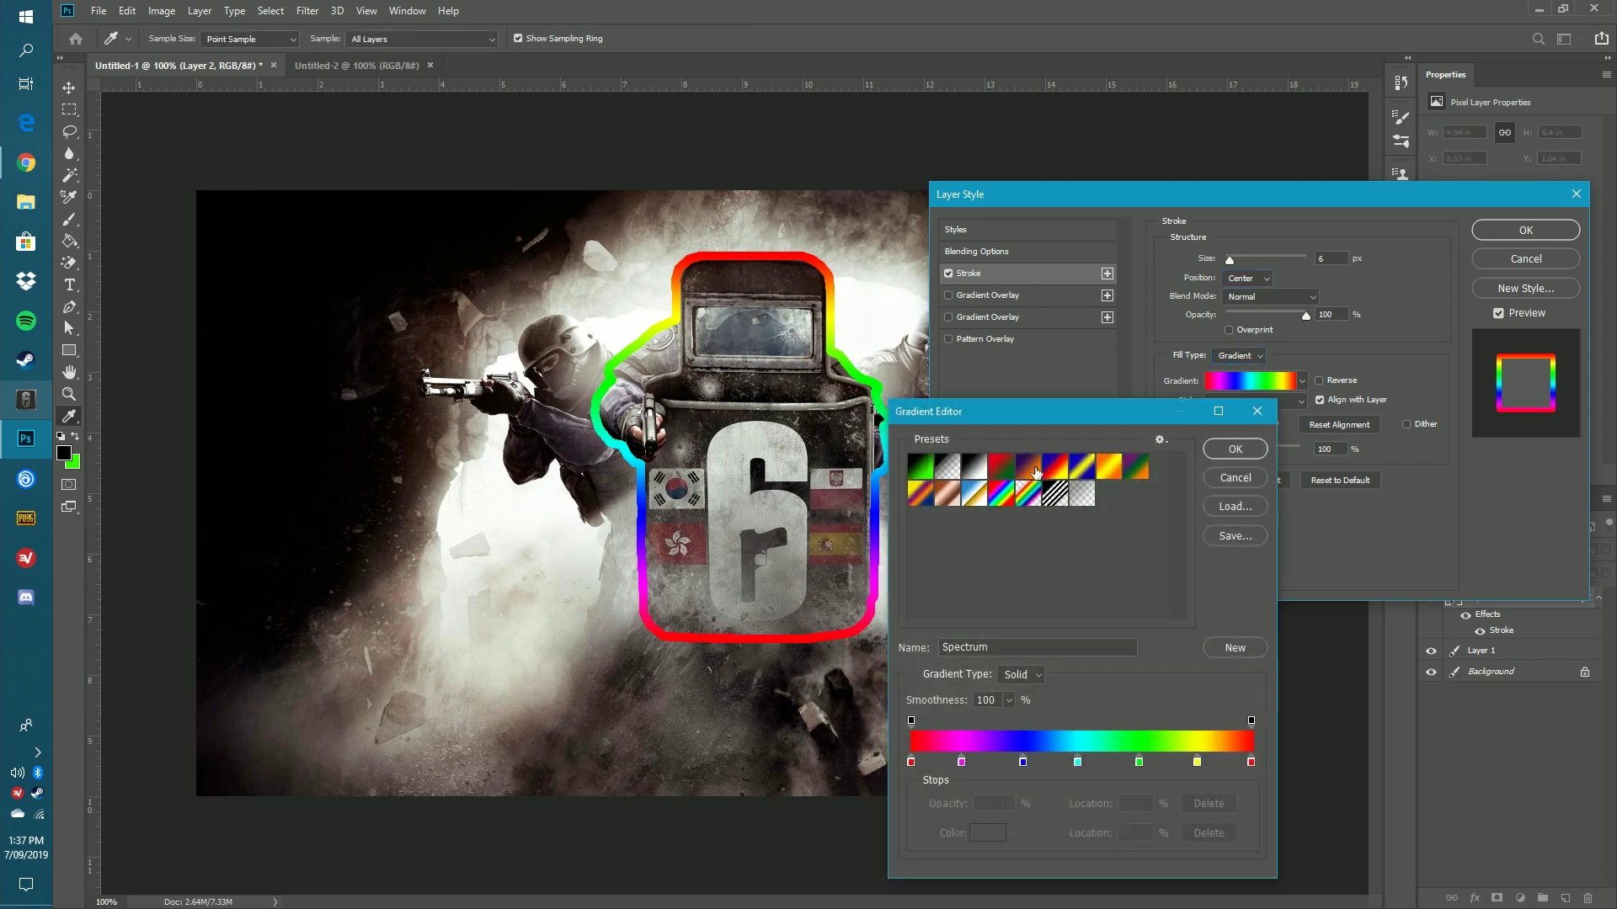
pyautogui.click(1001, 467)
pyautogui.click(920, 467)
pyautogui.click(918, 491)
pyautogui.click(947, 492)
pyautogui.click(1001, 493)
pyautogui.click(1235, 448)
# Change the shield stroke's fill type to Color, try red, turquoise and orange, choose white, and apply the layer style.
pyautogui.click(1238, 355)
pyautogui.click(1230, 370)
pyautogui.click(1204, 380)
pyautogui.click(1241, 280)
pyautogui.click(1168, 120)
pyautogui.click(1381, 119)
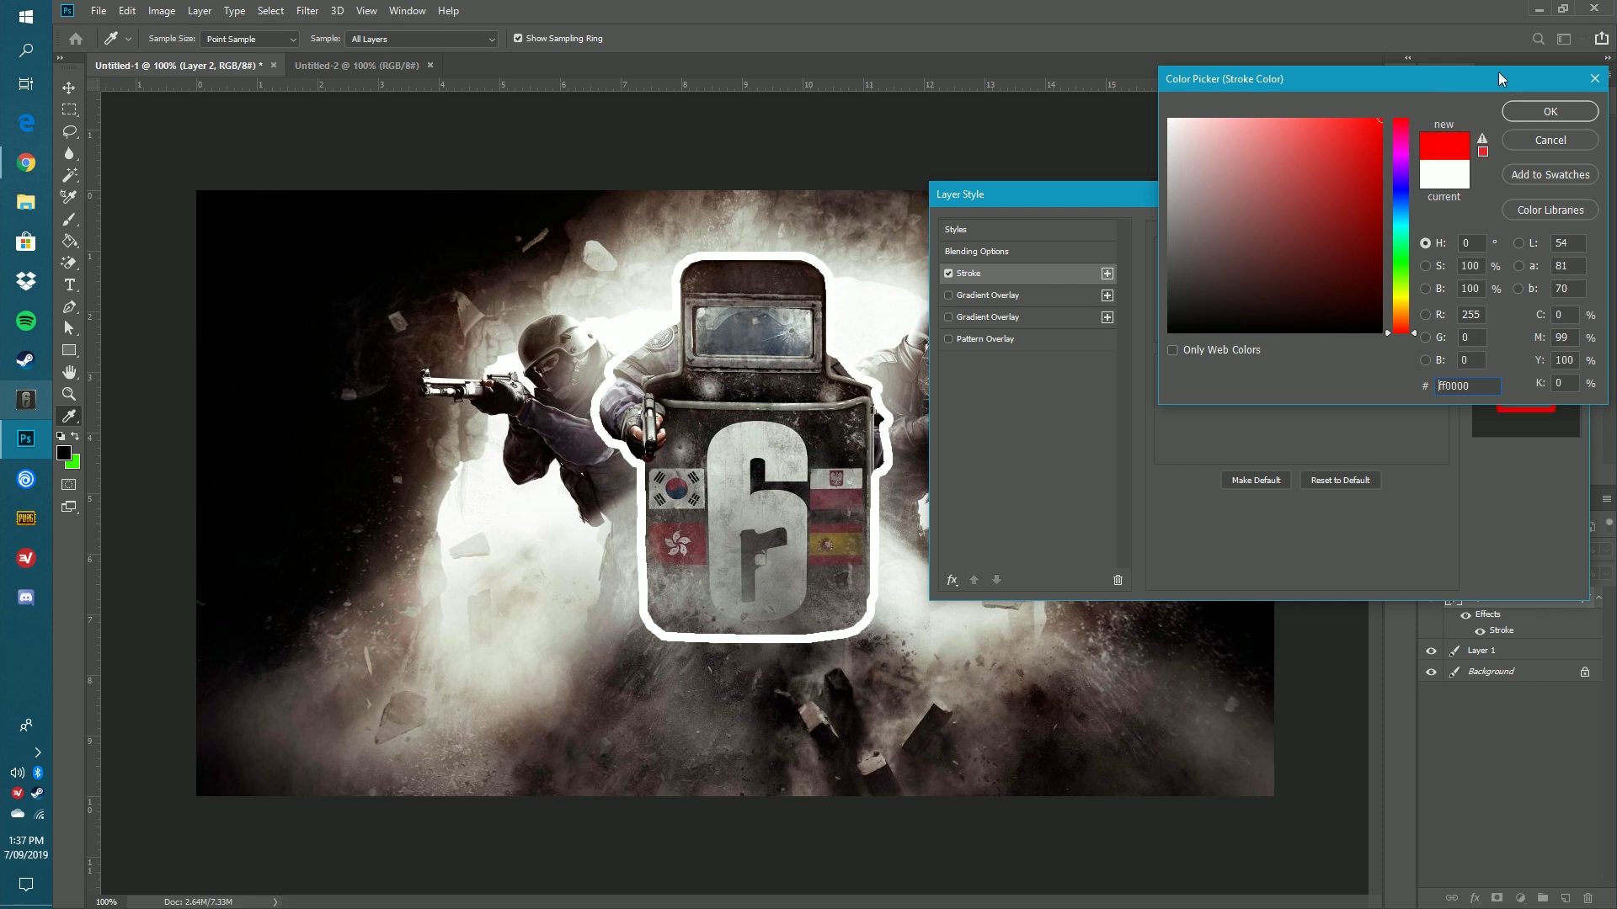
pyautogui.moveTo(1414, 203); pyautogui.dragTo(1414, 229)
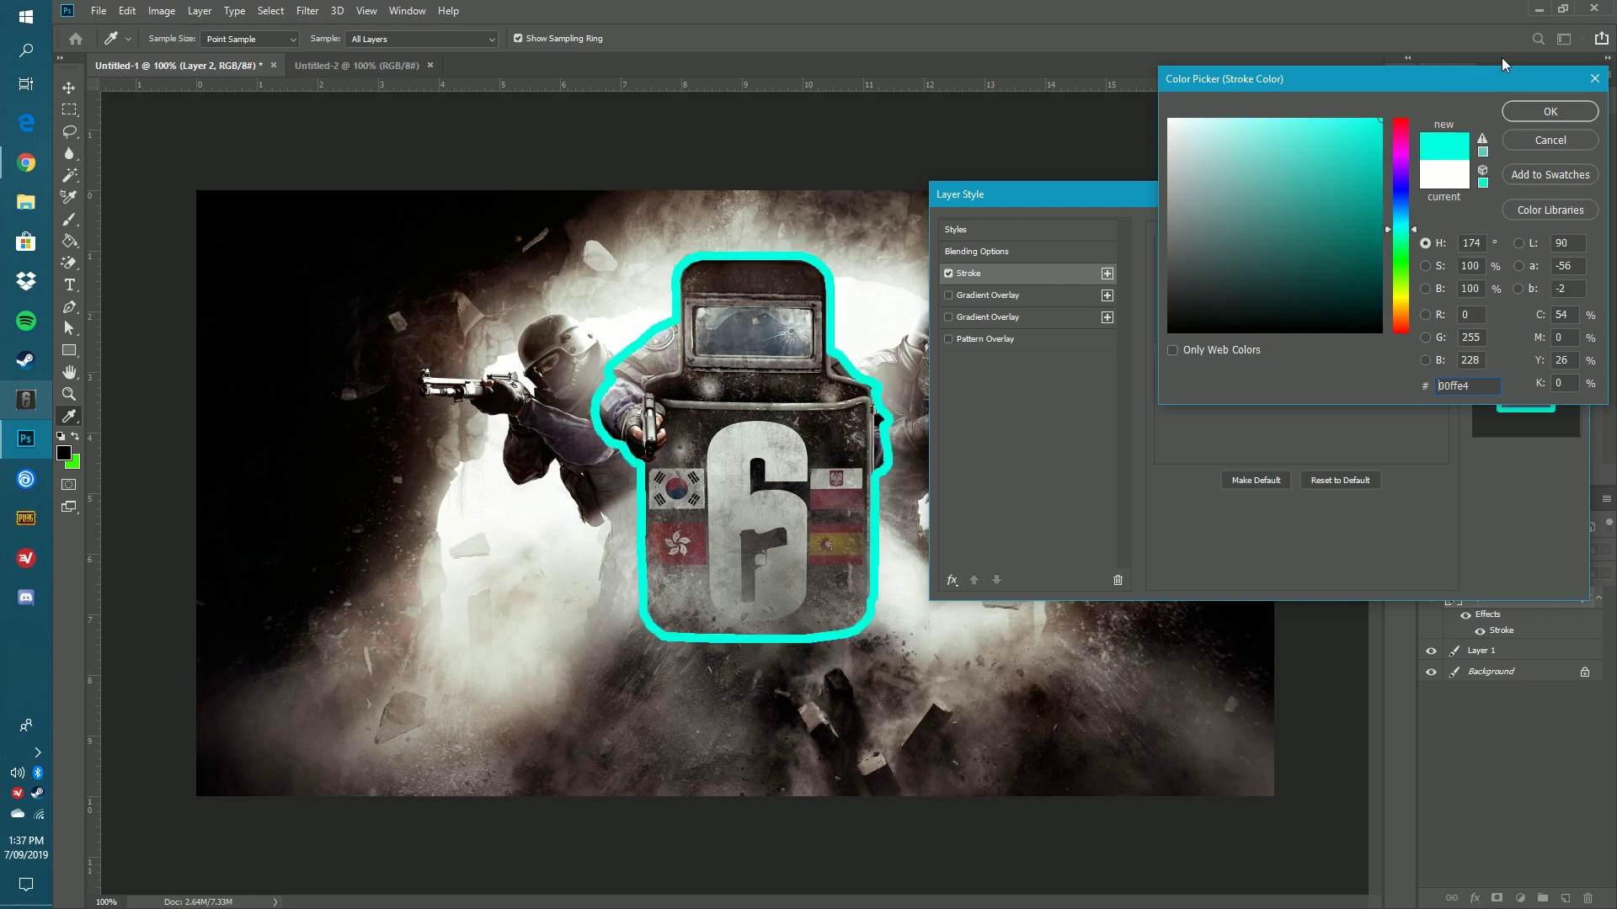
pyautogui.moveTo(1403, 276); pyautogui.dragTo(1401, 311)
pyautogui.click(1169, 119)
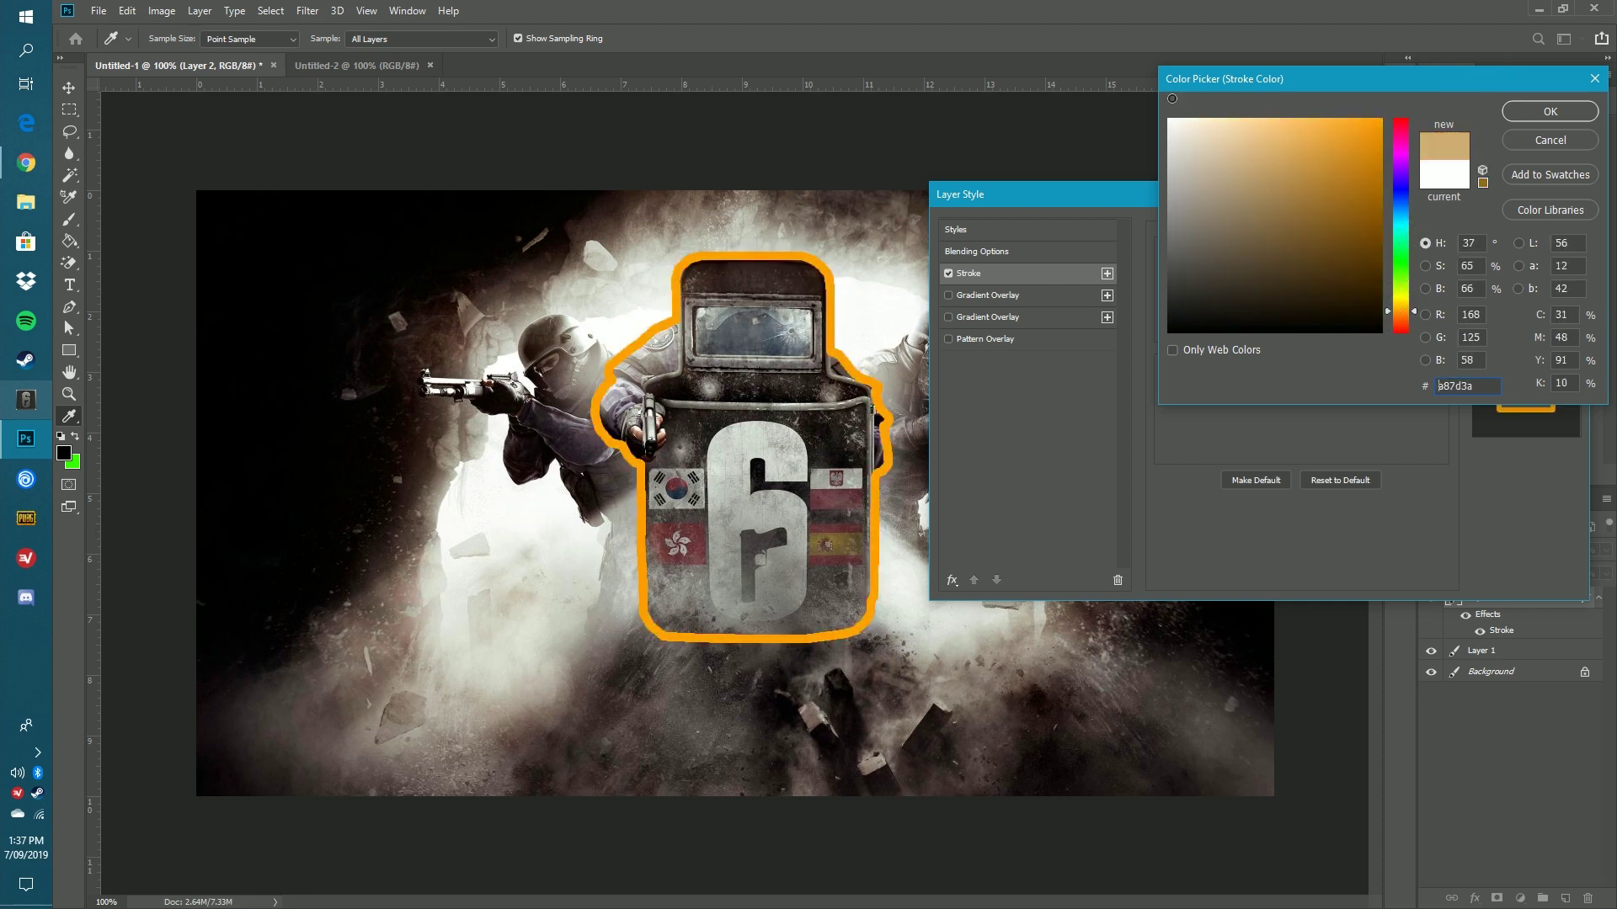
pyautogui.click(1550, 111)
pyautogui.click(1517, 232)
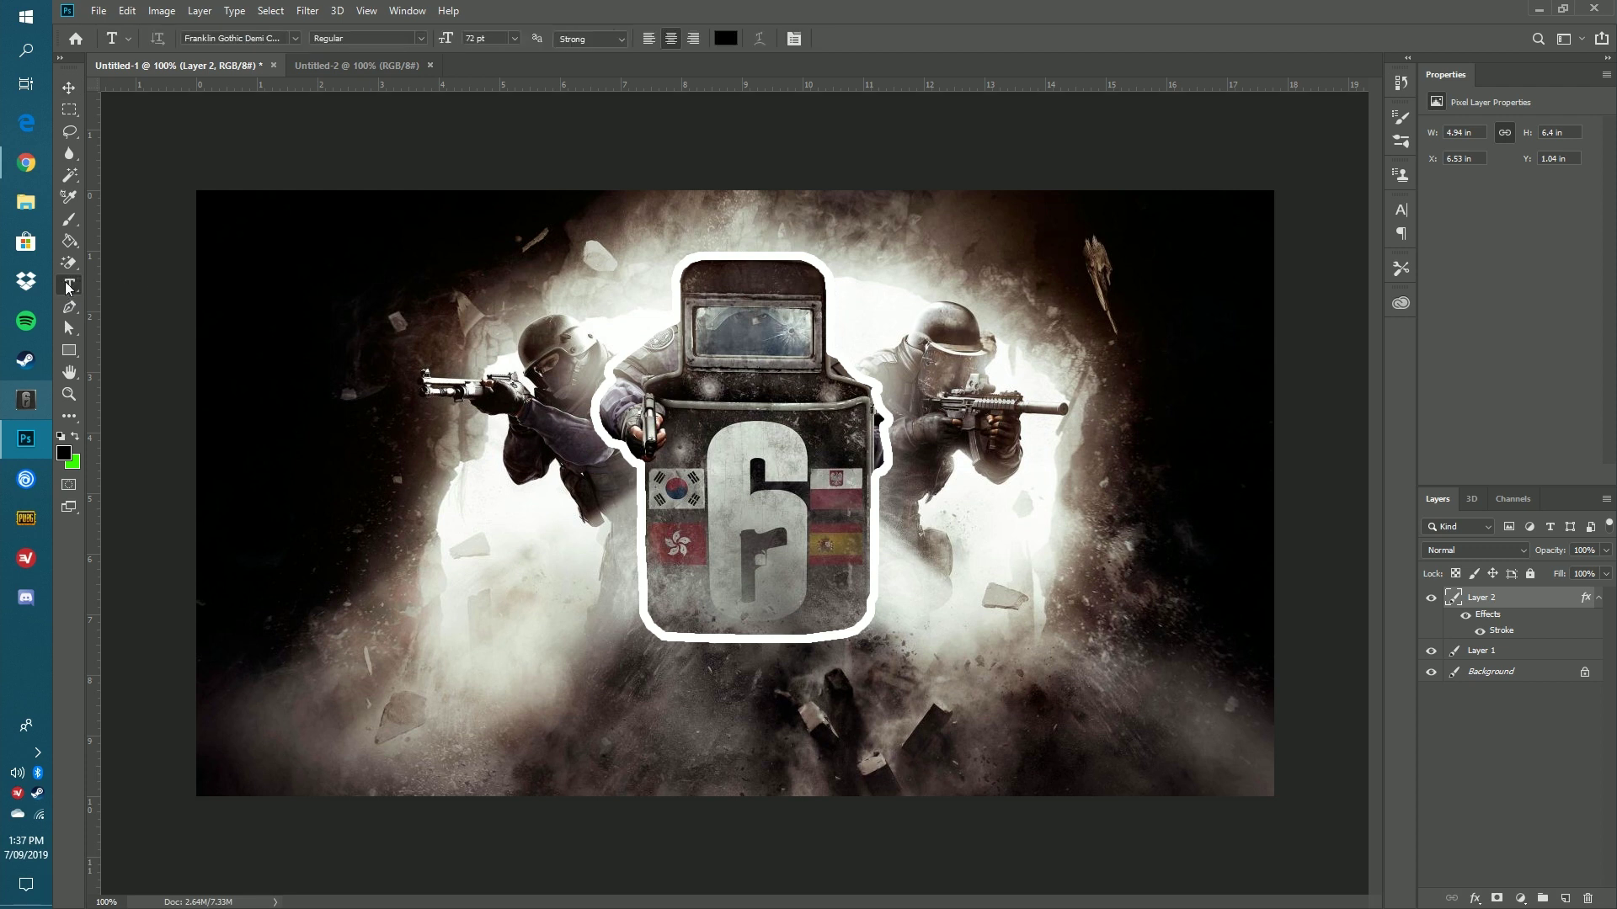
# Add an empty text box about 8.6 × 3.6 in at the image's upper left, with text color ffffff and size 60 pt.
pyautogui.moveTo(218, 214); pyautogui.dragTo(734, 428)
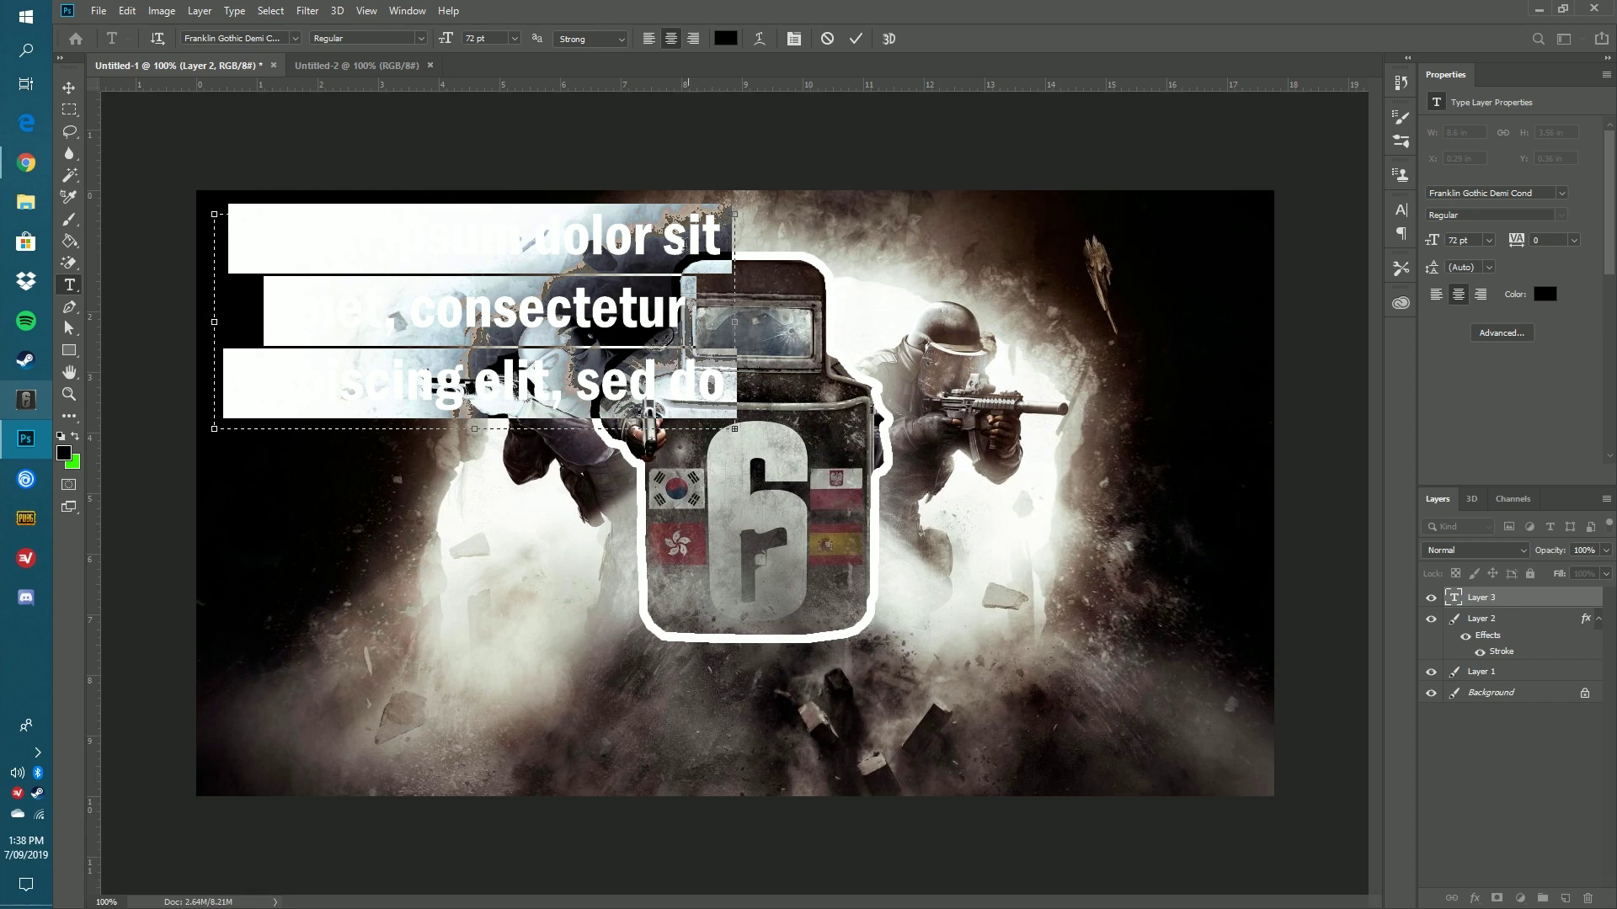
pyautogui.press('Delete')
pyautogui.click(725, 39)
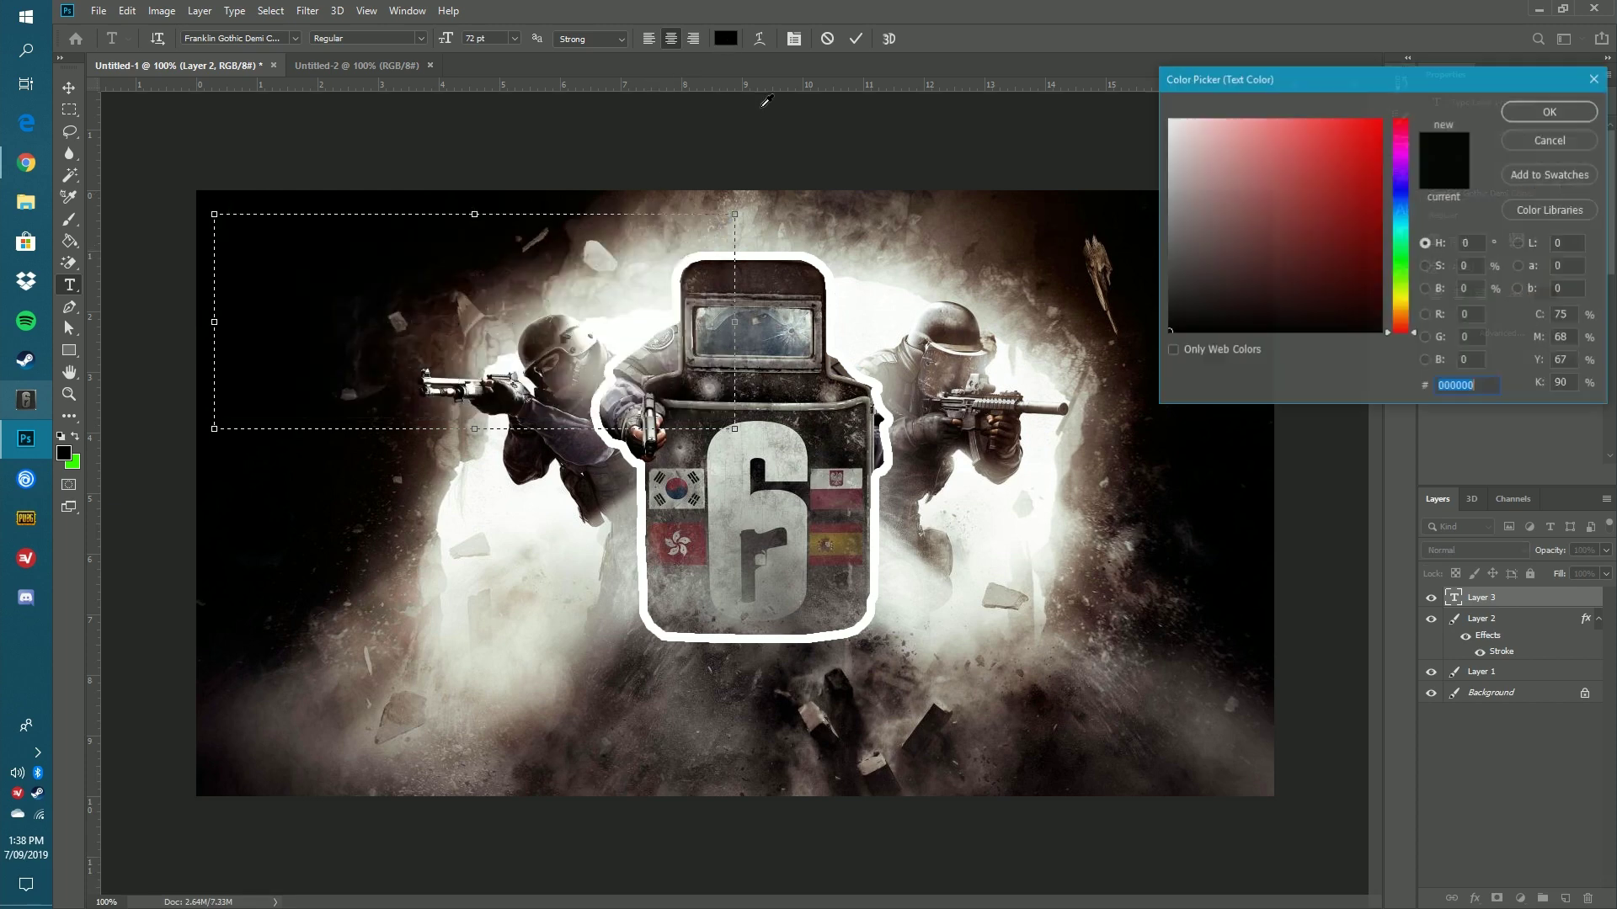
pyautogui.write('ffffff')
pyautogui.click(1554, 115)
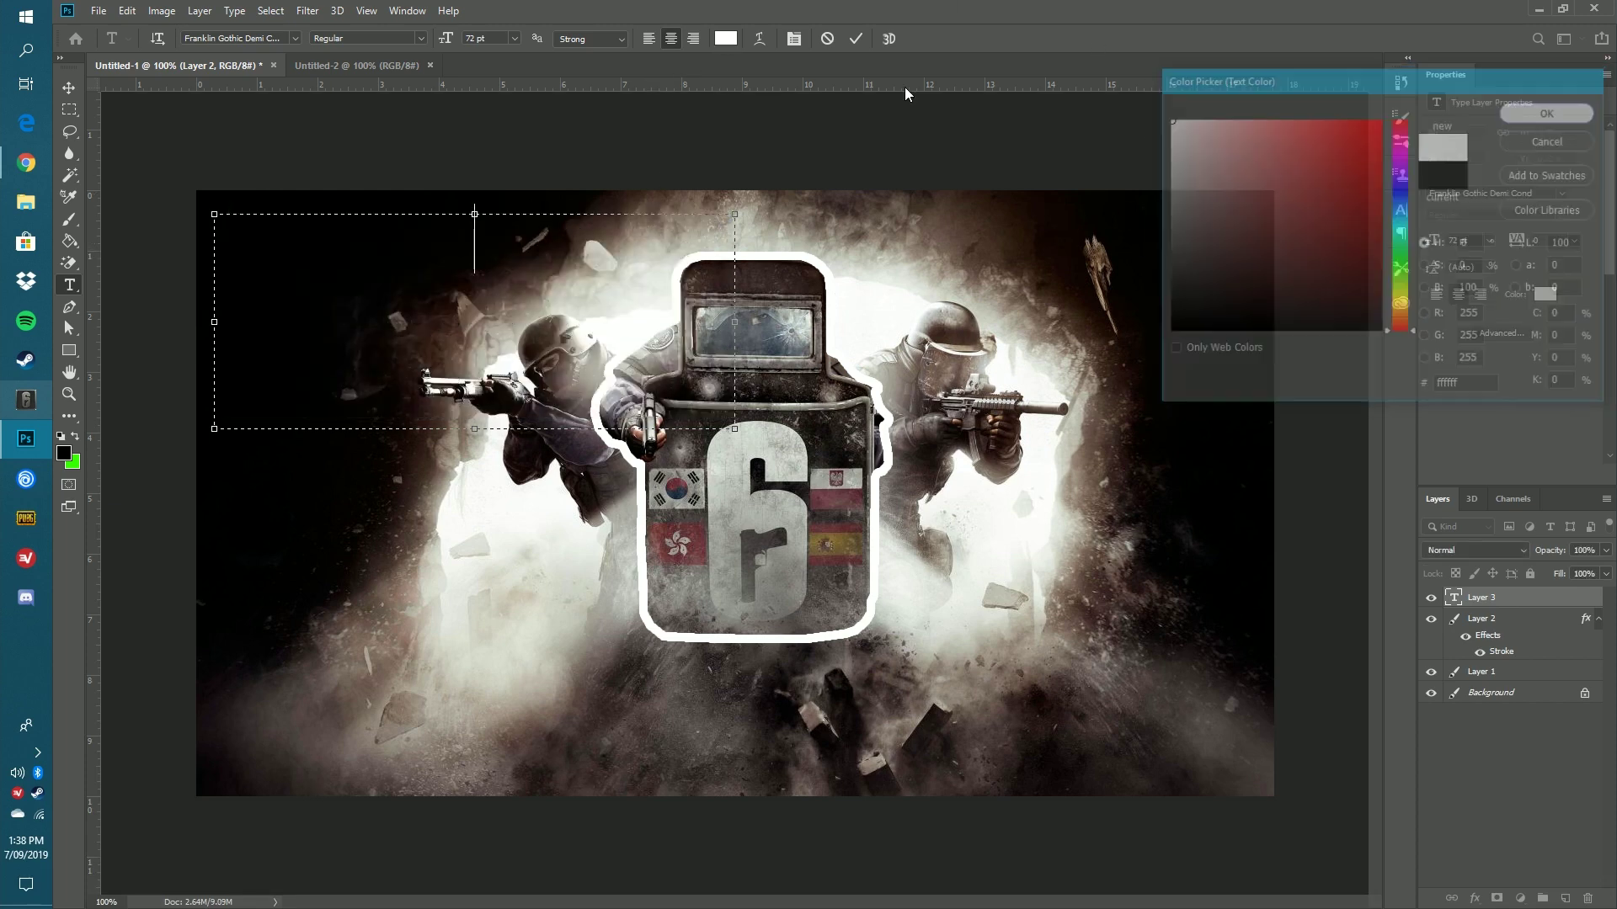
pyautogui.click(513, 38)
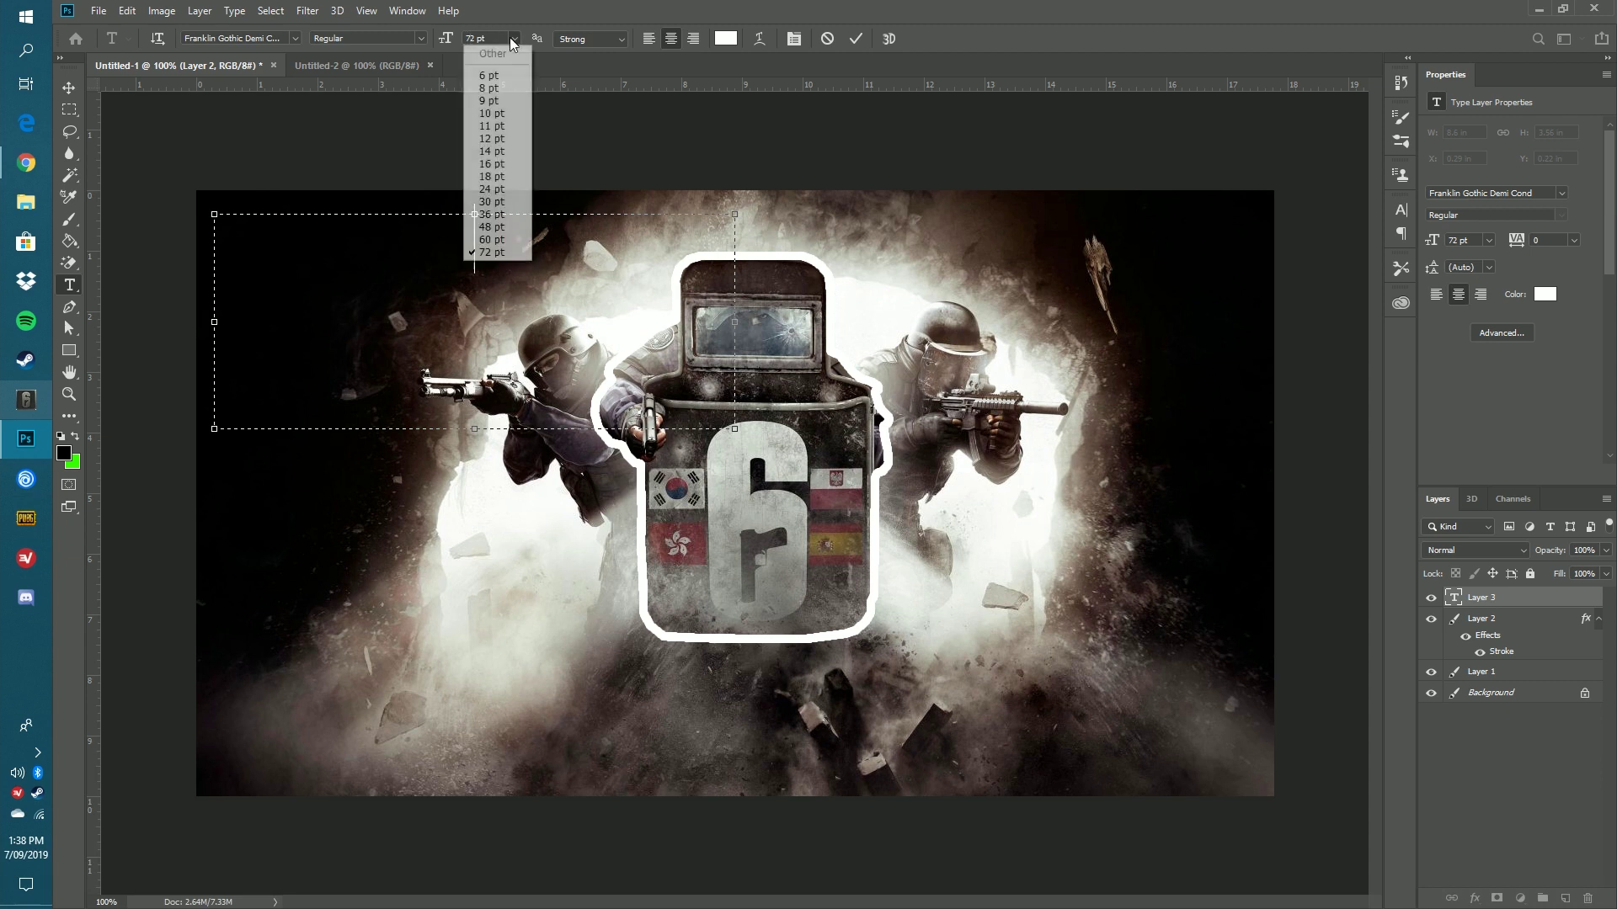
pyautogui.click(510, 245)
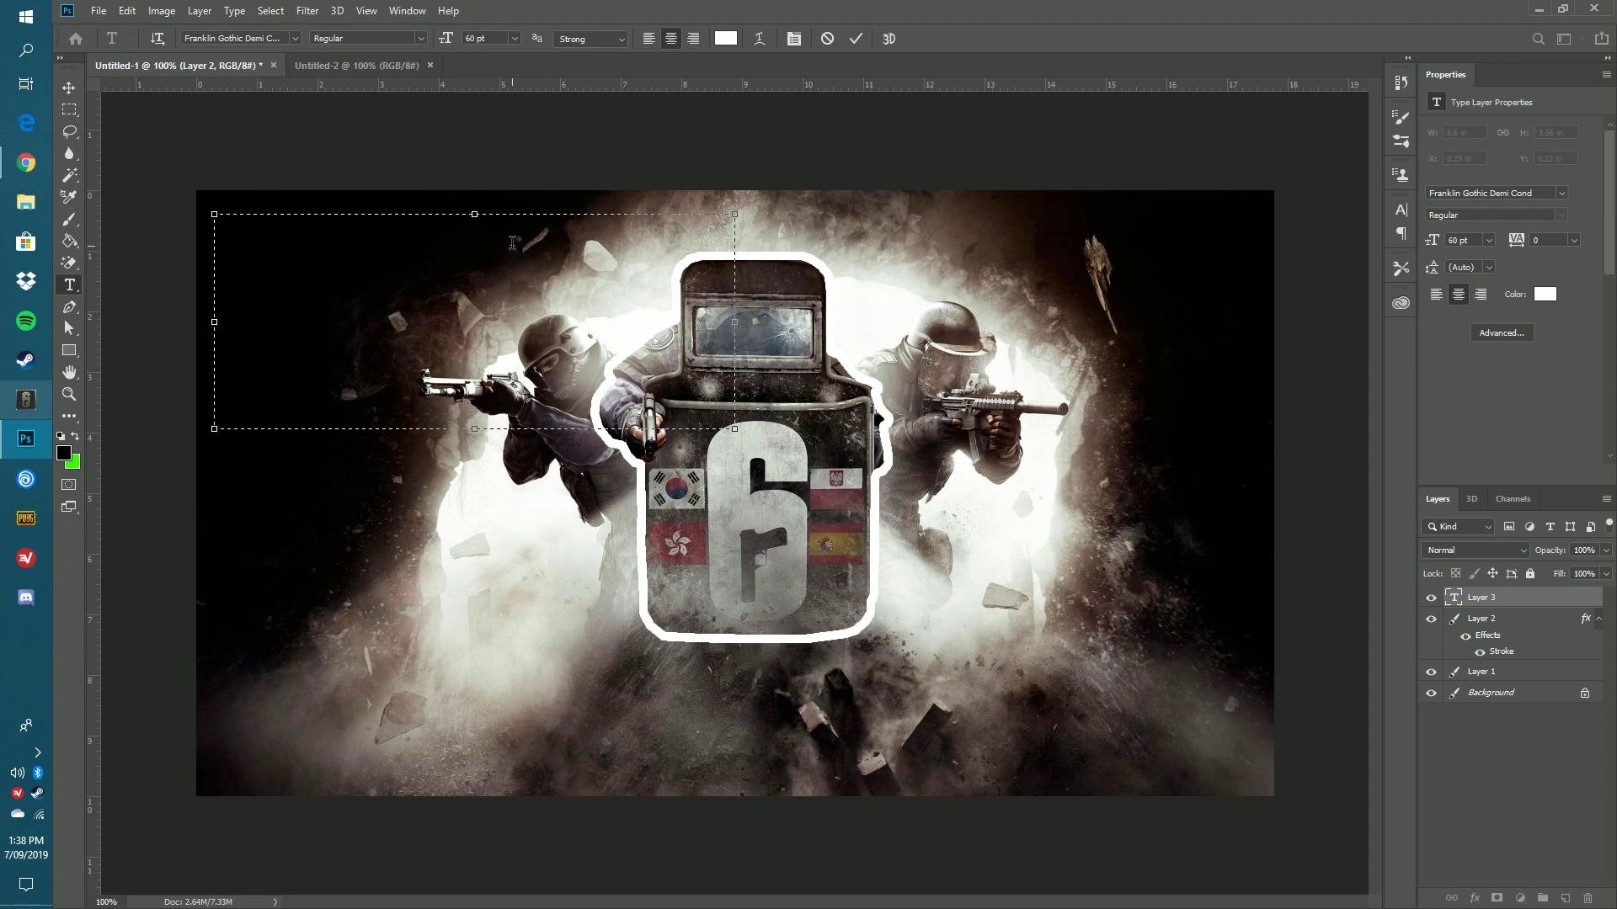
# Enter "RAINBOW SIX SIEGE" and "KILL COMPILATION" on two lines and move the text closer to the image's left edge.
pyautogui.write('Rai')
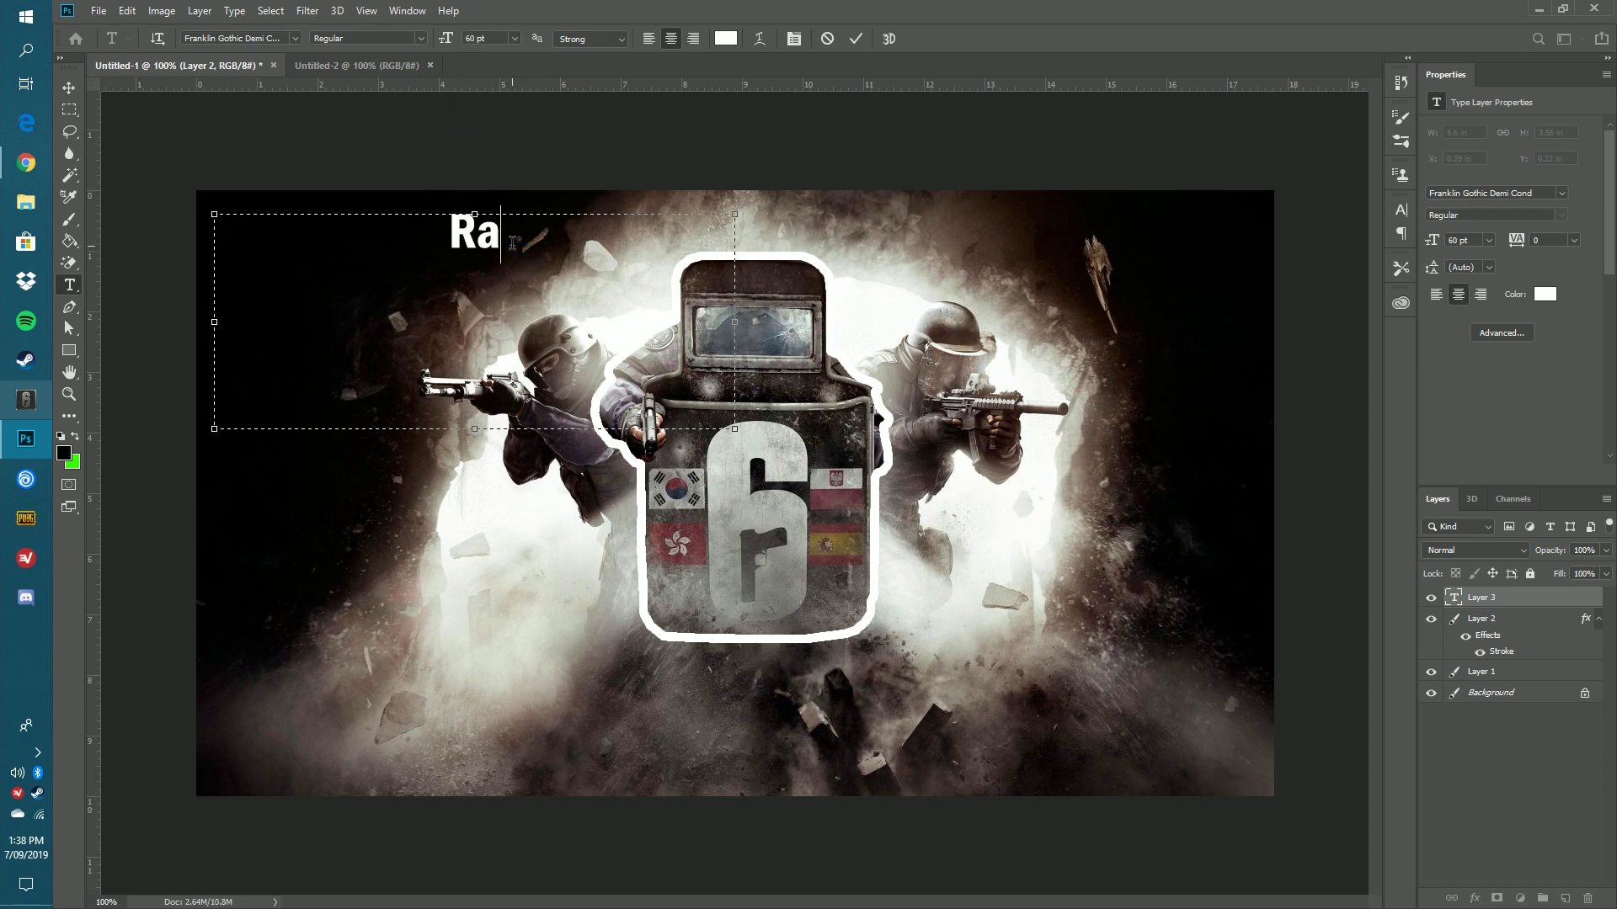
pyautogui.press('BackSpace')
pyautogui.press('BackSpace')
pyautogui.write('AINBOW SIX SIEGE')
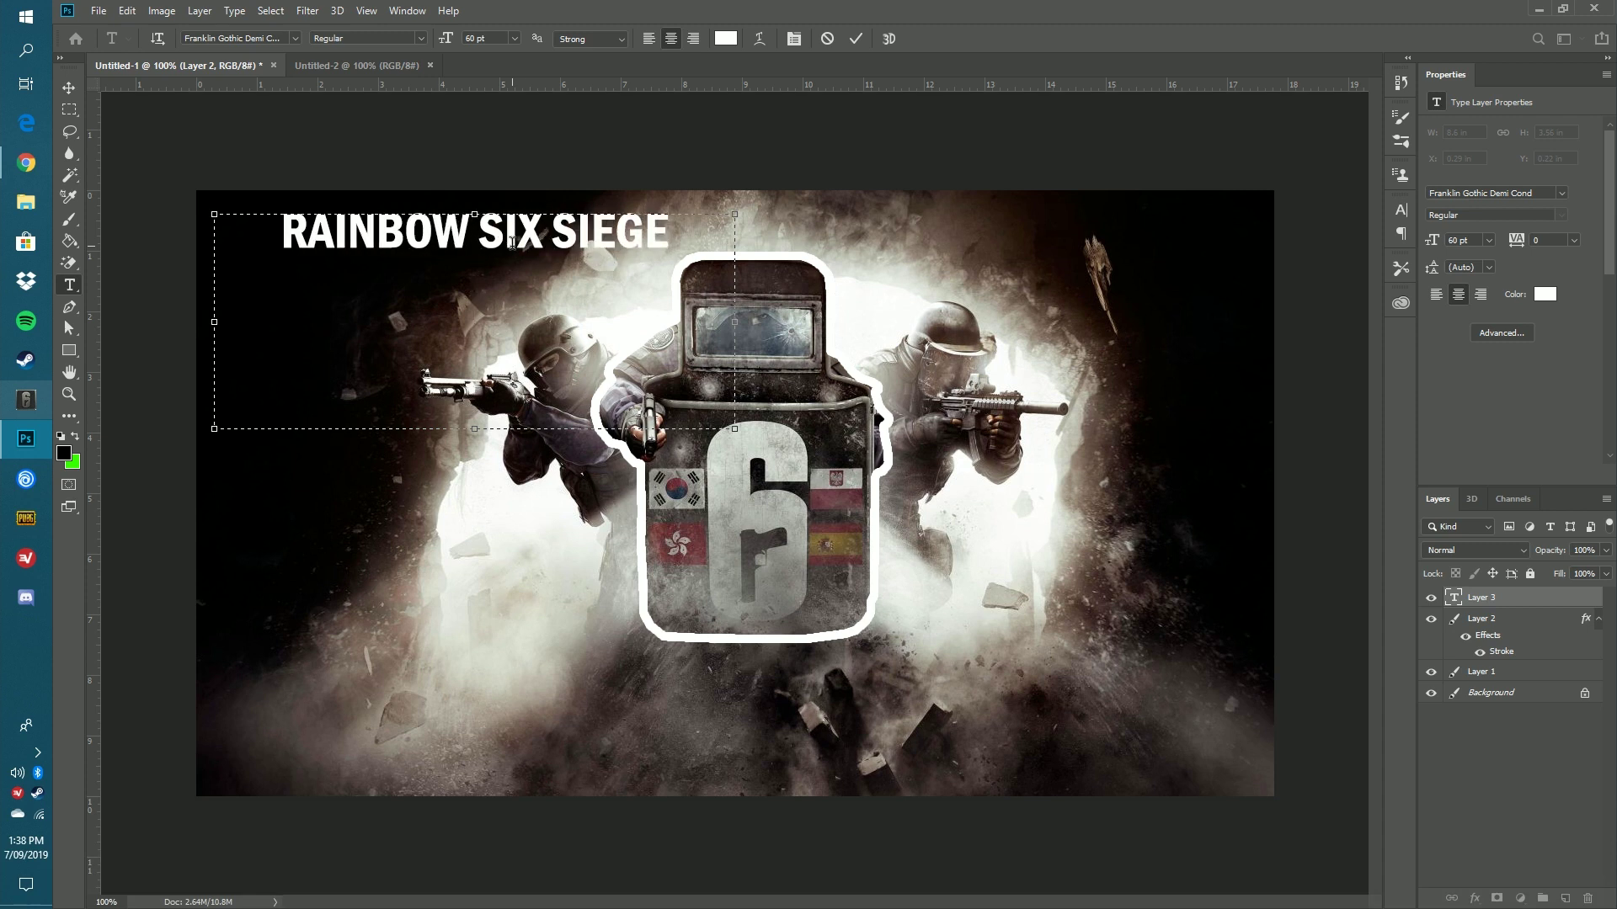
pyautogui.press('Return')
pyautogui.write('KILL COMPILATION')
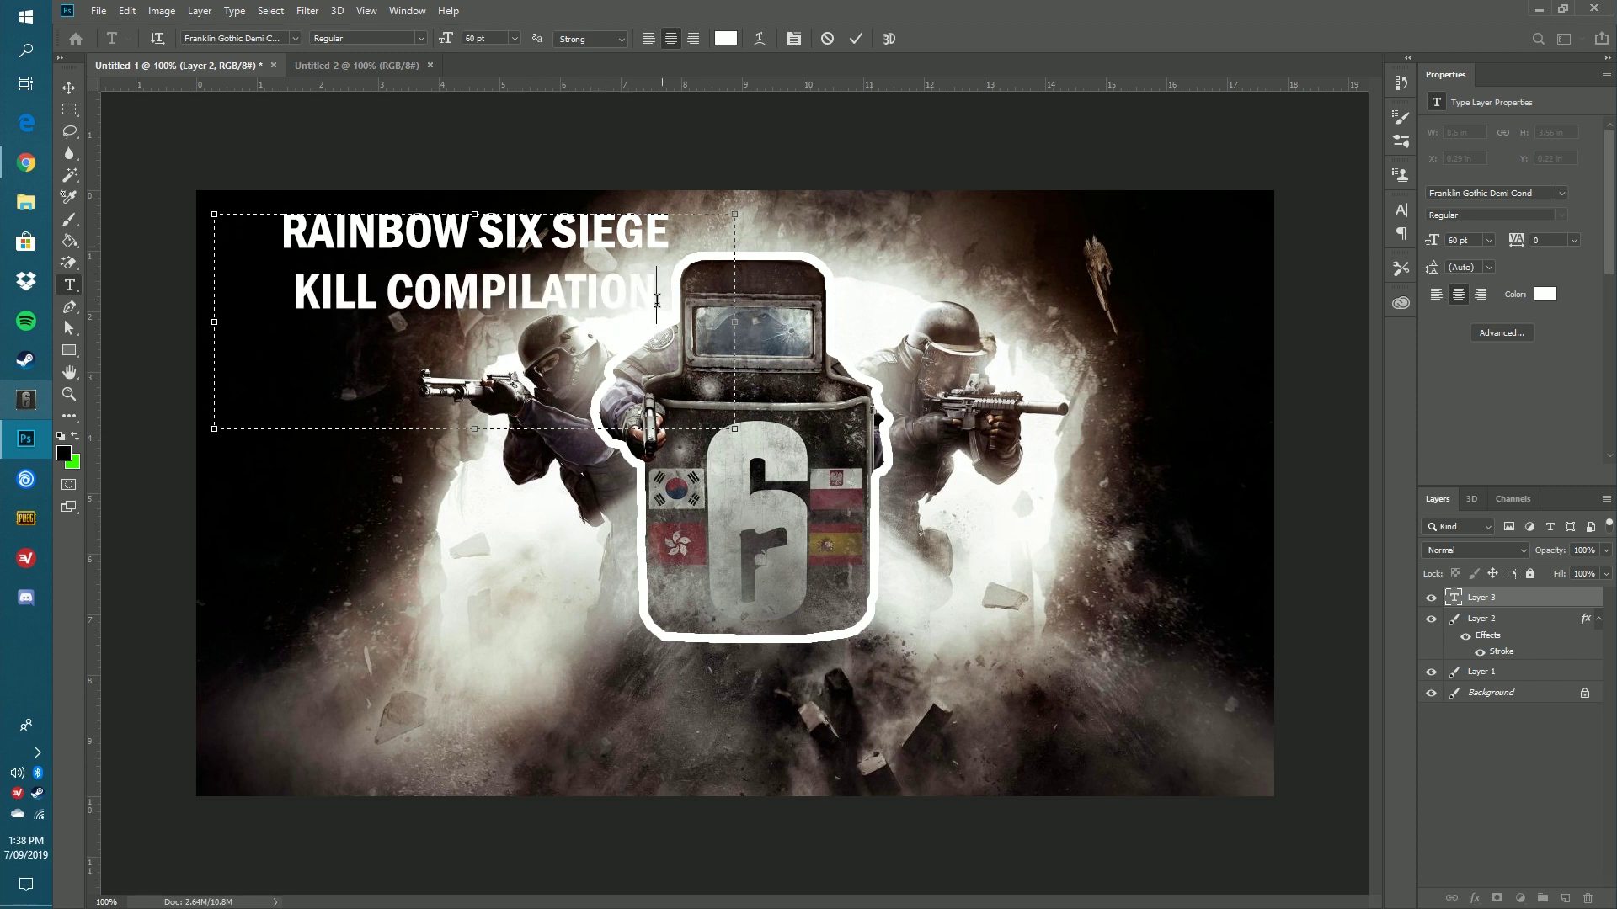
pyautogui.click(69, 87)
pyautogui.moveTo(677, 322); pyautogui.dragTo(623, 322)
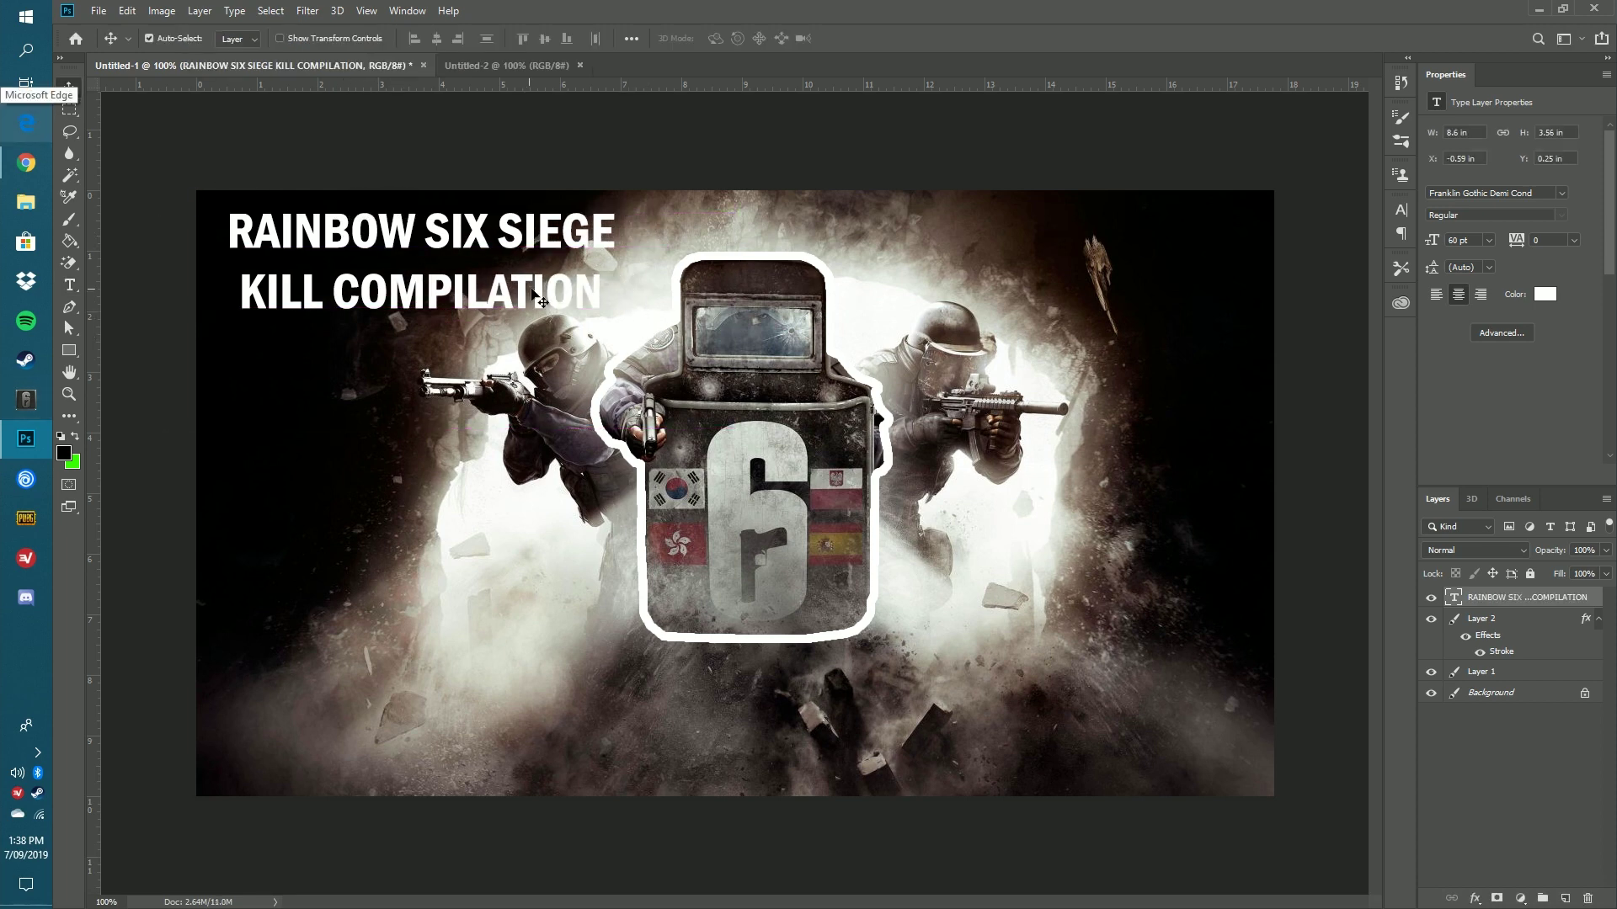
# Recolor the "KILL COMPILATION" line green with the hex value 30ff00.
pyautogui.doubleClick(568, 290)
pyautogui.moveTo(619, 293); pyautogui.dragTo(219, 309)
pyautogui.click(726, 38)
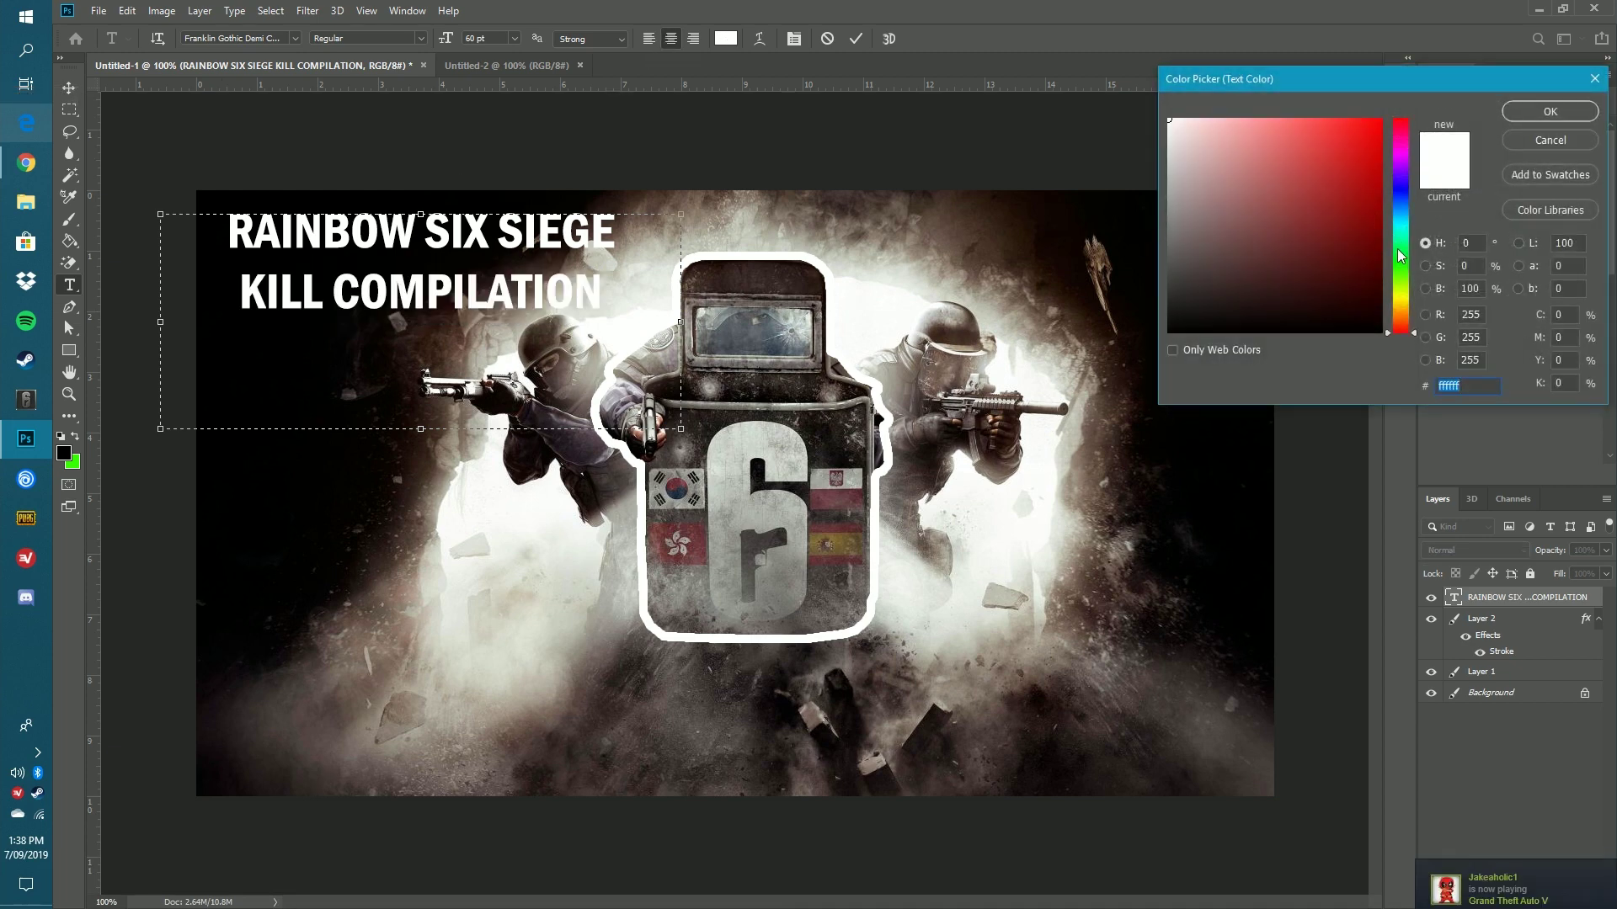
pyautogui.write('30ff00')
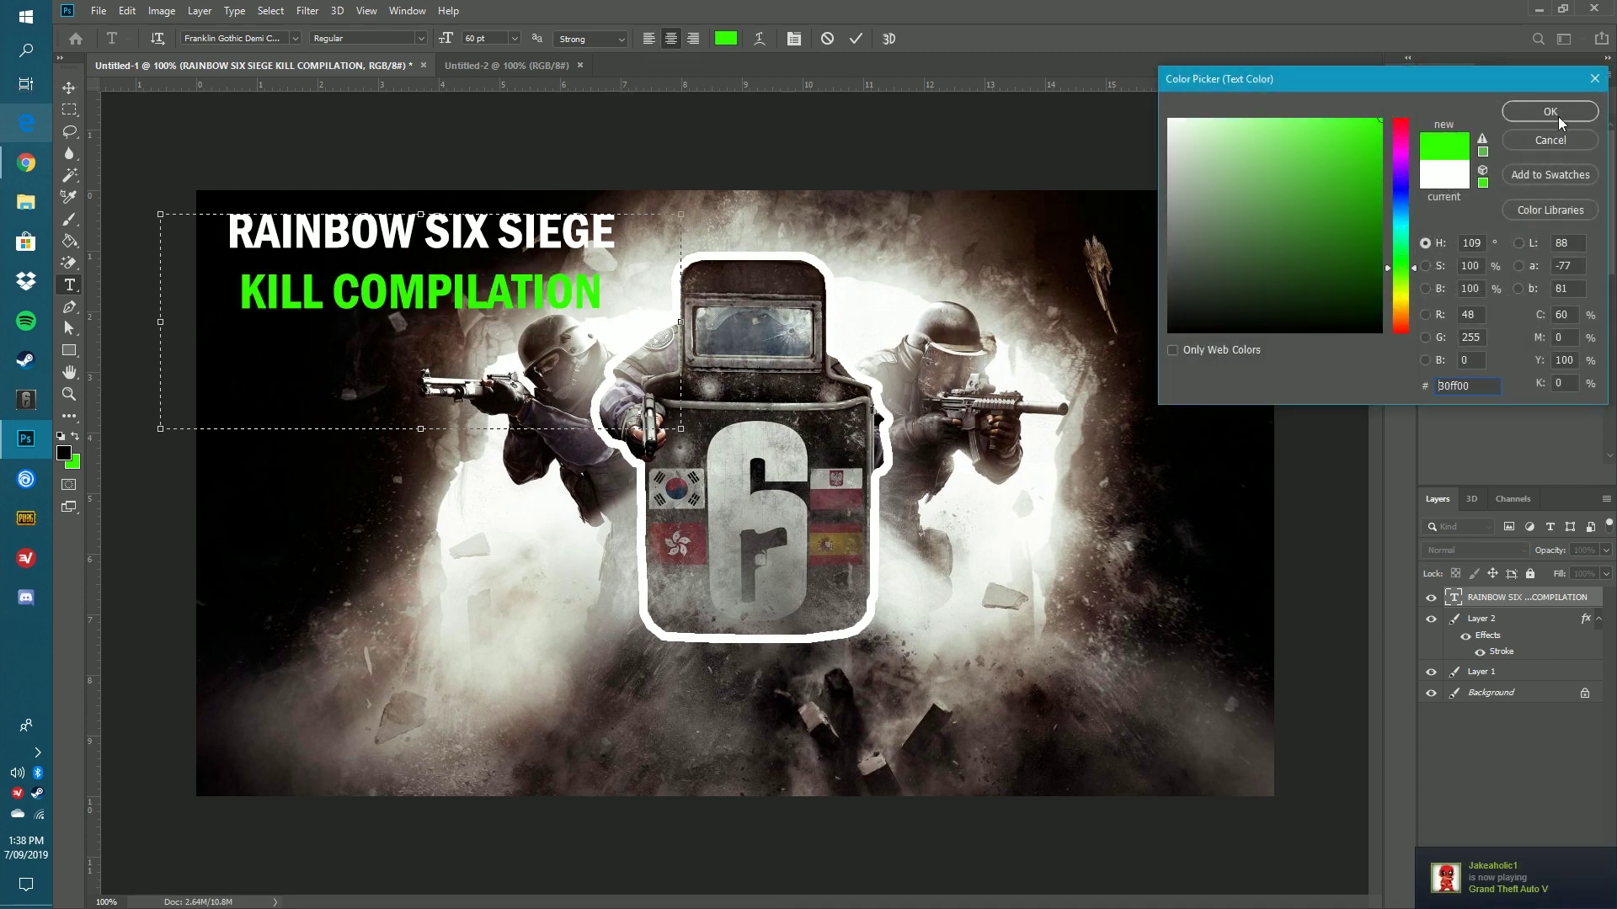
pyautogui.click(1558, 117)
pyautogui.click(69, 87)
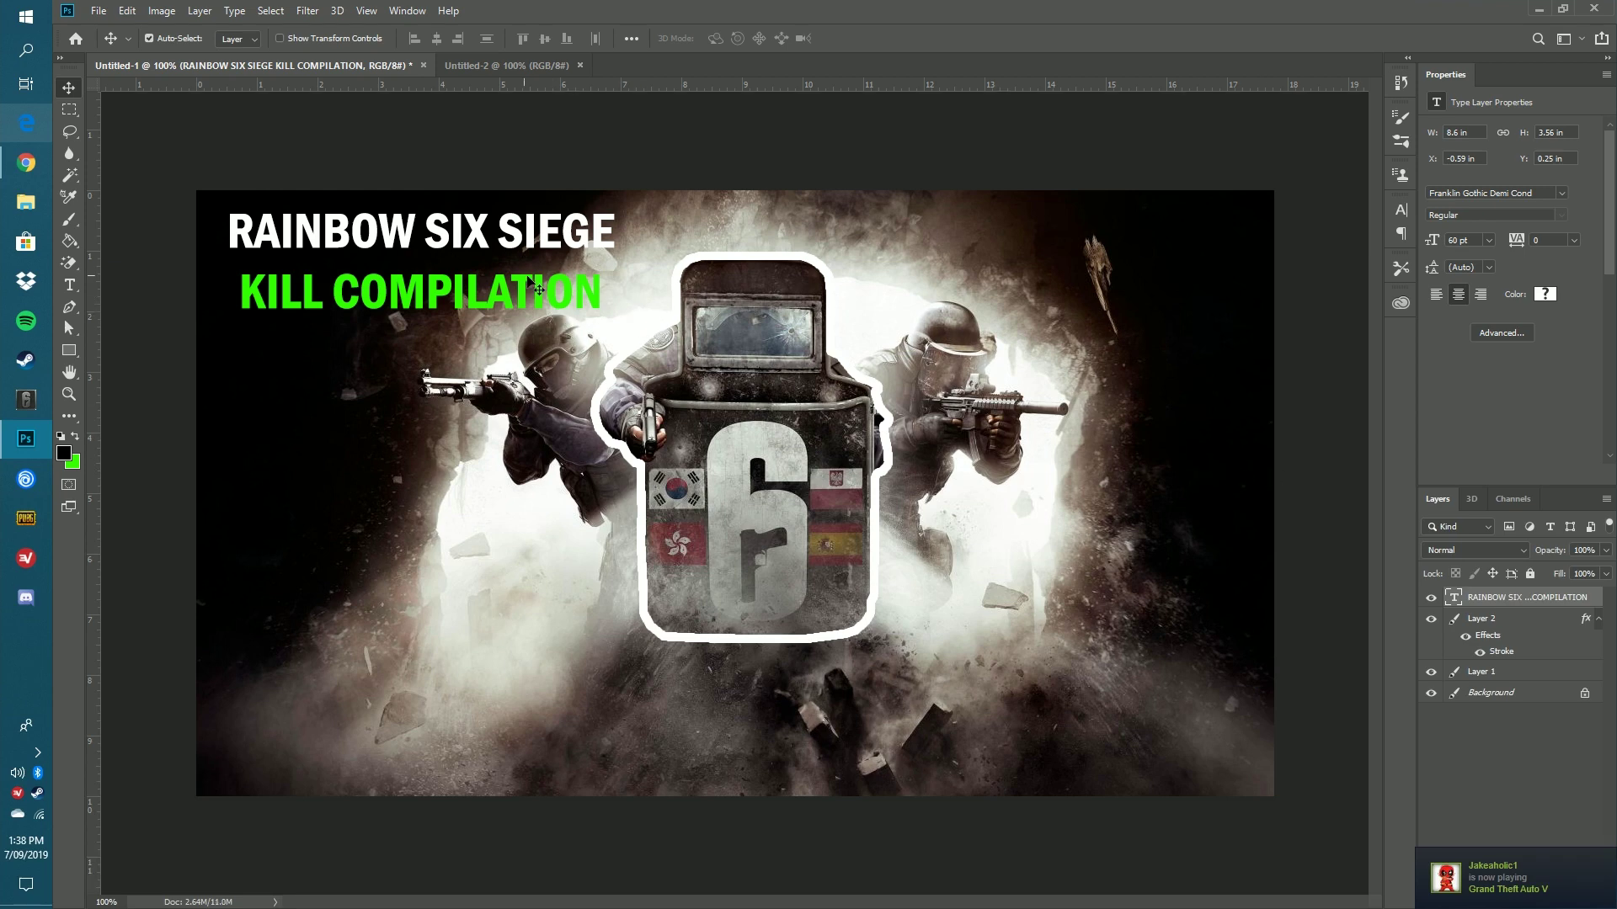
# Add a Stroke effect to the title text layer and set its position to Outside.
pyautogui.rightClick(1513, 603)
pyautogui.click(1339, 167)
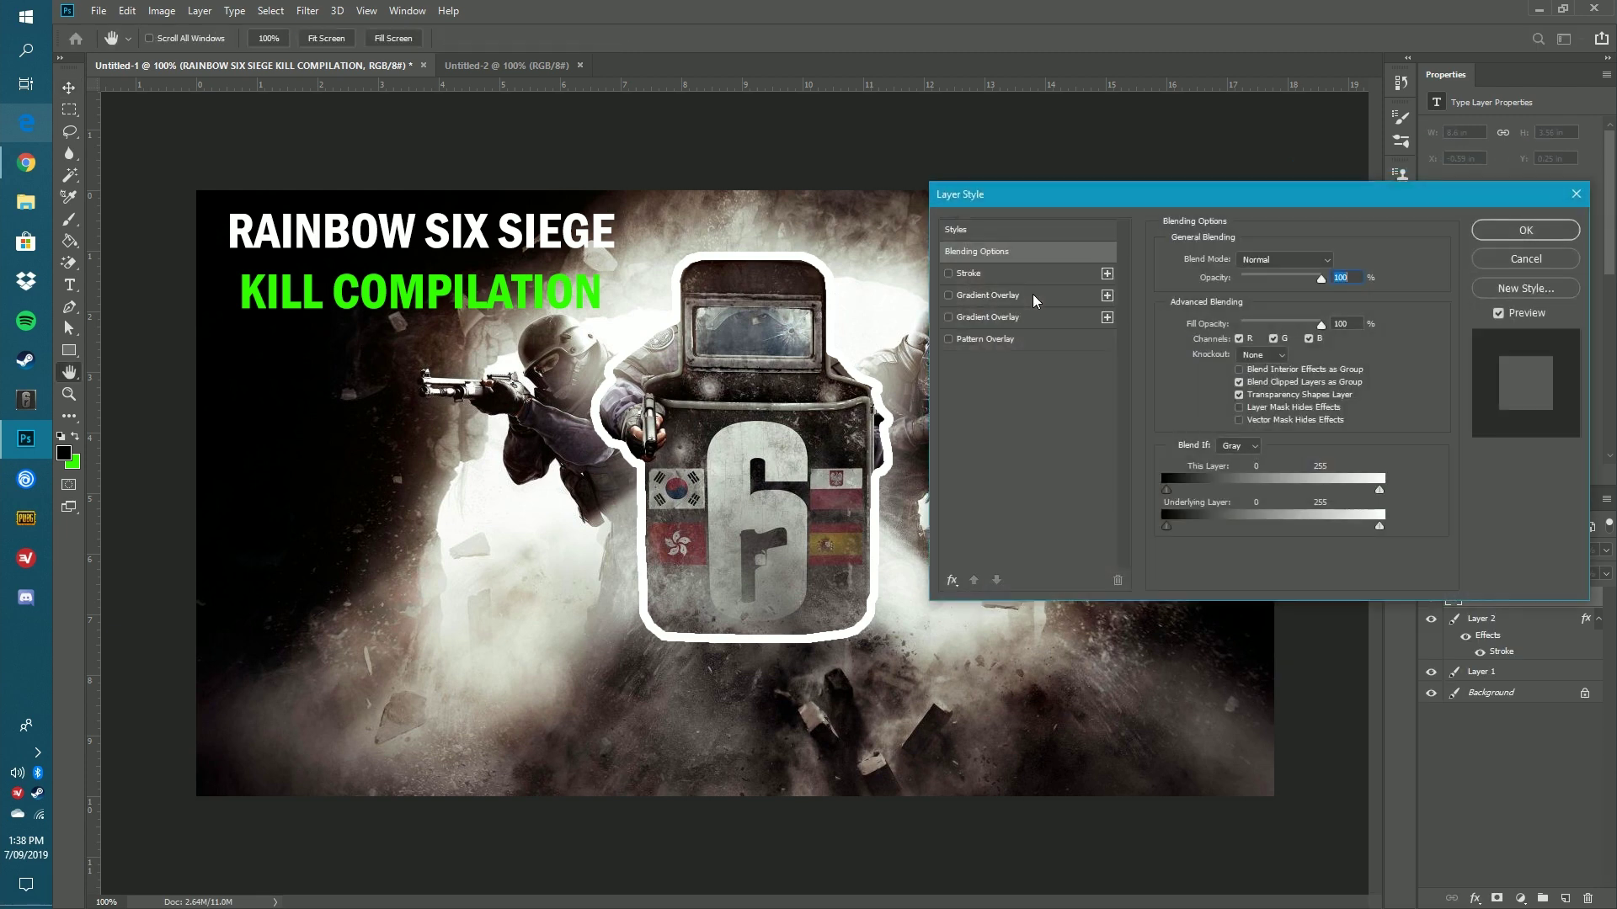
pyautogui.click(949, 274)
pyautogui.click(987, 276)
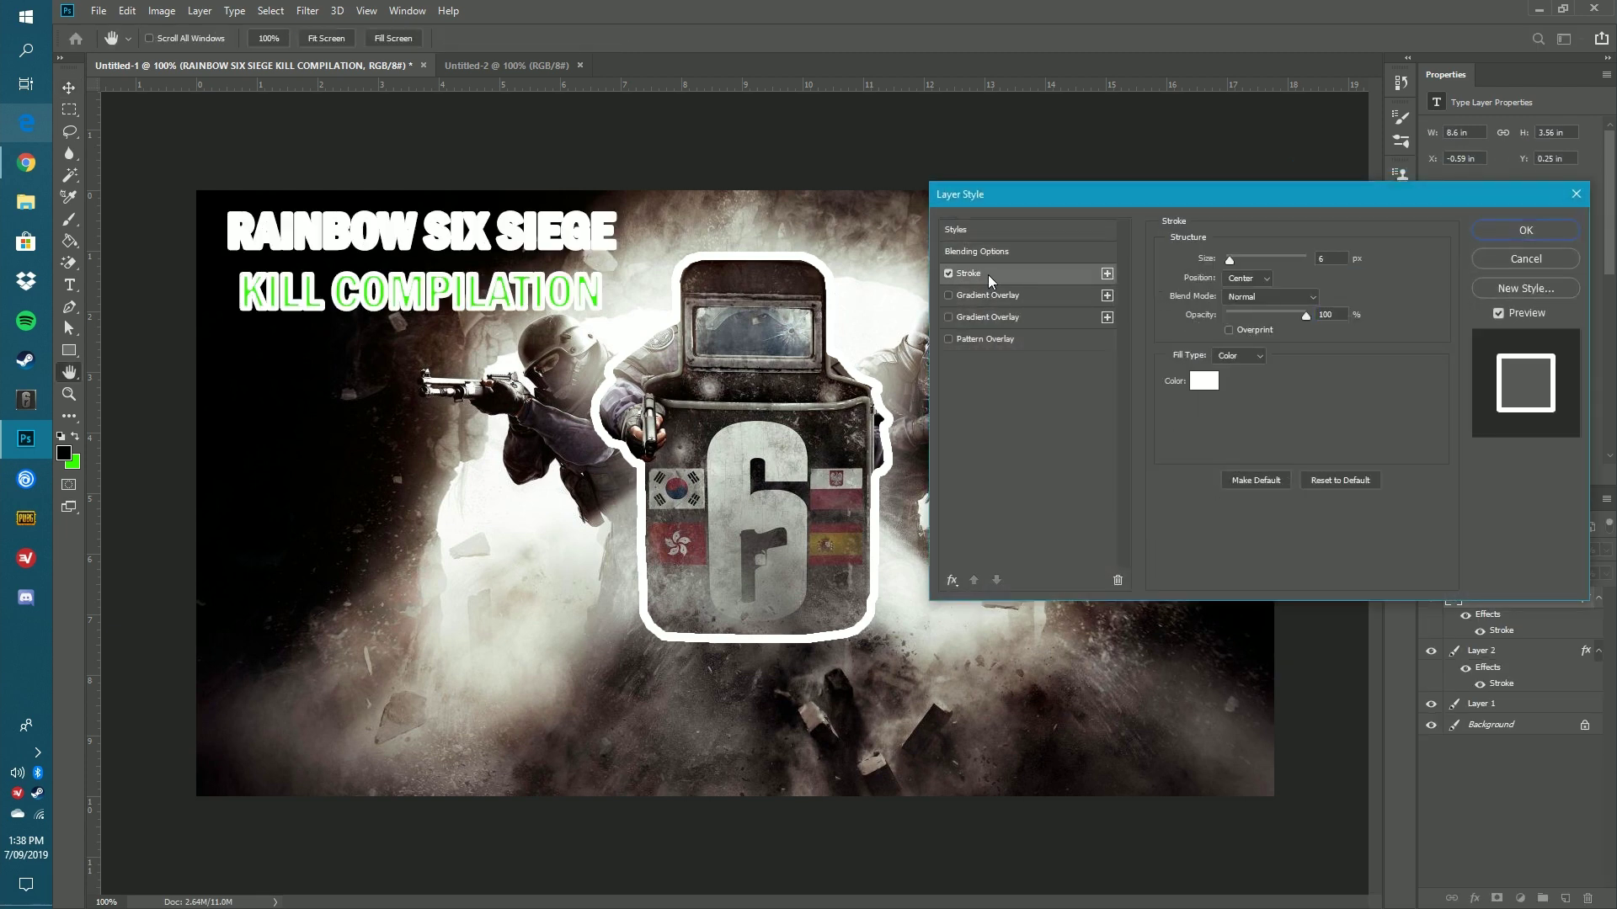
pyautogui.click(1244, 278)
pyautogui.click(1246, 291)
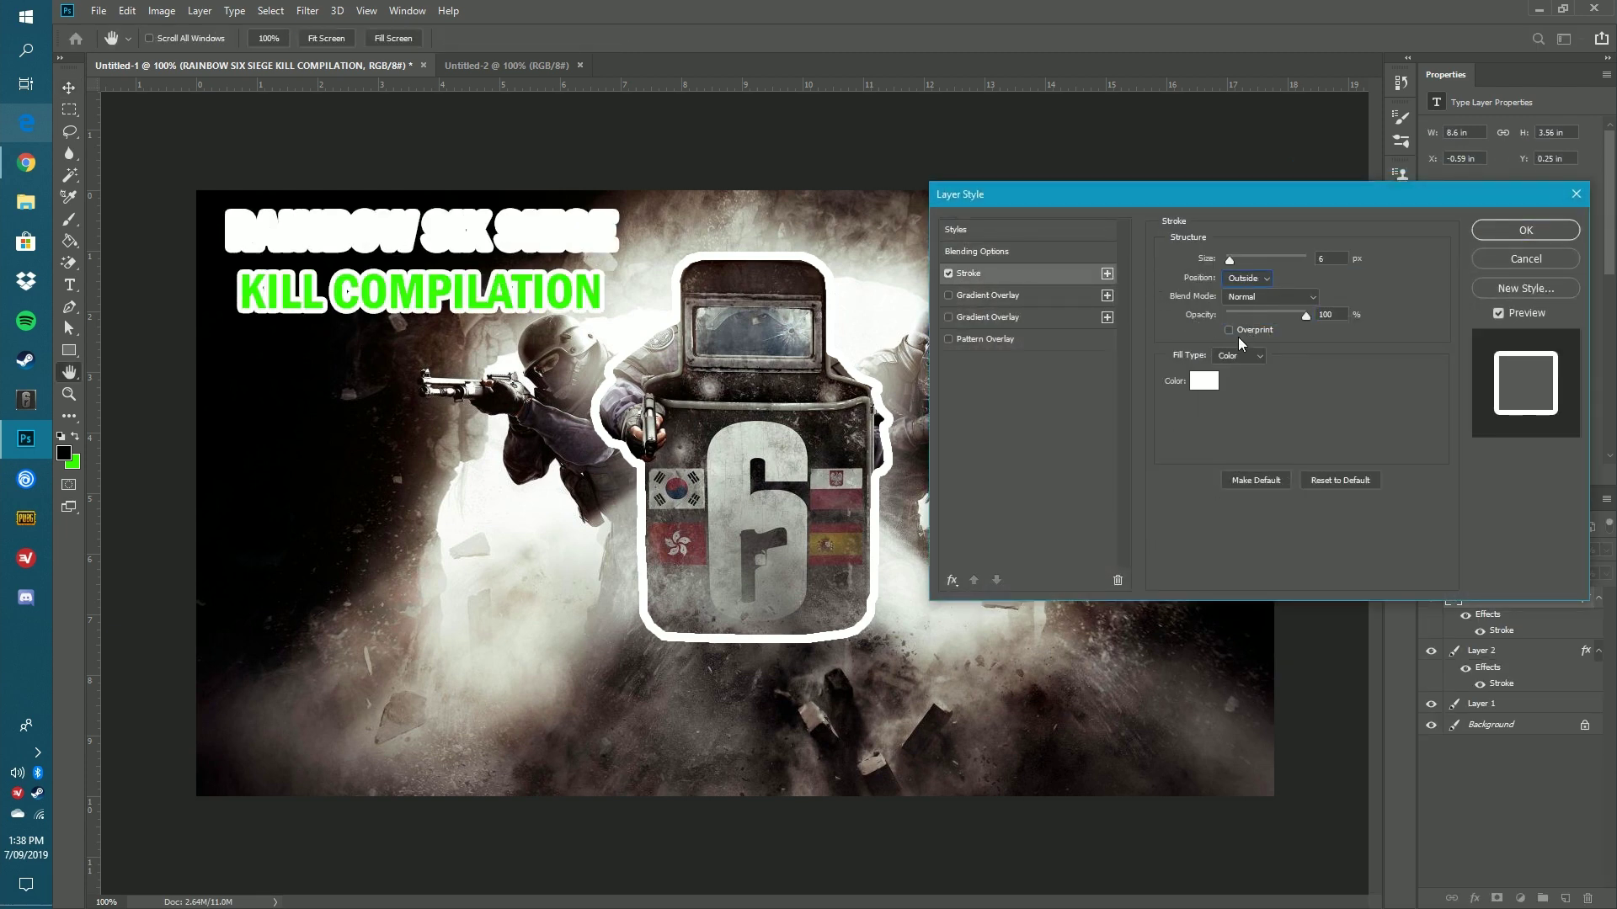
# Change the color of the title text's stroke to black.
pyautogui.click(1199, 387)
pyautogui.click(1175, 327)
pyautogui.click(1545, 114)
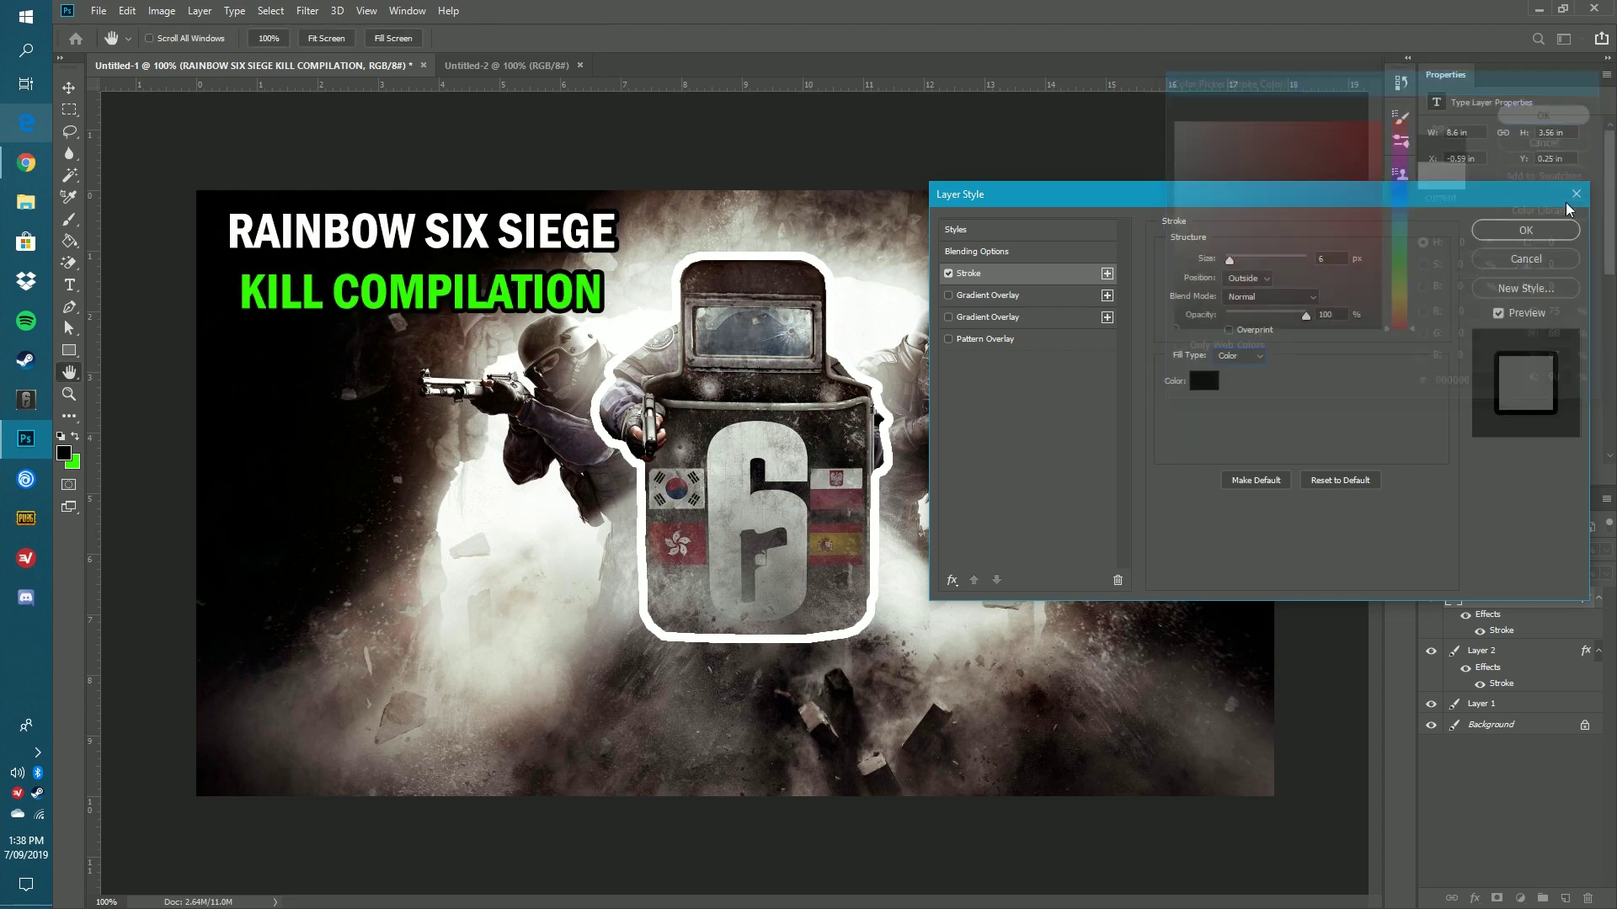
# Apply the stroke settings to the title text layer.
pyautogui.click(1526, 230)
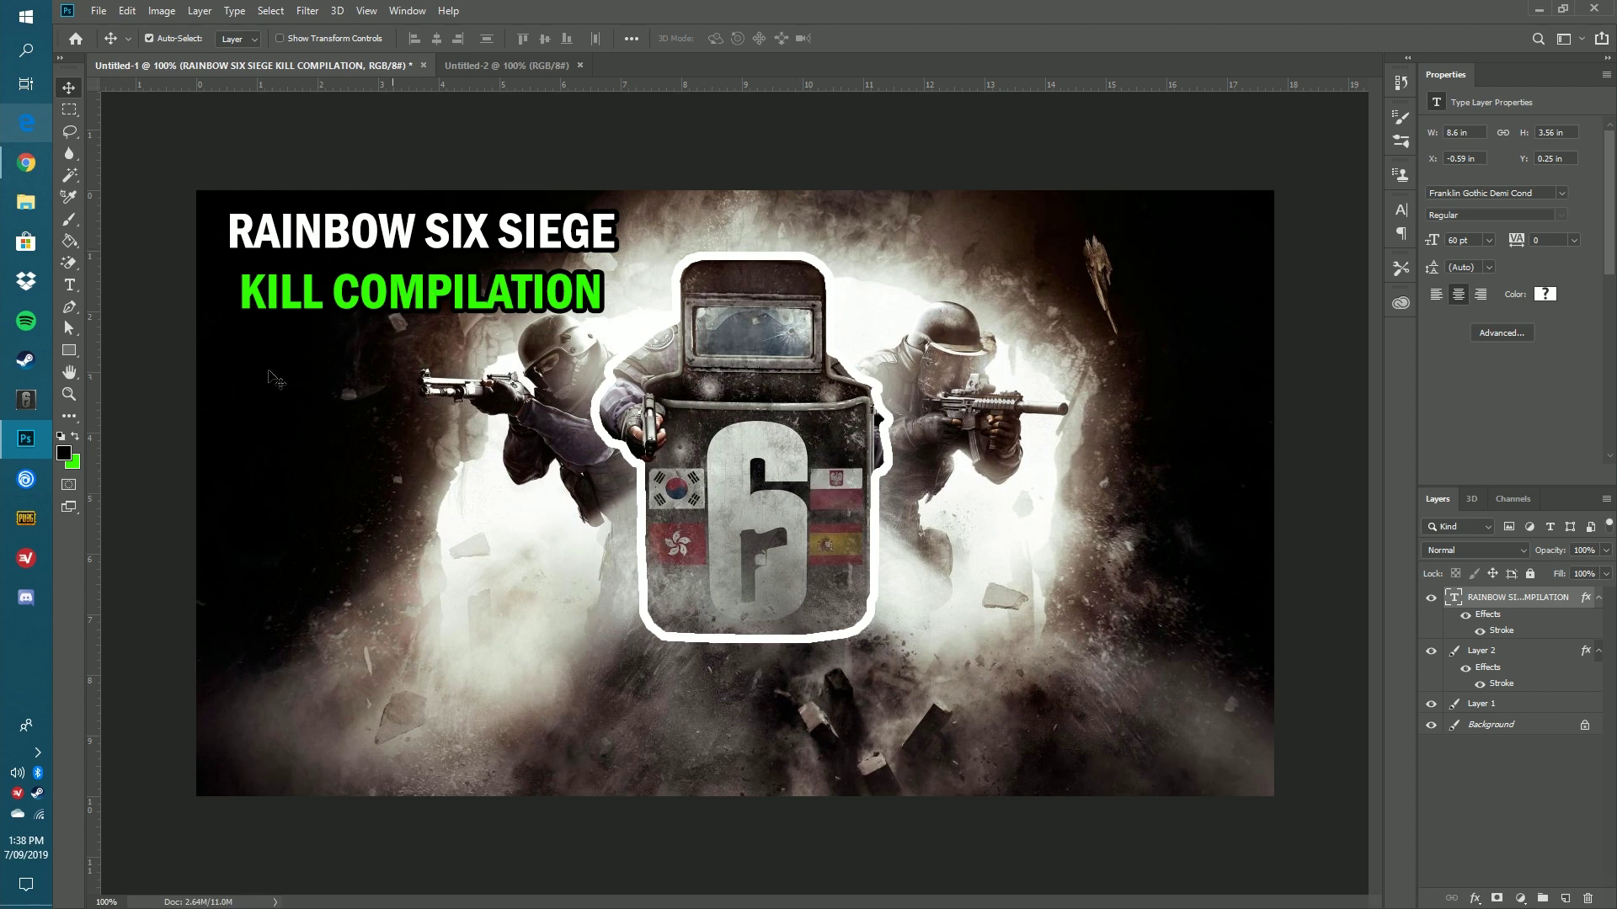
# Trace the outline of the large number 6 on the shield with a Pen tool path.
pyautogui.click(69, 307)
pyautogui.hotkey('ctrl', '+')
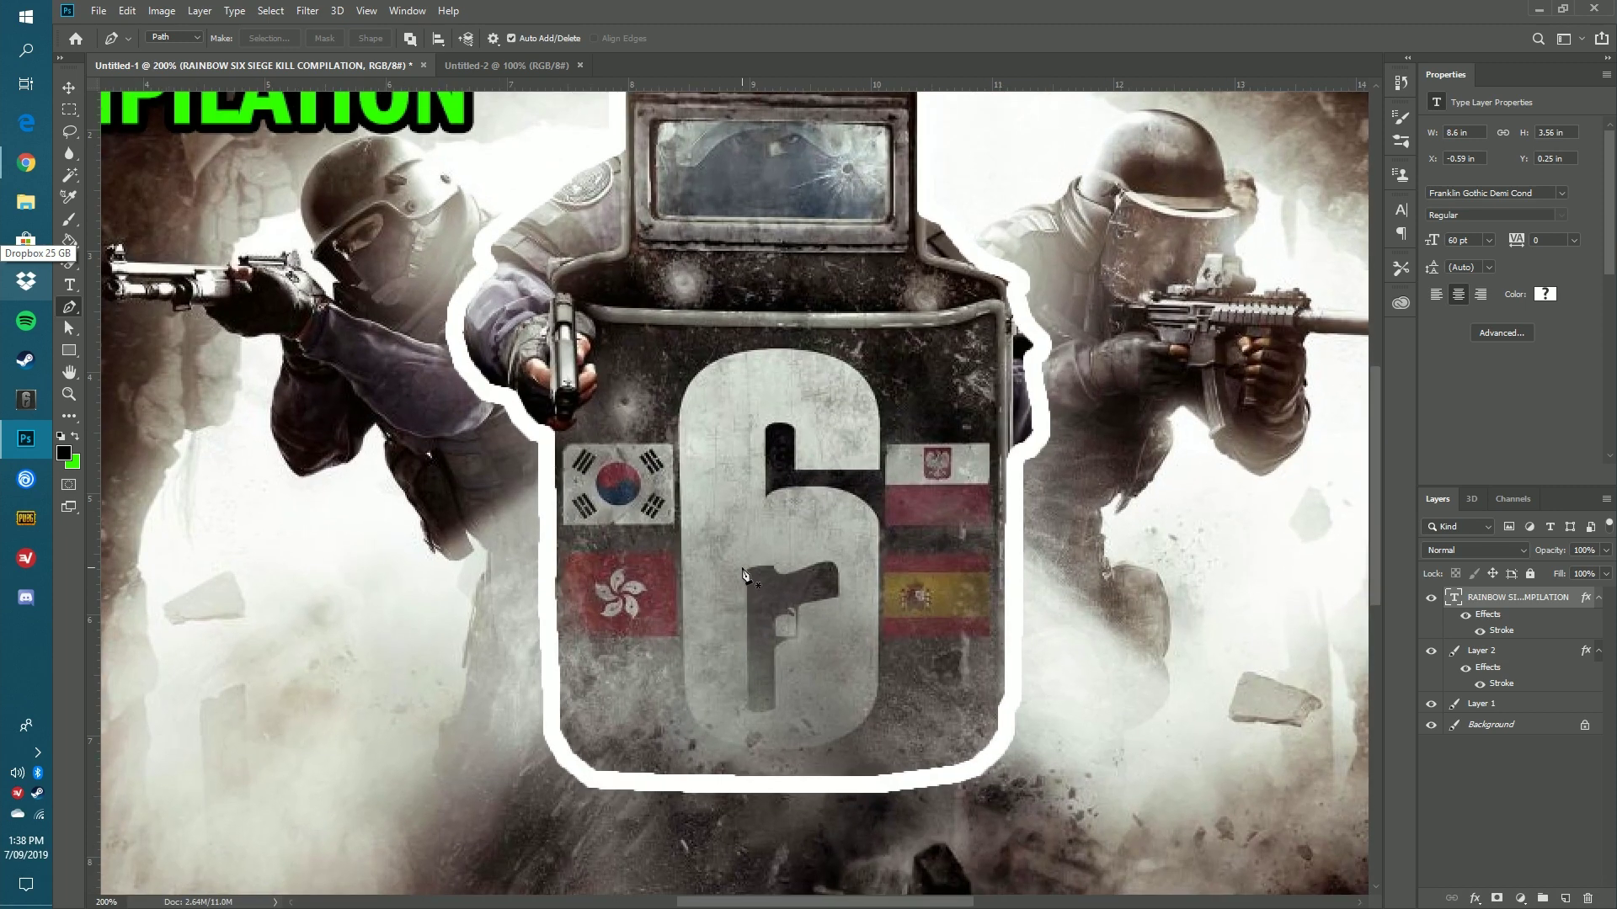
pyautogui.click(879, 551)
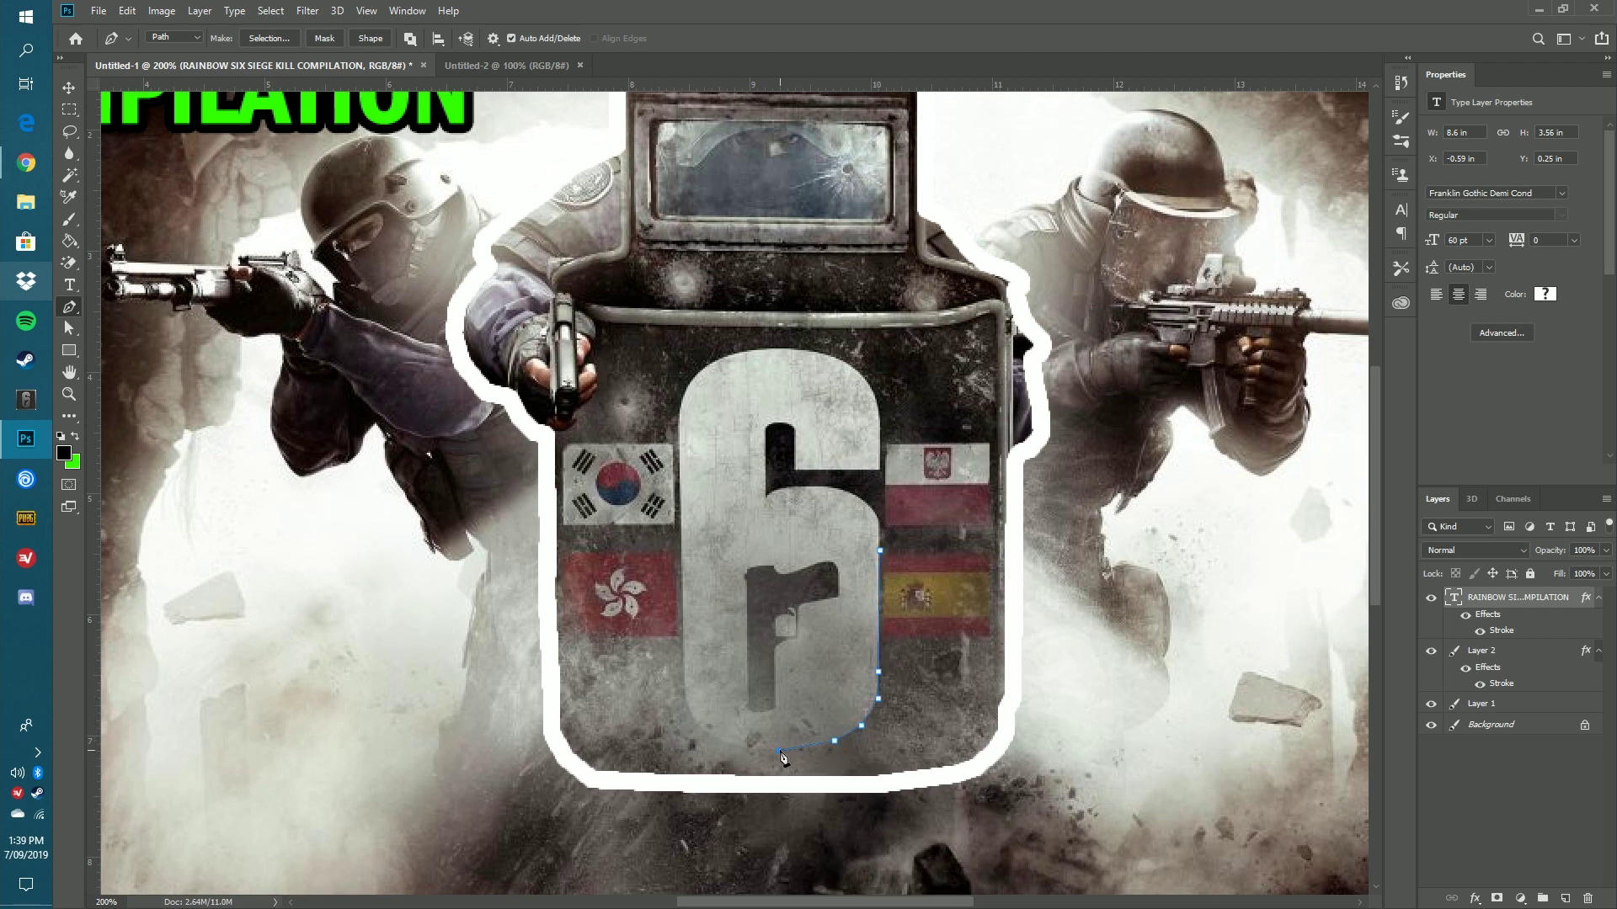
pyautogui.click(685, 700)
pyautogui.click(679, 418)
pyautogui.click(743, 347)
pyautogui.click(781, 345)
pyautogui.click(814, 349)
pyautogui.click(848, 363)
pyautogui.click(795, 469)
pyautogui.click(793, 428)
pyautogui.click(784, 423)
pyautogui.click(773, 424)
pyautogui.click(767, 428)
pyautogui.click(765, 494)
pyautogui.click(783, 486)
pyautogui.click(806, 486)
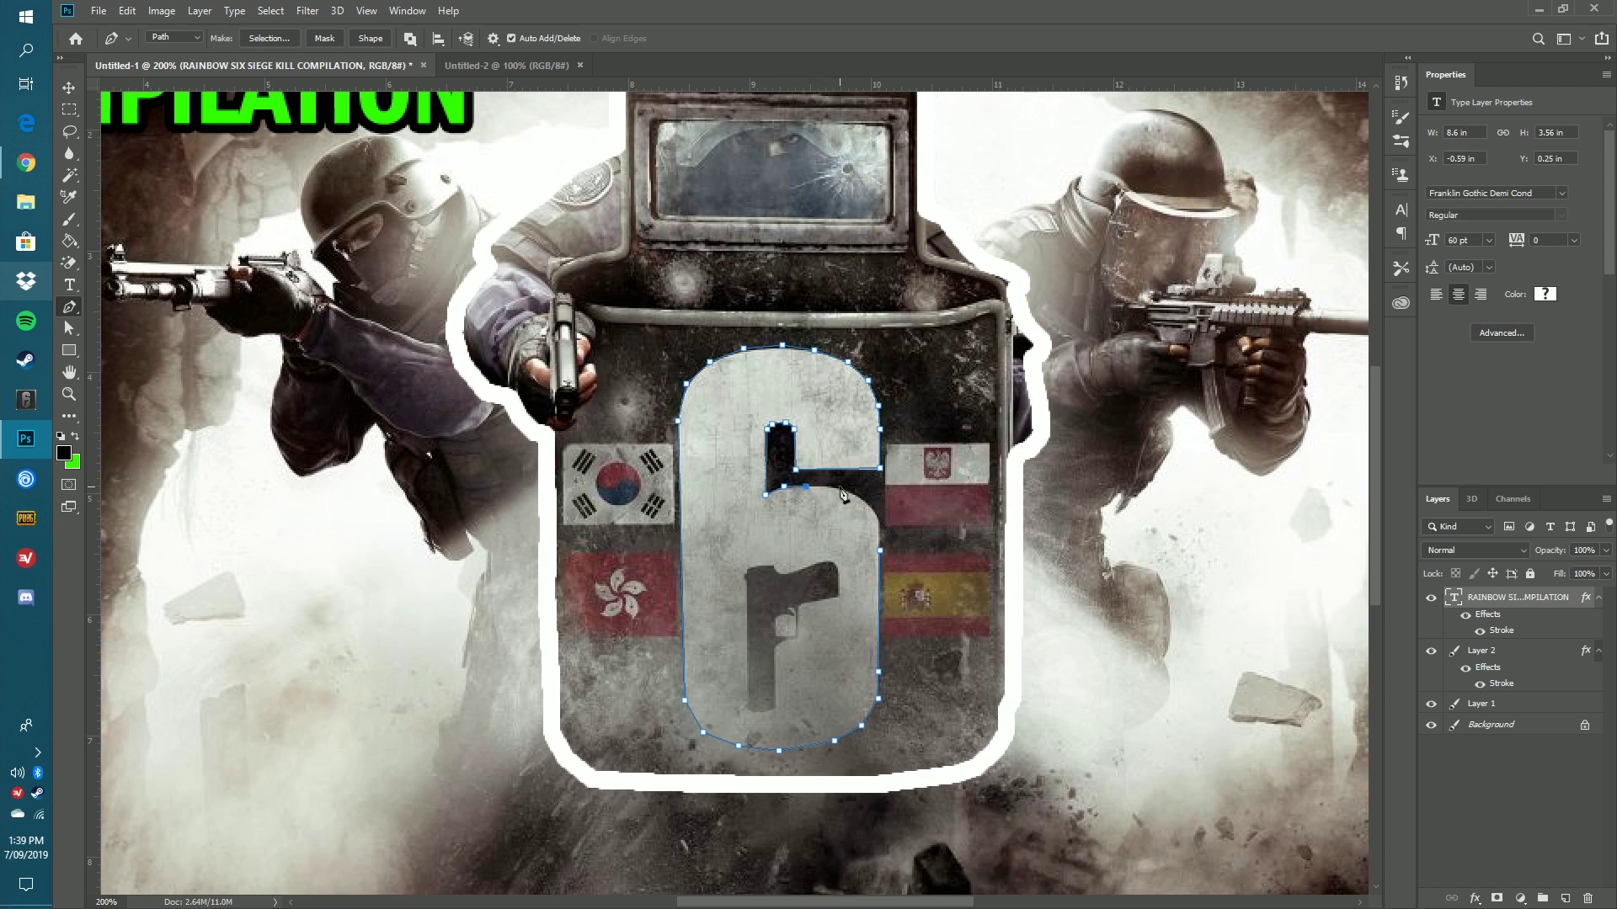
# Convert the path around the 6 into a selection and cut it out of the shield cutout on Layer 2.
pyautogui.rightClick(882, 556)
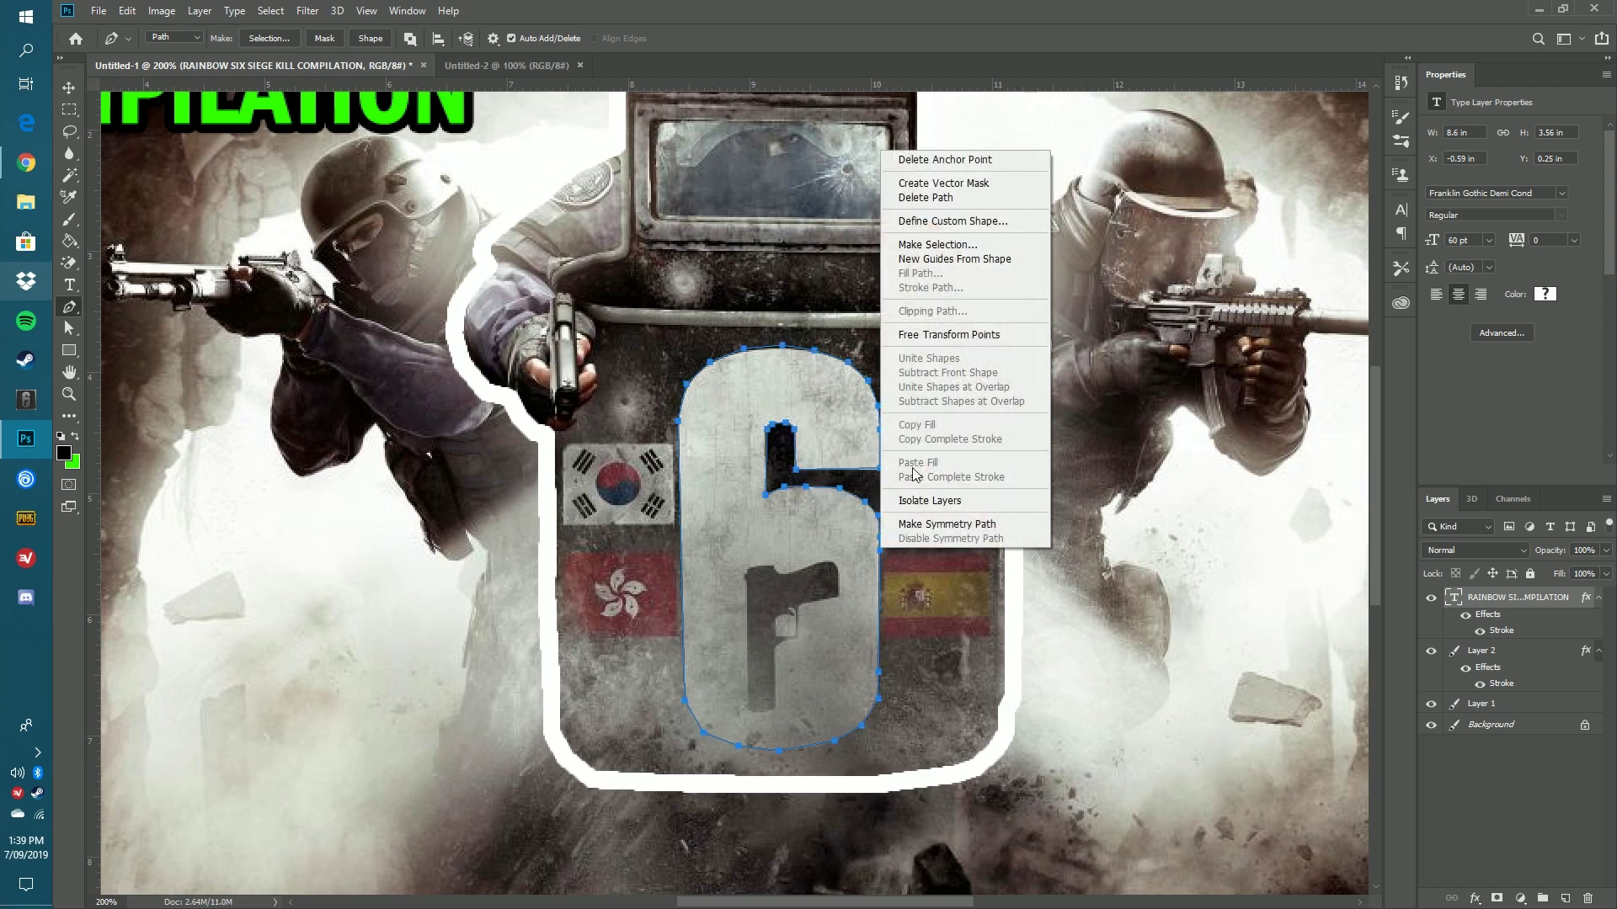
pyautogui.click(952, 245)
pyautogui.click(893, 237)
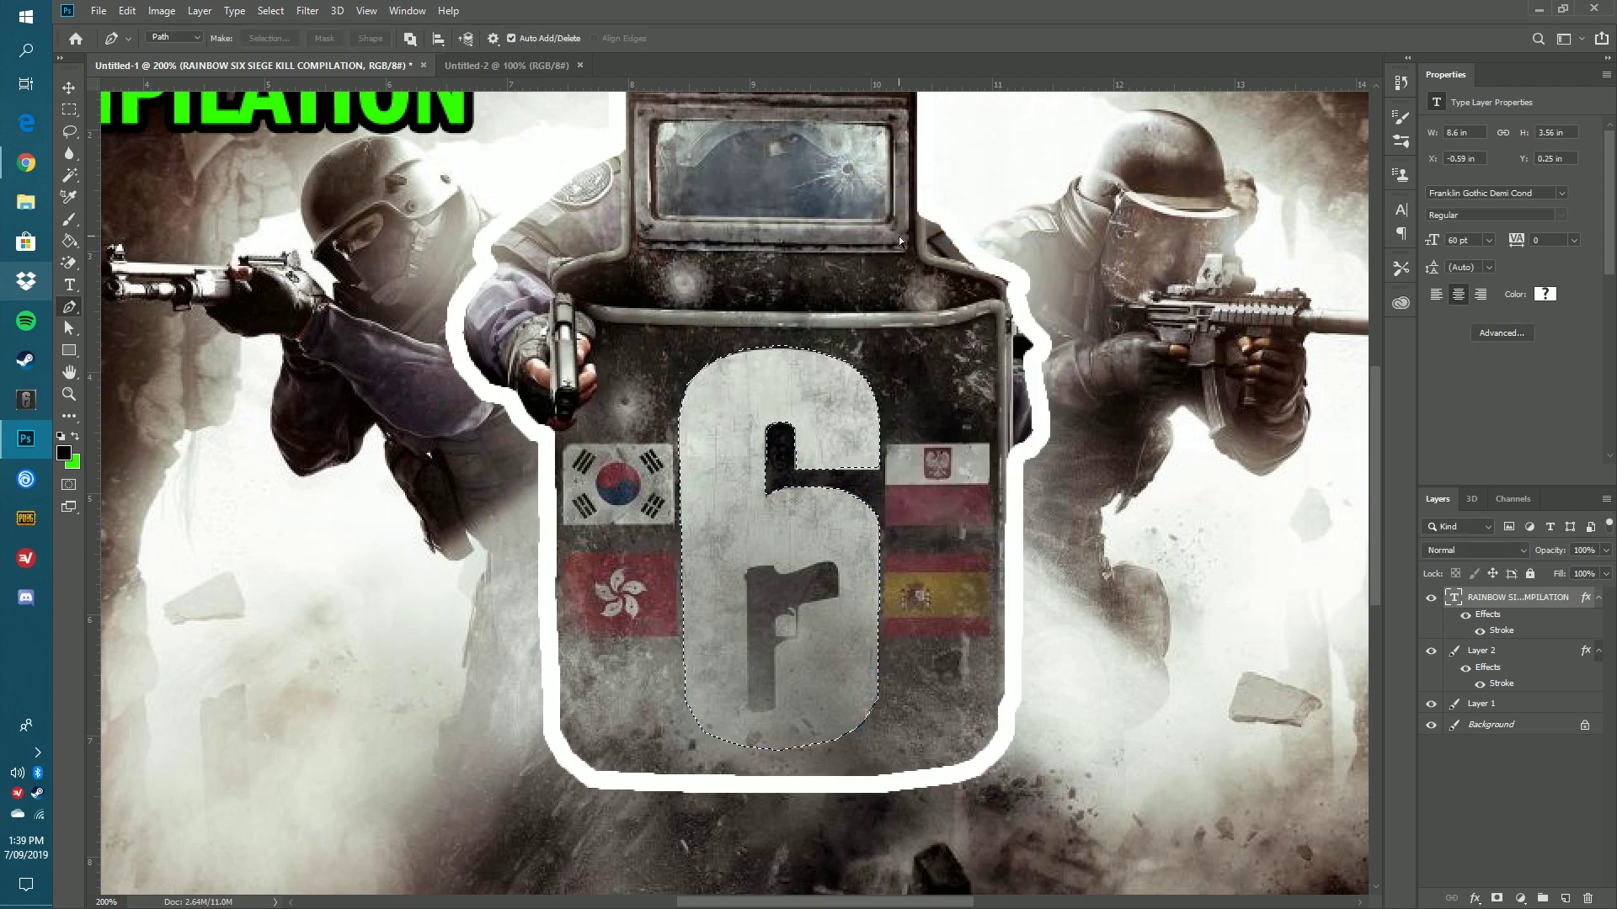
pyautogui.hotkey('ctrl', '-')
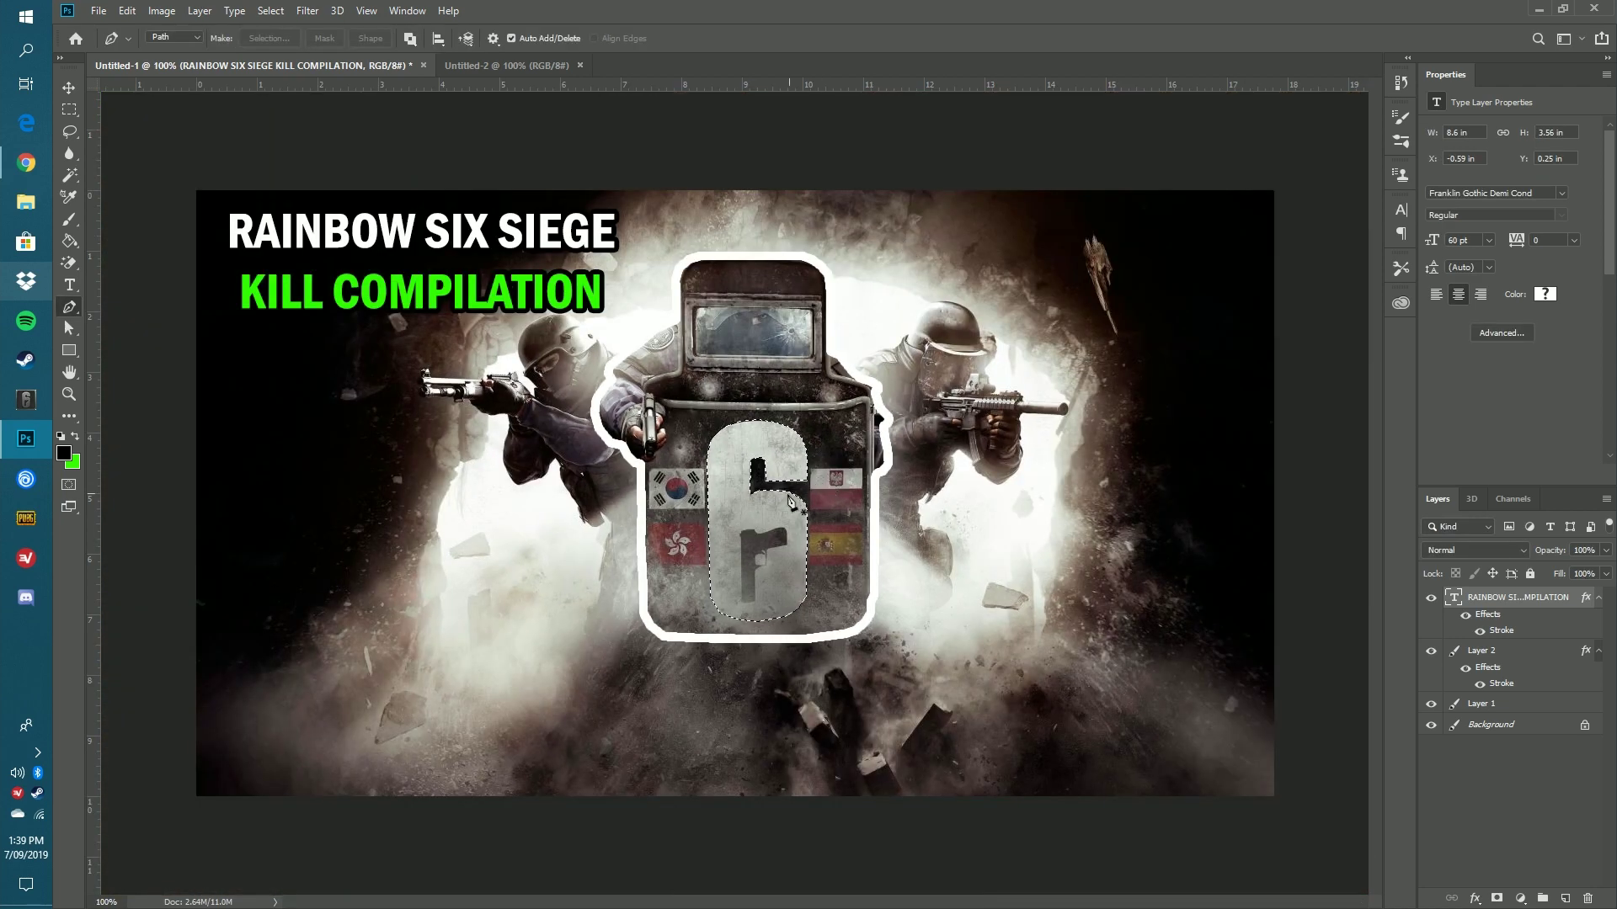
pyautogui.click(1492, 653)
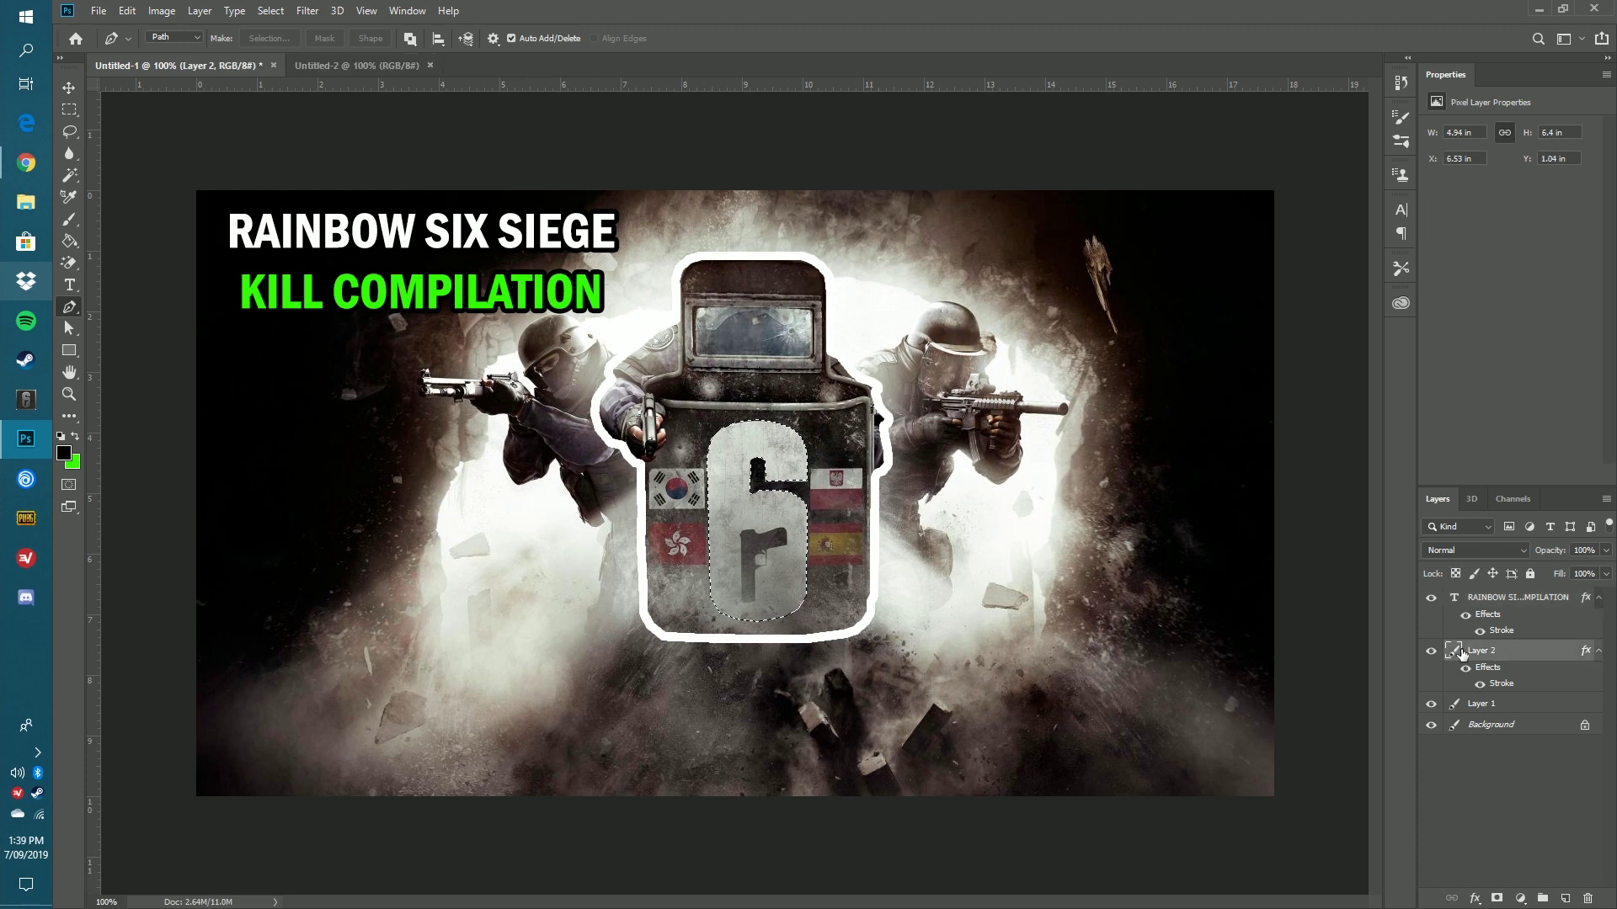
pyautogui.click(1431, 704)
pyautogui.click(1431, 704)
pyautogui.press('Delete')
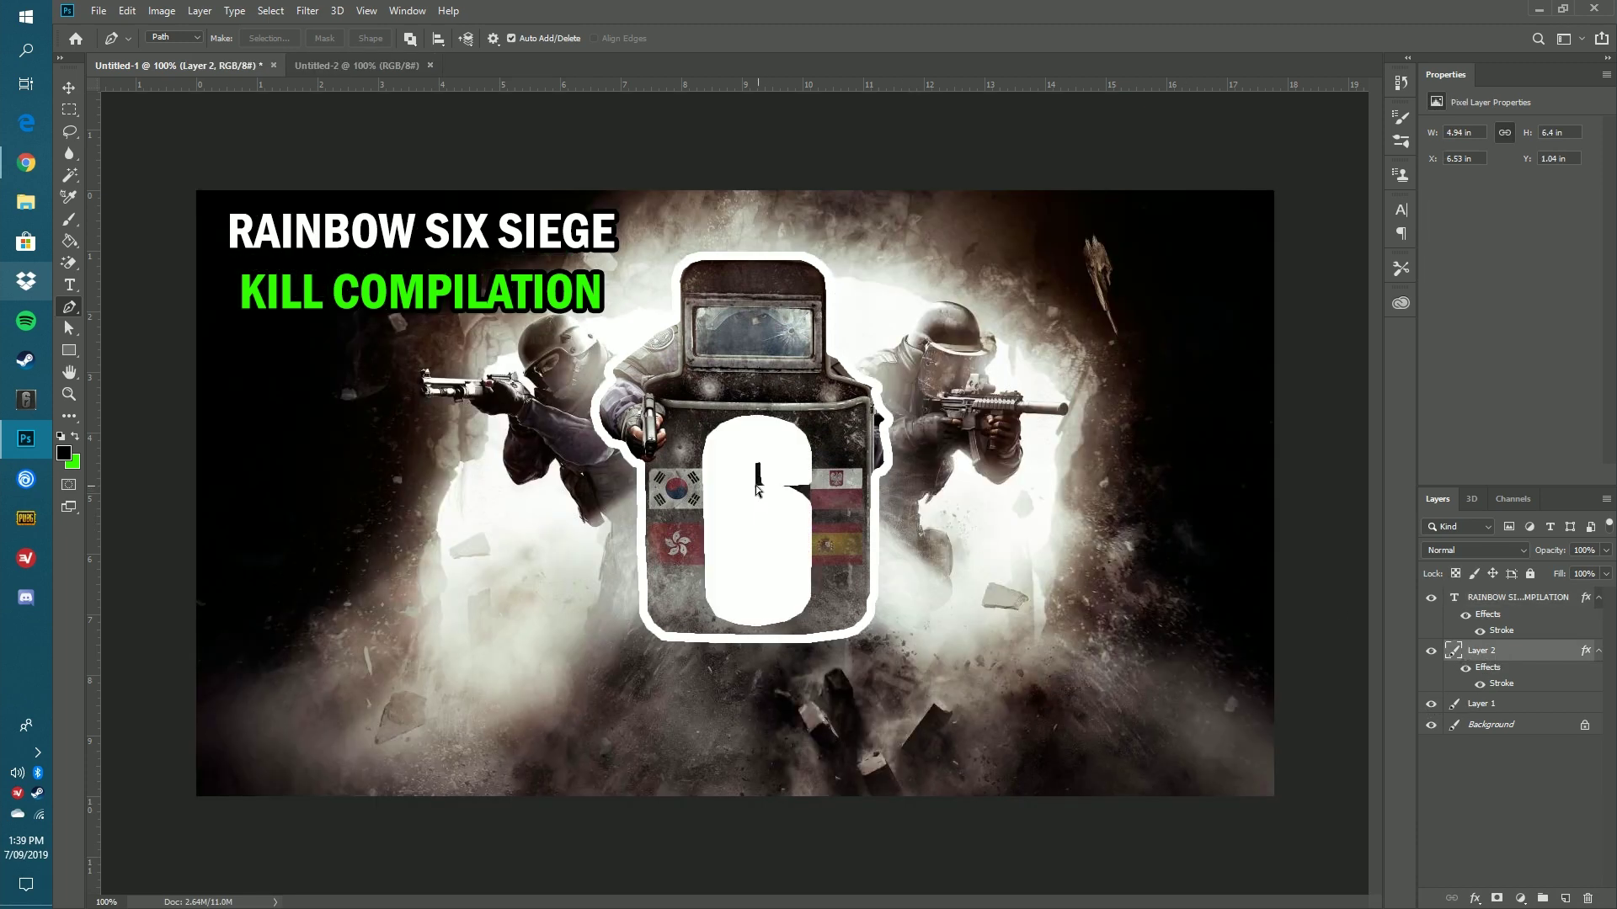
# Paste the cut 6 onto its own layer and move it over its gap in the shield.
pyautogui.hotkey('ctrl', 'd')
pyautogui.hotkey('ctrl', 'v')
pyautogui.click(69, 87)
pyautogui.moveTo(747, 550); pyautogui.dragTo(768, 579)
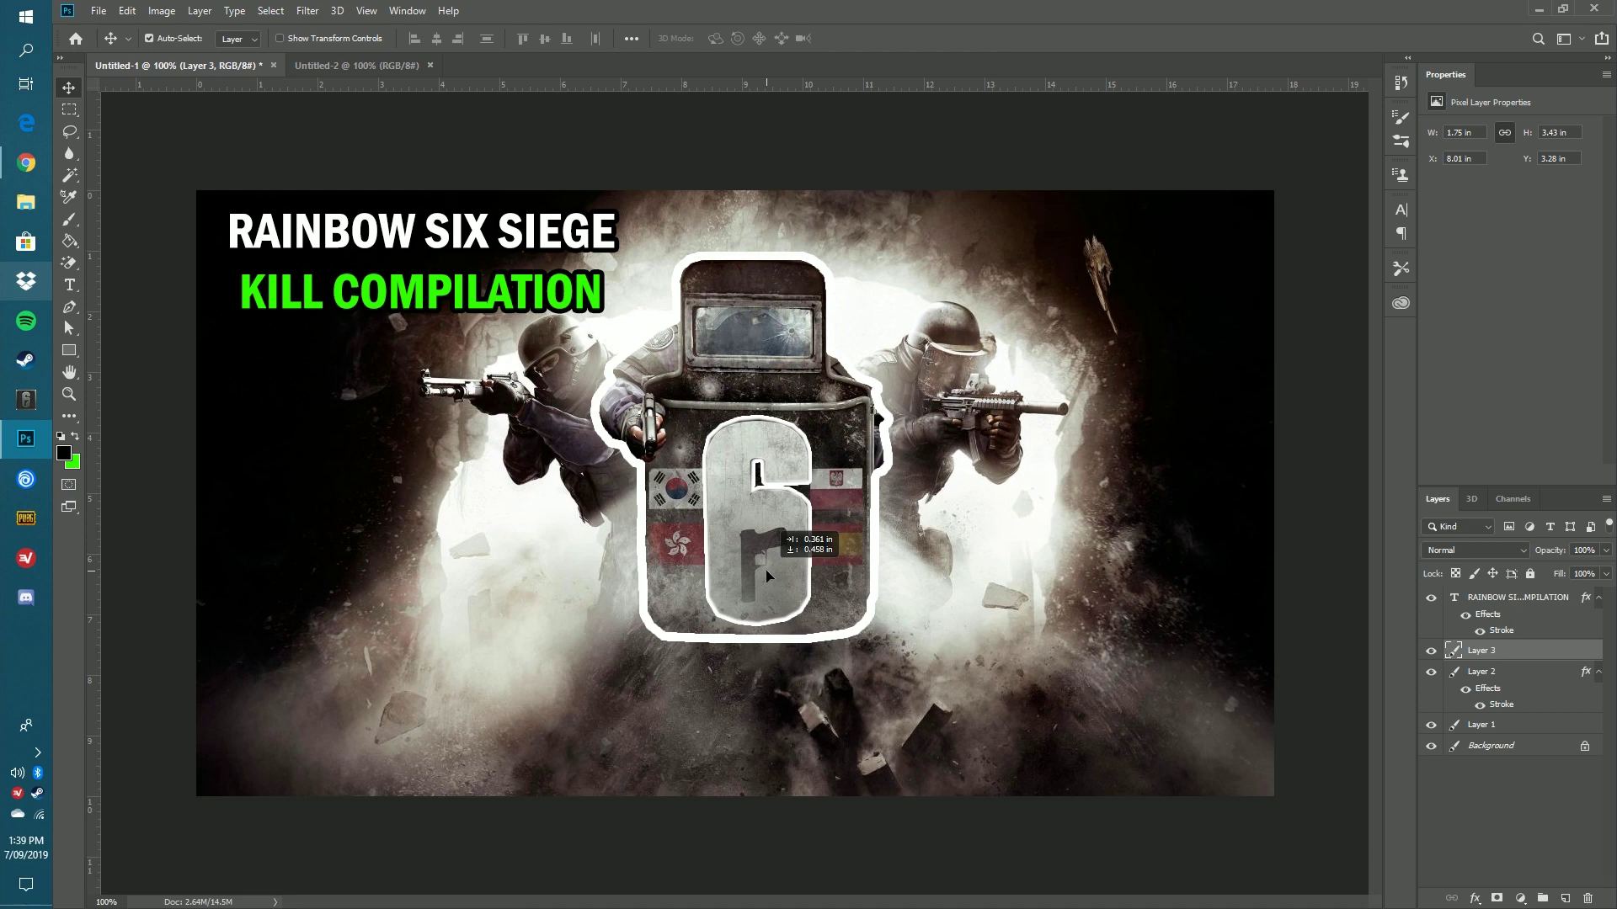
# Add a Stroke effect to the 6 layer and set its color to white (ffffff).
pyautogui.rightClick(1496, 651)
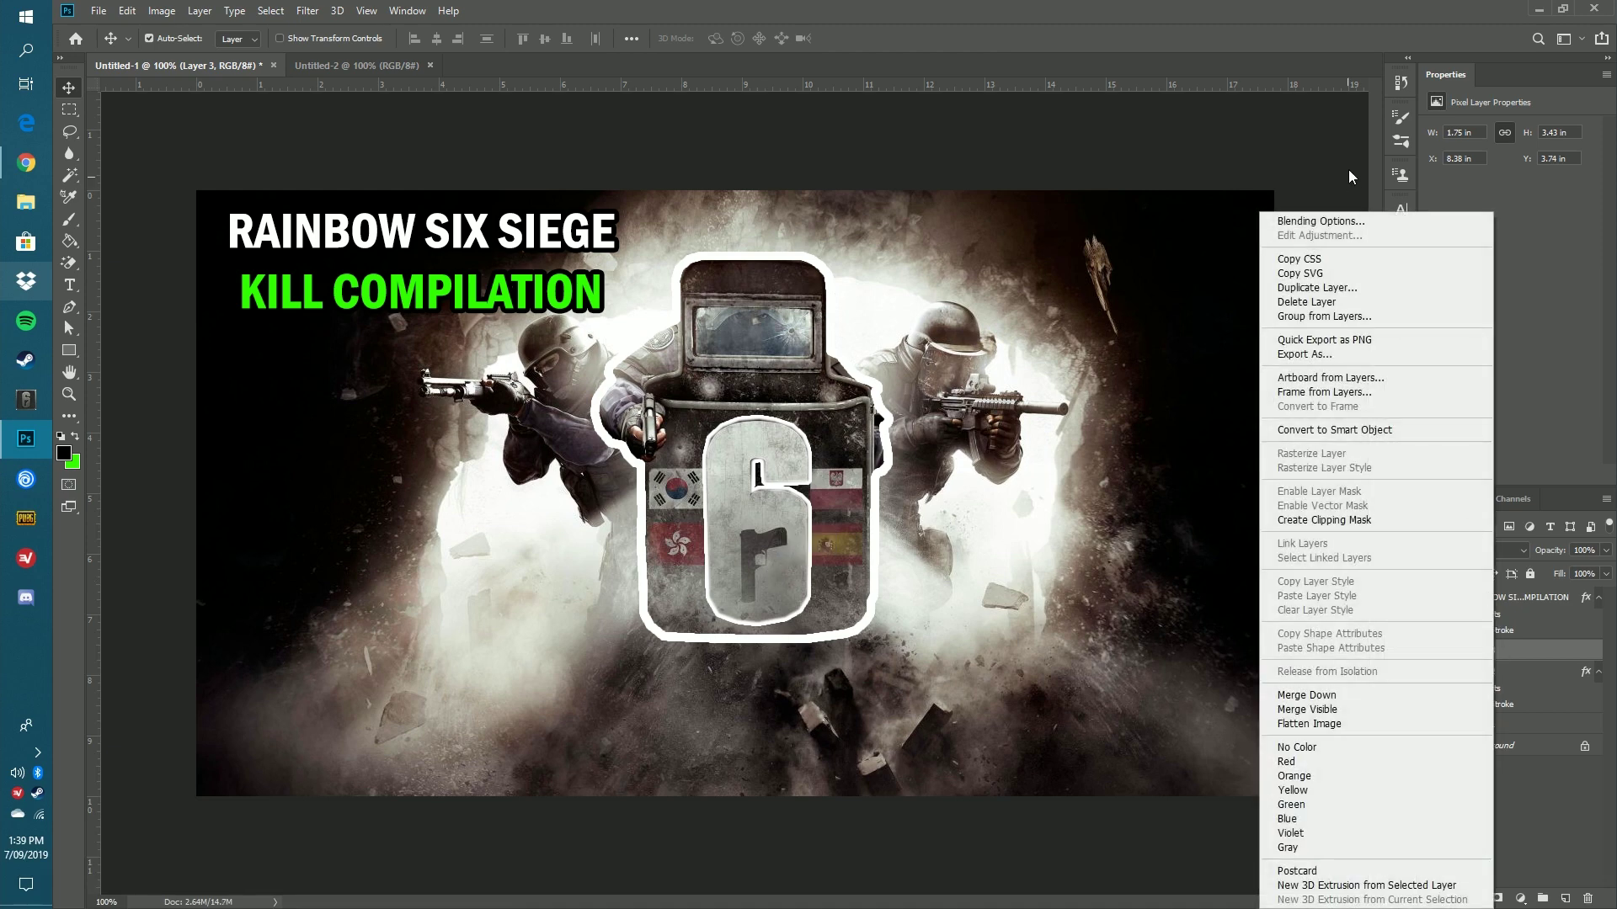
pyautogui.click(1354, 221)
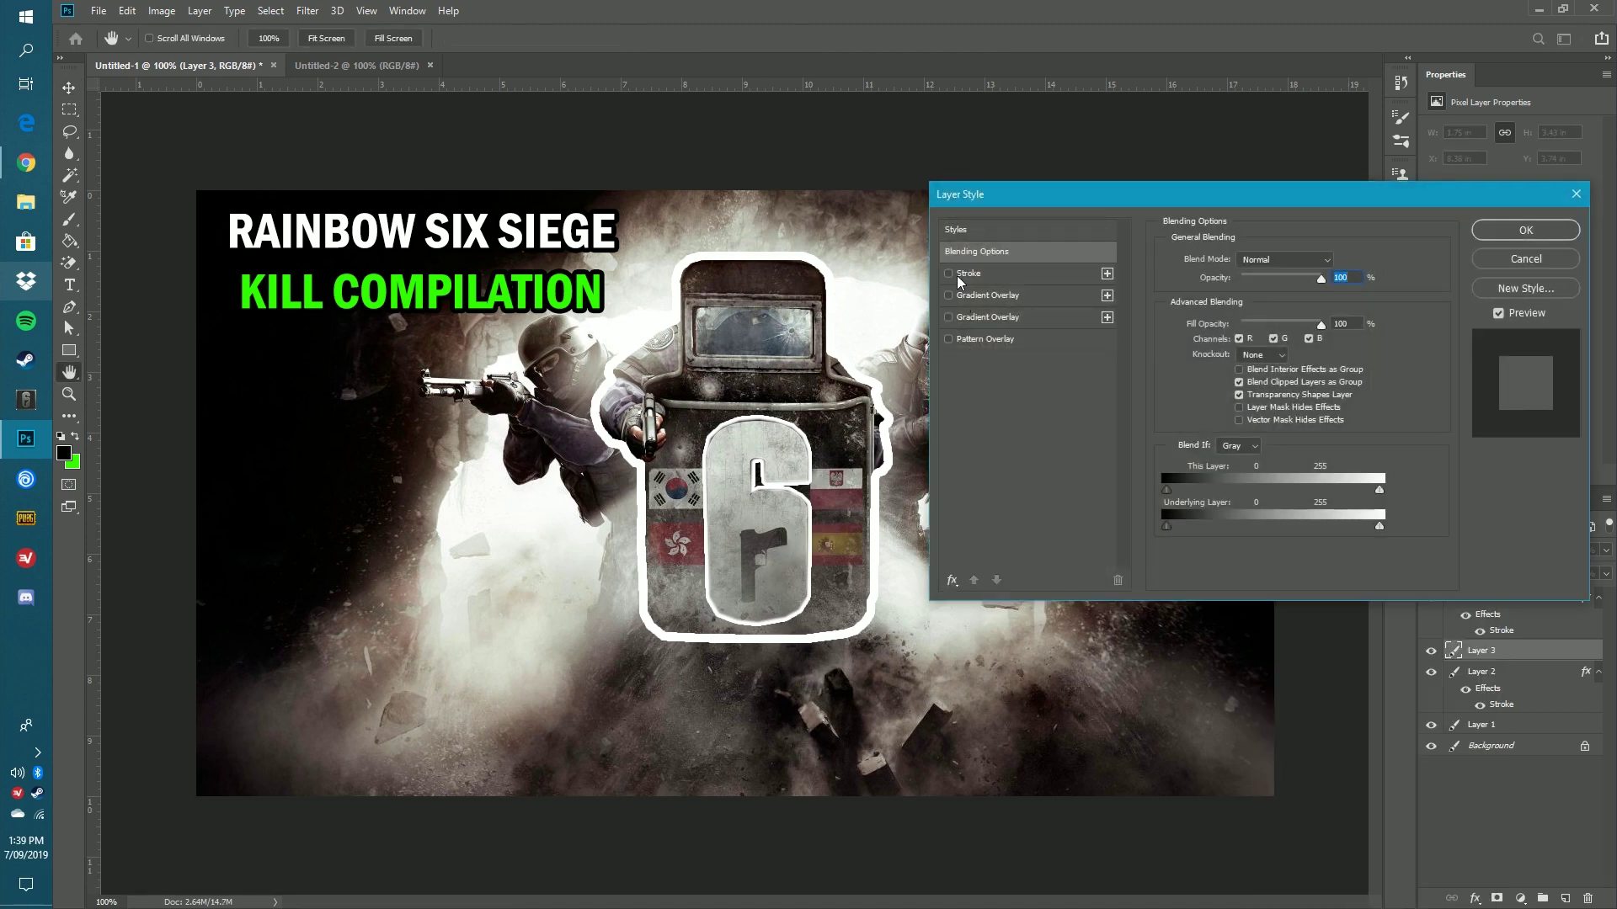
pyautogui.click(949, 273)
pyautogui.click(977, 274)
pyautogui.click(1214, 383)
pyautogui.write('ffffff')
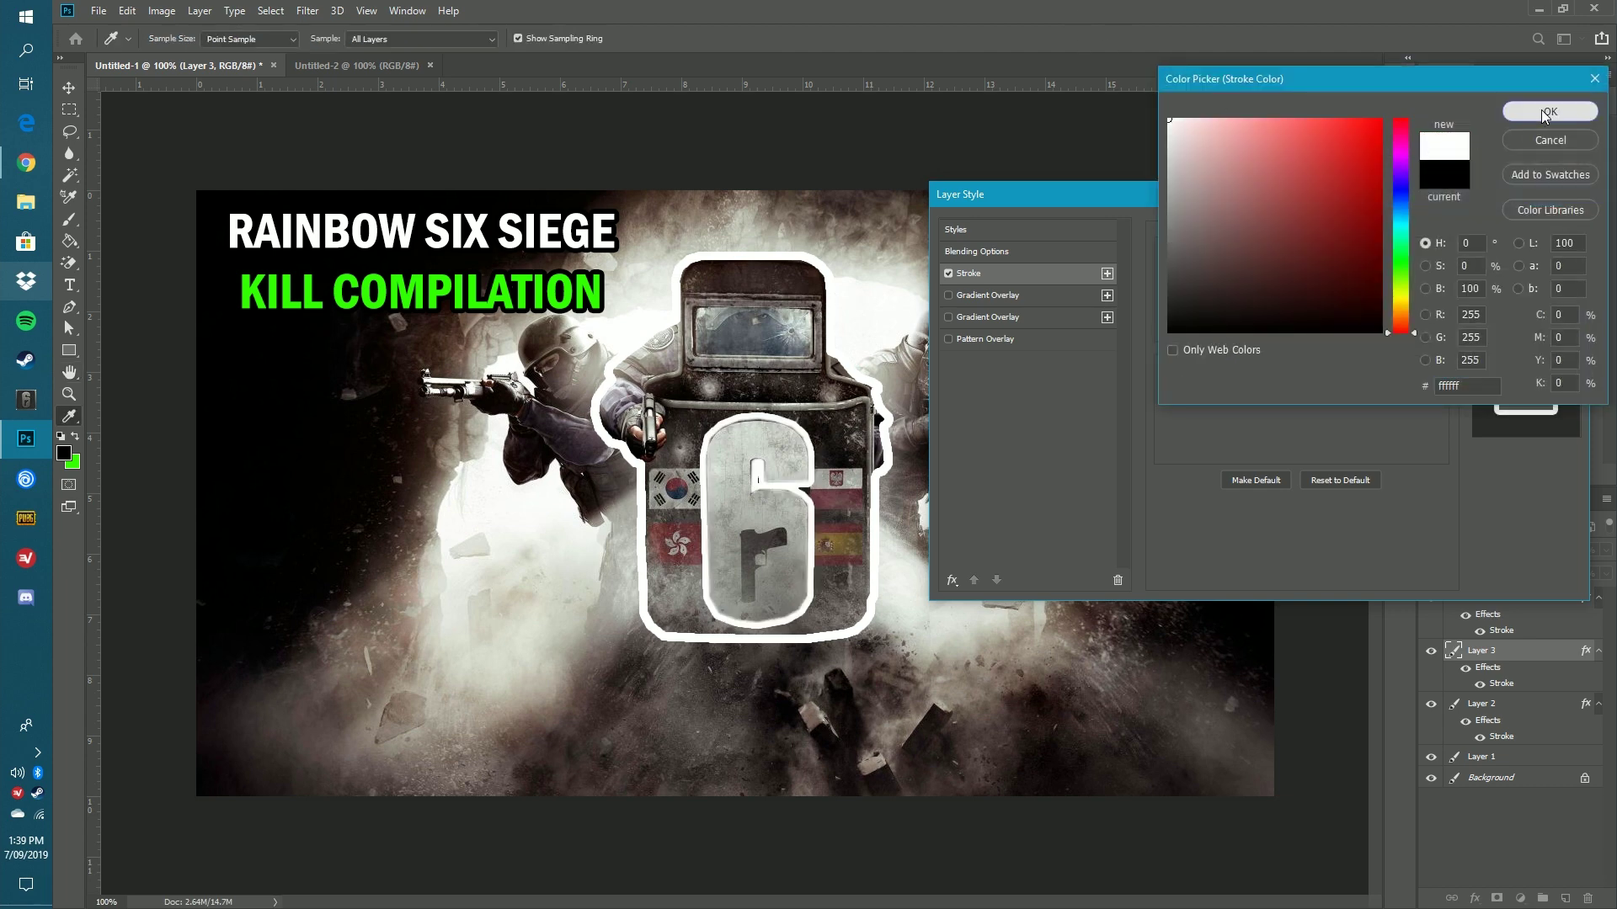
pyautogui.click(1544, 113)
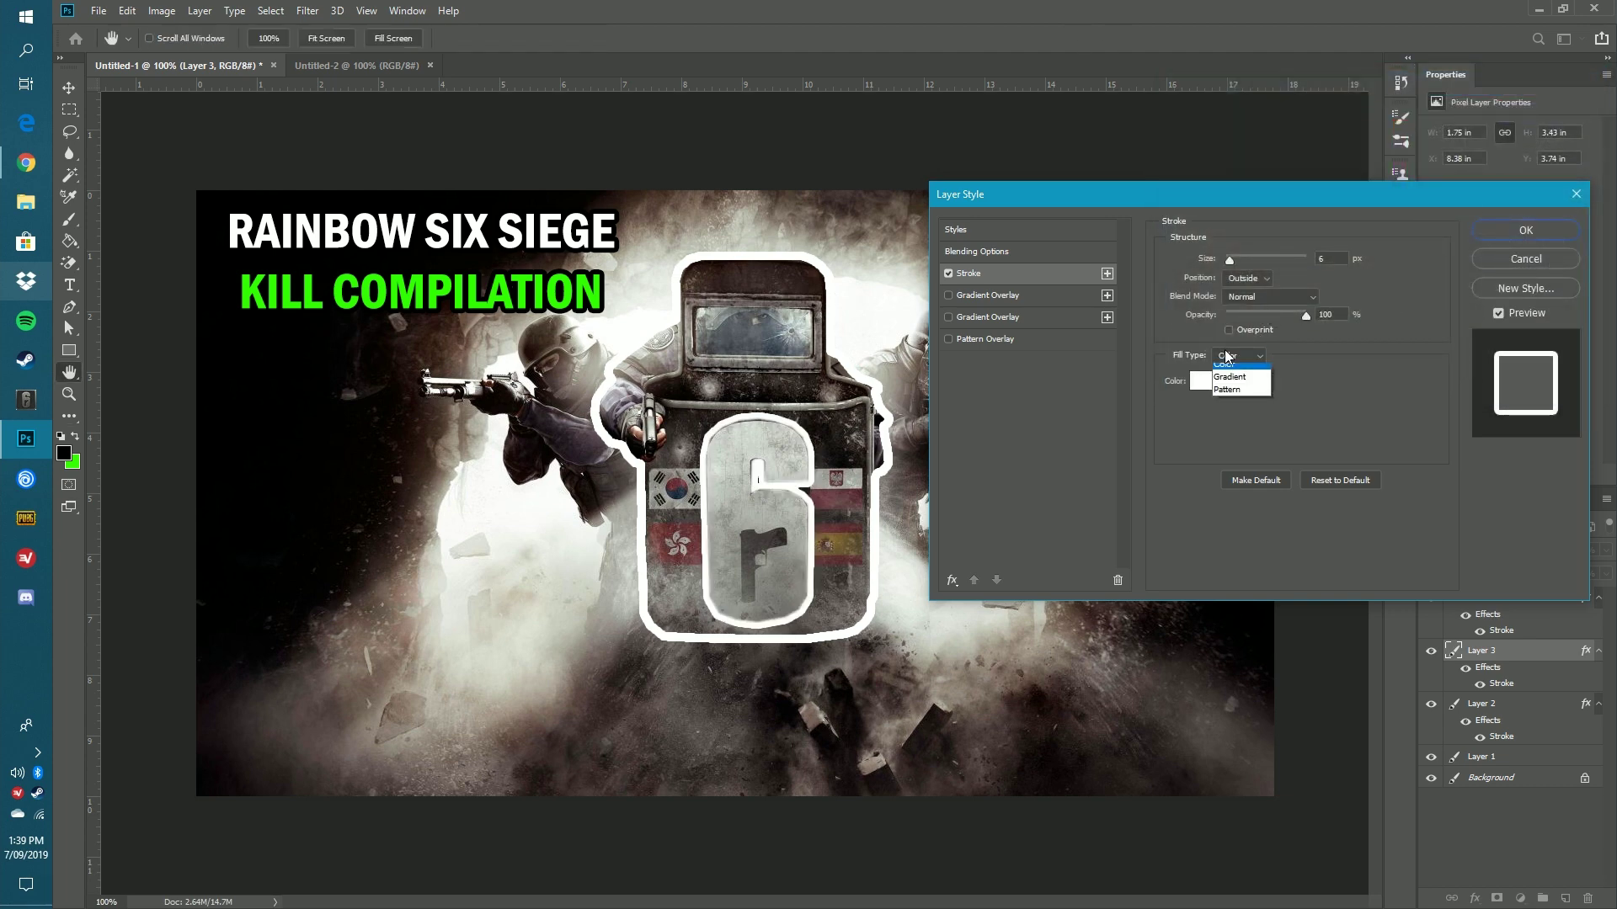
# Change the 6's stroke to a gradient fill, compare several presets, and apply the Spectrum gradient.
pyautogui.click(1229, 376)
pyautogui.click(1235, 383)
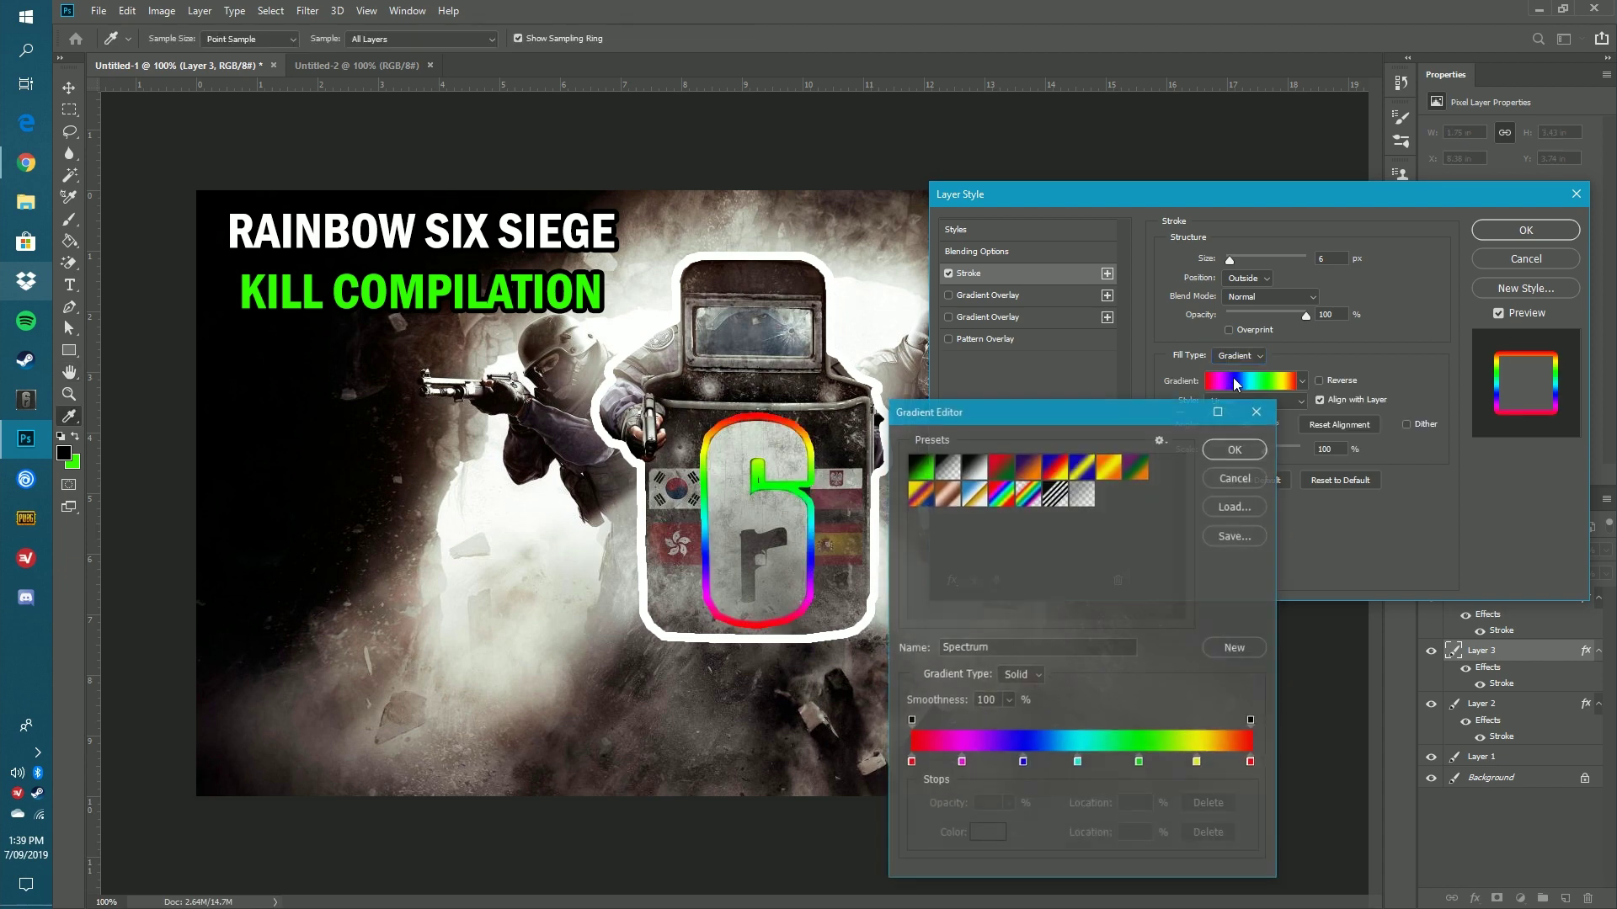
pyautogui.click(918, 471)
pyautogui.click(920, 493)
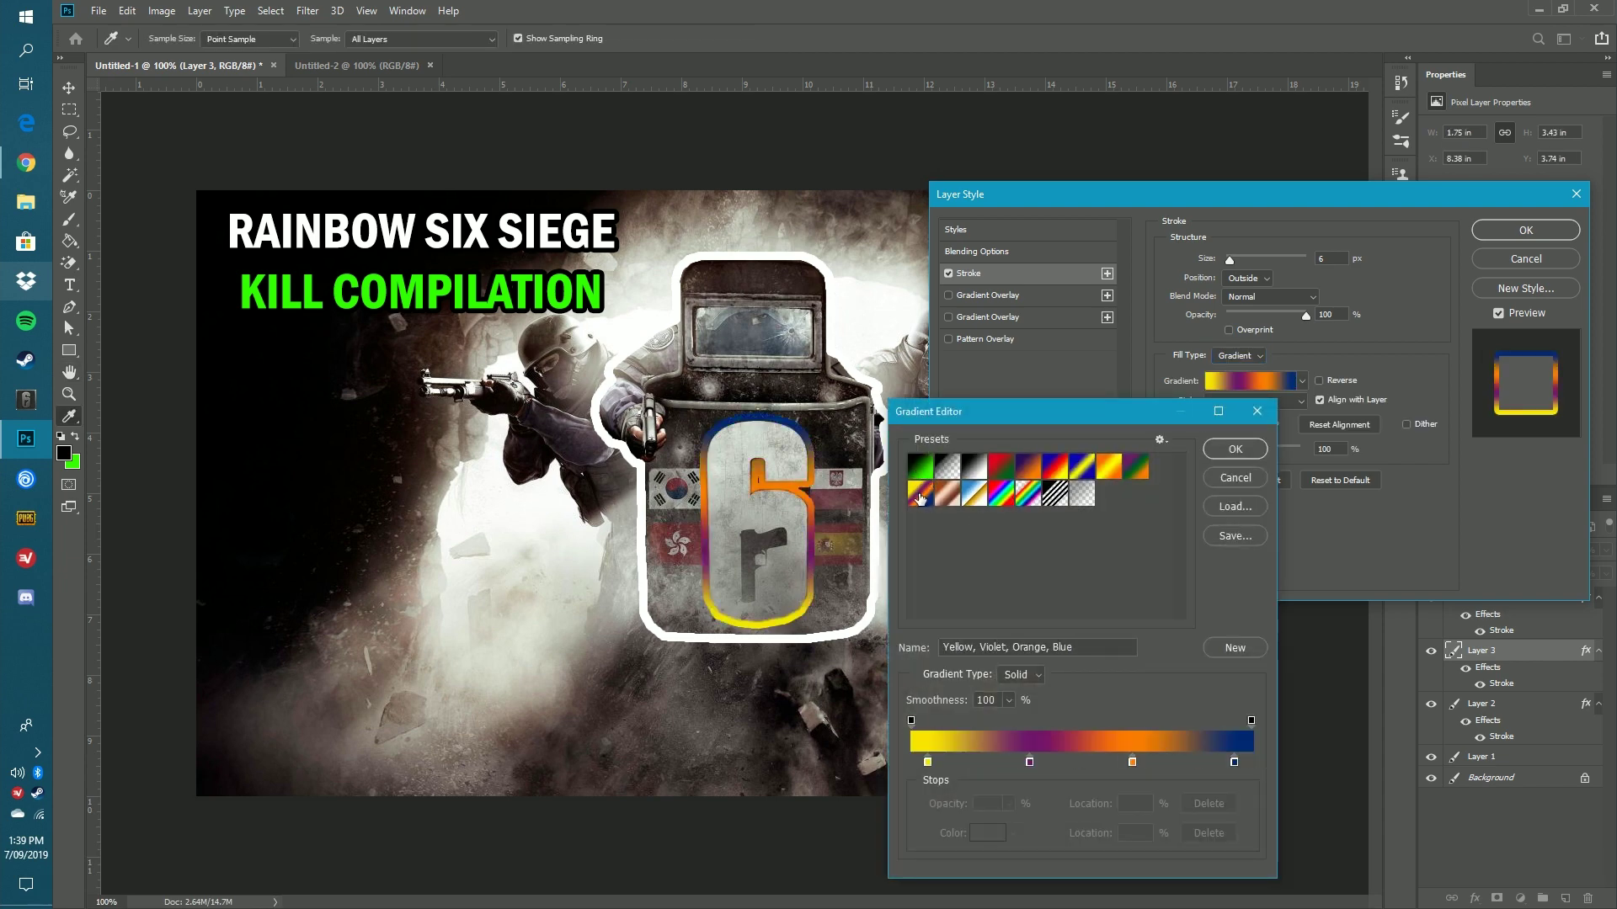
pyautogui.click(946, 493)
pyautogui.click(1001, 497)
pyautogui.click(1028, 495)
pyautogui.click(1055, 468)
pyautogui.click(1109, 466)
pyautogui.click(1002, 497)
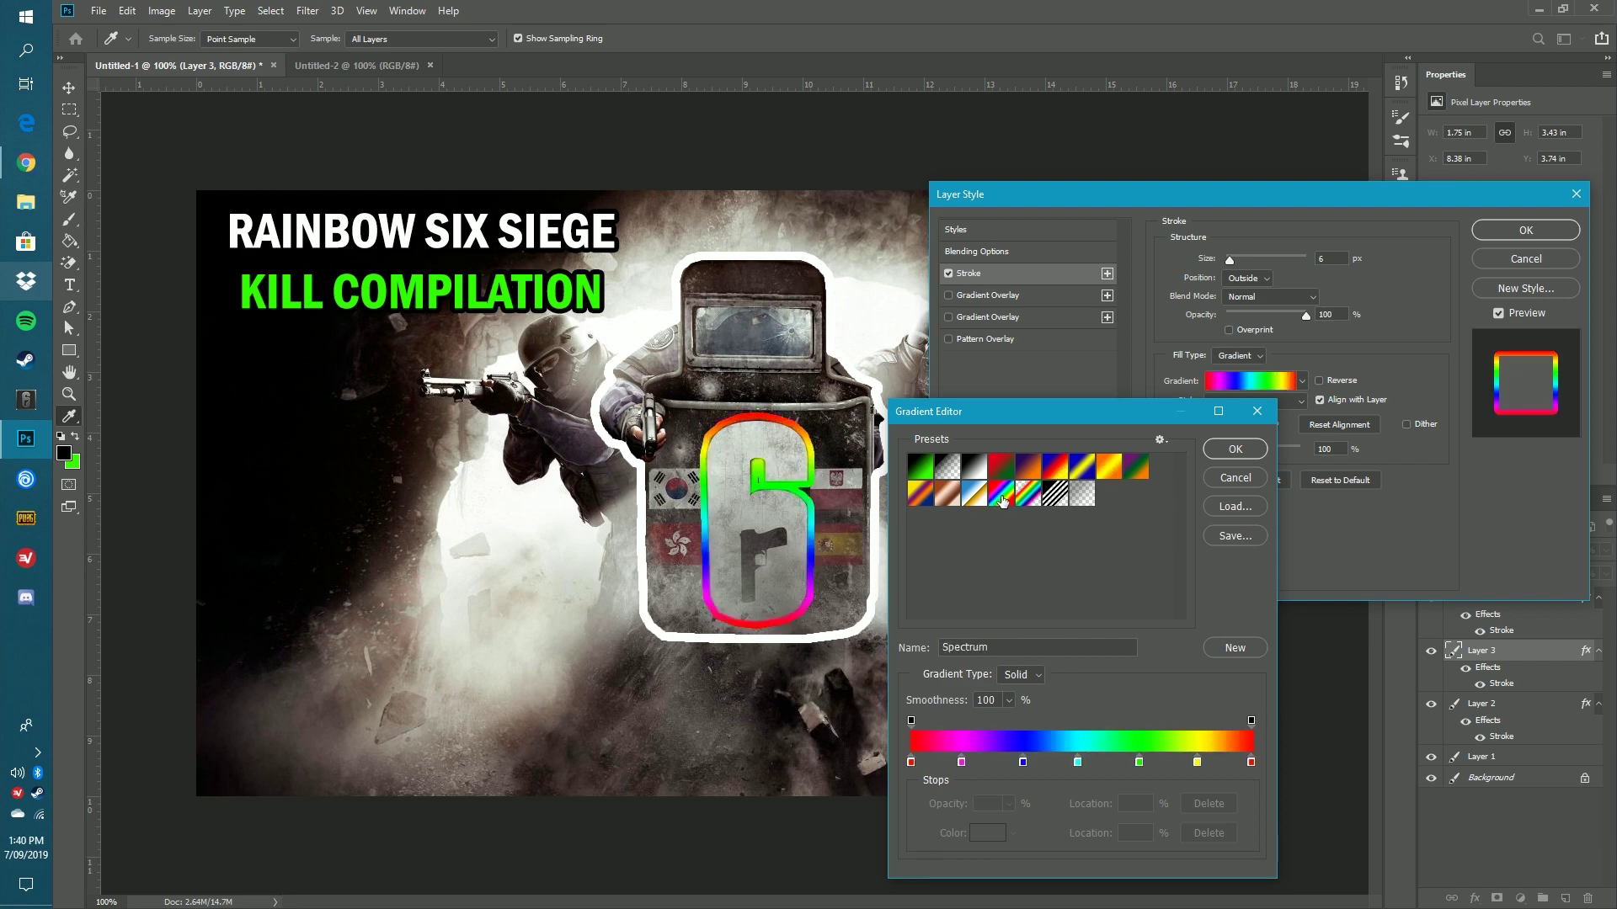
pyautogui.click(1234, 449)
pyautogui.click(1526, 230)
pyautogui.press('v')
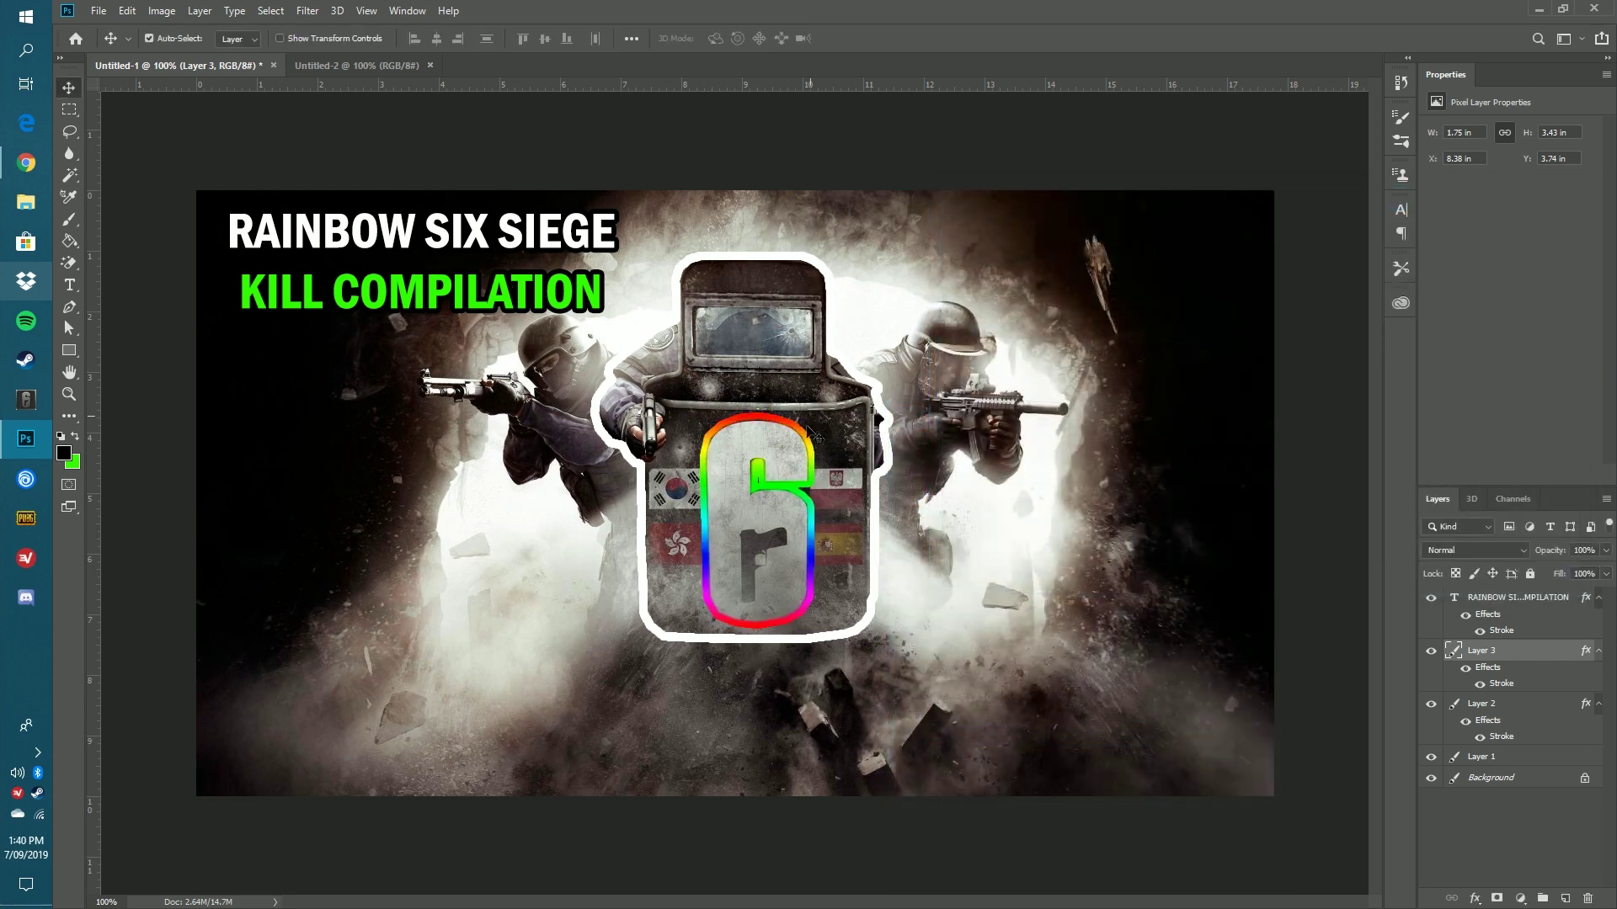
pyautogui.click(758, 537)
# Switch to Chrome and search for images of "yager r6" in place of the earlier wallpaper search.
pyautogui.click(44, 162)
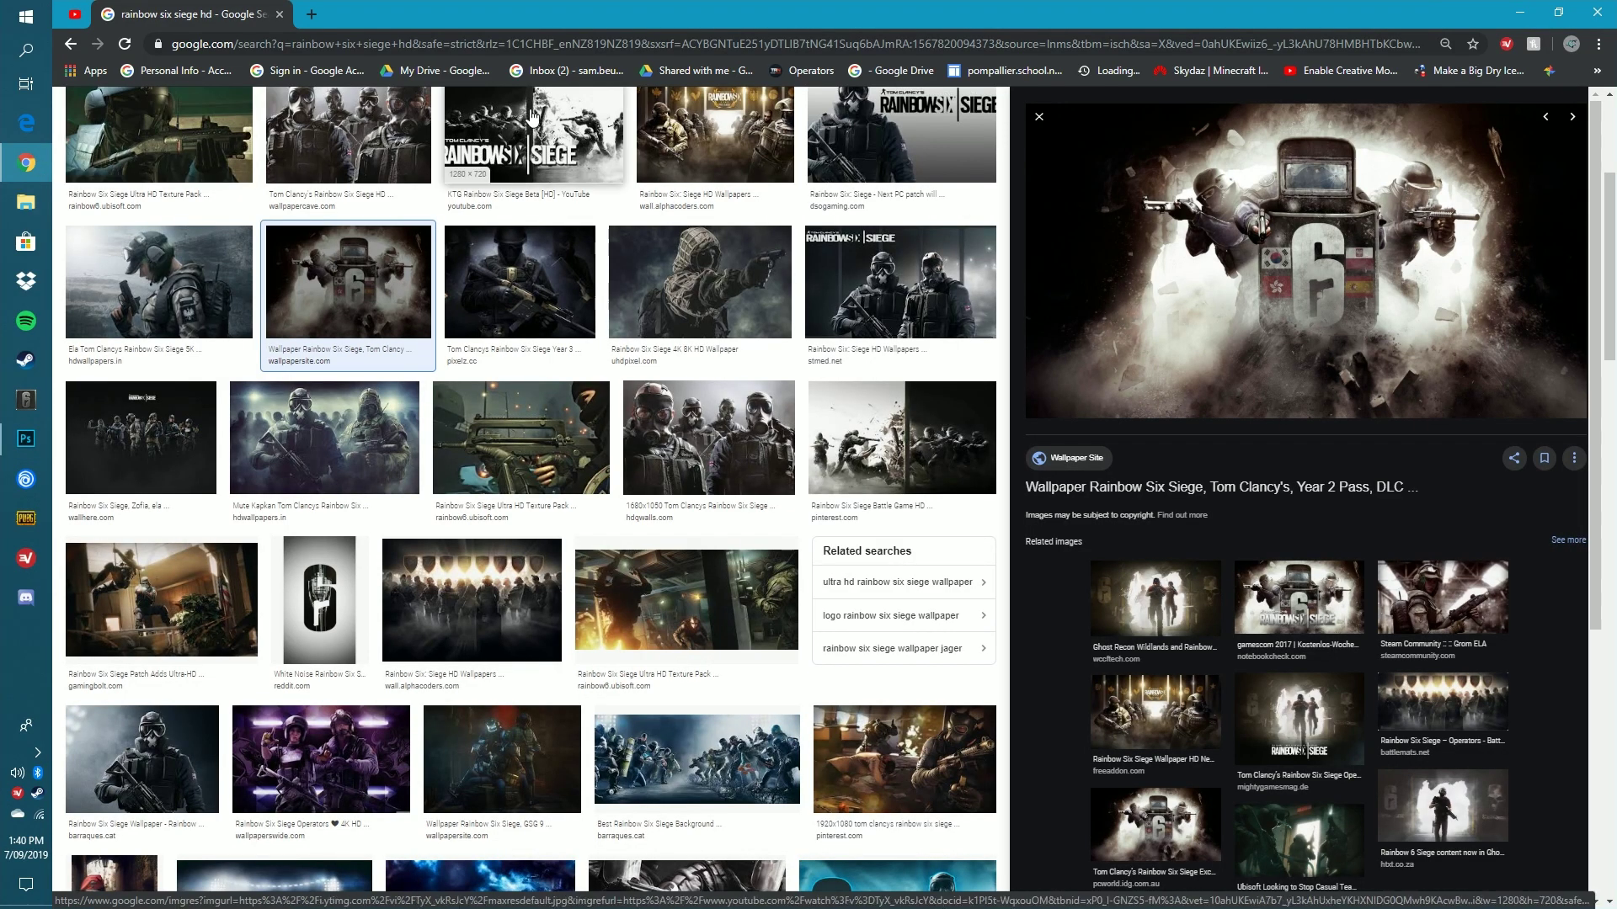
pyautogui.click(312, 13)
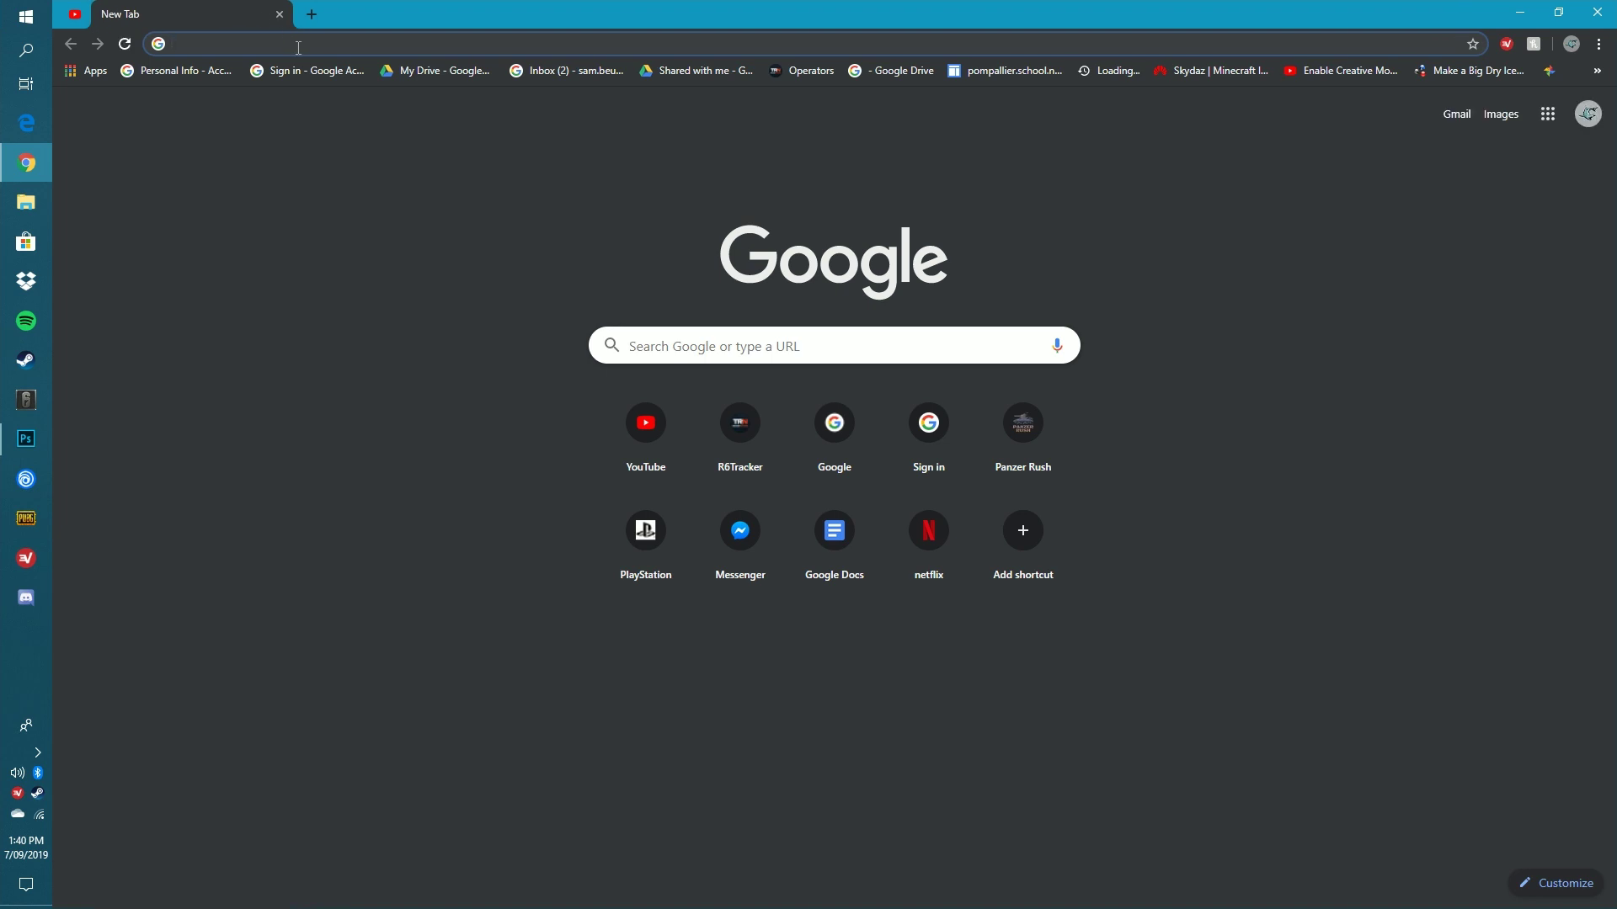
pyautogui.write('yager r6')
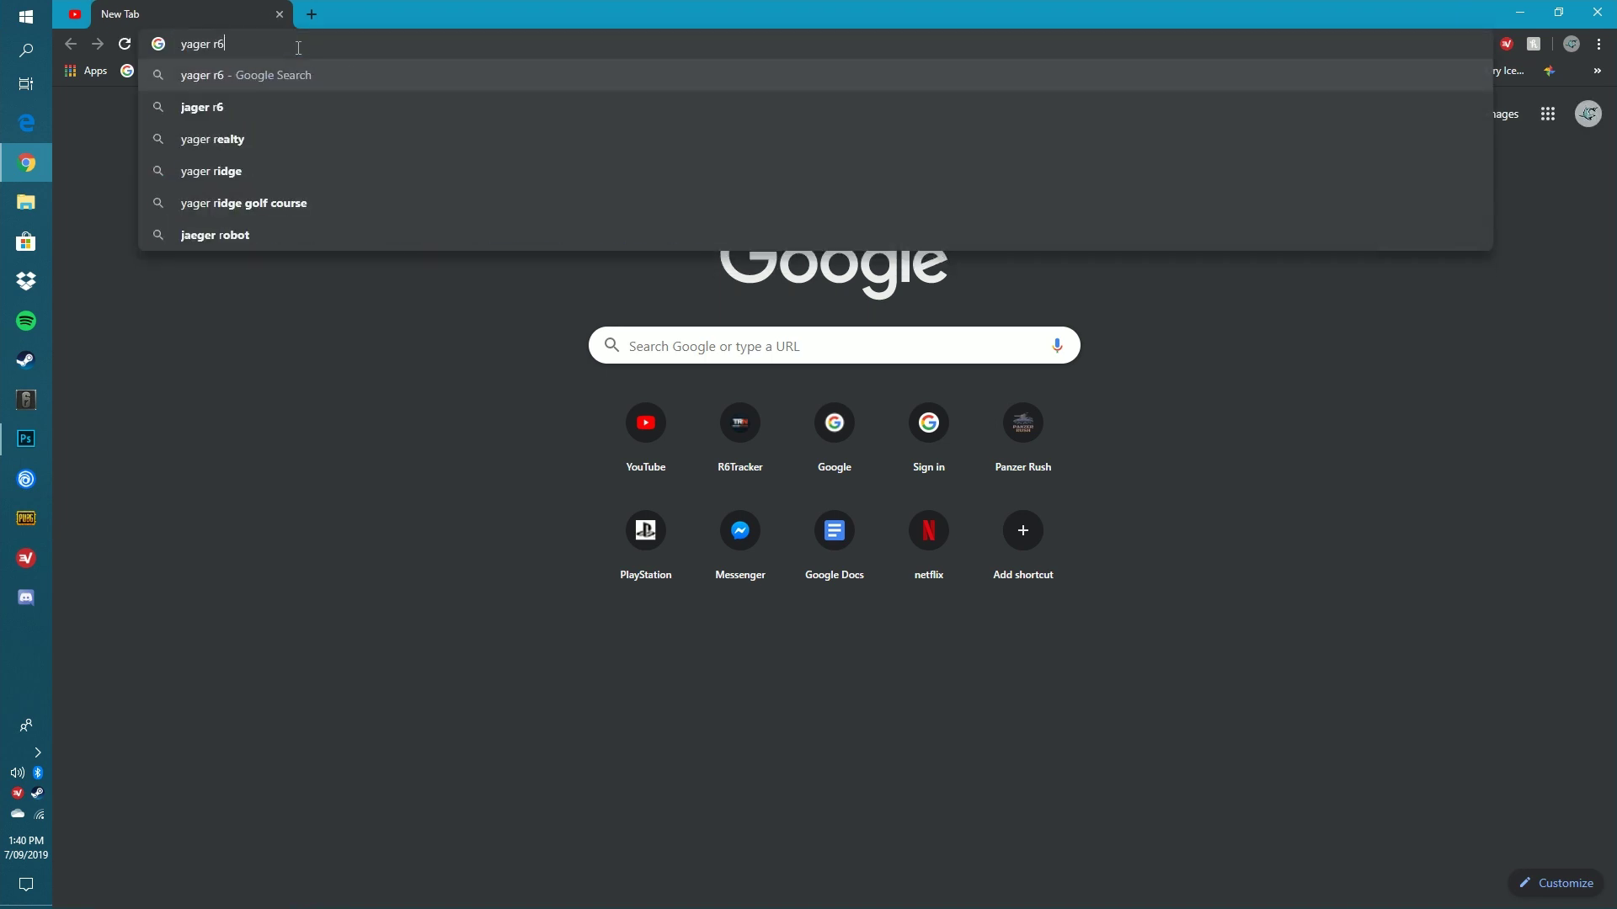
pyautogui.press('Return')
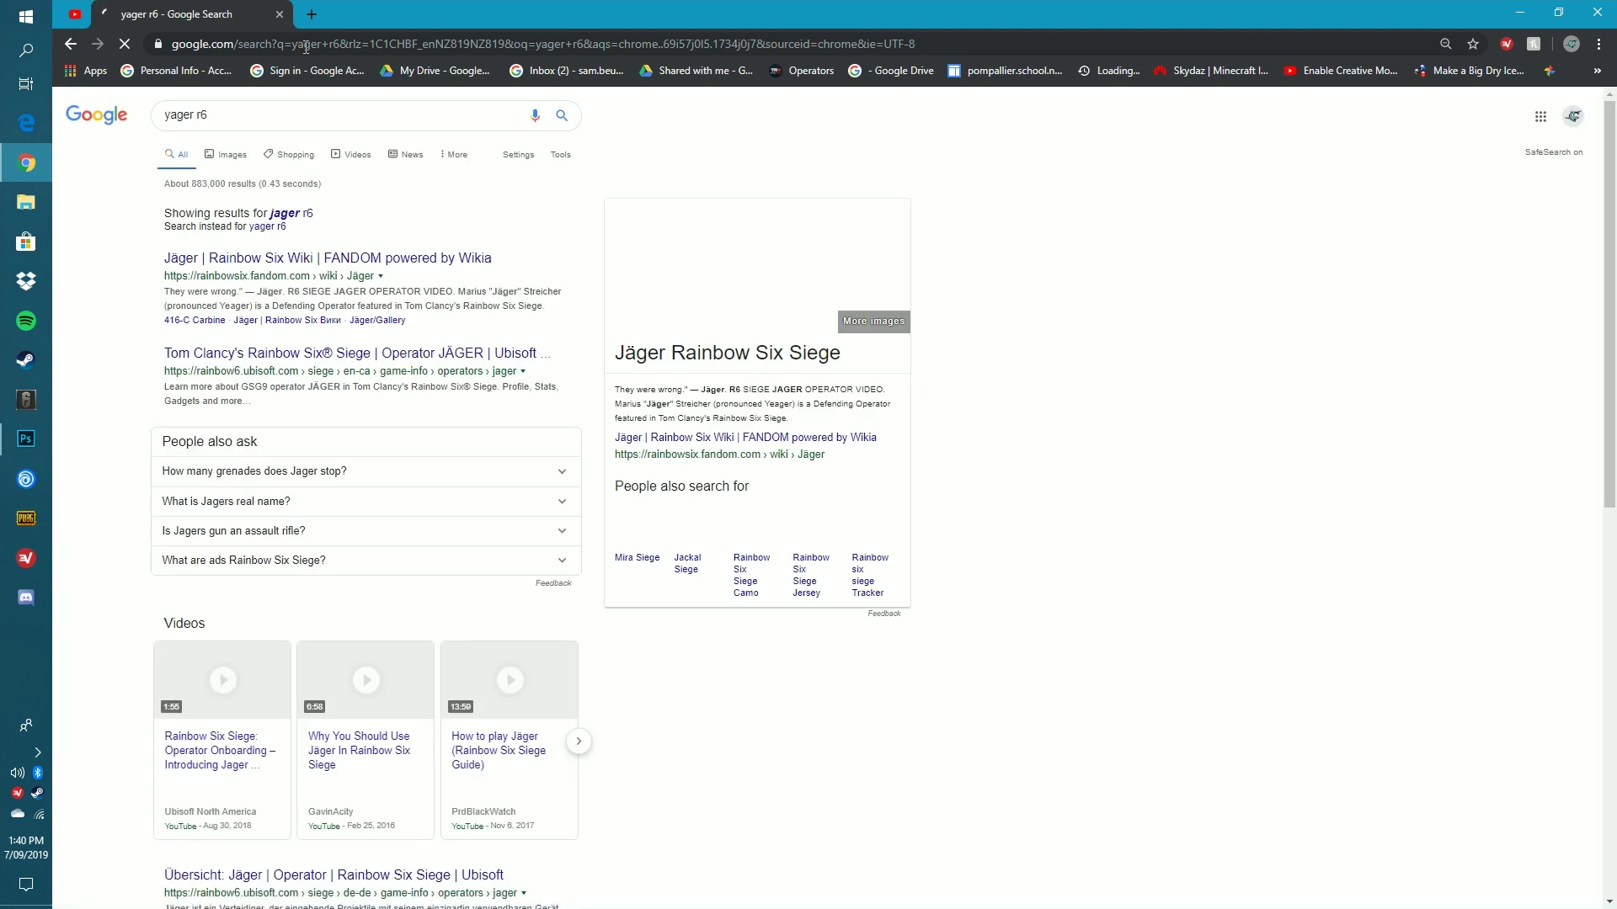
pyautogui.click(221, 155)
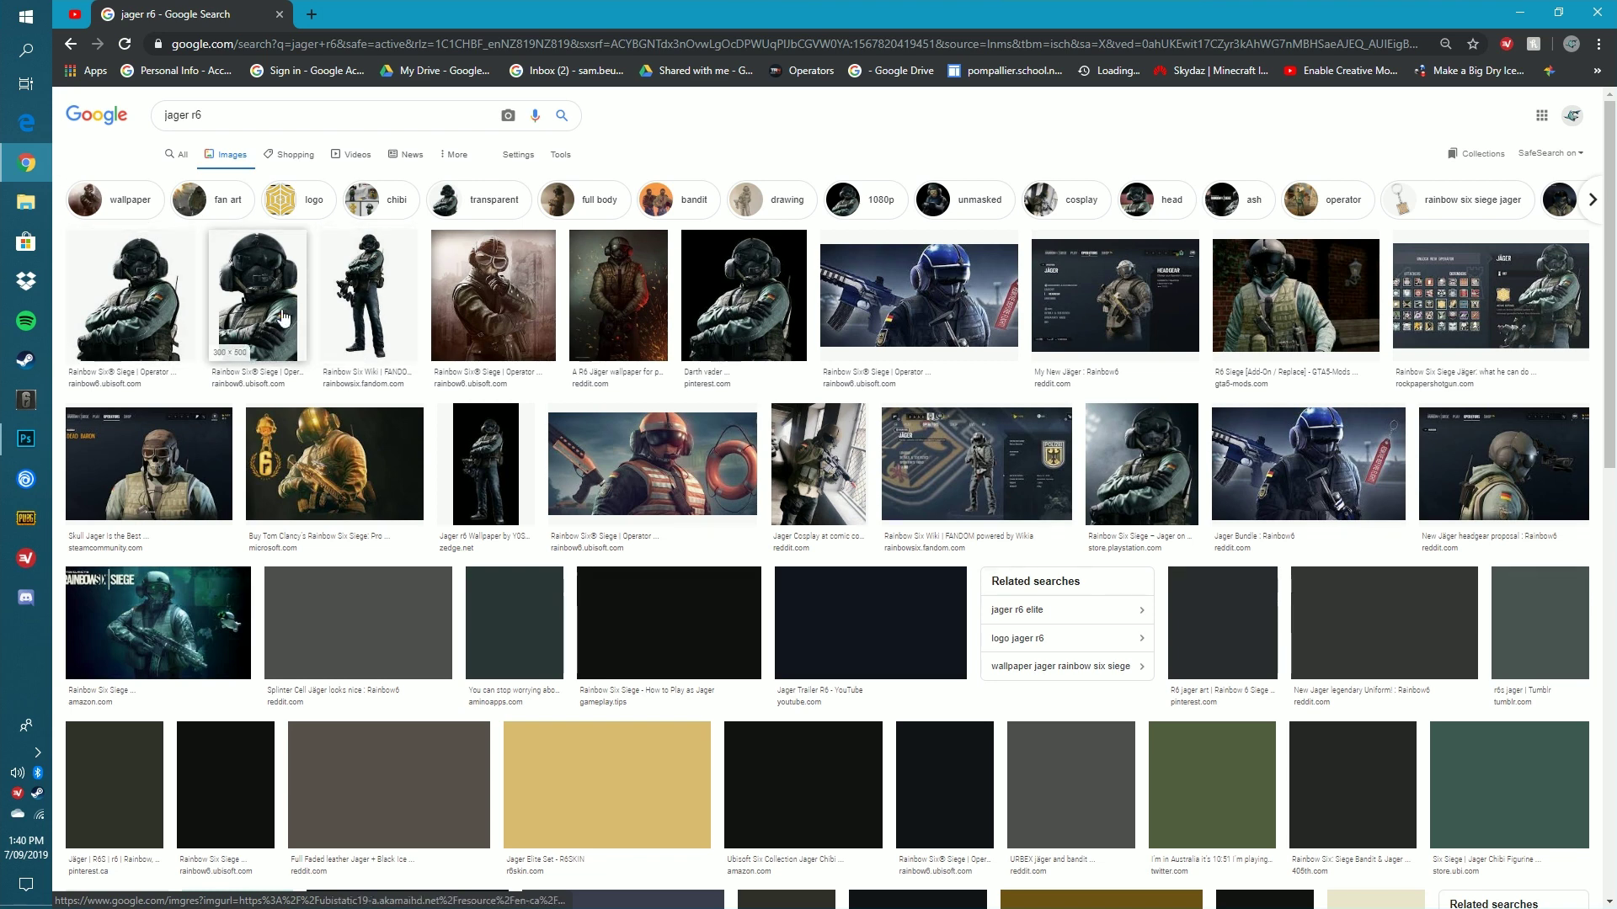
# Open the preview of the first transparent-background Jäger image and copy the image.
pyautogui.click(130, 303)
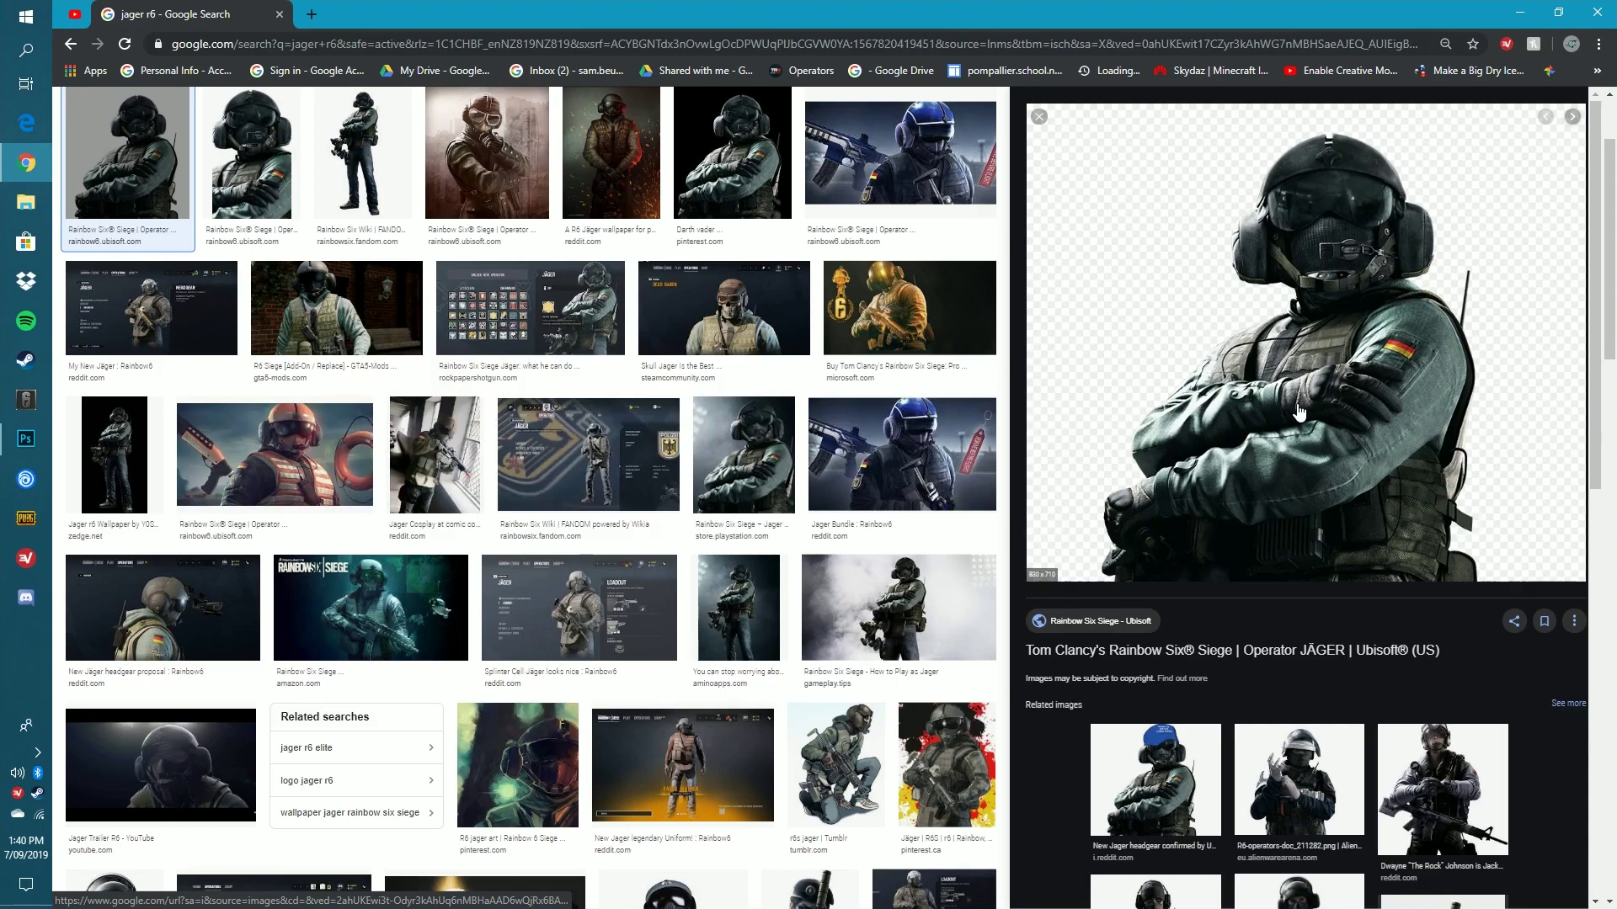
pyautogui.rightClick(1297, 405)
pyautogui.click(1349, 575)
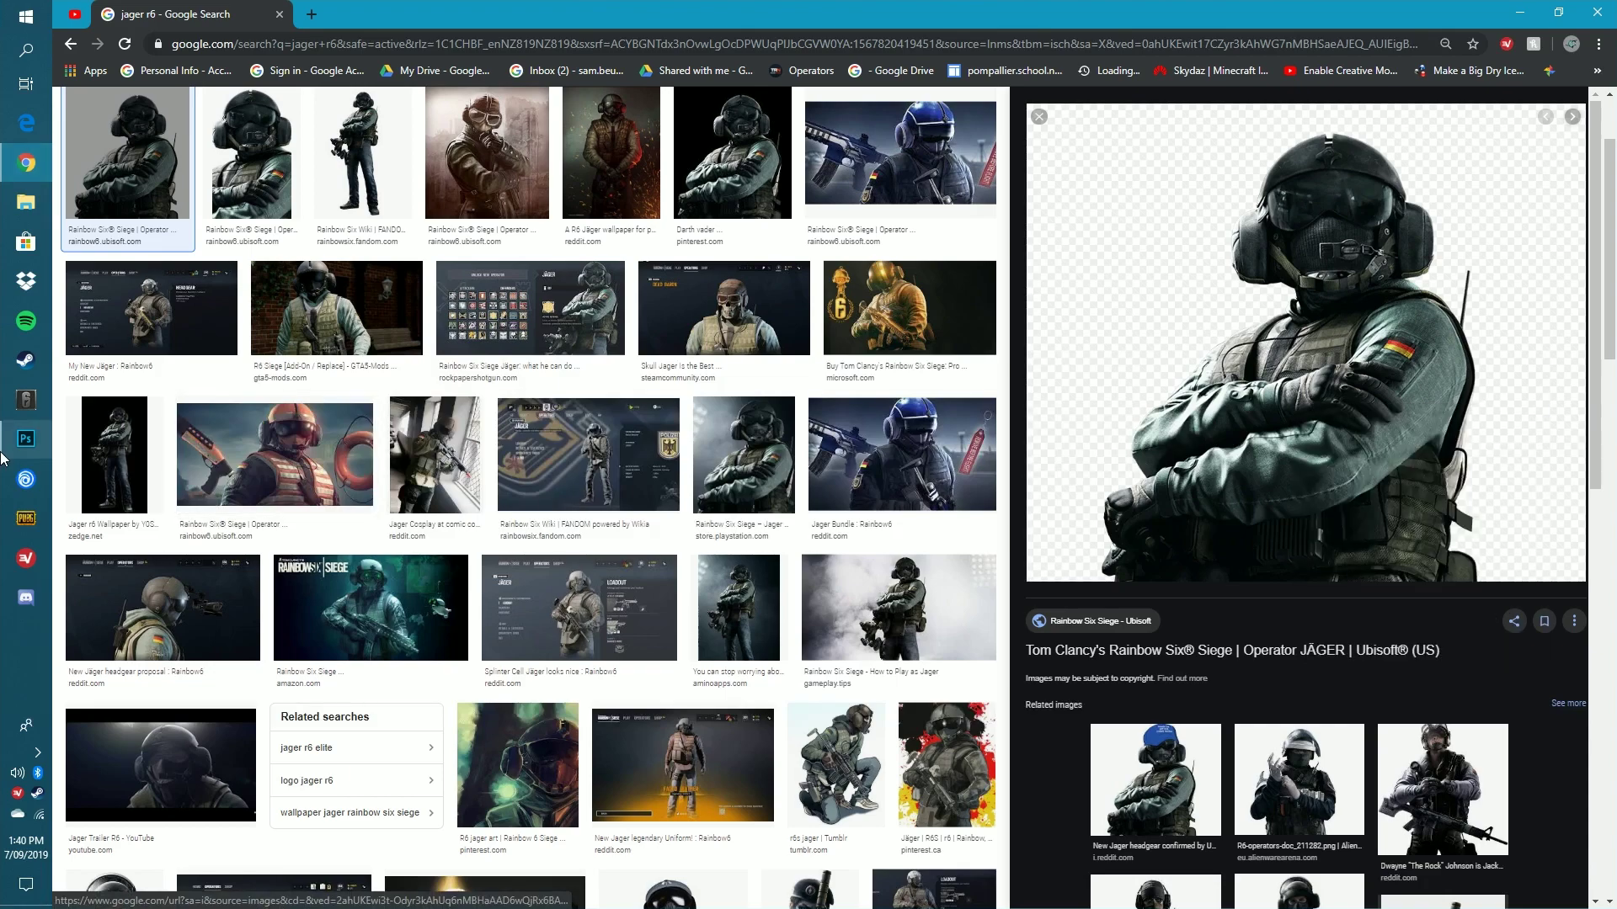
# Switch to Photoshop, paste the Jäger image, scale it to about 8.45 × 7.23 in and place it below the title text.
pyautogui.click(26, 439)
pyautogui.hotkey('ctrl', 'v')
pyautogui.hotkey('ctrl', 't')
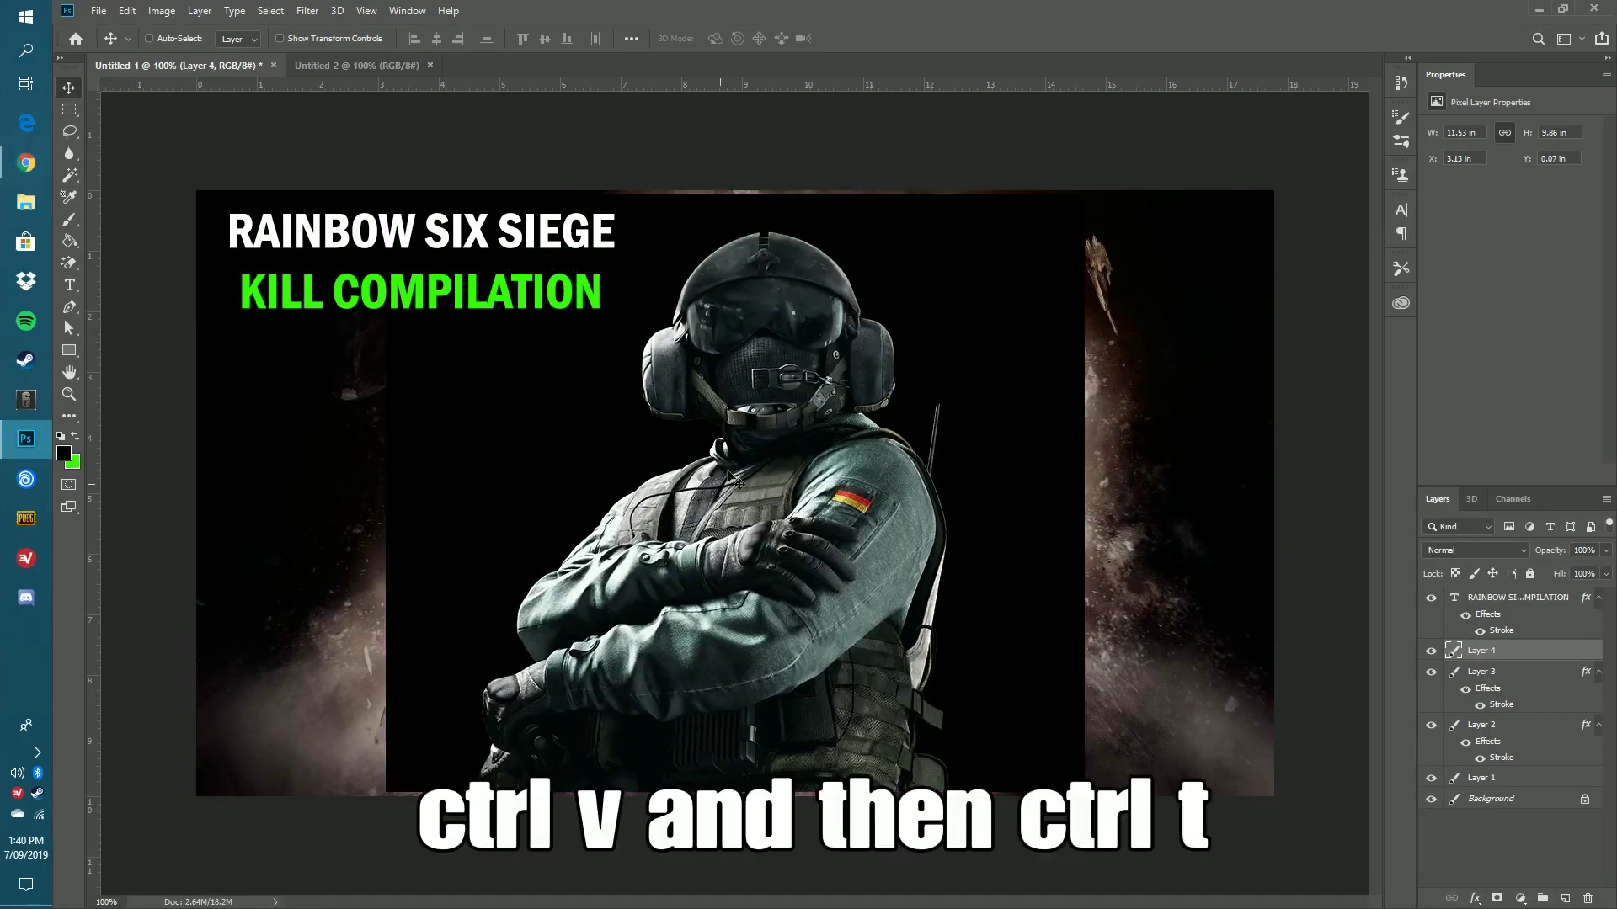
pyautogui.moveTo(1083, 195); pyautogui.dragTo(903, 350)
pyautogui.press('Return')
pyautogui.moveTo(740, 490); pyautogui.dragTo(560, 466)
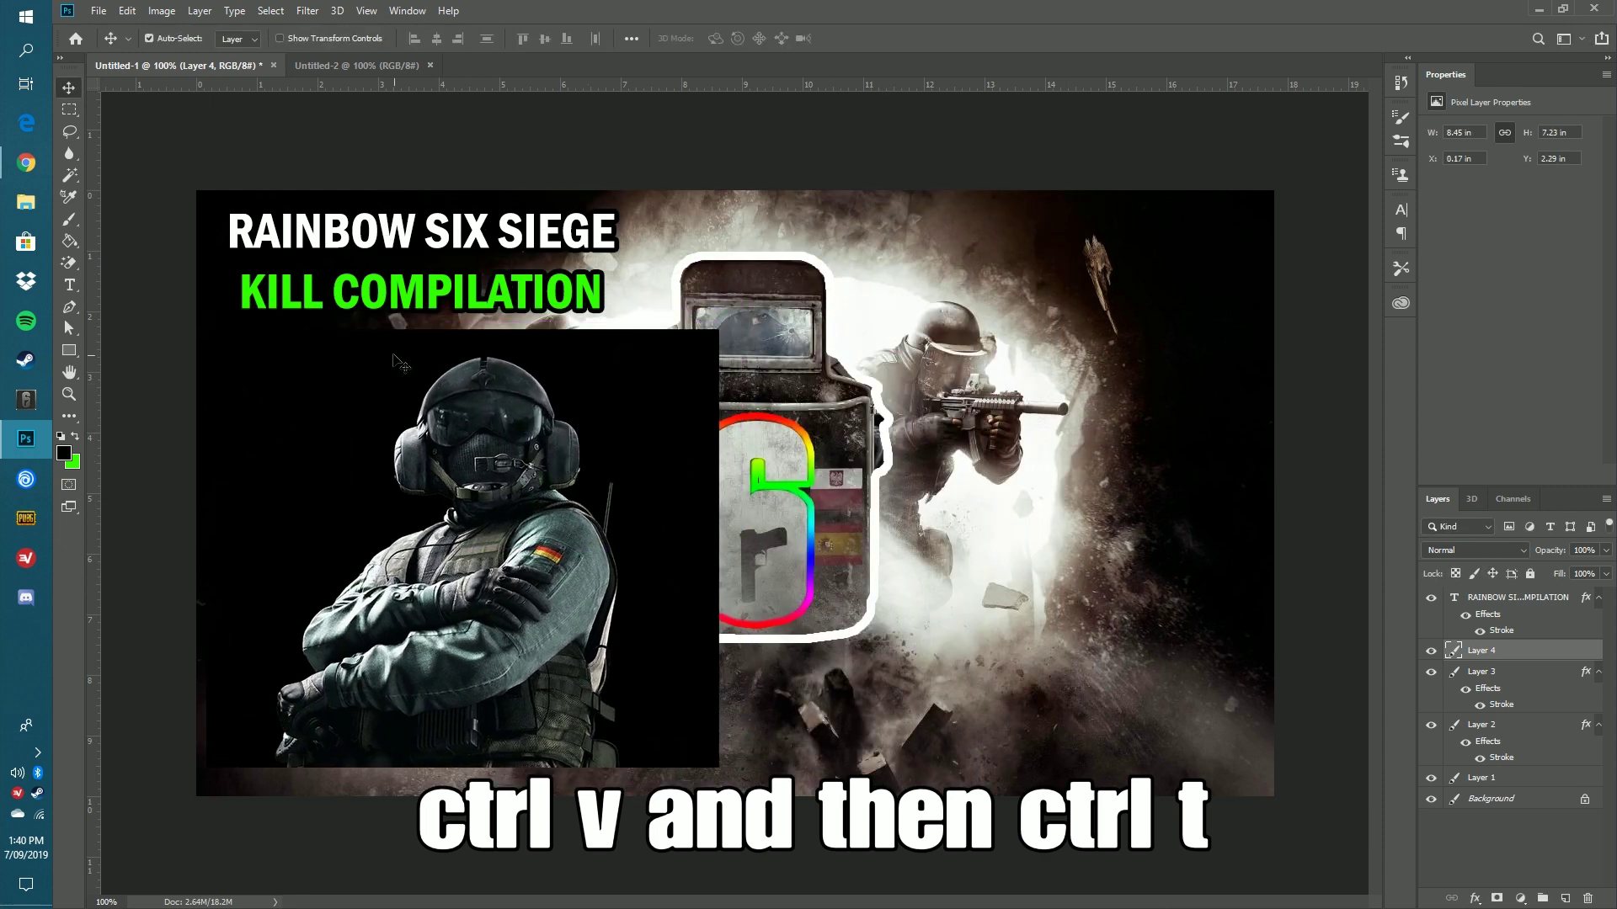
# Trace a closed Pen tool path around the Jäger figure, following its vest, antenna, helmet, arms and the image's lower edge.
pyautogui.press('p')
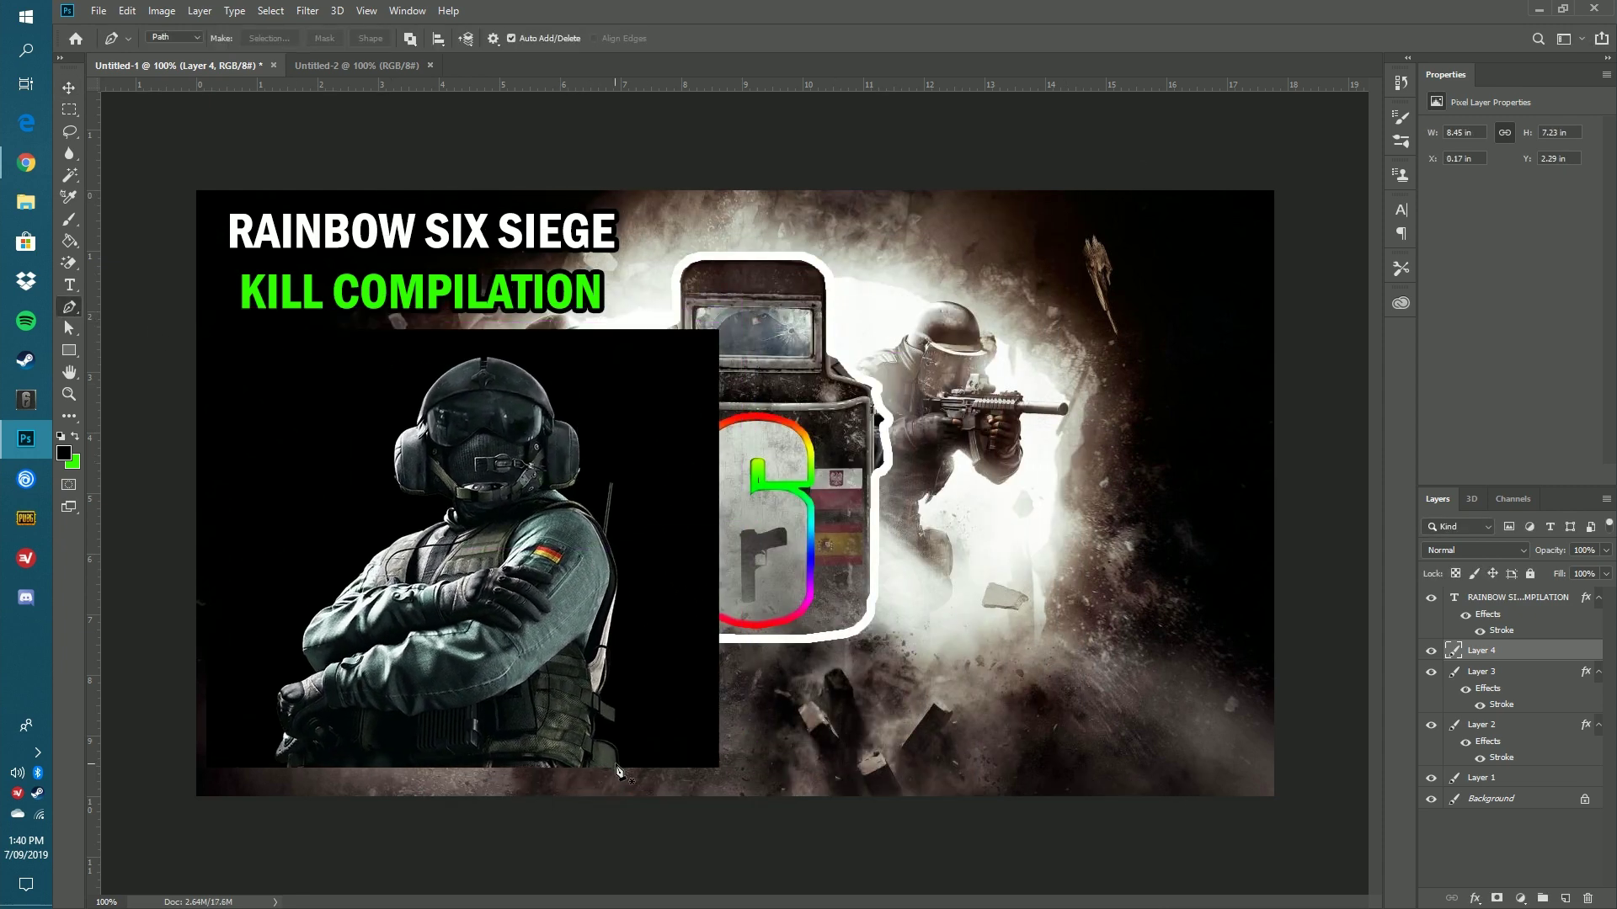
pyautogui.click(618, 760)
pyautogui.click(601, 697)
pyautogui.click(605, 675)
pyautogui.click(613, 630)
pyautogui.click(619, 597)
pyautogui.click(619, 573)
pyautogui.click(613, 551)
pyautogui.click(609, 536)
pyautogui.click(615, 482)
pyautogui.click(602, 520)
pyautogui.click(587, 505)
pyautogui.click(584, 472)
pyautogui.click(580, 453)
pyautogui.click(579, 432)
pyautogui.click(565, 418)
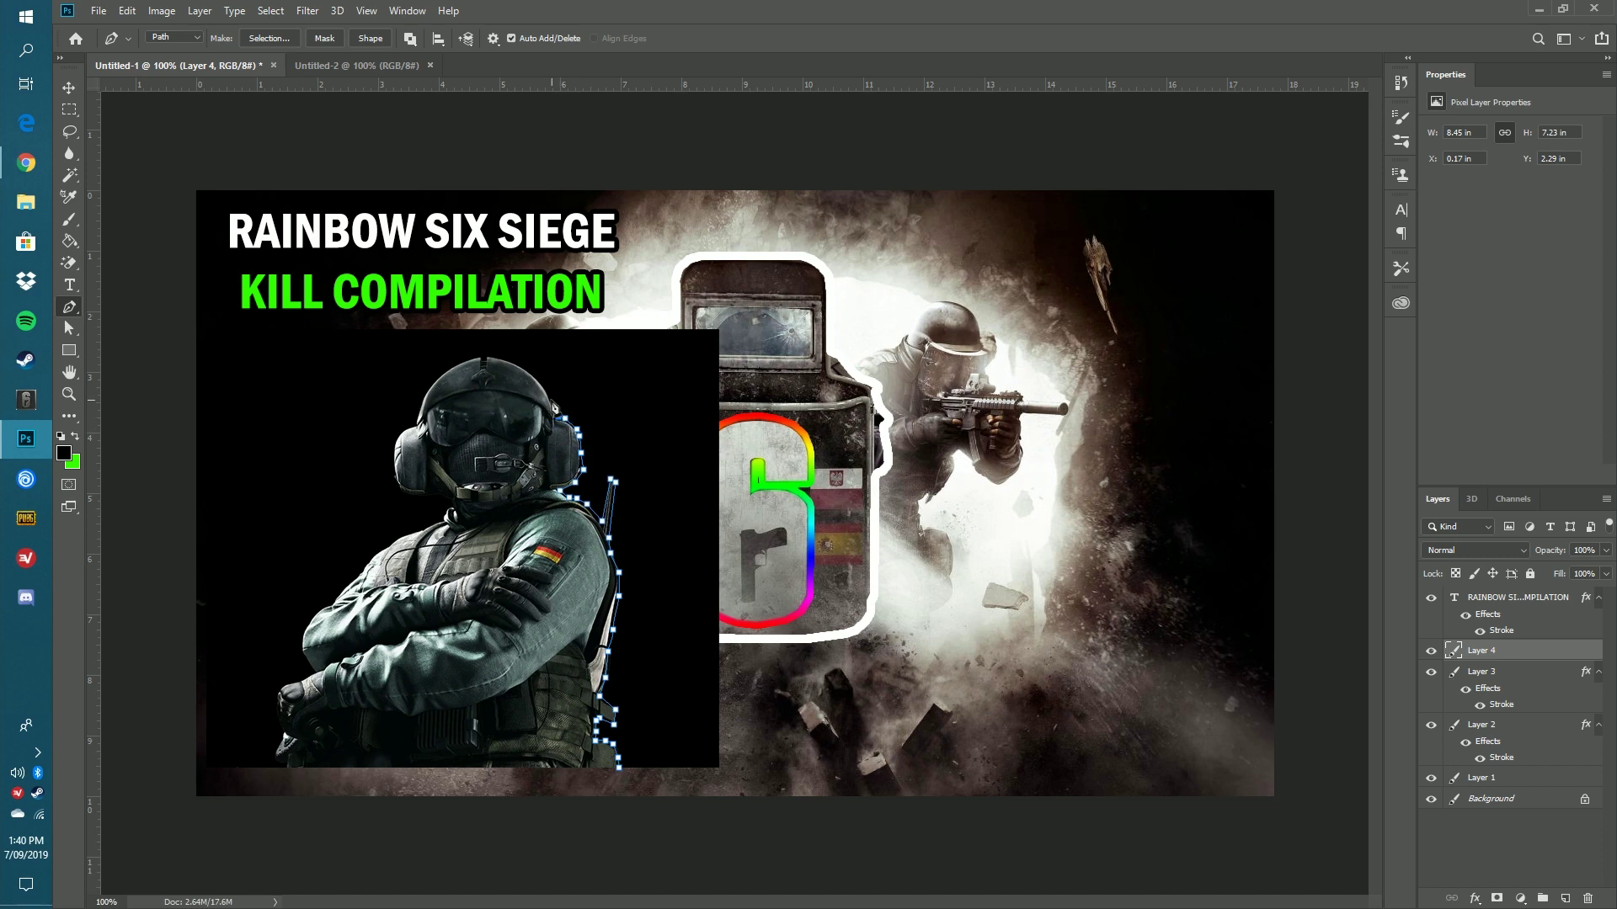
pyautogui.click(530, 368)
pyautogui.click(511, 357)
pyautogui.click(493, 354)
pyautogui.click(474, 355)
pyautogui.click(457, 363)
pyautogui.click(438, 381)
pyautogui.click(424, 397)
pyautogui.click(416, 418)
pyautogui.click(406, 433)
pyautogui.click(396, 447)
pyautogui.click(394, 464)
pyautogui.click(397, 479)
pyautogui.click(406, 489)
pyautogui.click(418, 497)
pyautogui.click(431, 503)
pyautogui.click(444, 512)
pyautogui.click(432, 519)
pyautogui.click(420, 526)
pyautogui.click(409, 532)
pyautogui.click(398, 537)
pyautogui.click(387, 545)
pyautogui.click(373, 556)
pyautogui.click(363, 571)
pyautogui.click(351, 580)
pyautogui.click(341, 588)
pyautogui.click(329, 598)
pyautogui.click(318, 608)
pyautogui.click(309, 622)
pyautogui.click(304, 639)
pyautogui.click(308, 656)
pyautogui.click(312, 669)
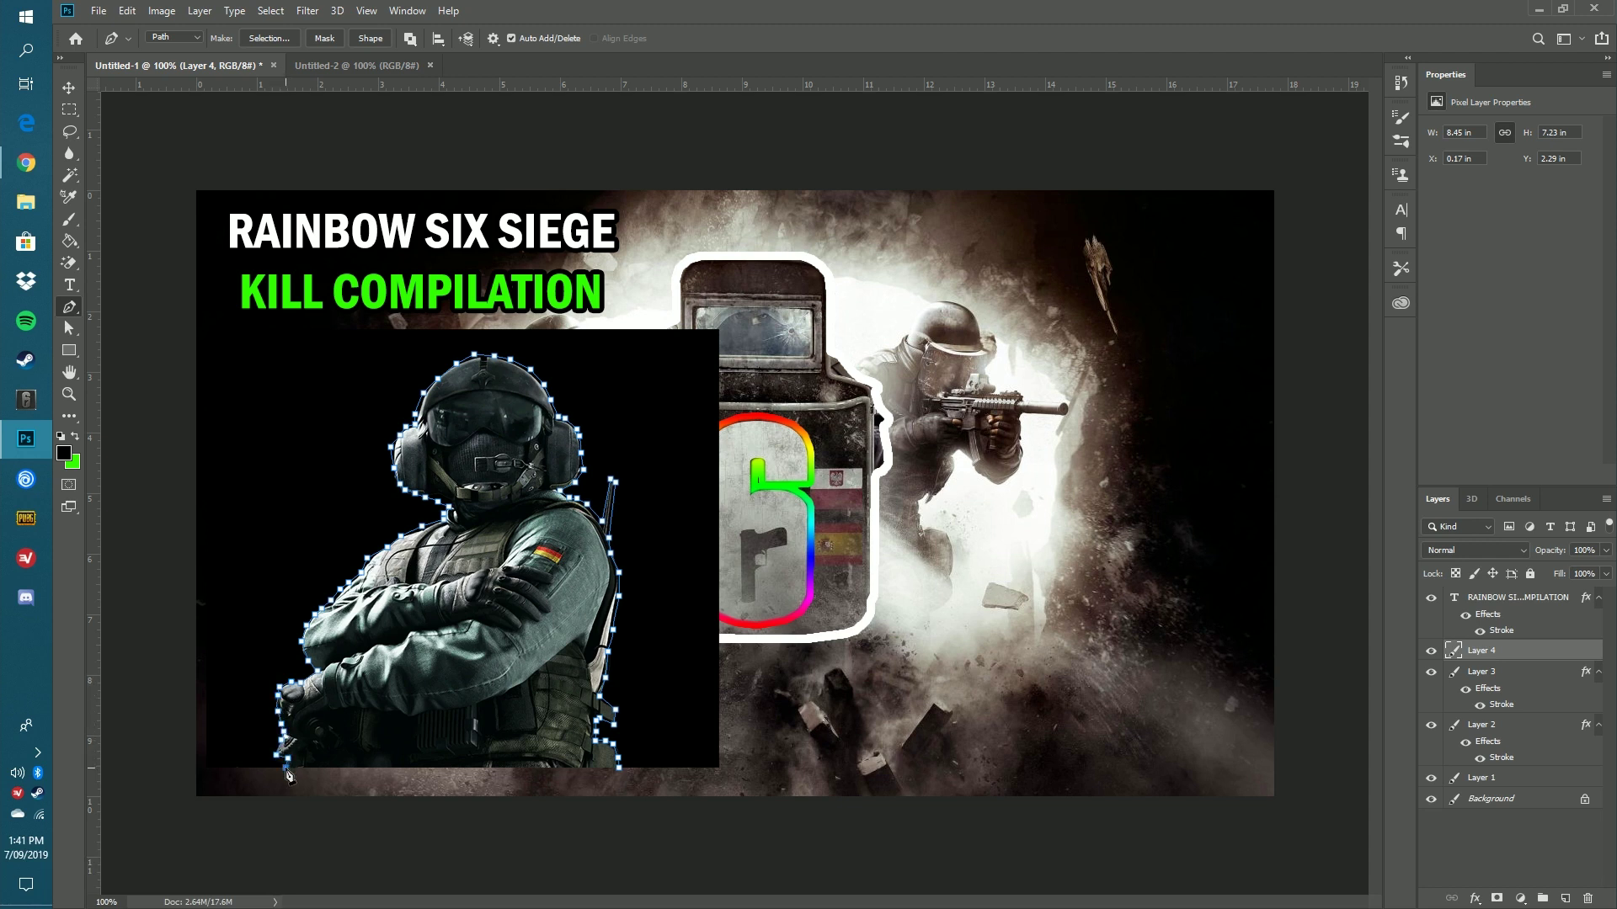
pyautogui.click(618, 773)
pyautogui.click(621, 775)
# Convert the Jäger path into a selection, then cut and paste the figure onto its own layer.
pyautogui.rightClick(620, 775)
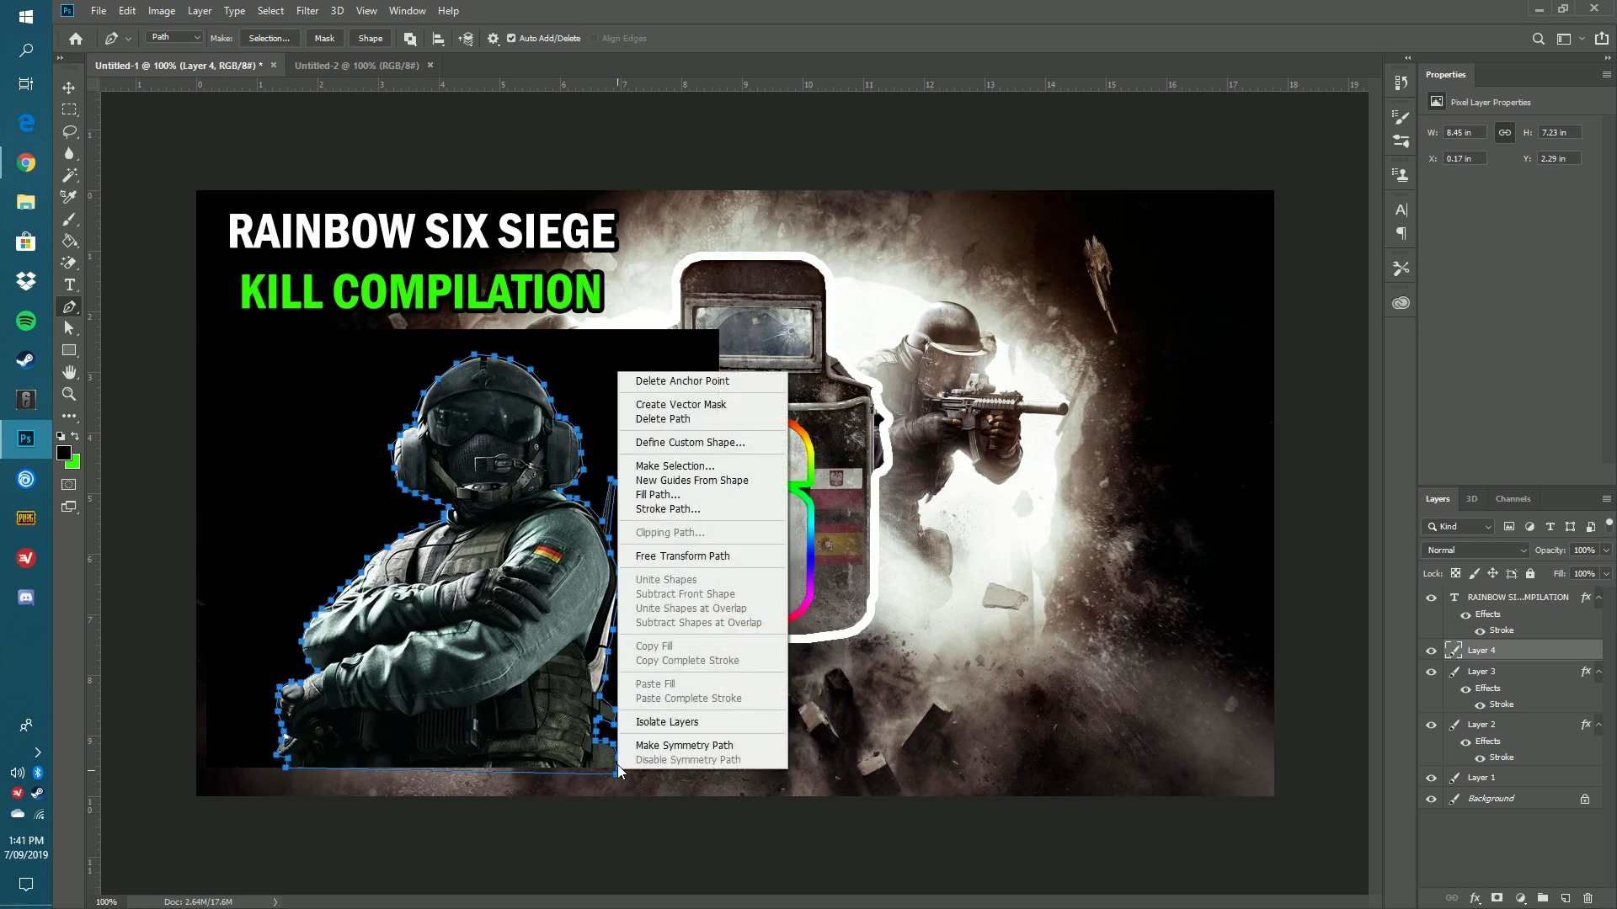
pyautogui.click(674, 466)
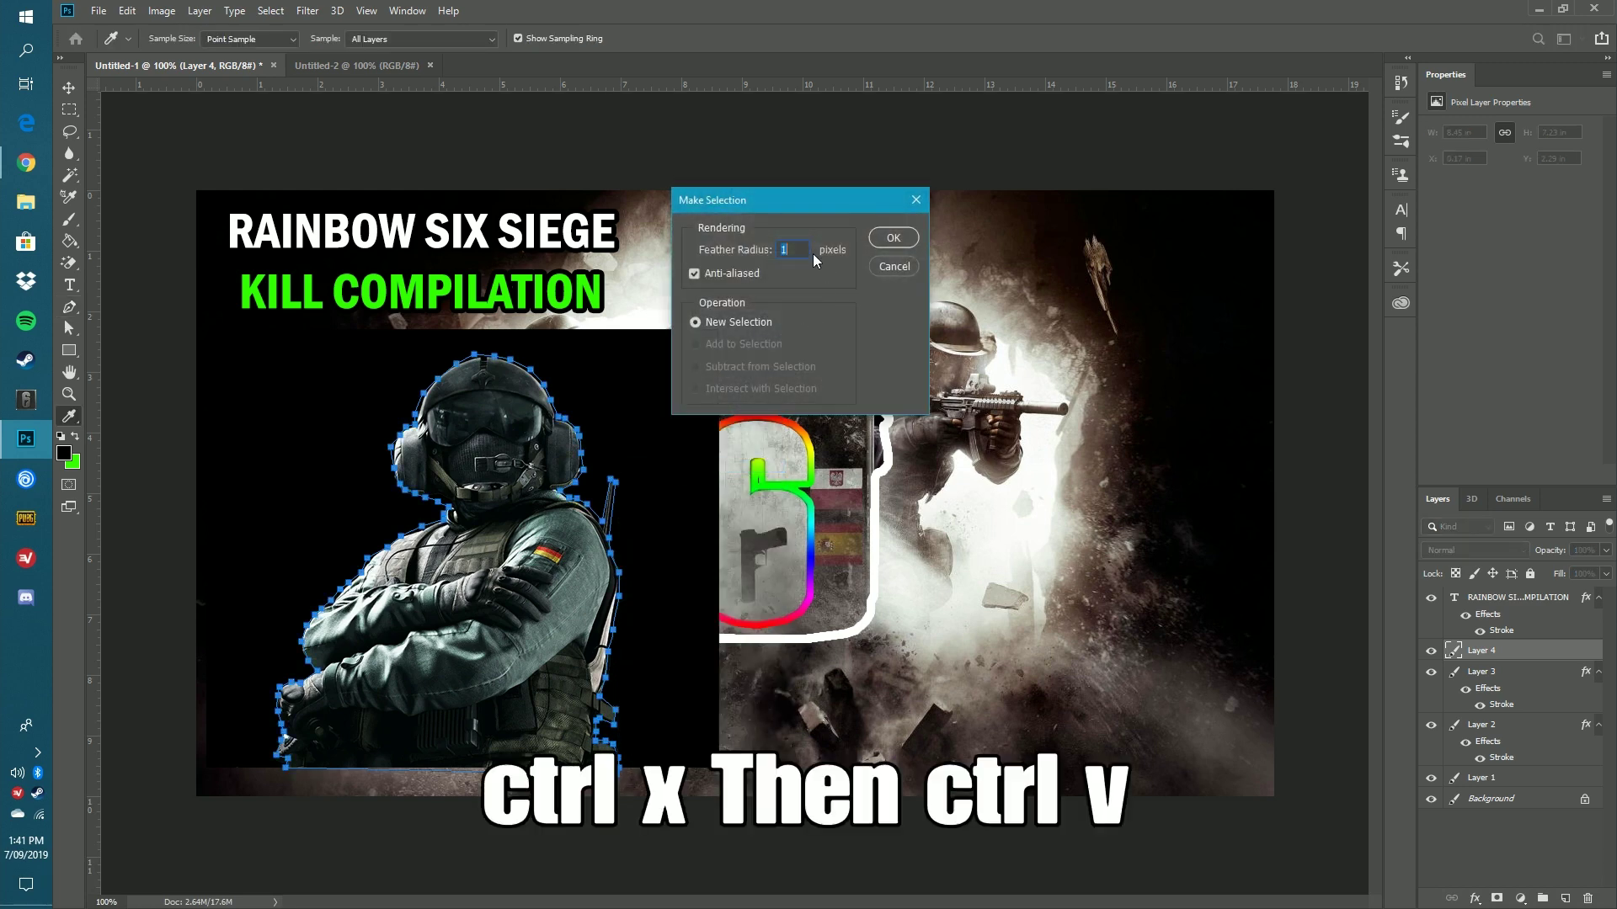
pyautogui.click(890, 239)
pyautogui.hotkey('ctrl', 'x')
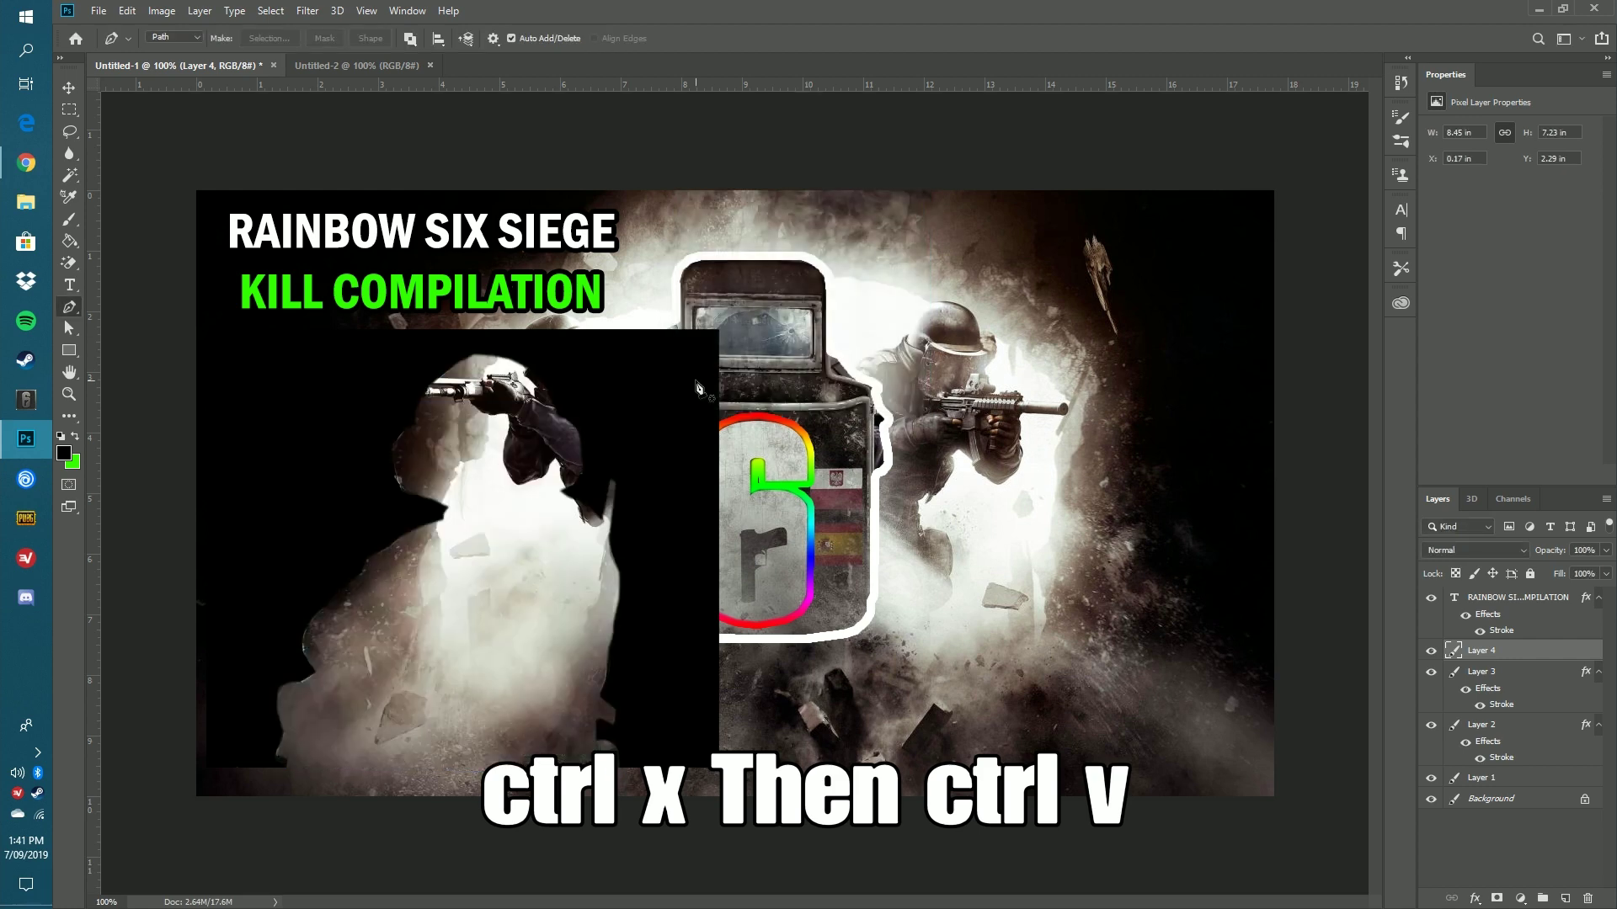
pyautogui.hotkey('ctrl', 'v')
pyautogui.click(70, 89)
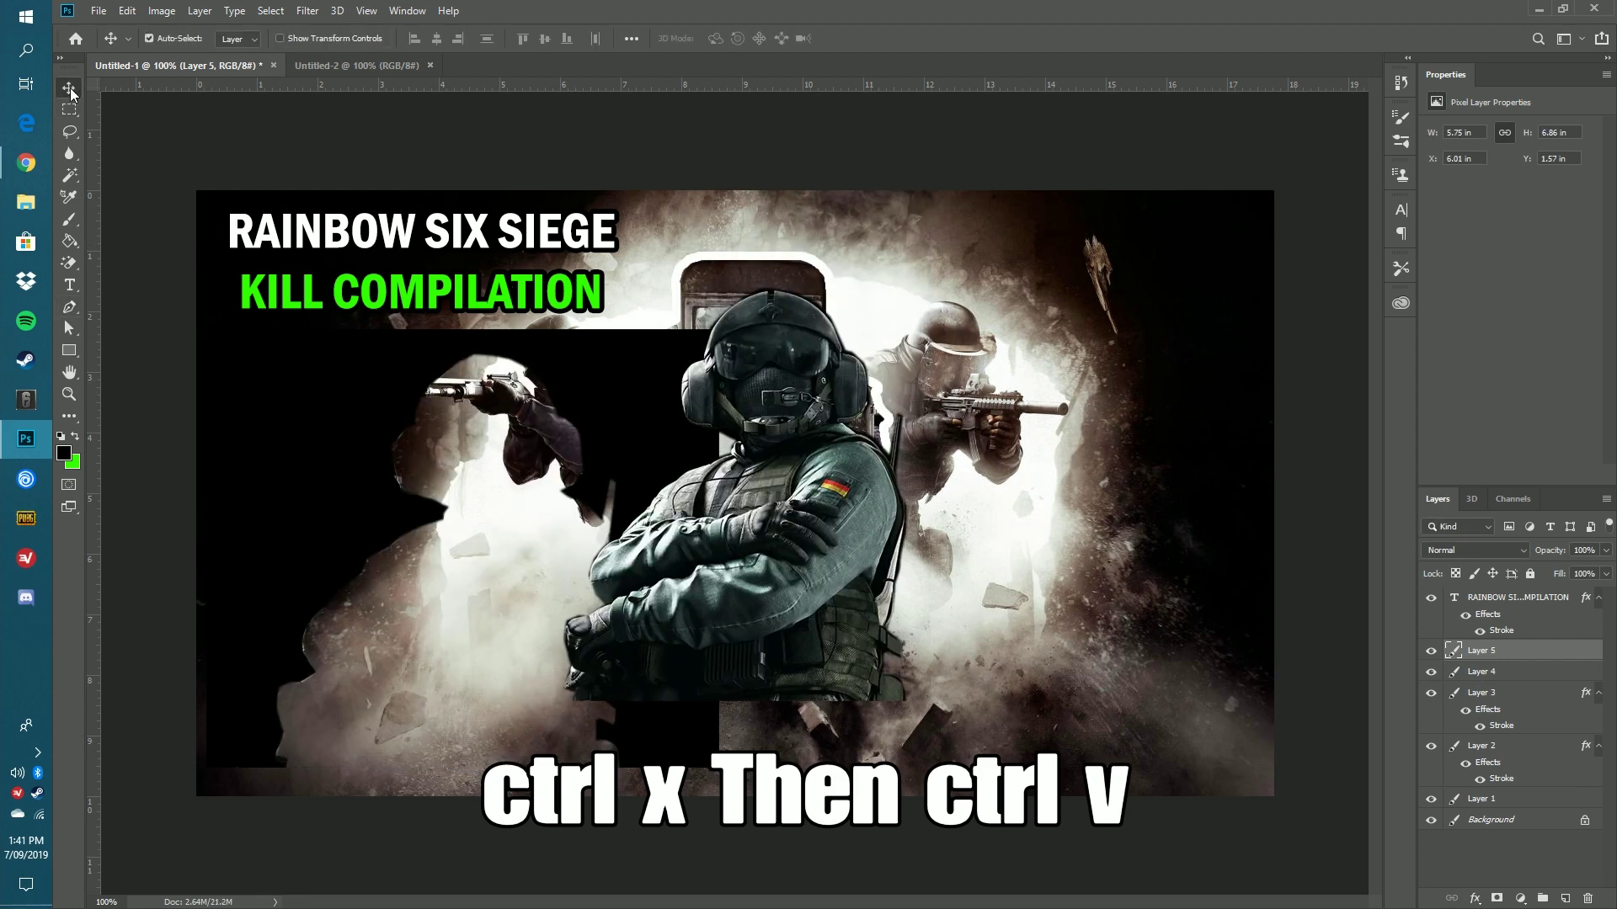
# Delete the leftover Jäger image layer and move the Jäger cutout to the canvas's lower-right corner.
pyautogui.hotkey('alt', '[')
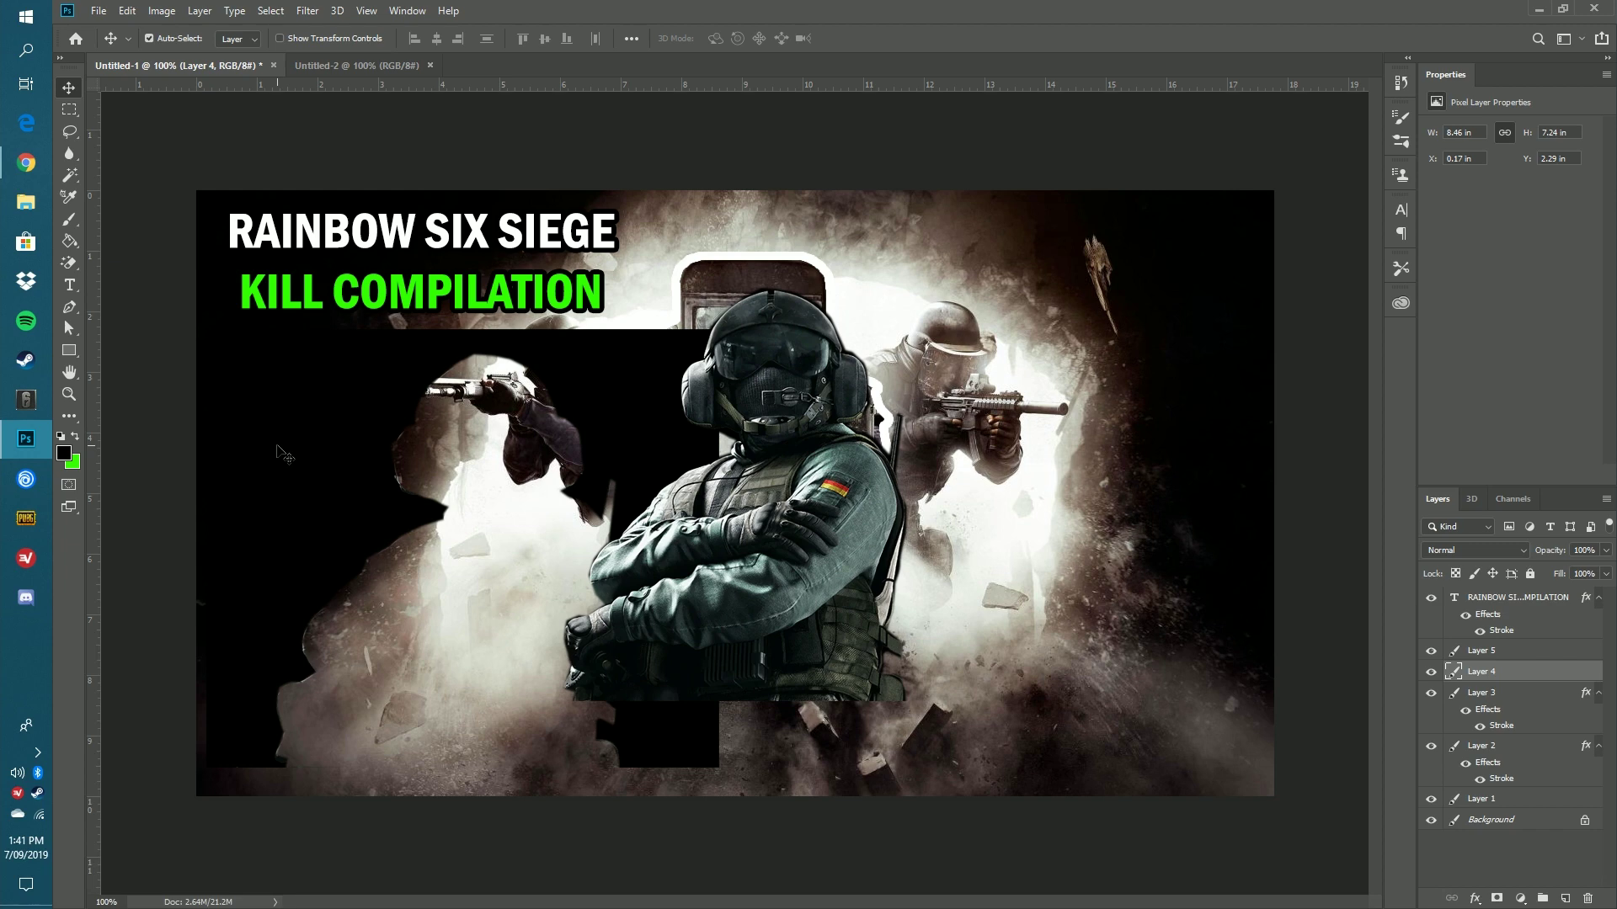
pyautogui.press('Delete')
pyautogui.moveTo(776, 576); pyautogui.dragTo(1112, 664)
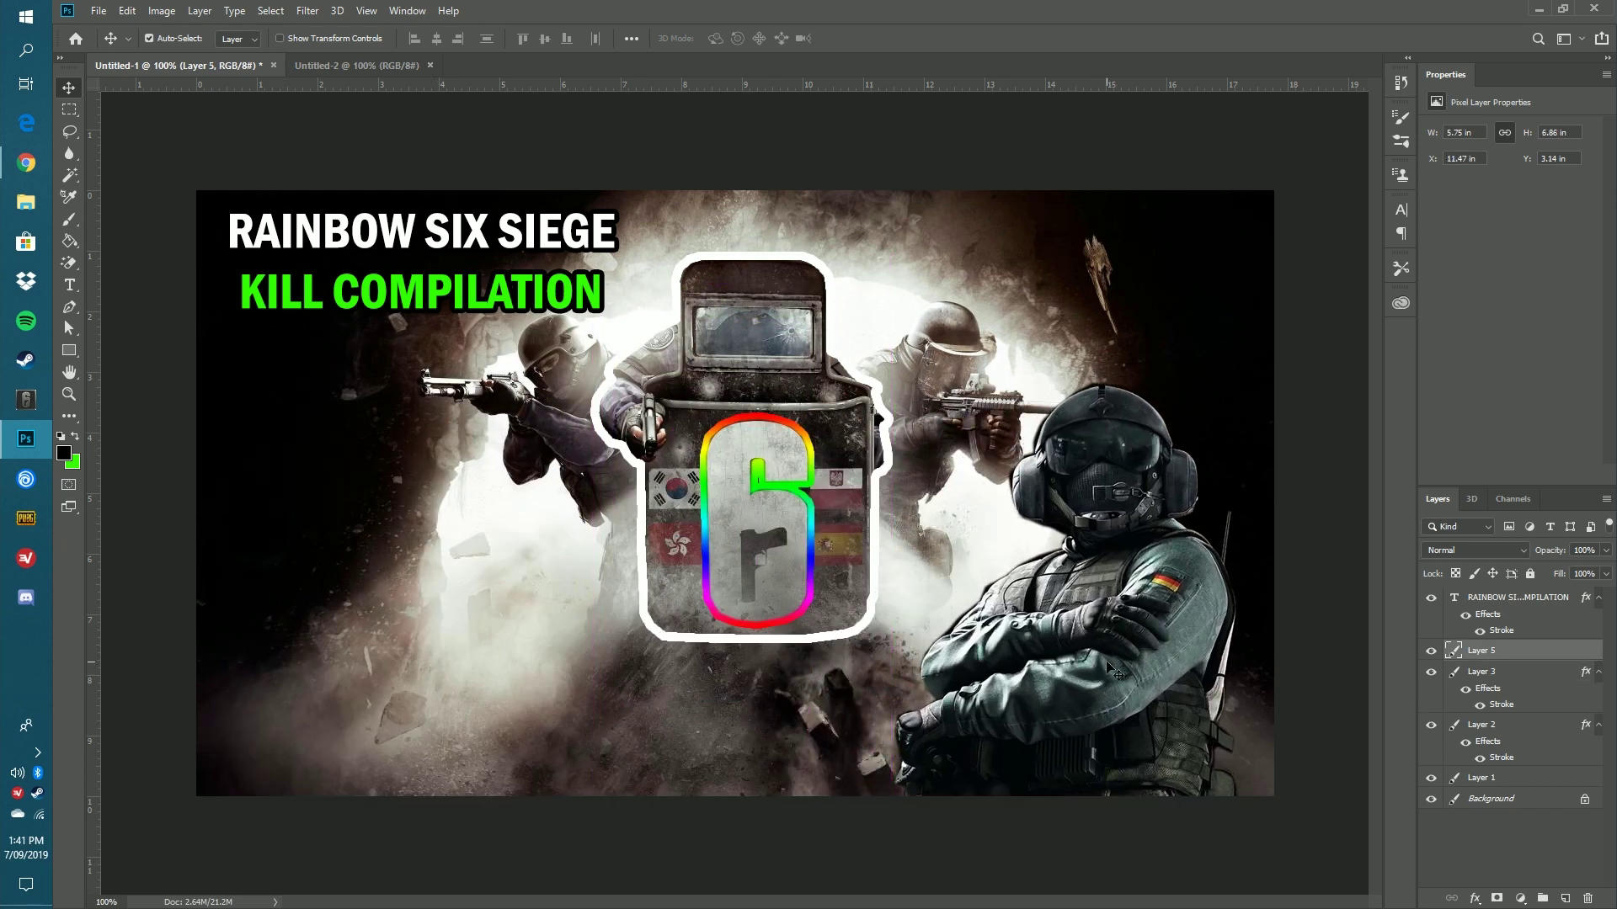
# Add a Stroke layer style to the Jäger cutout with the fill type Color set to black.
pyautogui.rightClick(1509, 656)
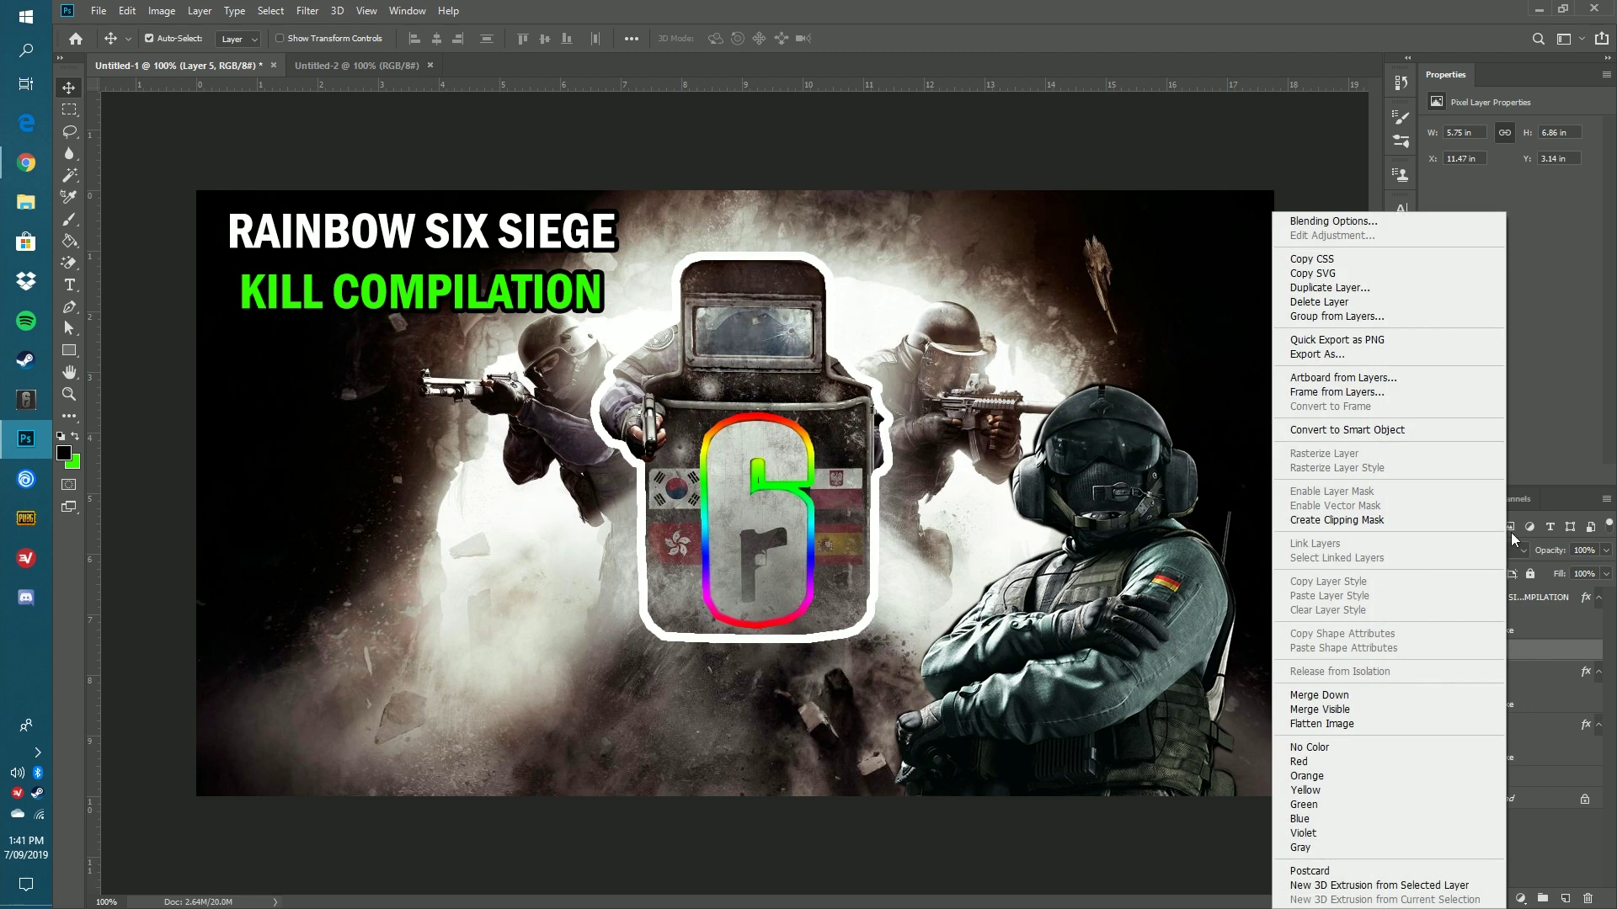
pyautogui.click(1387, 223)
pyautogui.moveTo(971, 211); pyautogui.dragTo(142, 267)
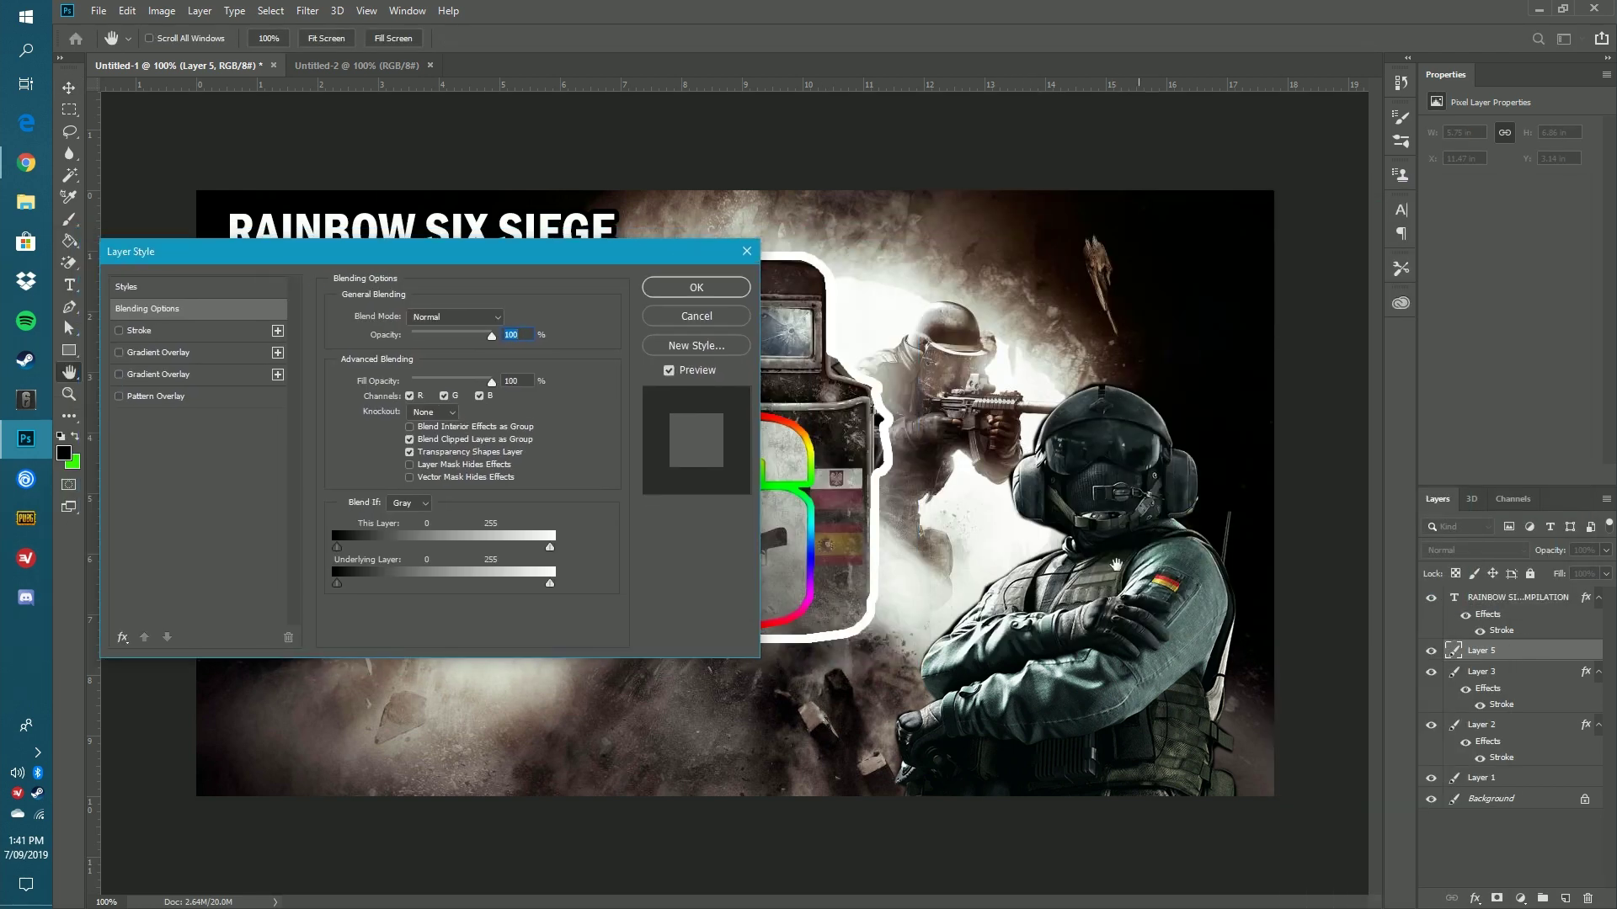
pyautogui.click(125, 333)
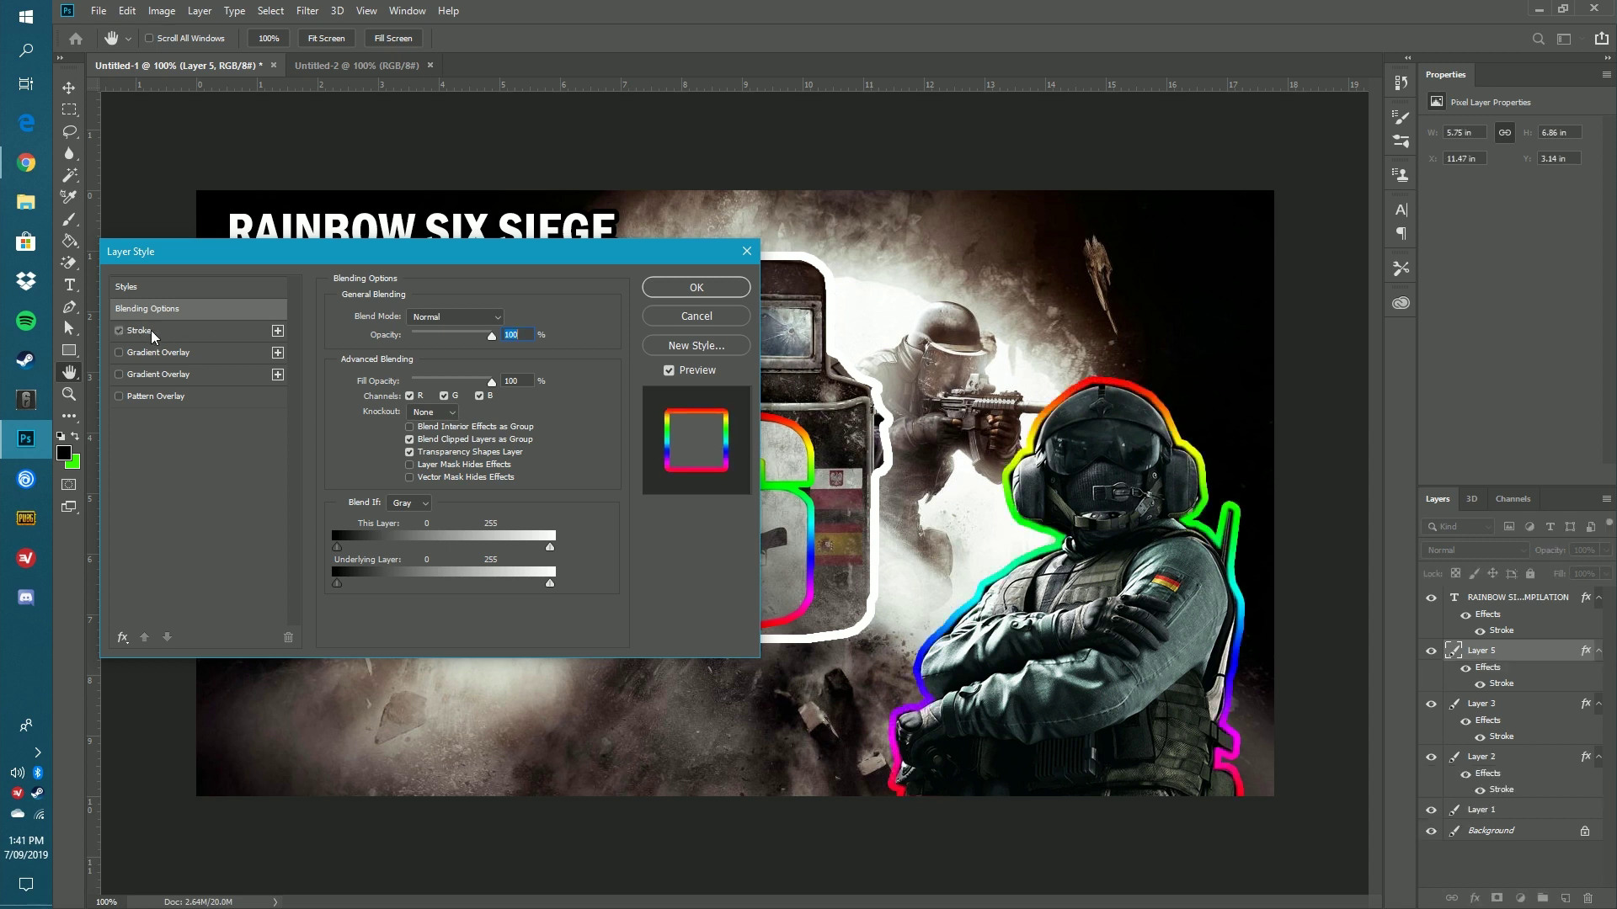
pyautogui.click(410, 413)
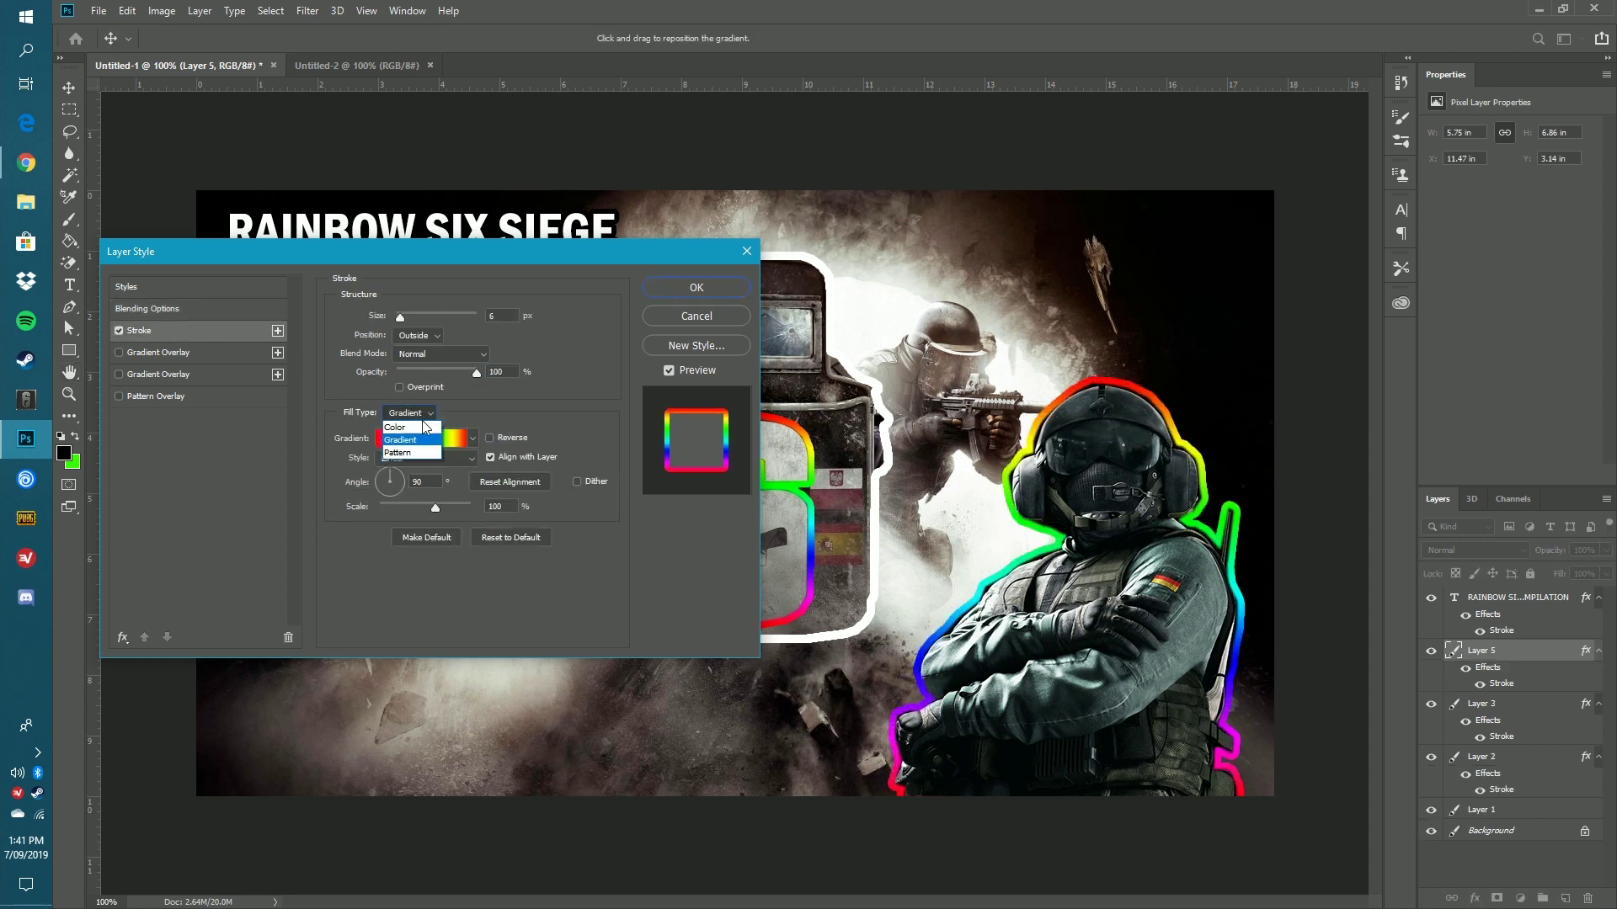
pyautogui.click(417, 428)
pyautogui.click(369, 440)
pyautogui.click(1106, 278)
pyautogui.click(1546, 115)
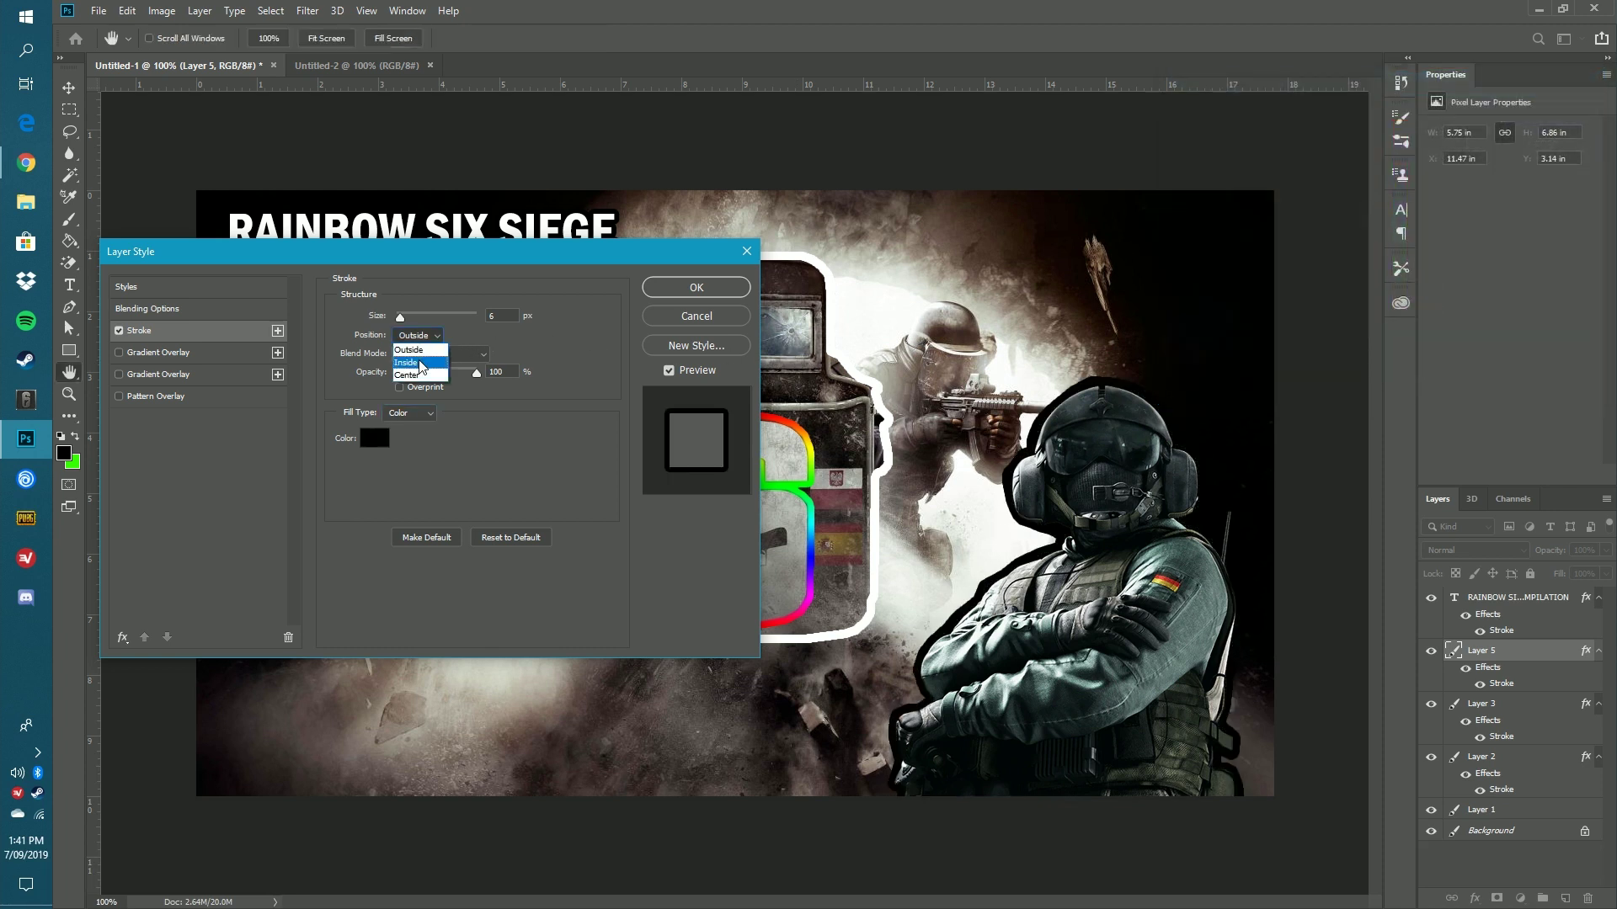
# Try the Inside and Center positions for the Jäger stroke, set it back to Outside at 6 px and apply the style.
pyautogui.click(420, 358)
pyautogui.click(426, 333)
pyautogui.click(436, 369)
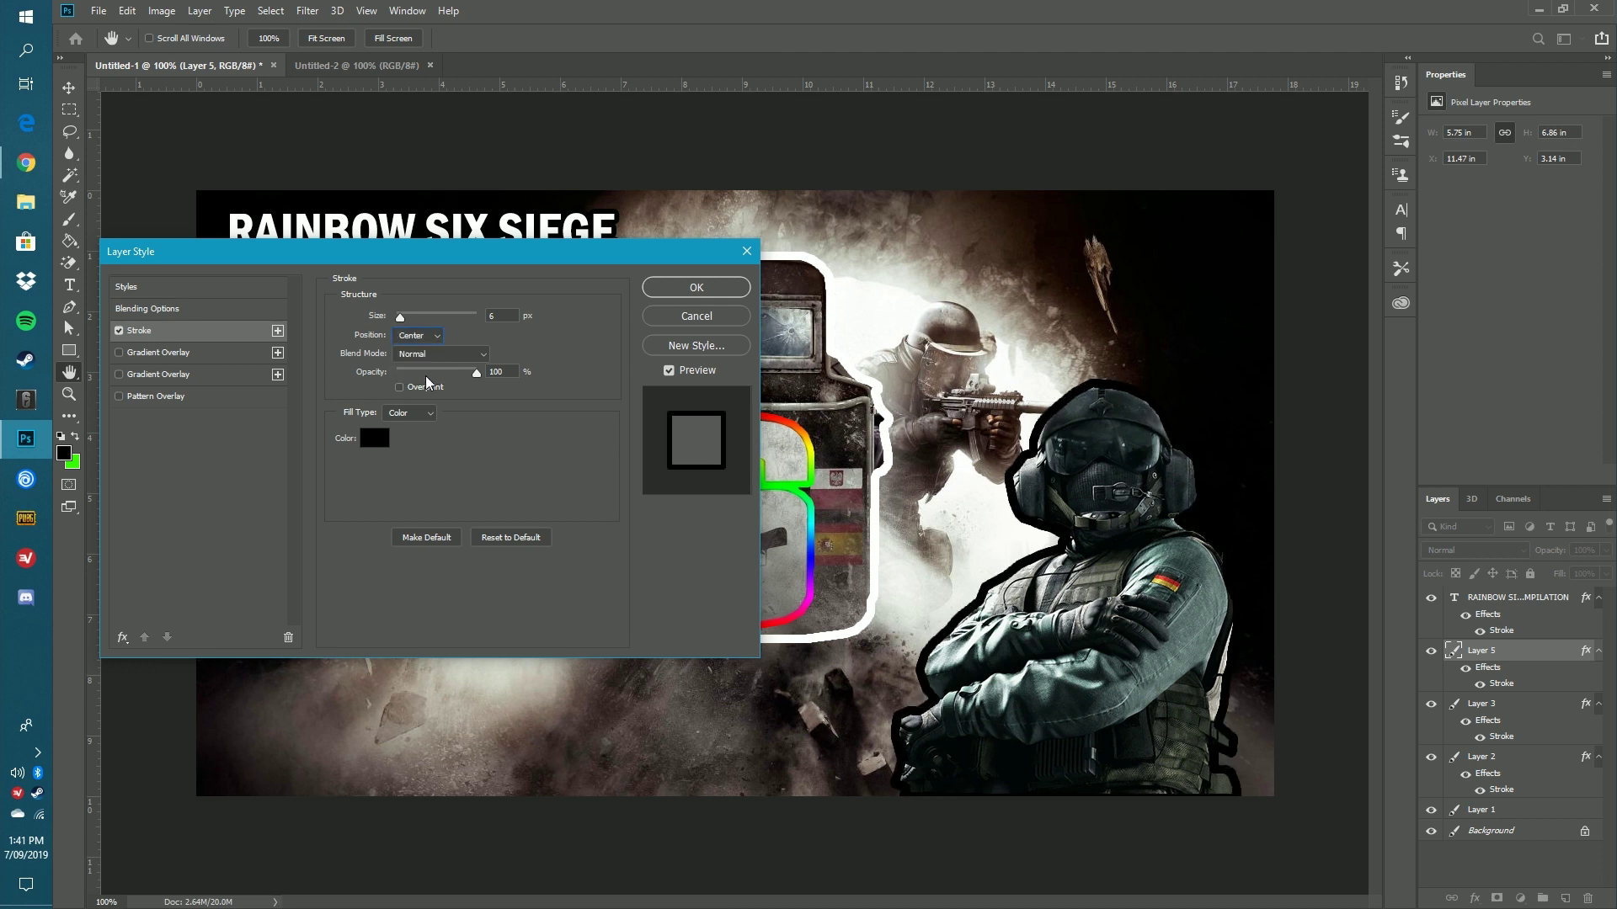
pyautogui.click(418, 335)
pyautogui.click(417, 345)
pyautogui.moveTo(399, 316); pyautogui.dragTo(401, 318)
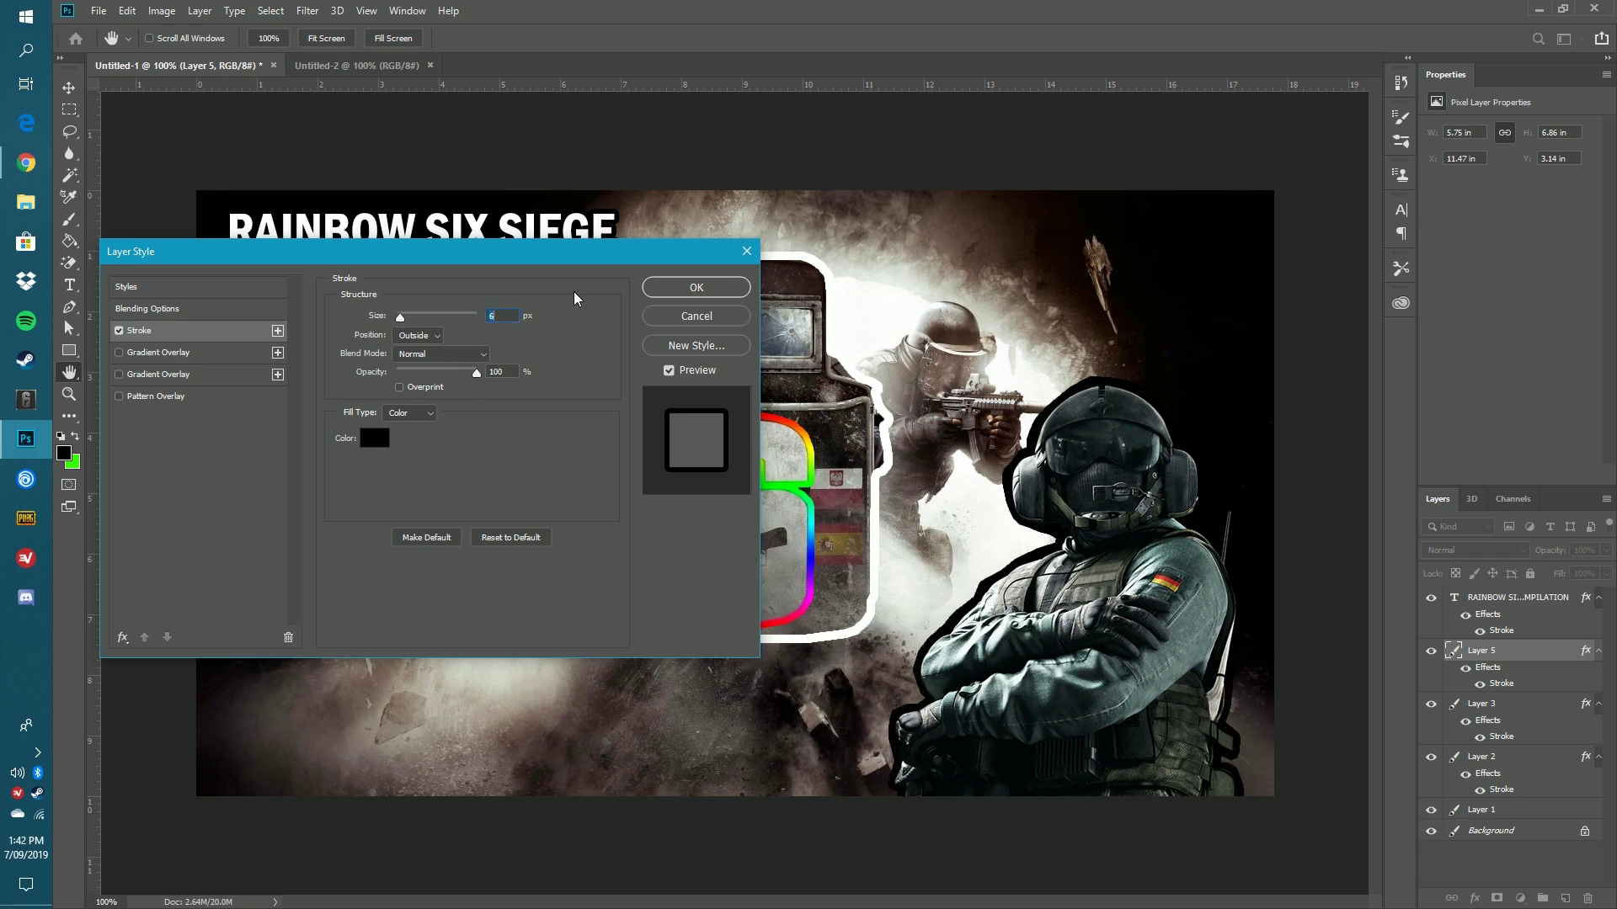
pyautogui.click(666, 285)
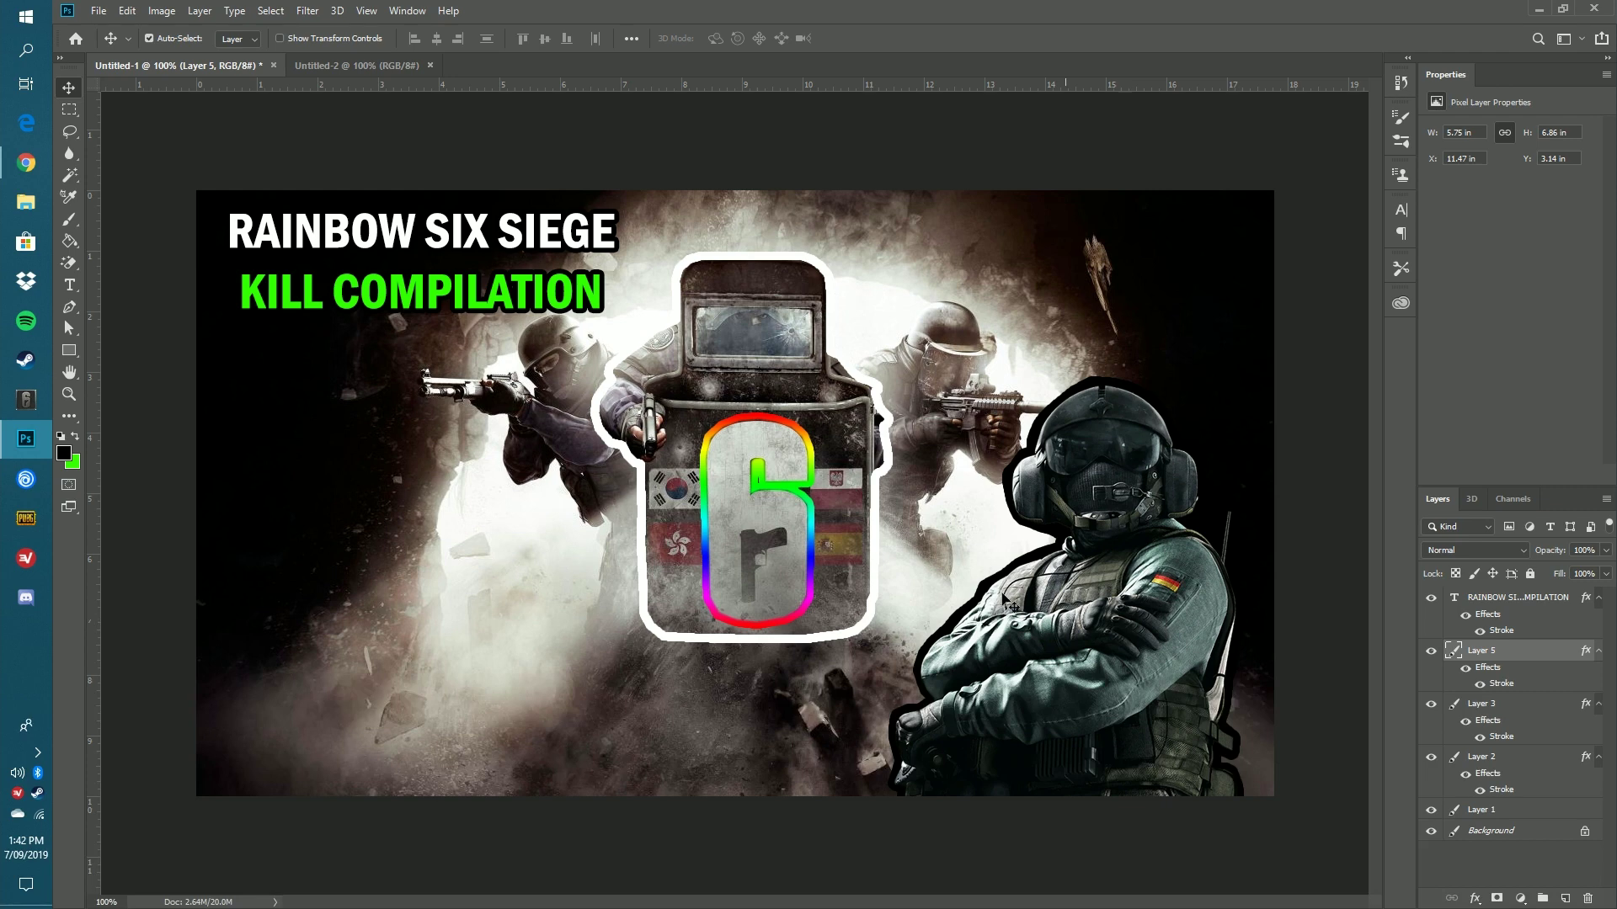
# Add a text box reading "LIKE A PRO" between the shield and the Jäger's helmet.
pyautogui.click(69, 285)
pyautogui.moveTo(836, 429); pyautogui.dragTo(1129, 565)
pyautogui.write('LIKE A PRO')
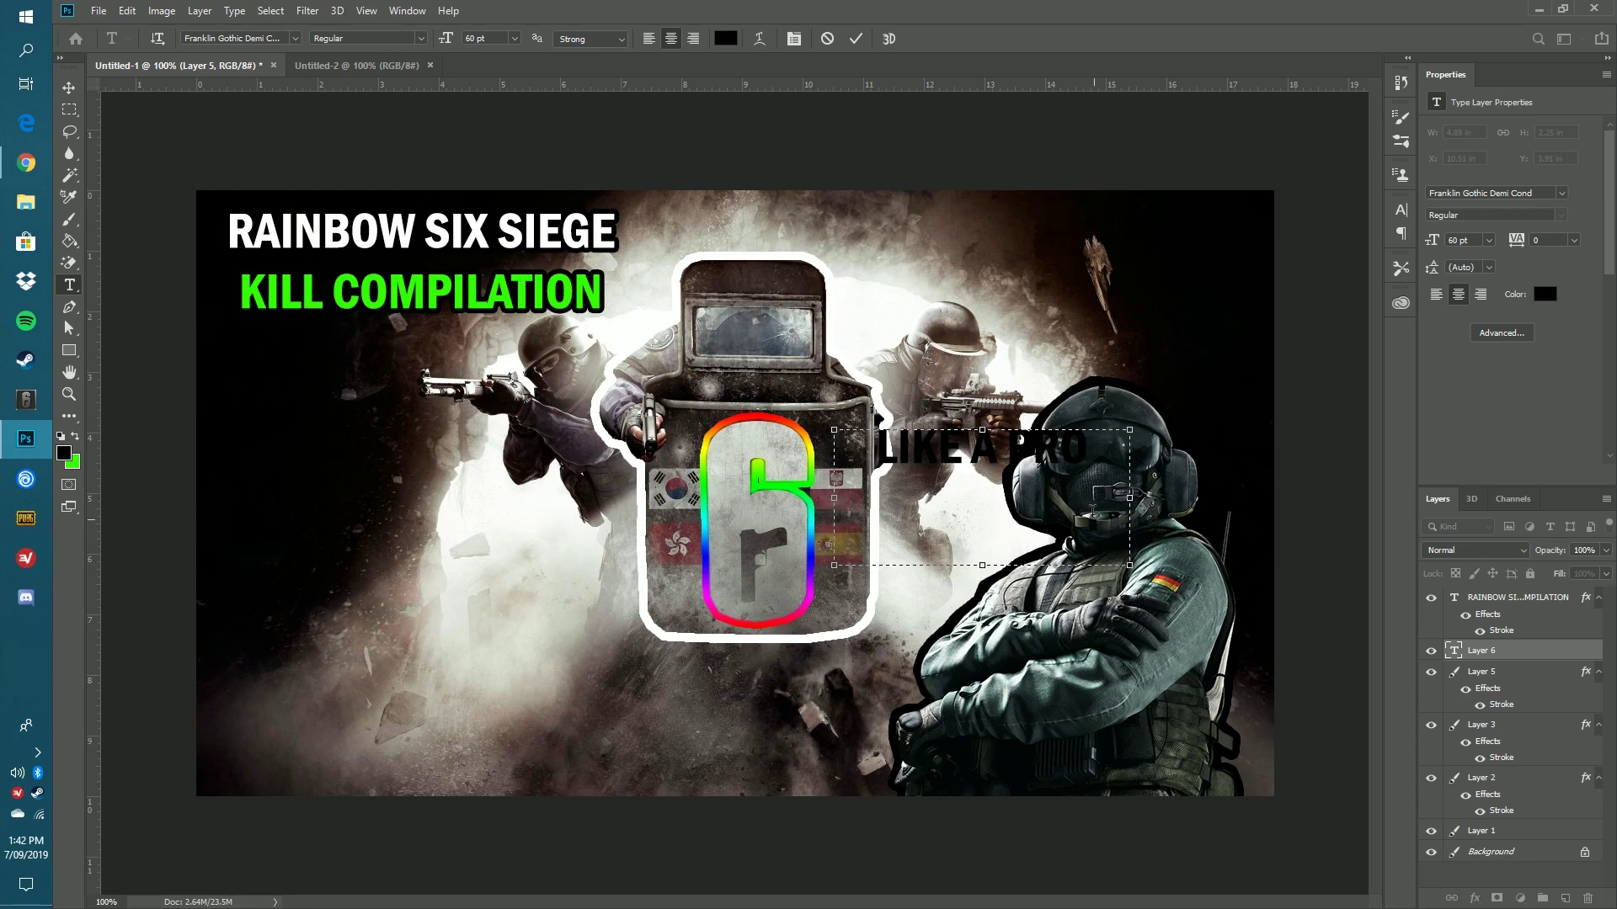
# Set the "LIKE A PRO" text color to white (ffffff) and move the text slightly down beside the Jäger's helmet.
pyautogui.moveTo(1117, 478); pyautogui.dragTo(722, 412)
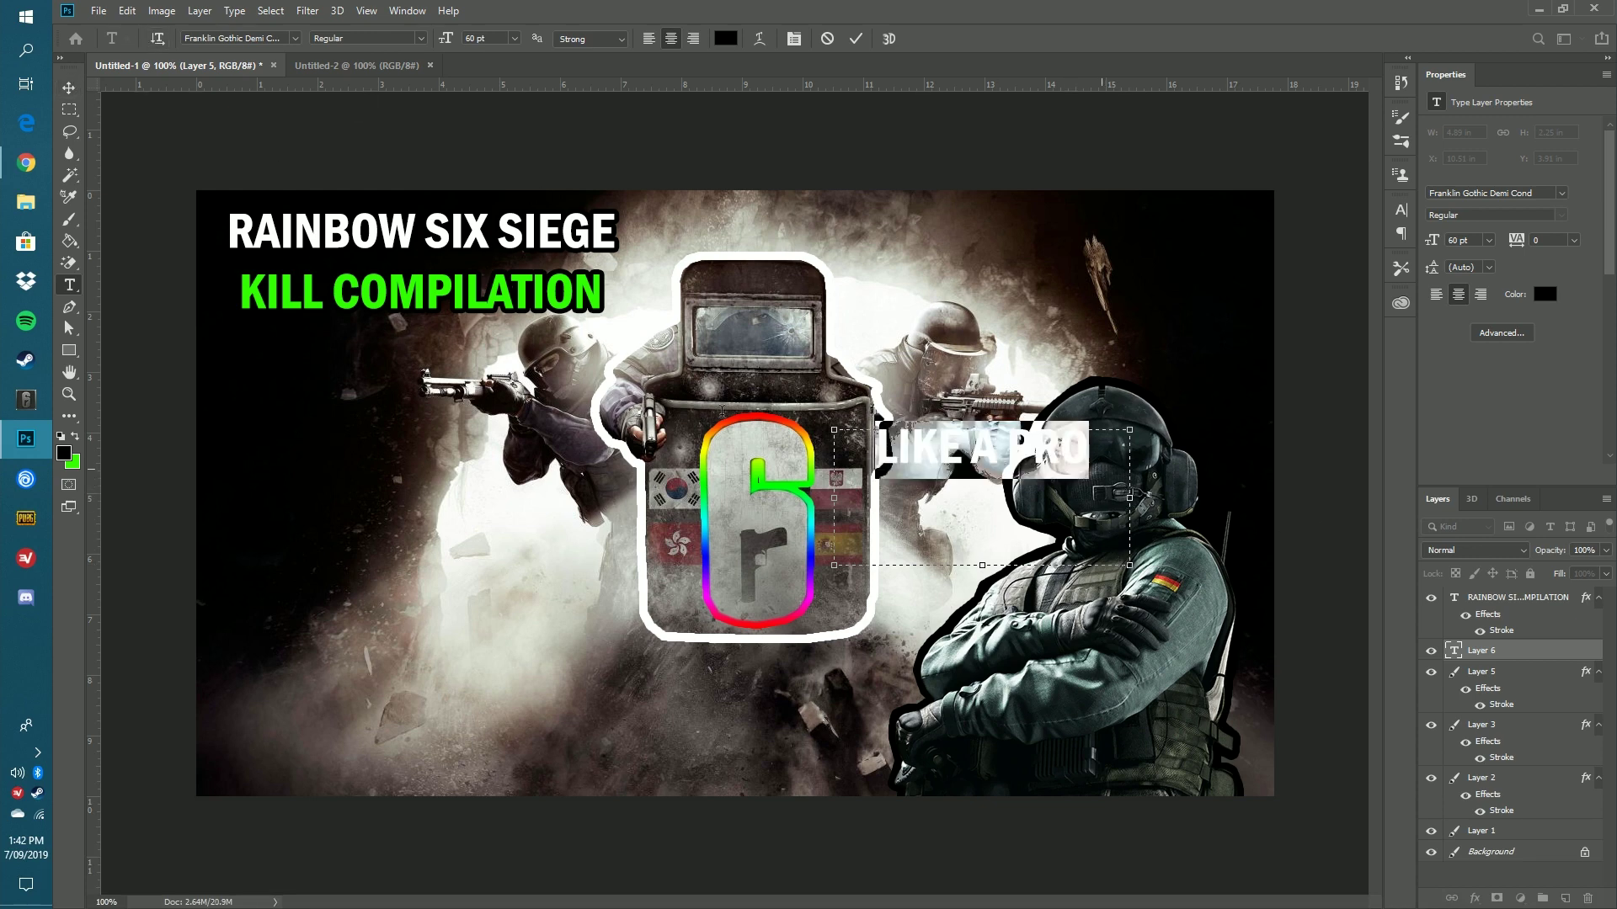
pyautogui.click(725, 38)
pyautogui.click(1456, 386)
pyautogui.write('ffffff')
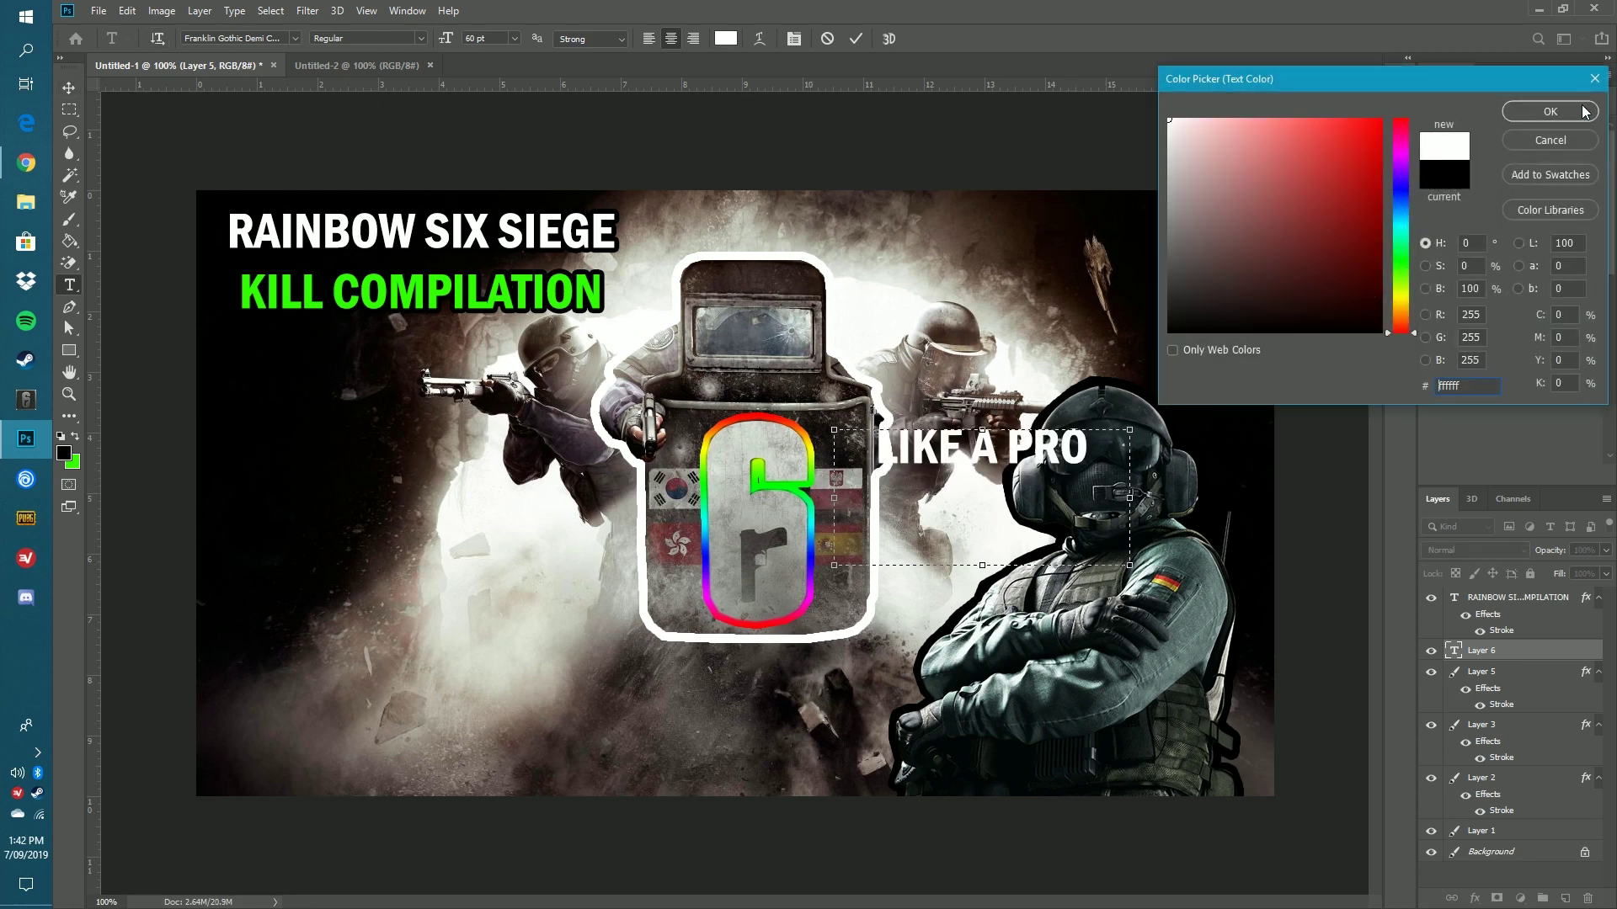
pyautogui.click(1566, 112)
pyautogui.click(69, 87)
pyautogui.moveTo(1002, 452); pyautogui.dragTo(1009, 502)
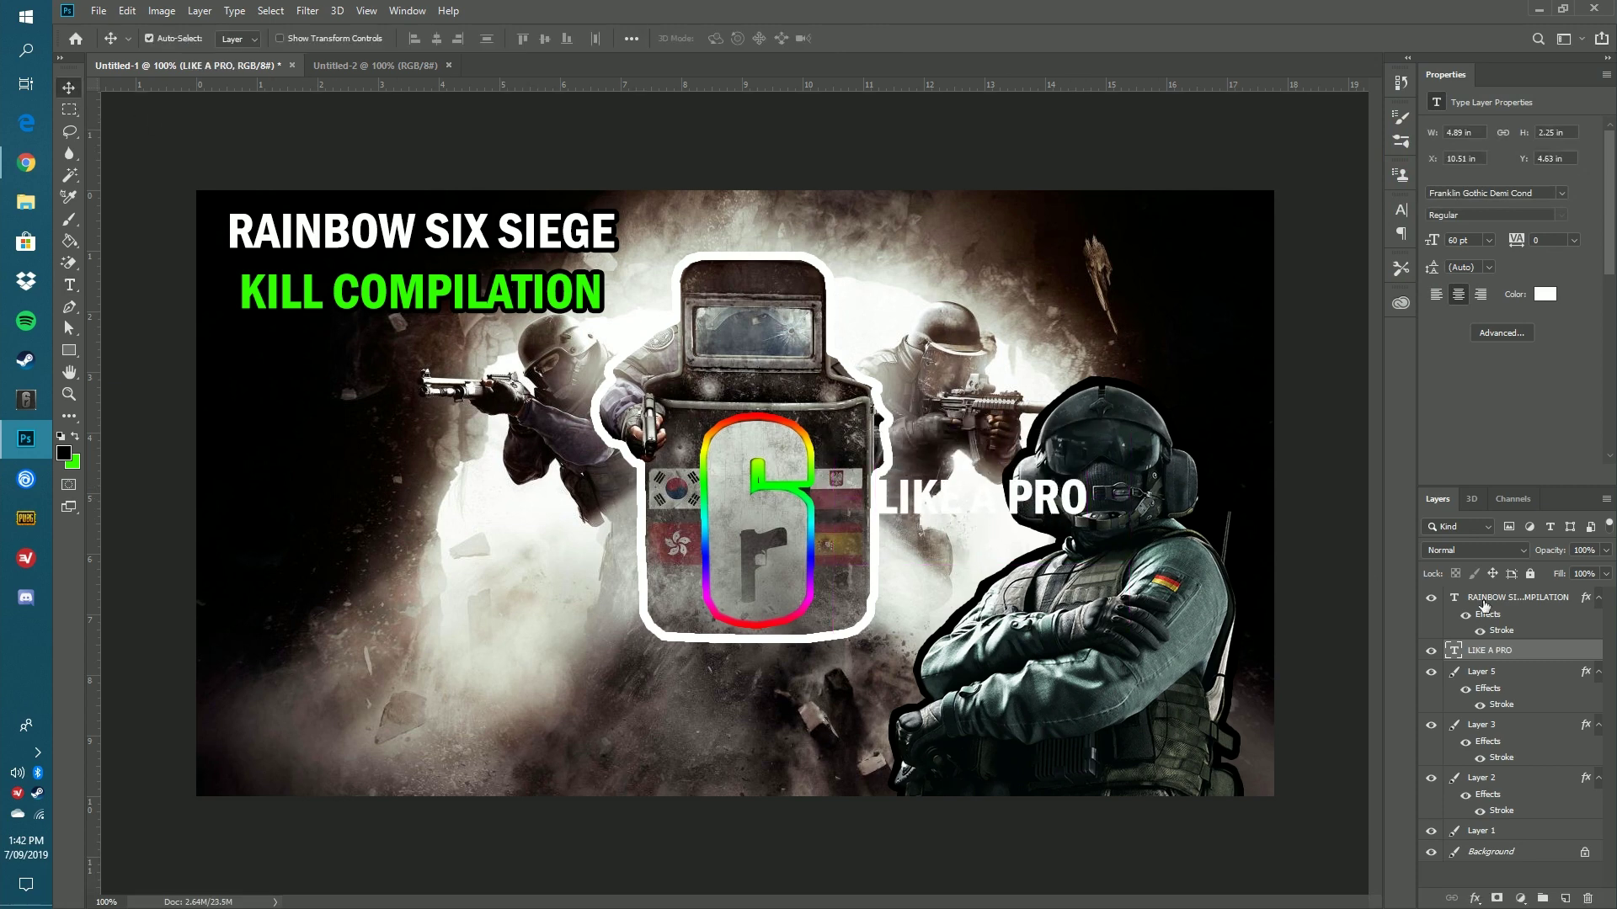
# Apply a black Stroke layer style to the "LIKE A PRO" text.
pyautogui.rightClick(1535, 651)
pyautogui.click(1381, 160)
pyautogui.click(120, 331)
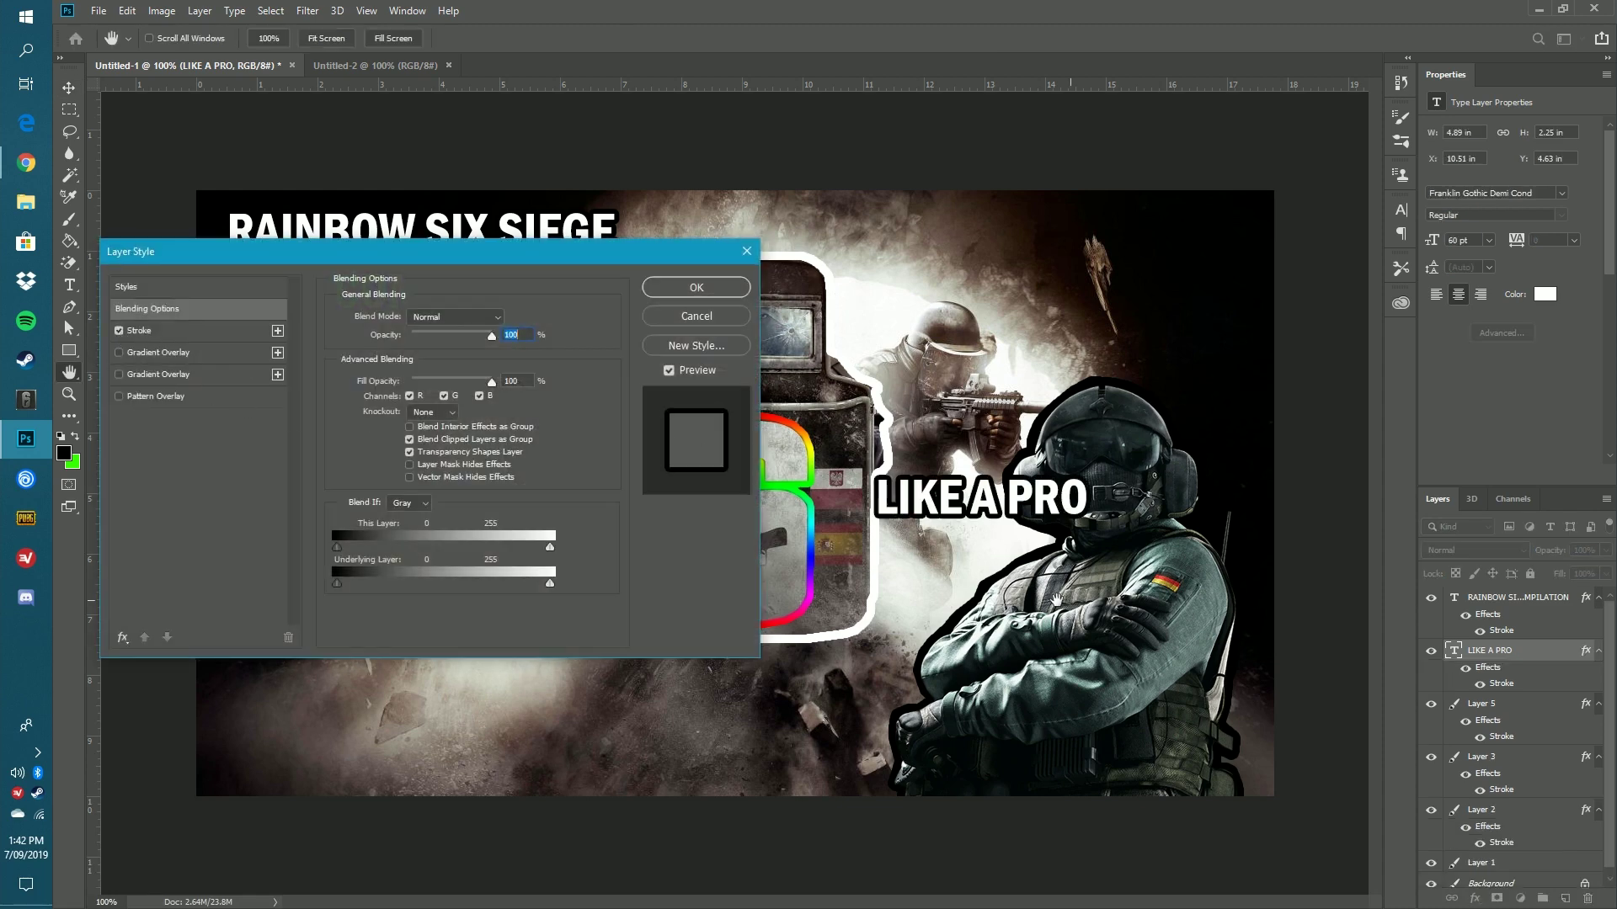
pyautogui.click(694, 291)
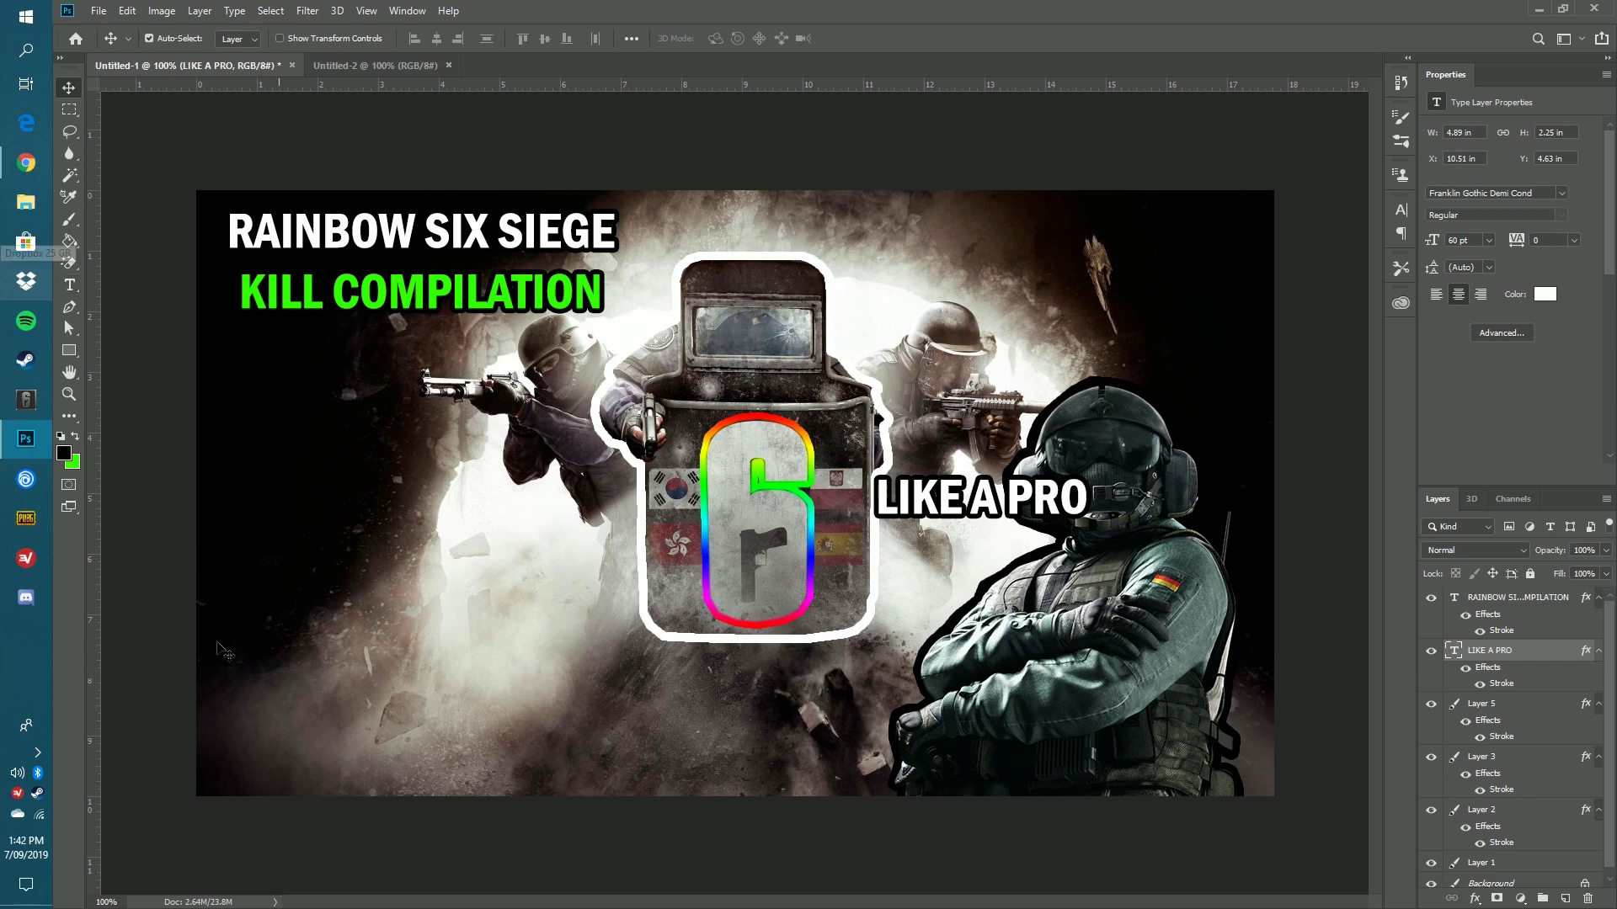
# Switch to Chrome, close the Jäger search tab and search Google Images for "rainbow six siege map".
pyautogui.click(26, 163)
pyautogui.click(297, 15)
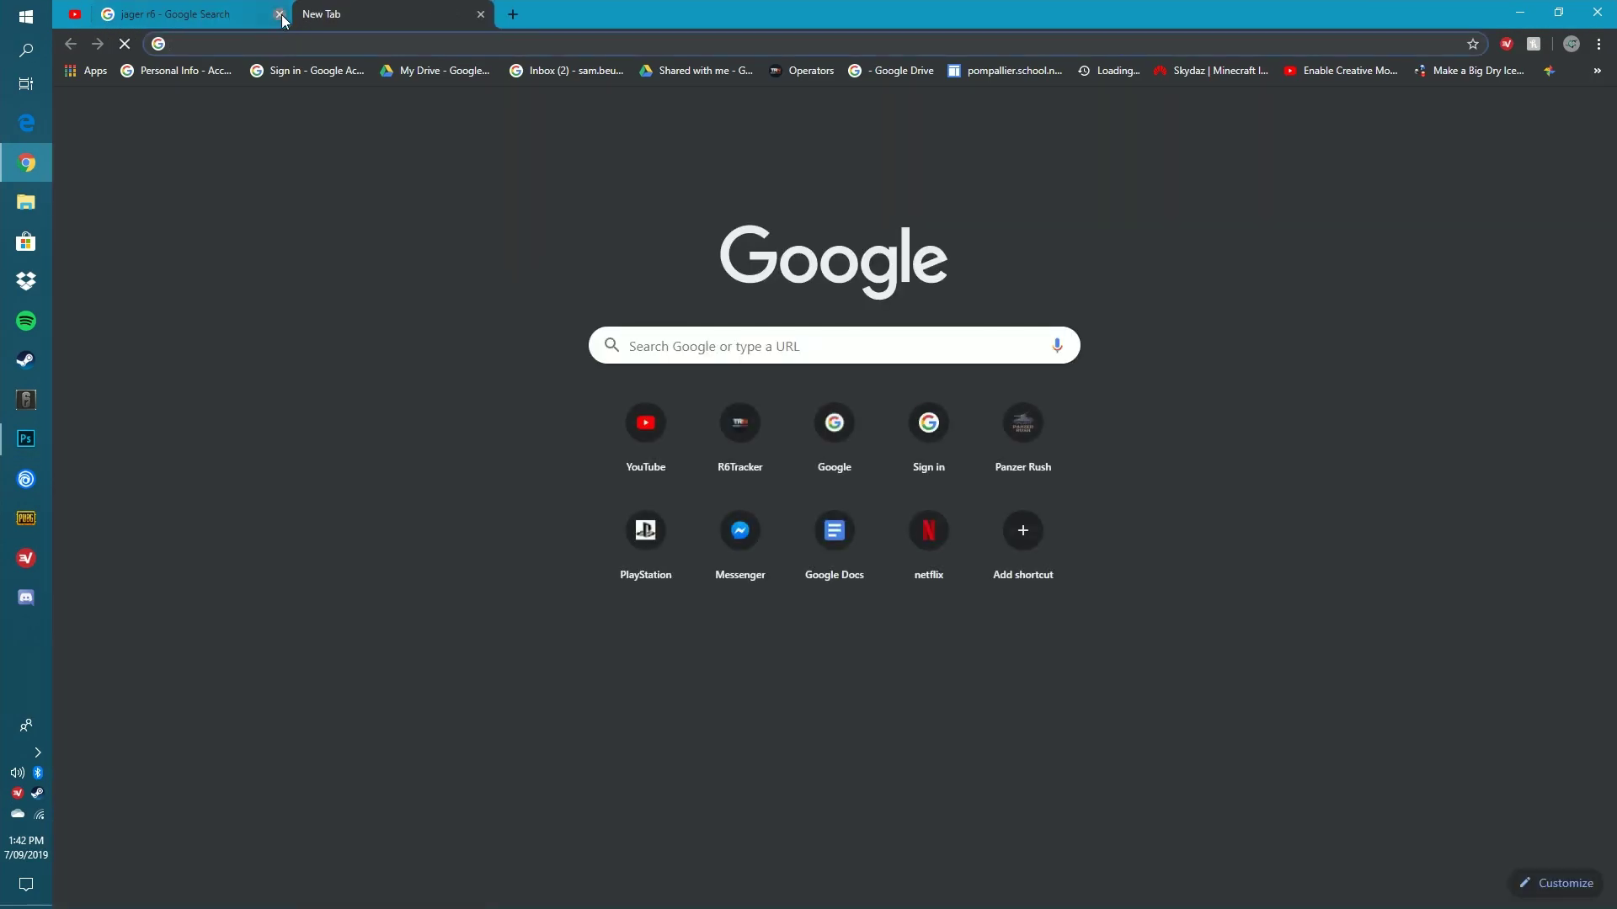
pyautogui.click(280, 14)
pyautogui.write('rainbow six siege ')
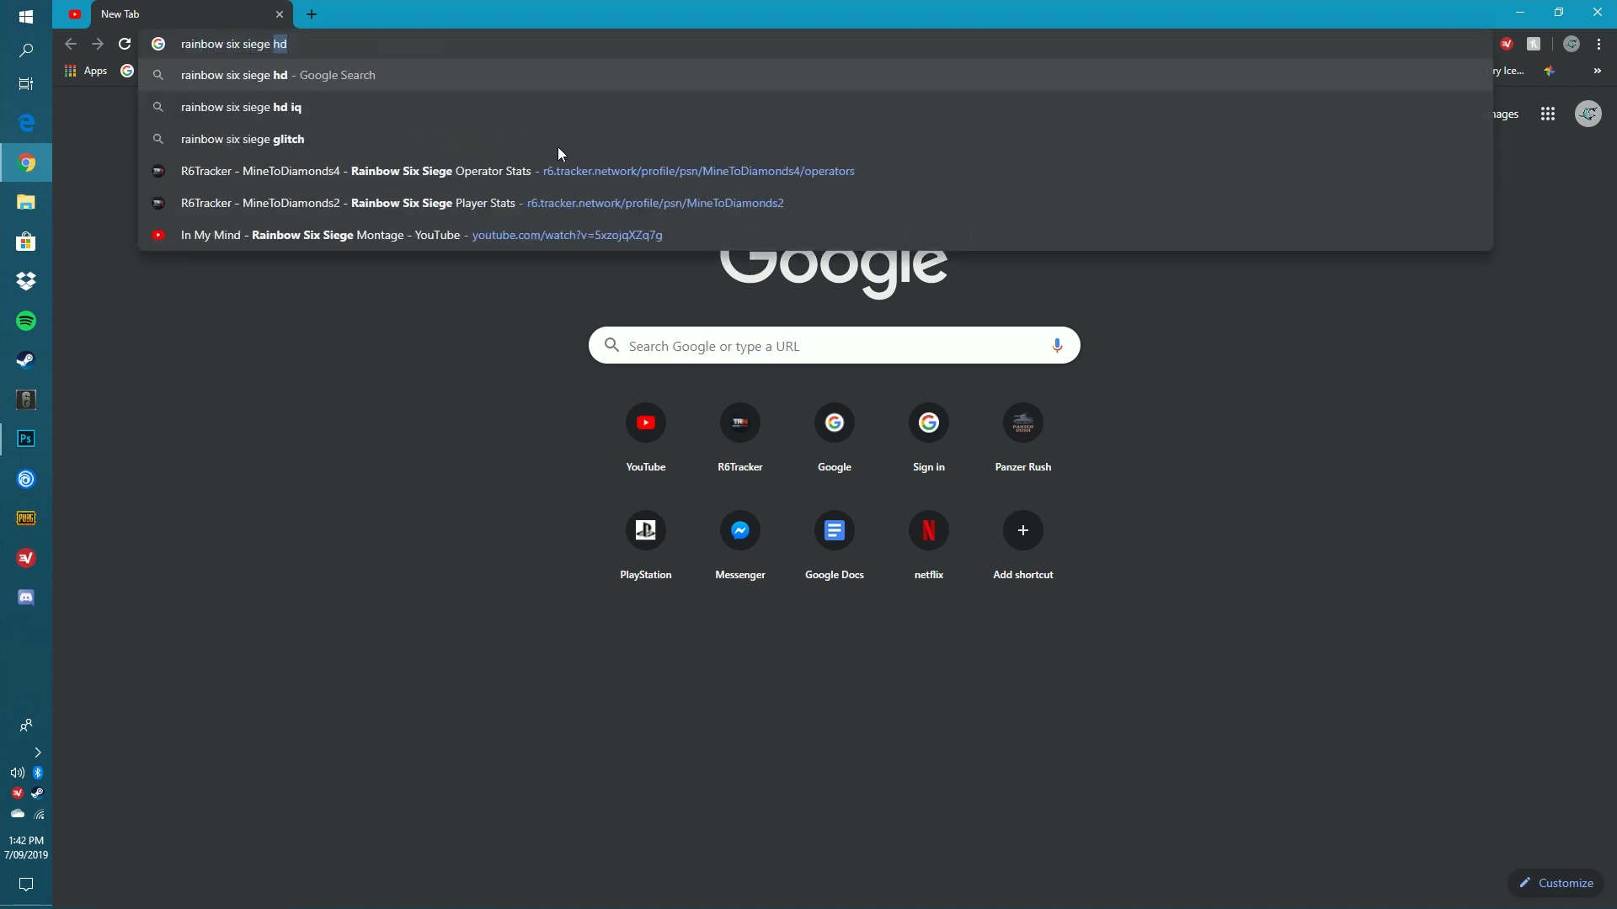
pyautogui.write('map')
pyautogui.press('Return')
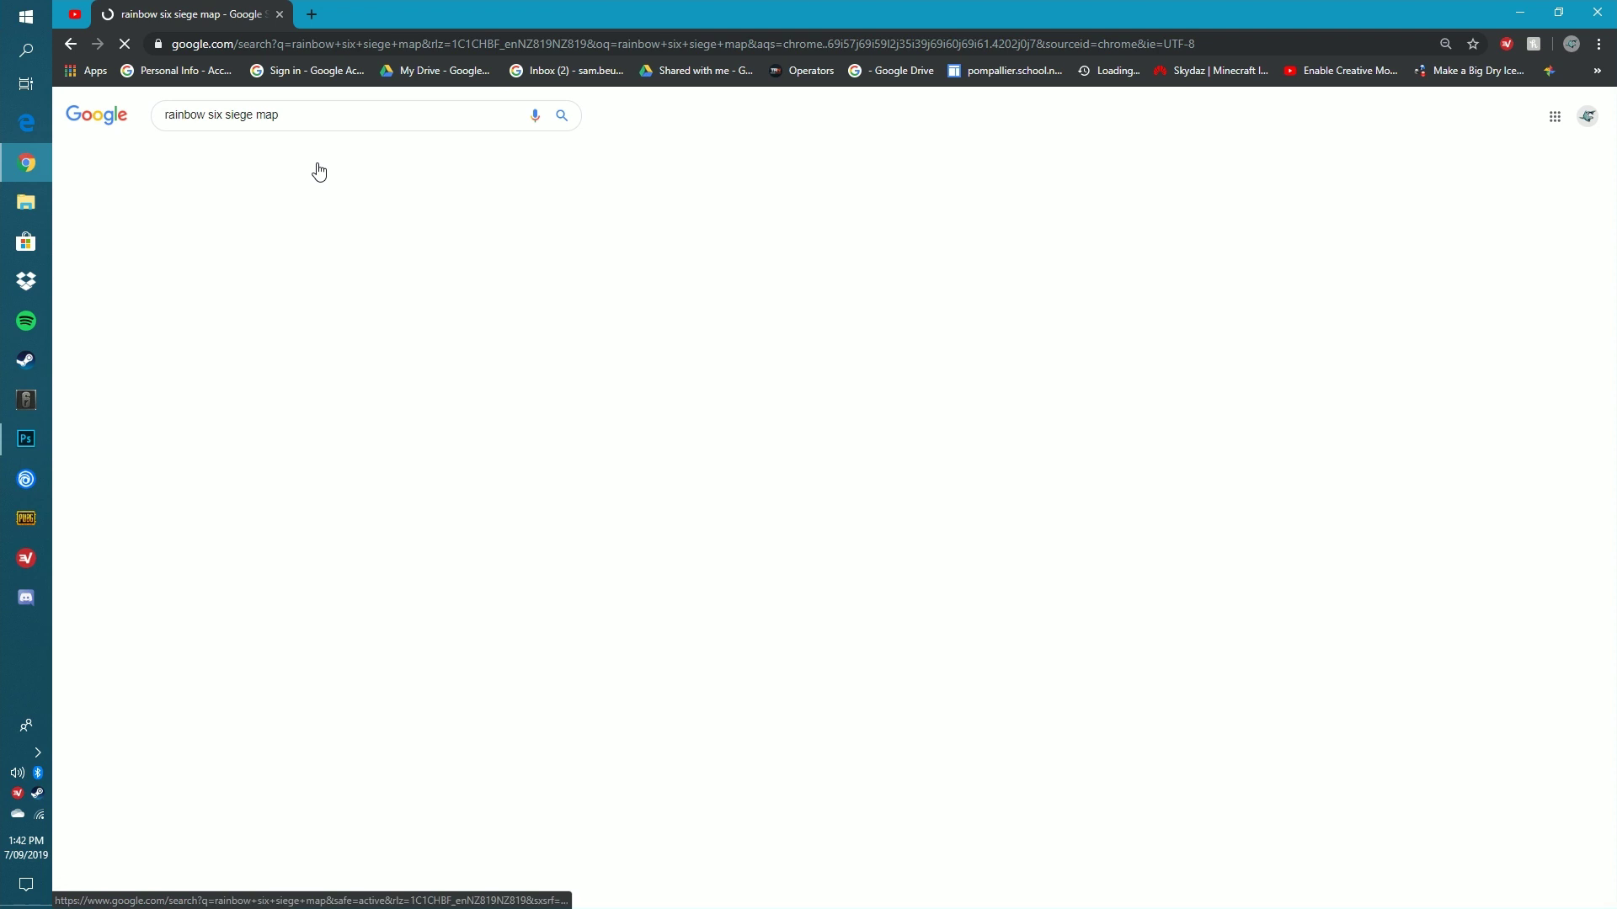
pyautogui.click(227, 157)
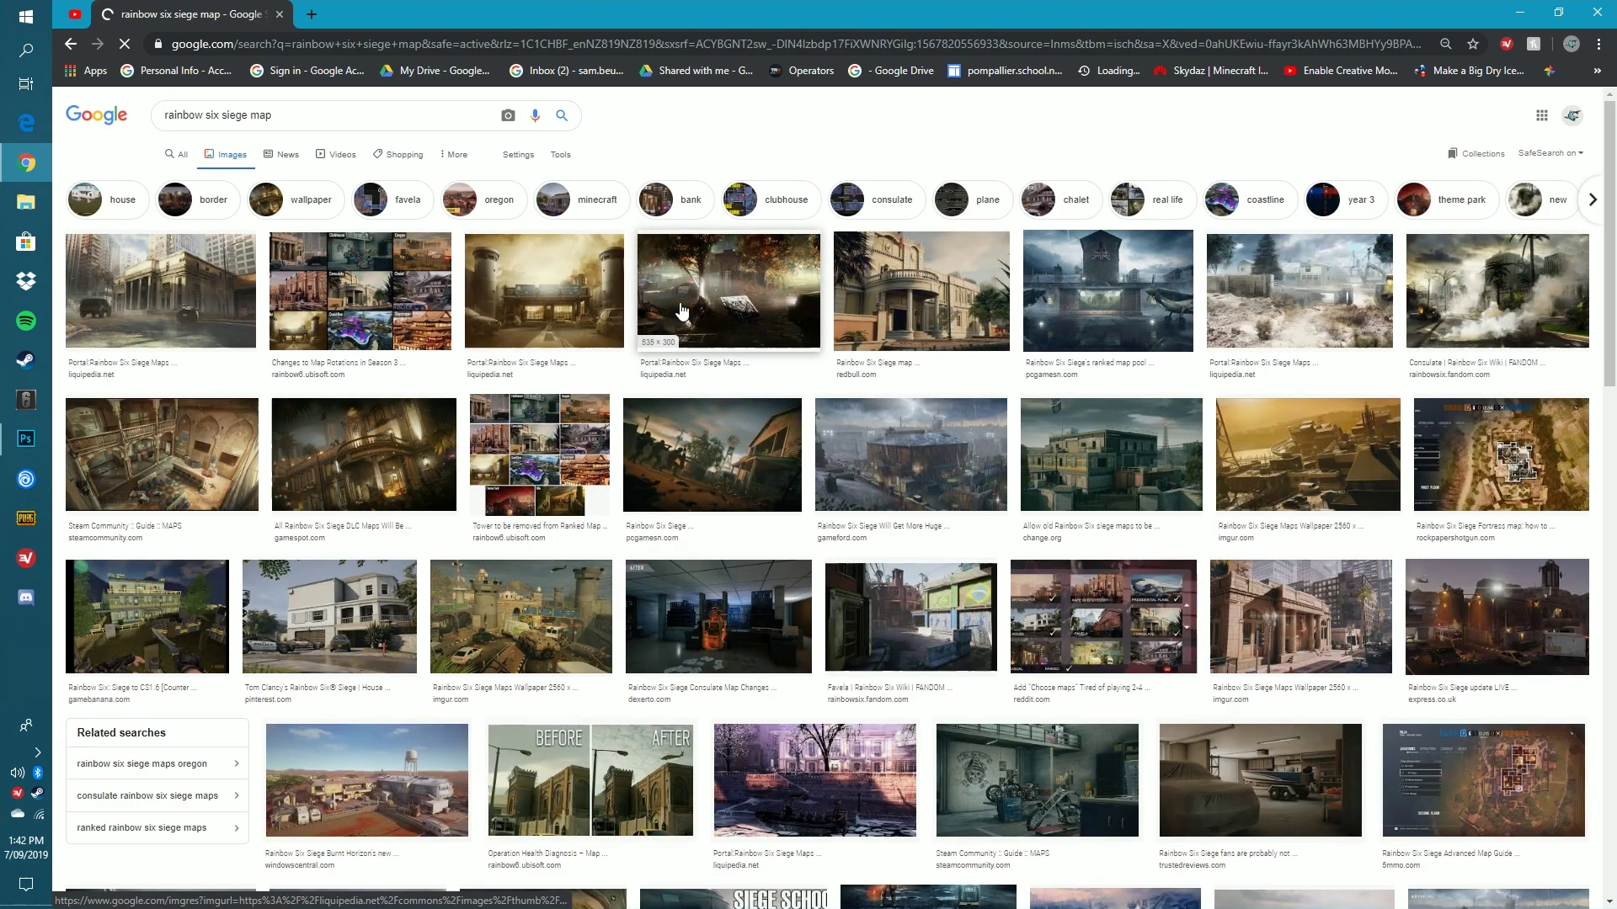
# Open the preview of the Liquipedia map image with autumn trees and copy the image.
pyautogui.click(712, 337)
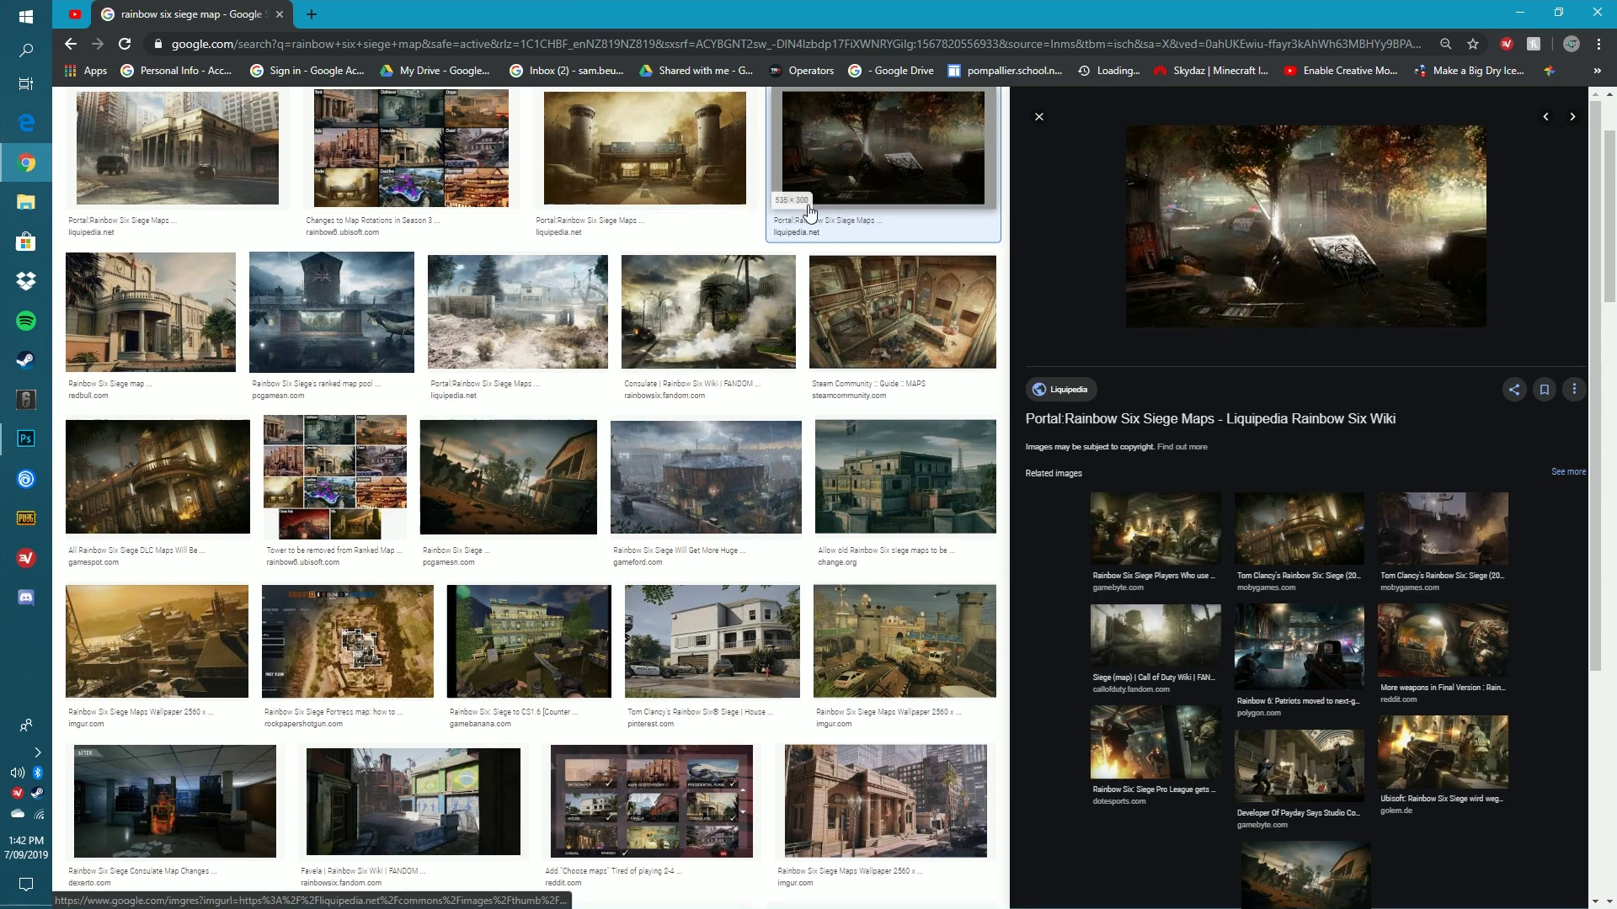
pyautogui.rightClick(1334, 242)
pyautogui.click(1396, 402)
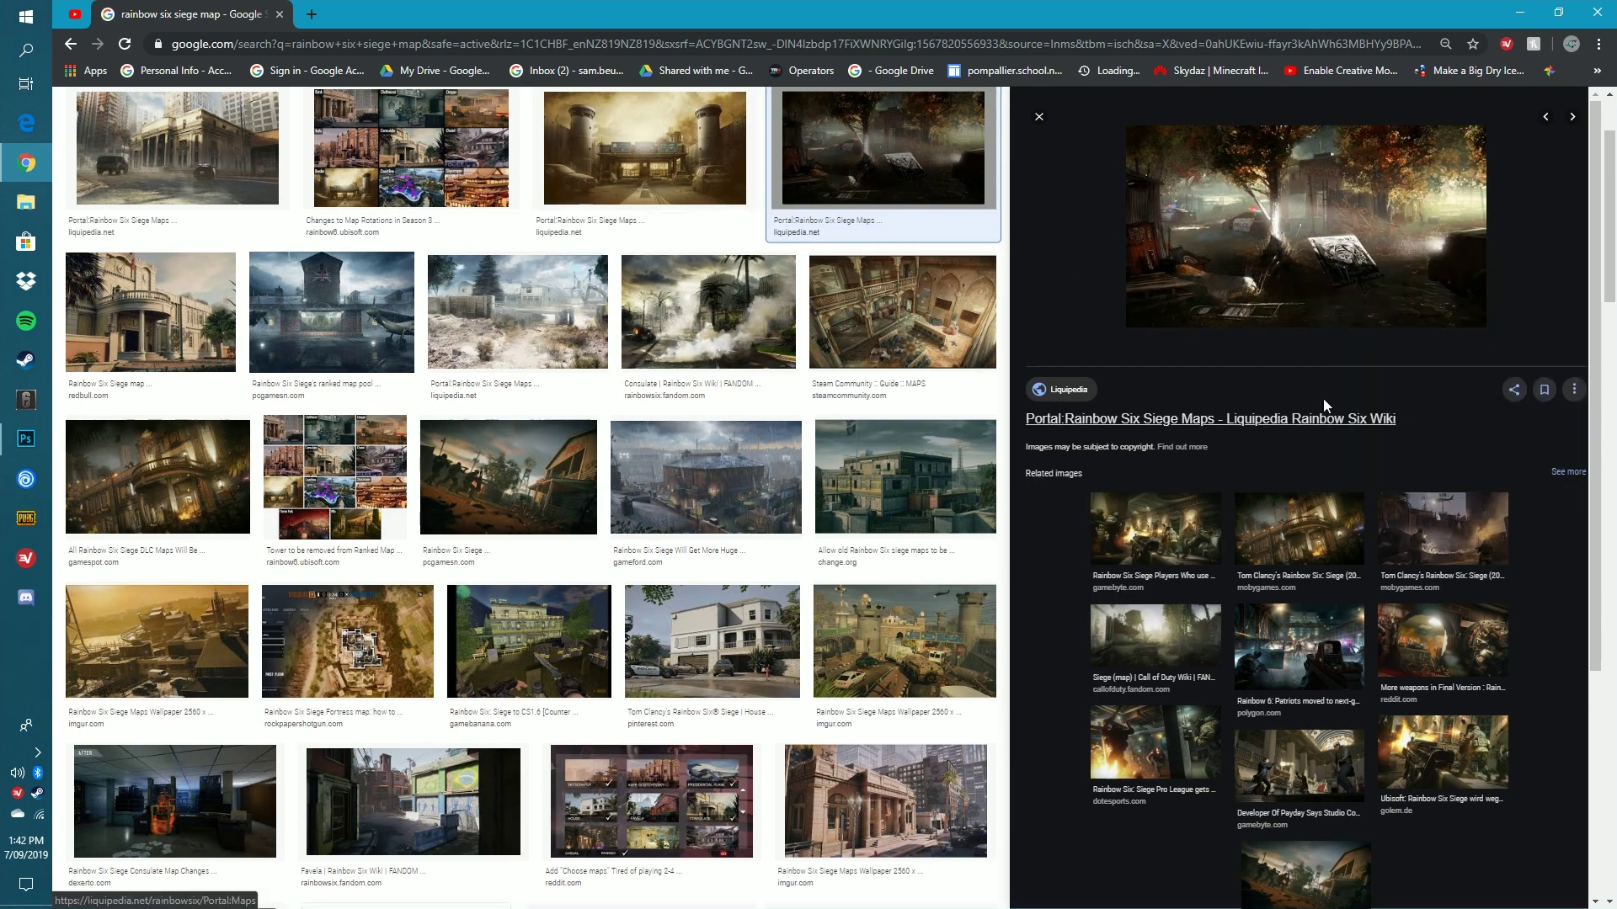
# Switch to Photoshop, paste the map image and place it in the canvas's lower-left corner.
pyautogui.click(26, 438)
pyautogui.hotkey('ctrl', 'v')
pyautogui.moveTo(766, 503); pyautogui.dragTo(457, 671)
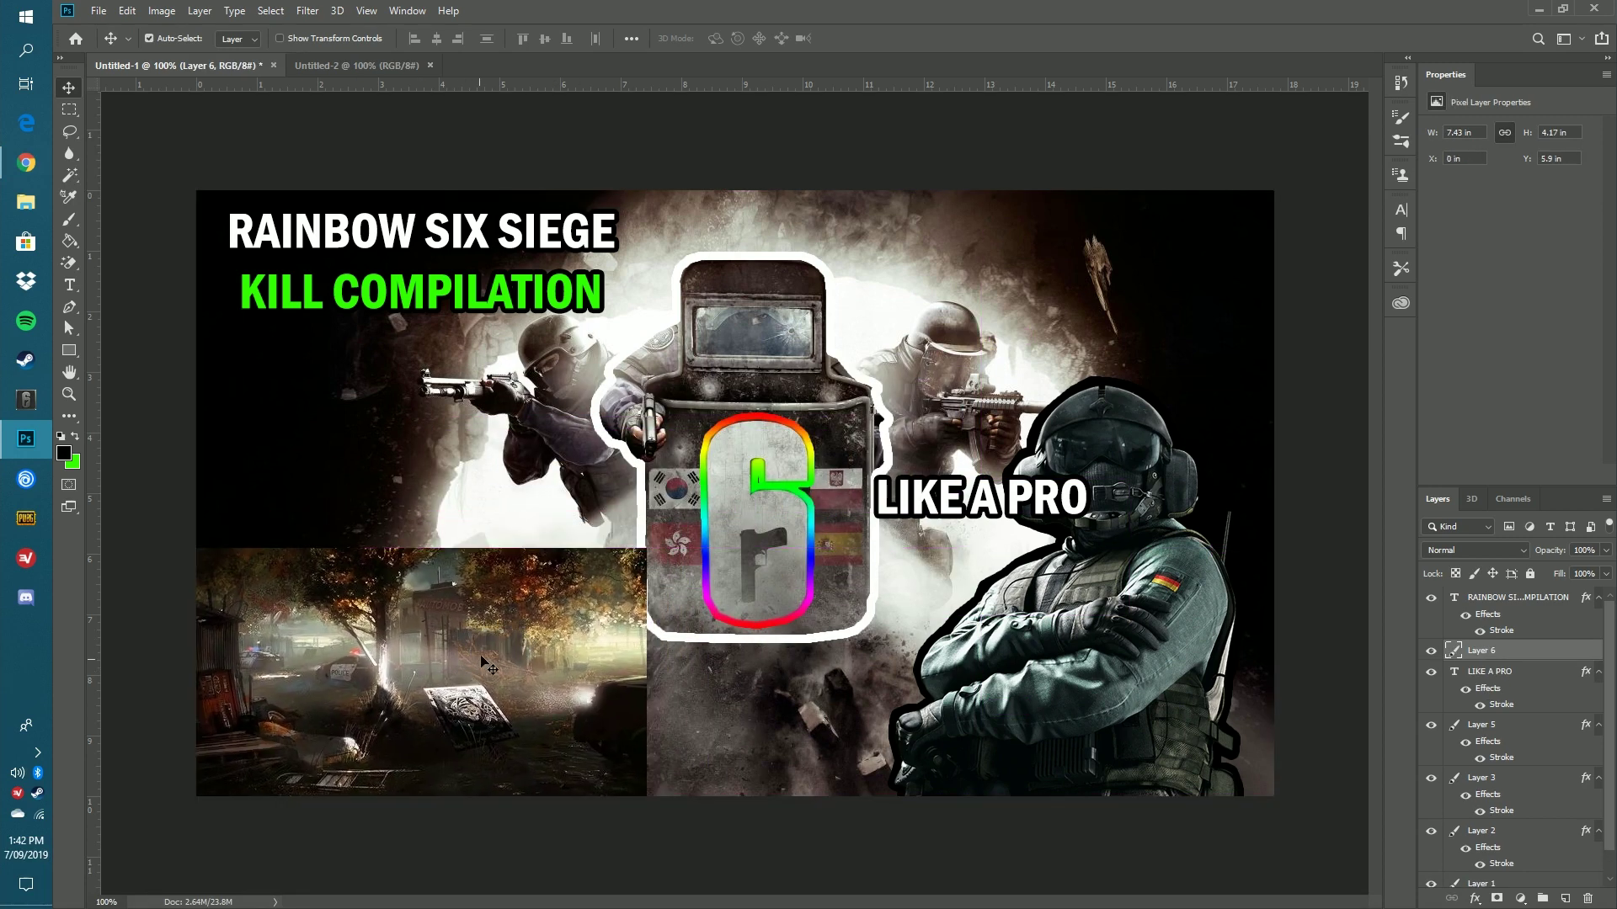
# Add a 6 px Stroke layer style to the map image, positioned Outside.
pyautogui.rightClick(1479, 649)
pyautogui.click(1288, 221)
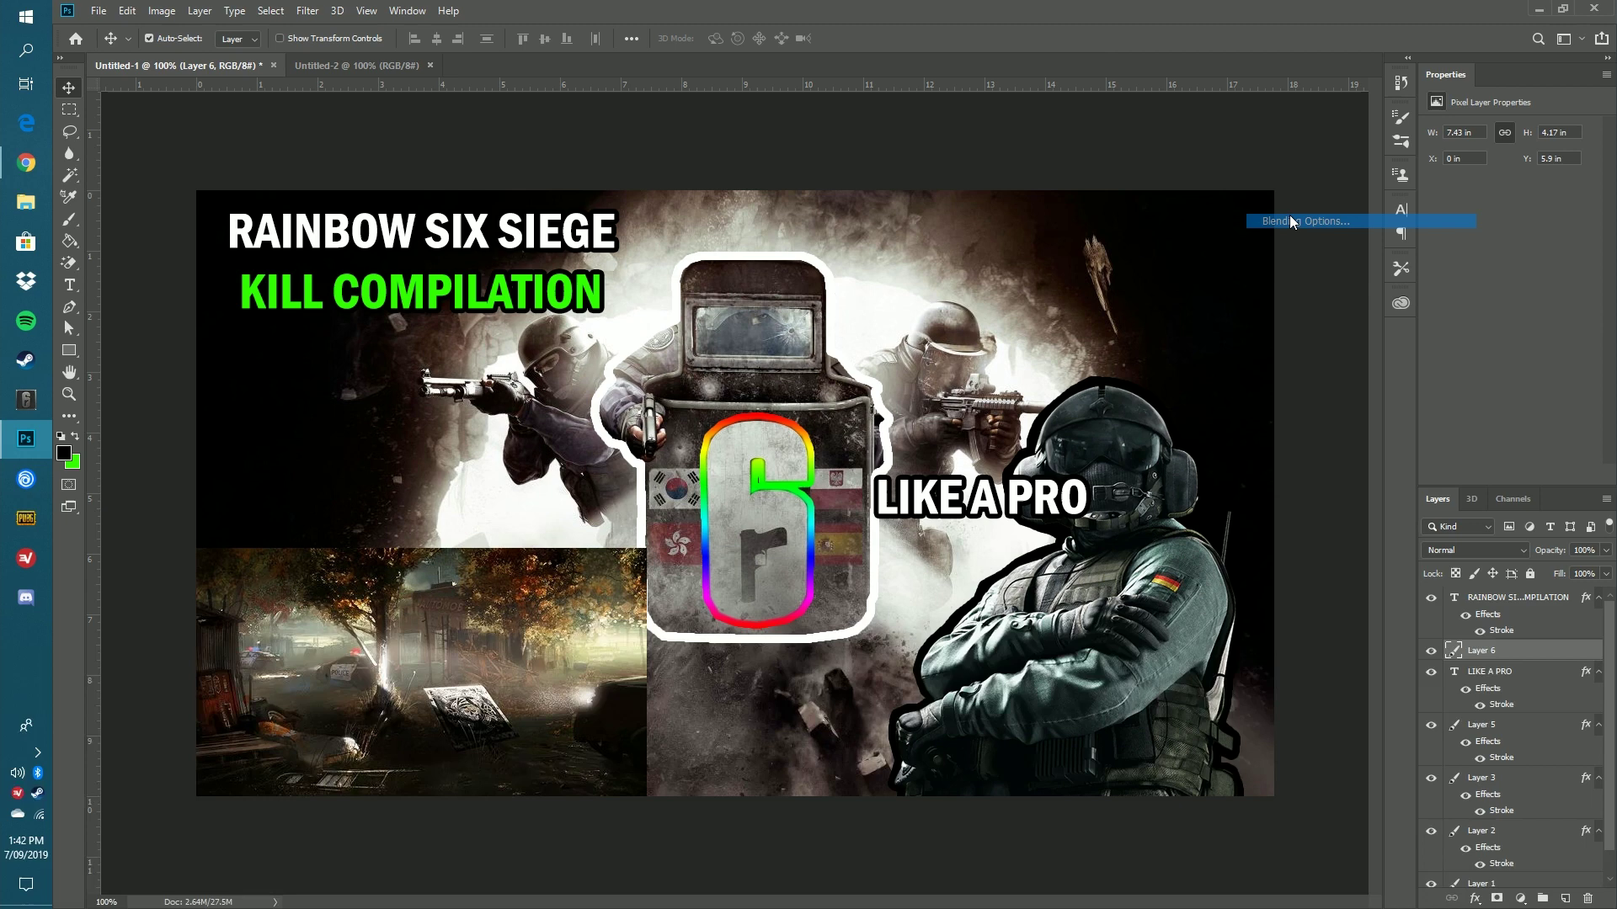
pyautogui.click(119, 330)
pyautogui.moveTo(209, 250)
pyautogui.mouseDown()
pyautogui.moveTo(957, 188)
pyautogui.moveTo(884, 200)
pyautogui.mouseUp()
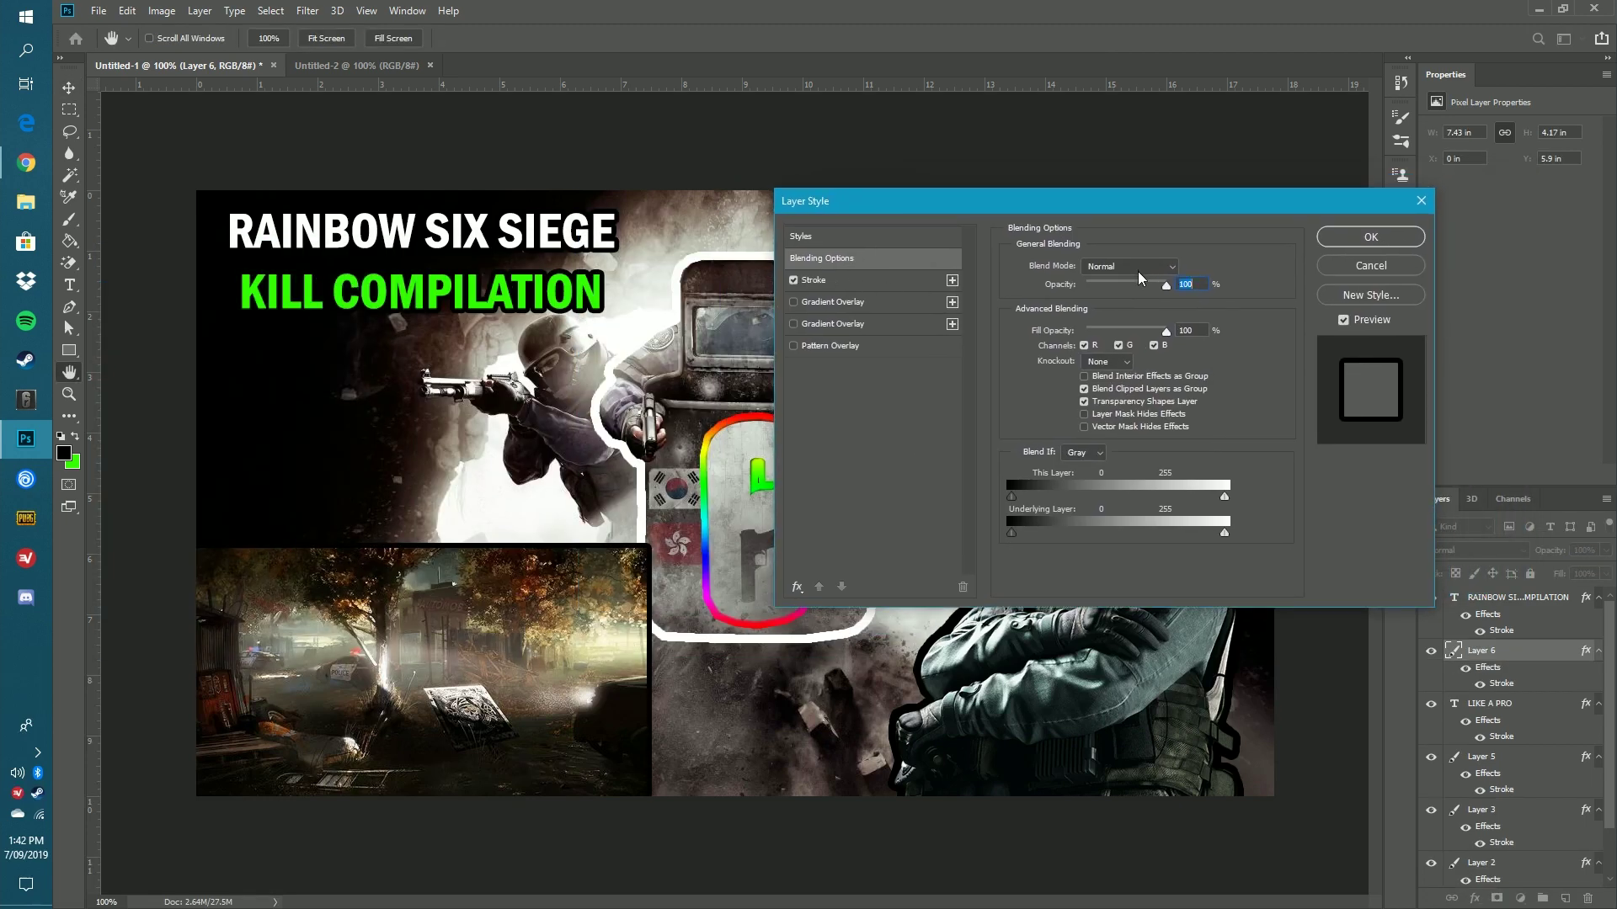
pyautogui.click(921, 281)
pyautogui.moveTo(1077, 266); pyautogui.dragTo(1078, 264)
pyautogui.press('Down')
pyautogui.press('Down')
pyautogui.press('Down')
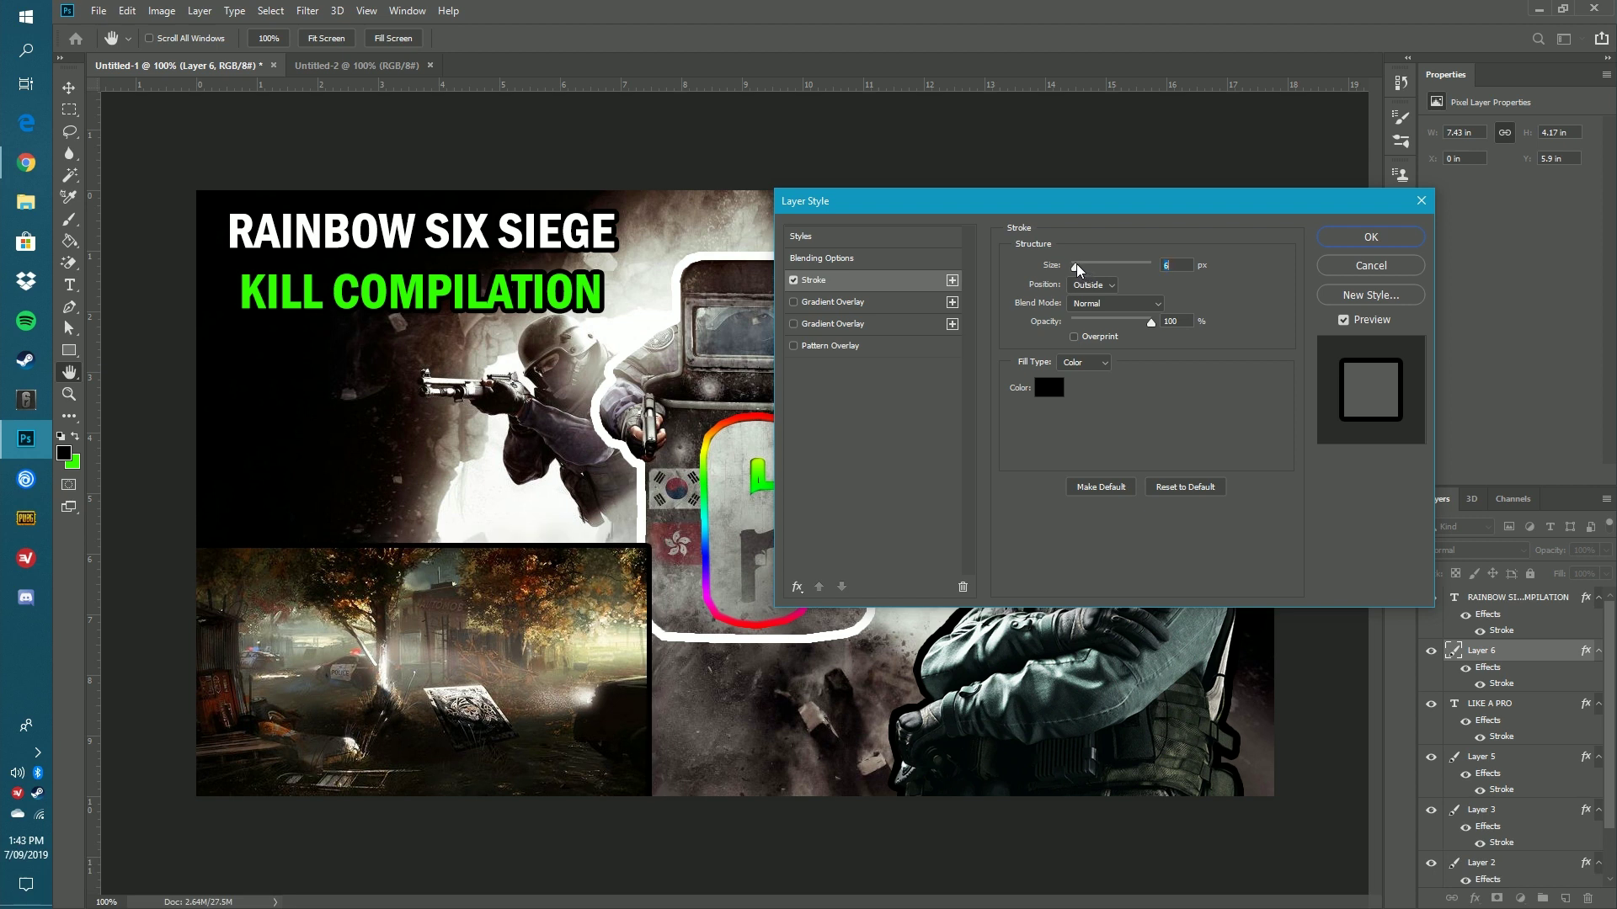
# Set the map stroke's fill type to the rainbow gradient, apply it and move the image to about X 0.19 in, Y 5.67 in.
pyautogui.click(1078, 363)
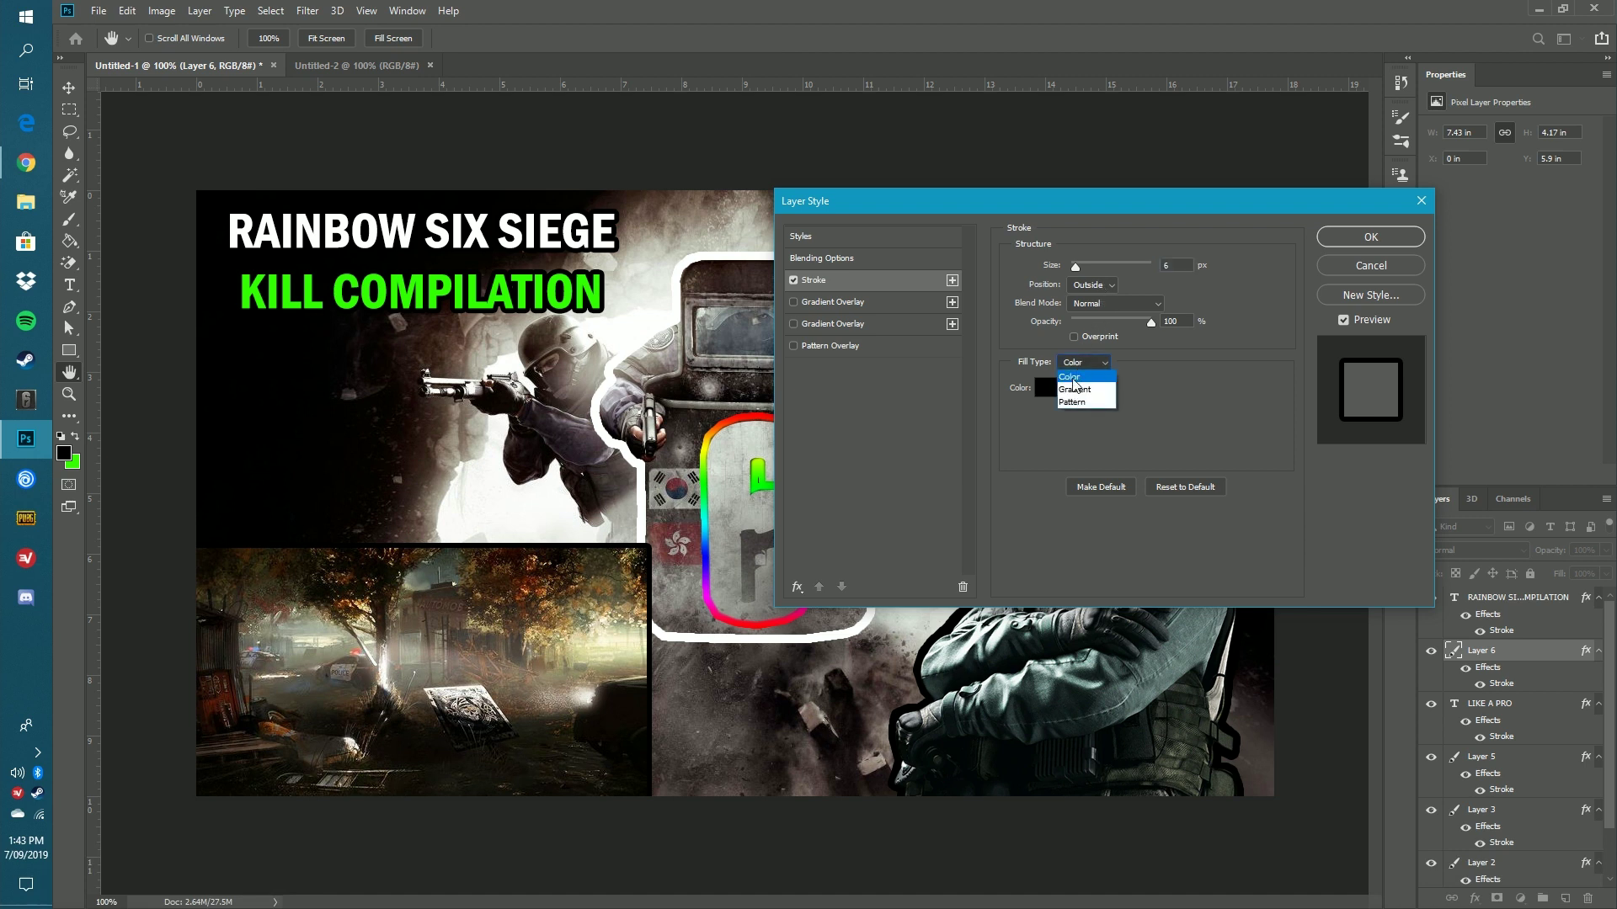
pyautogui.click(1077, 386)
pyautogui.click(1081, 363)
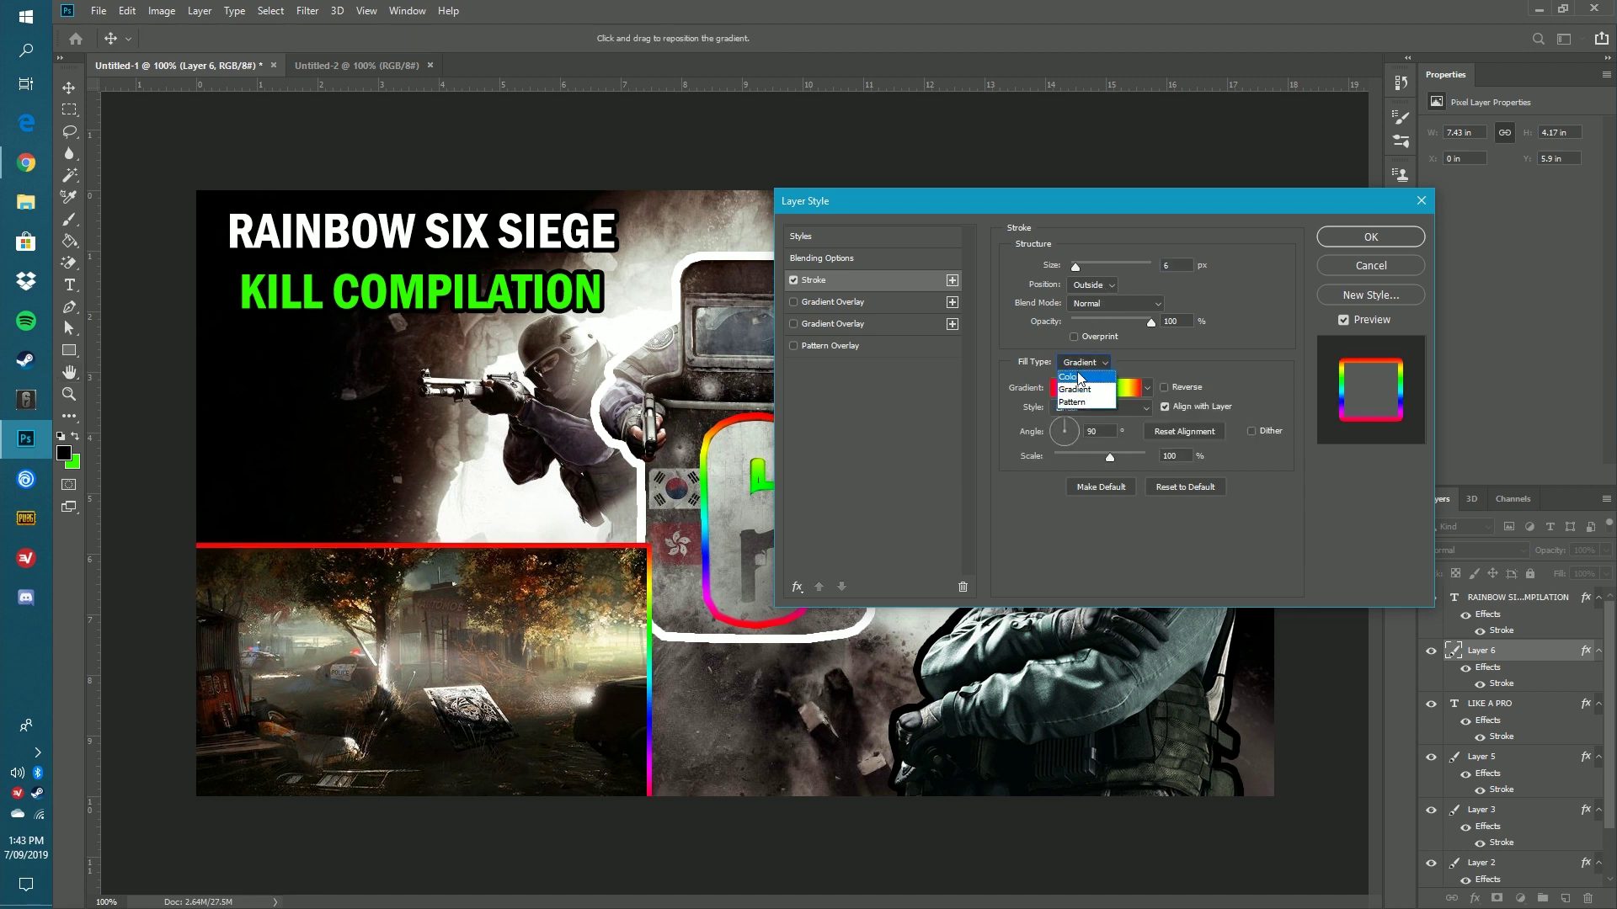
pyautogui.click(1080, 364)
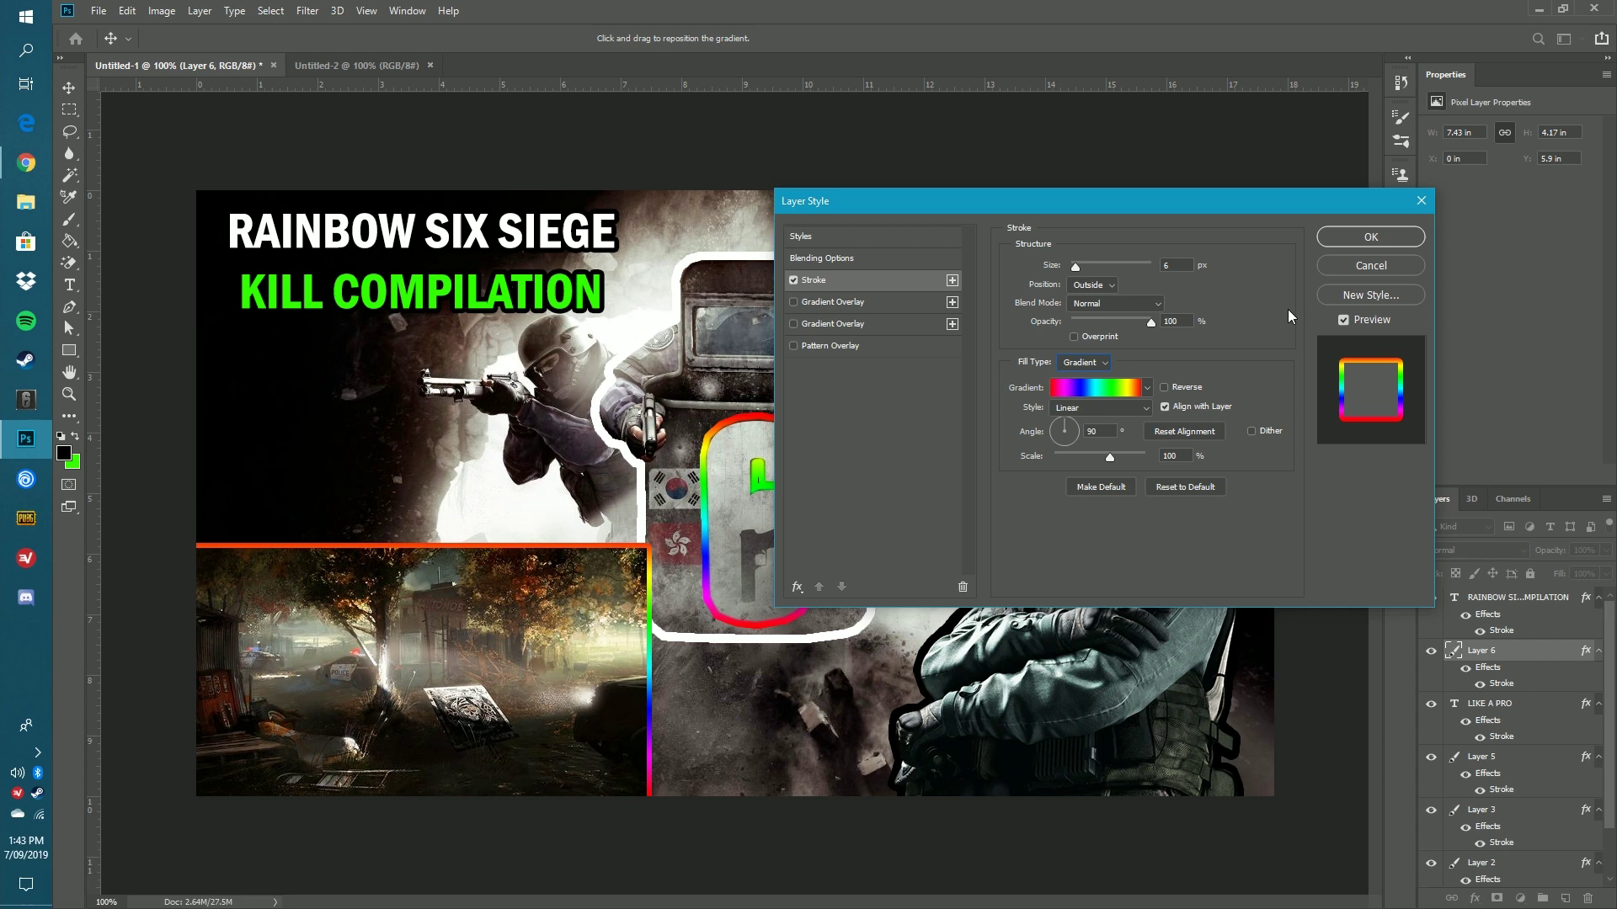
pyautogui.click(1354, 239)
pyautogui.moveTo(507, 671)
pyautogui.mouseDown()
pyautogui.moveTo(537, 661)
pyautogui.moveTo(518, 656)
pyautogui.mouseUp()
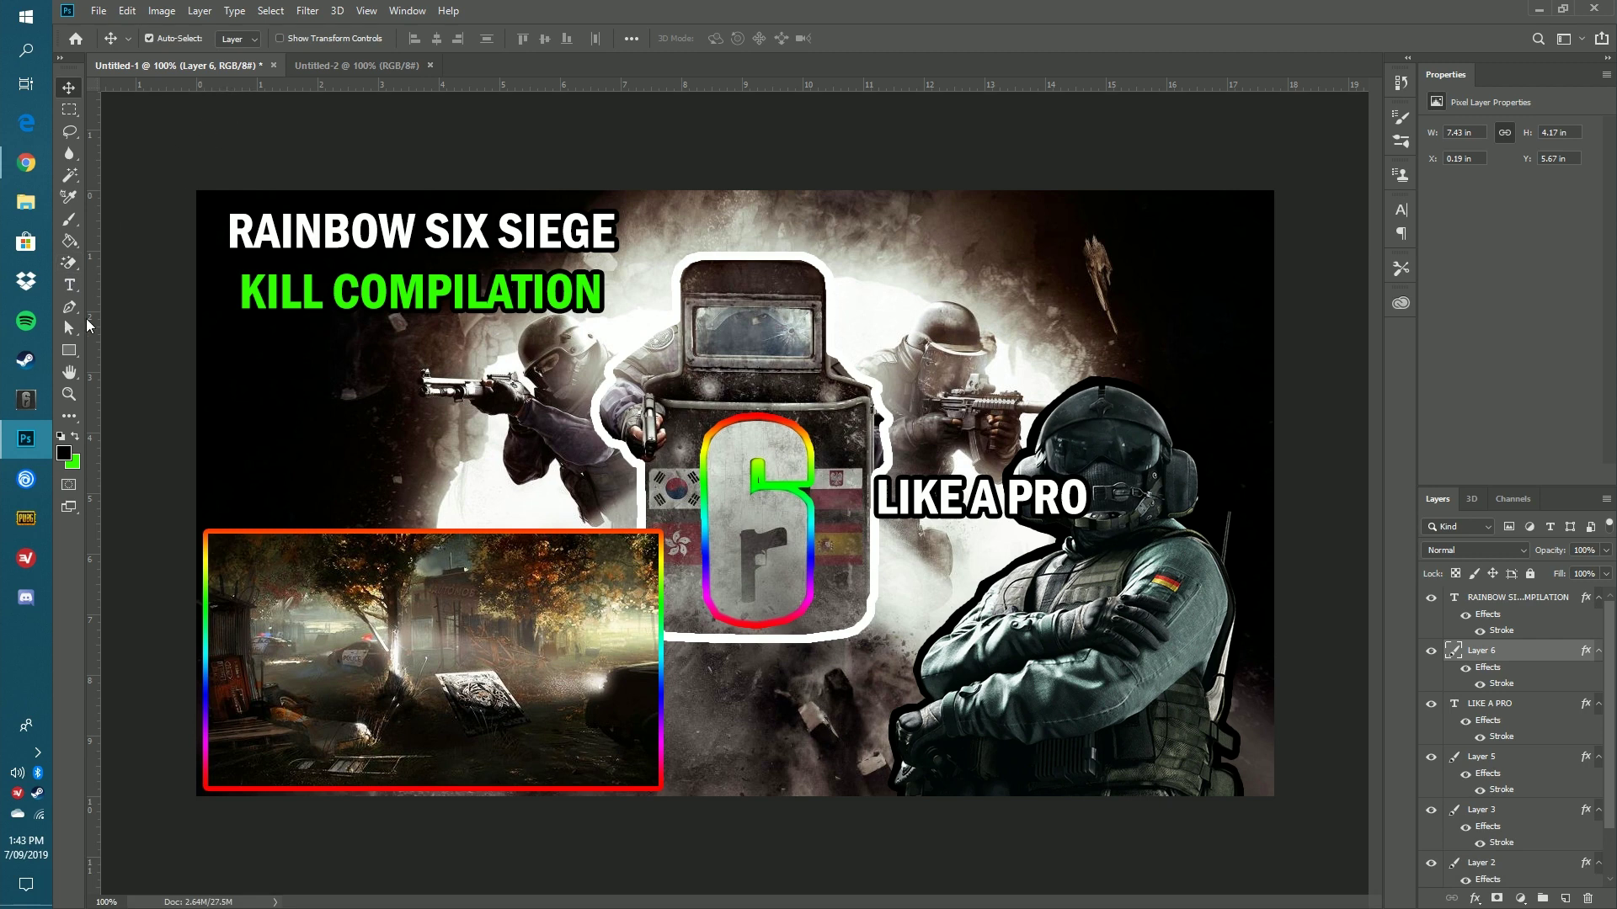
# Draw a black right-pointing arrow about 291 × 155 px with the Custom Shape tool, between the map image and the Jäger.
pyautogui.click(69, 352)
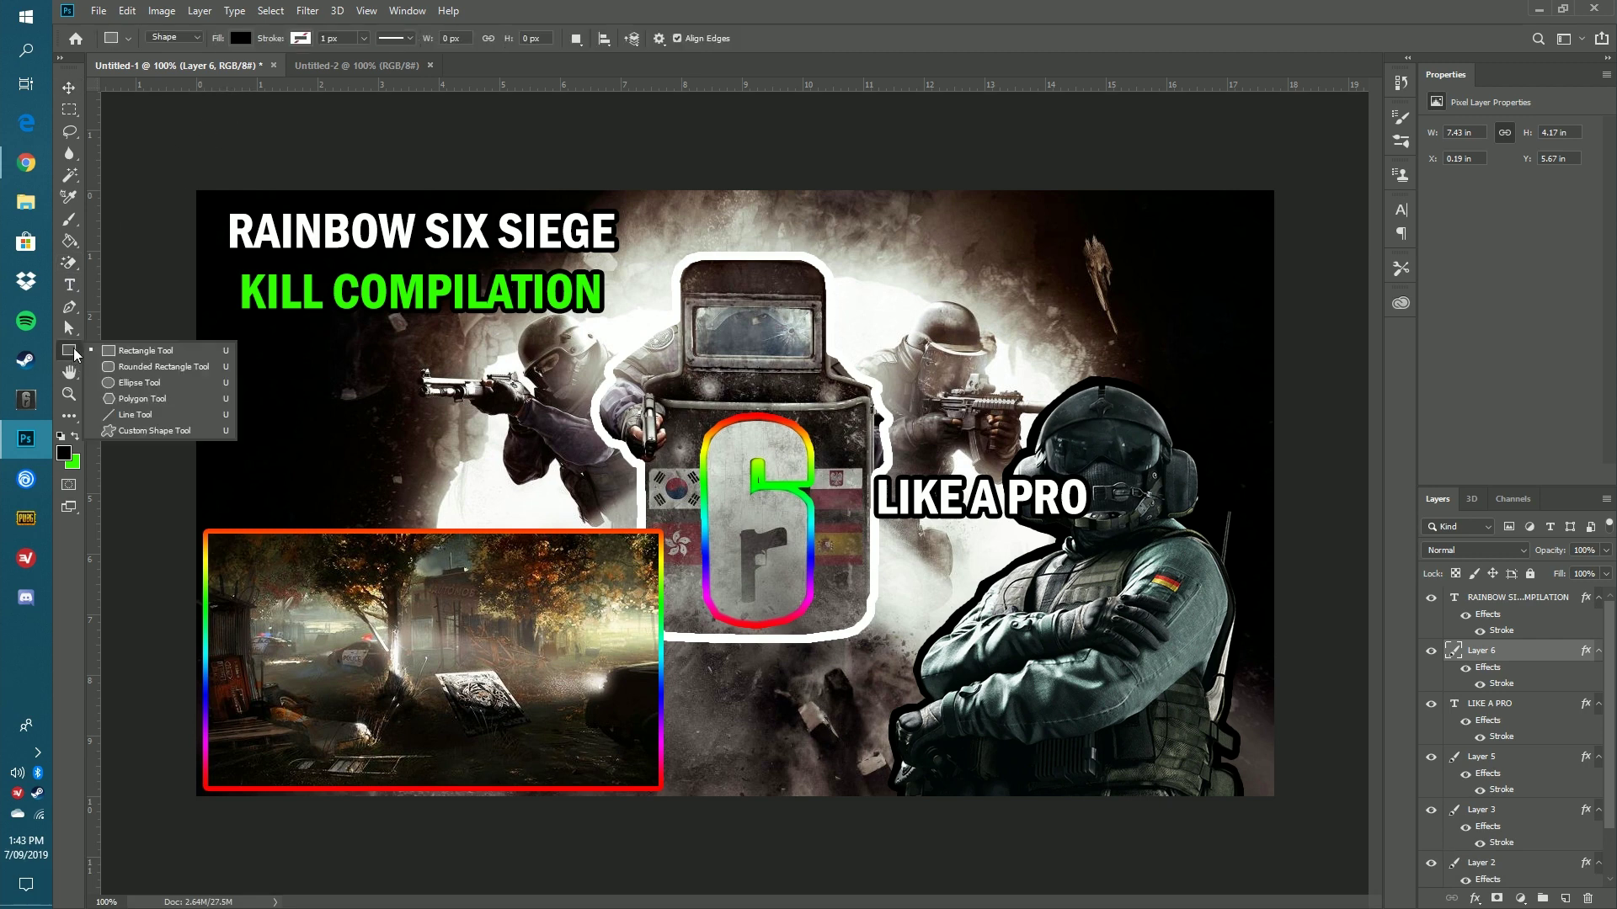
pyautogui.click(163, 432)
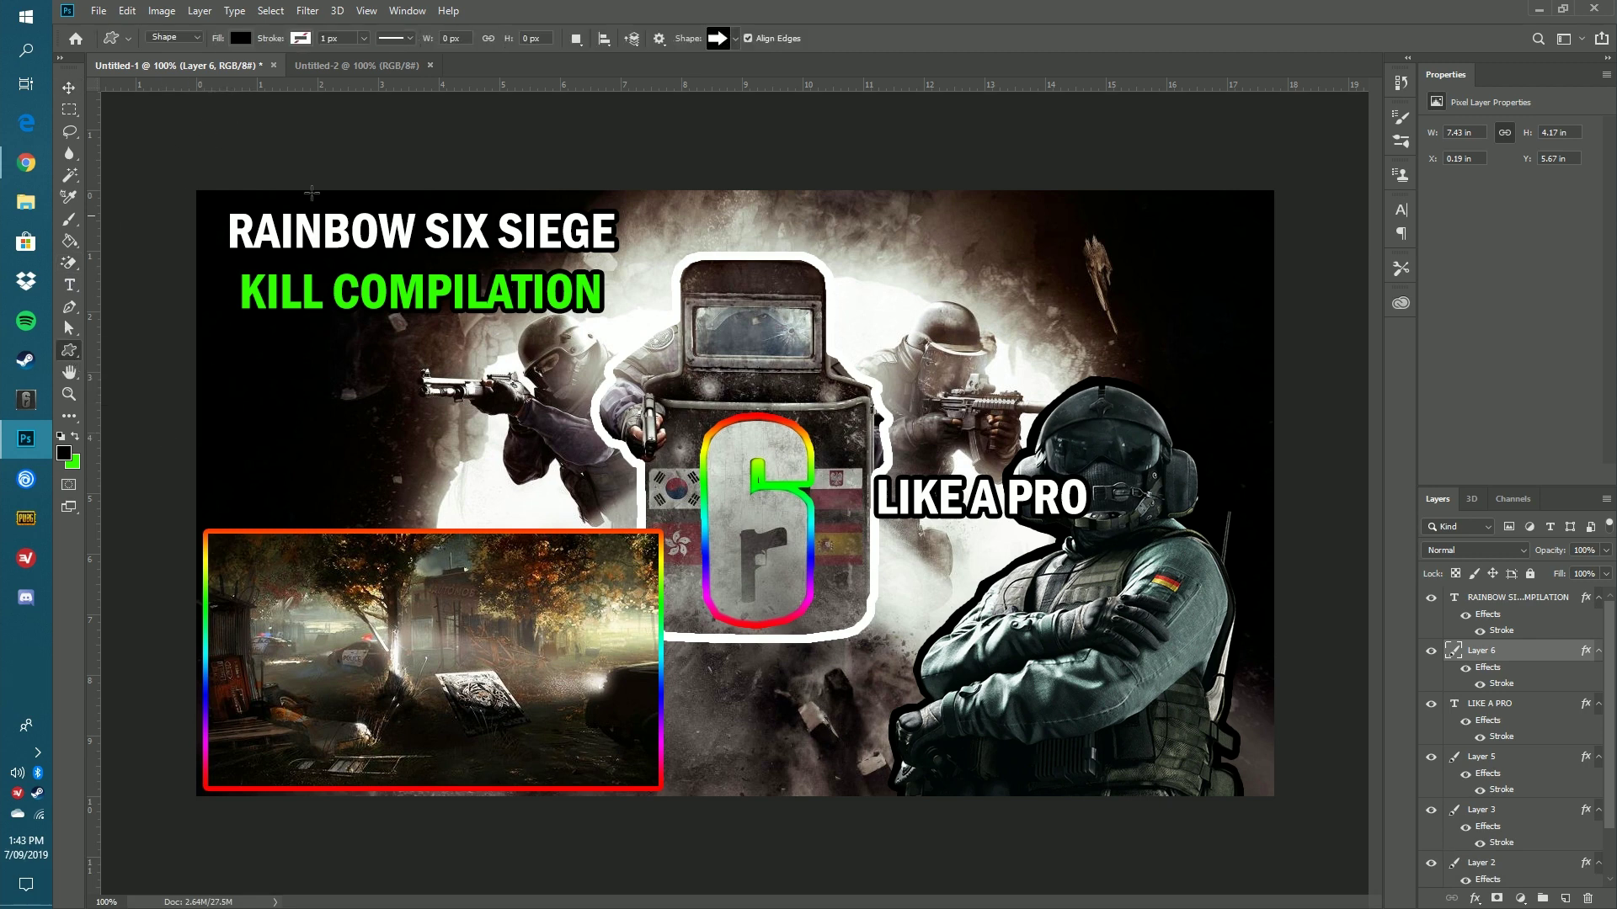
pyautogui.click(736, 39)
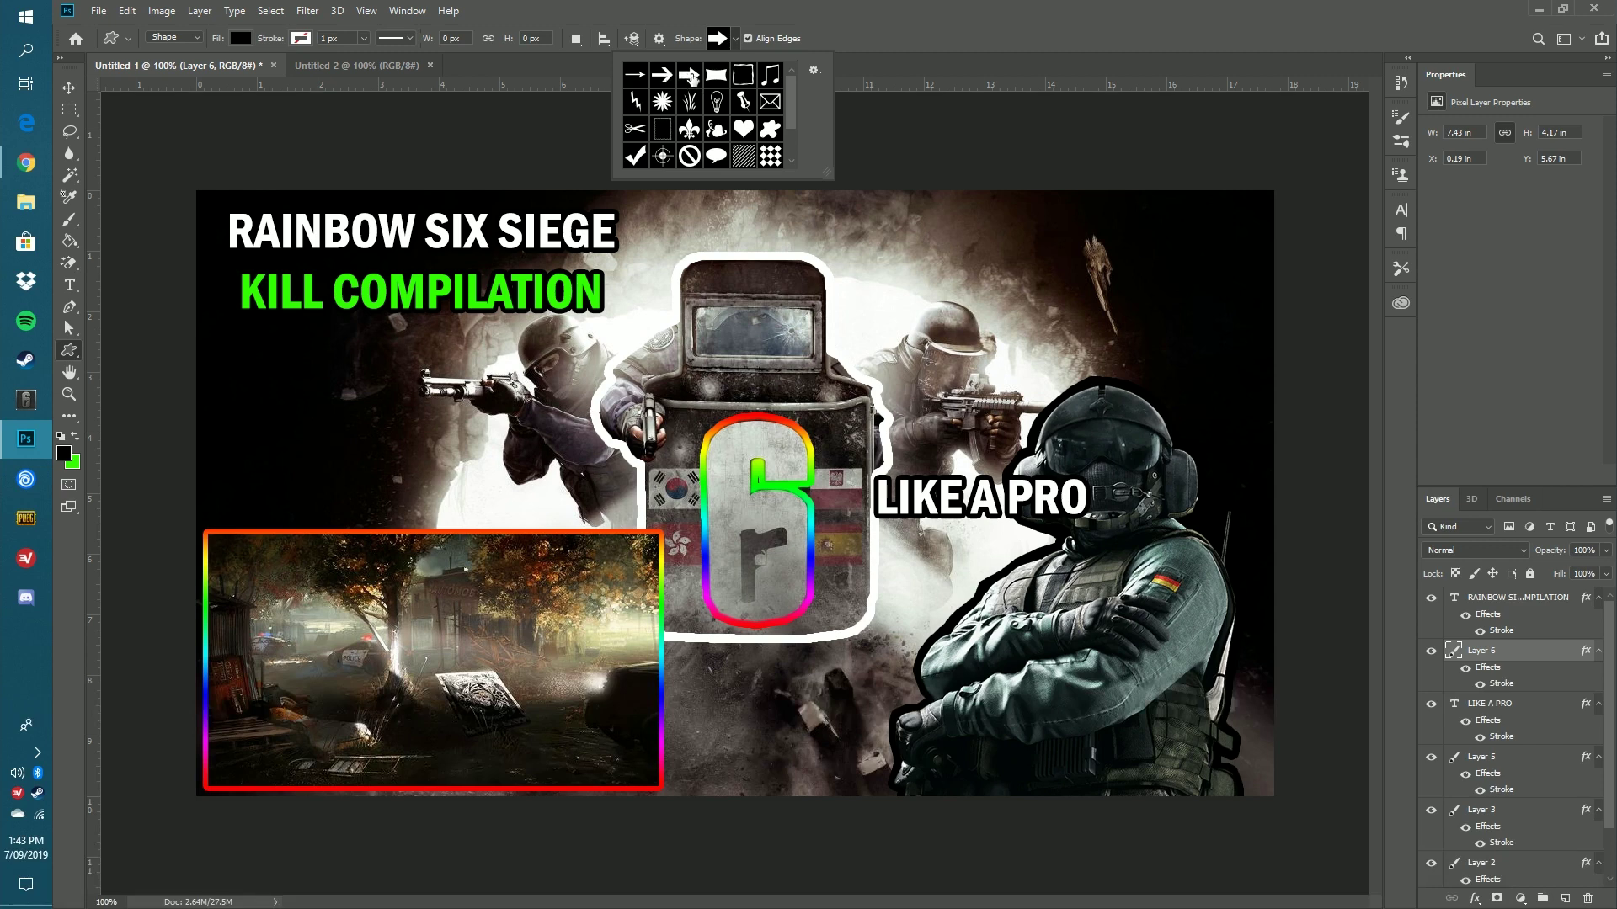
pyautogui.click(940, 599)
pyautogui.moveTo(941, 599); pyautogui.dragTo(695, 730)
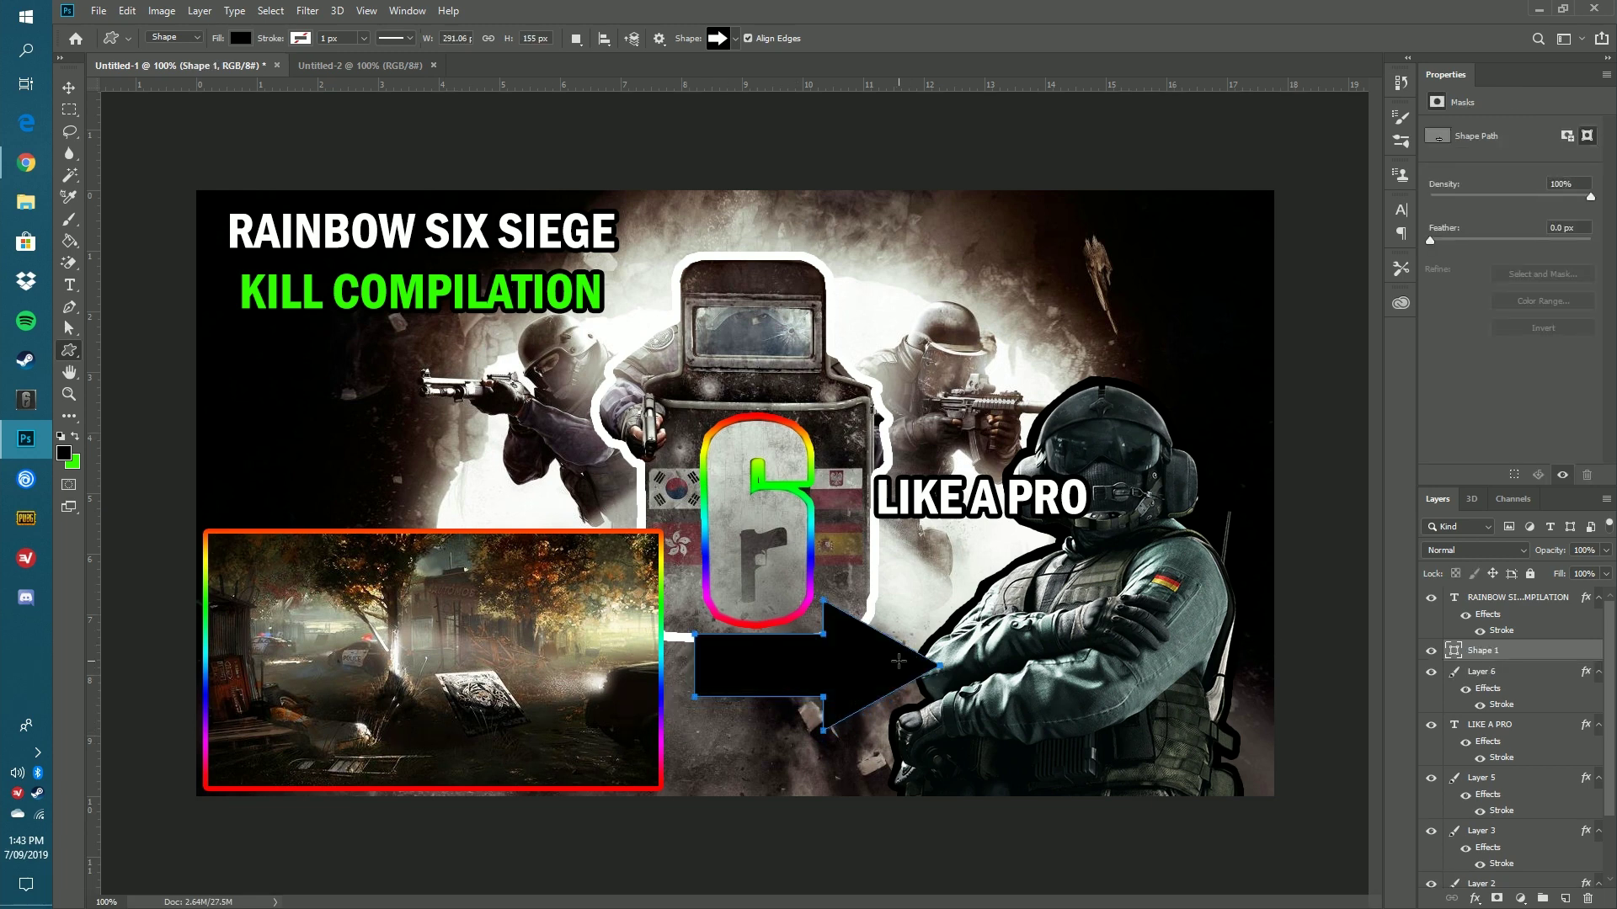
pyautogui.click(69, 87)
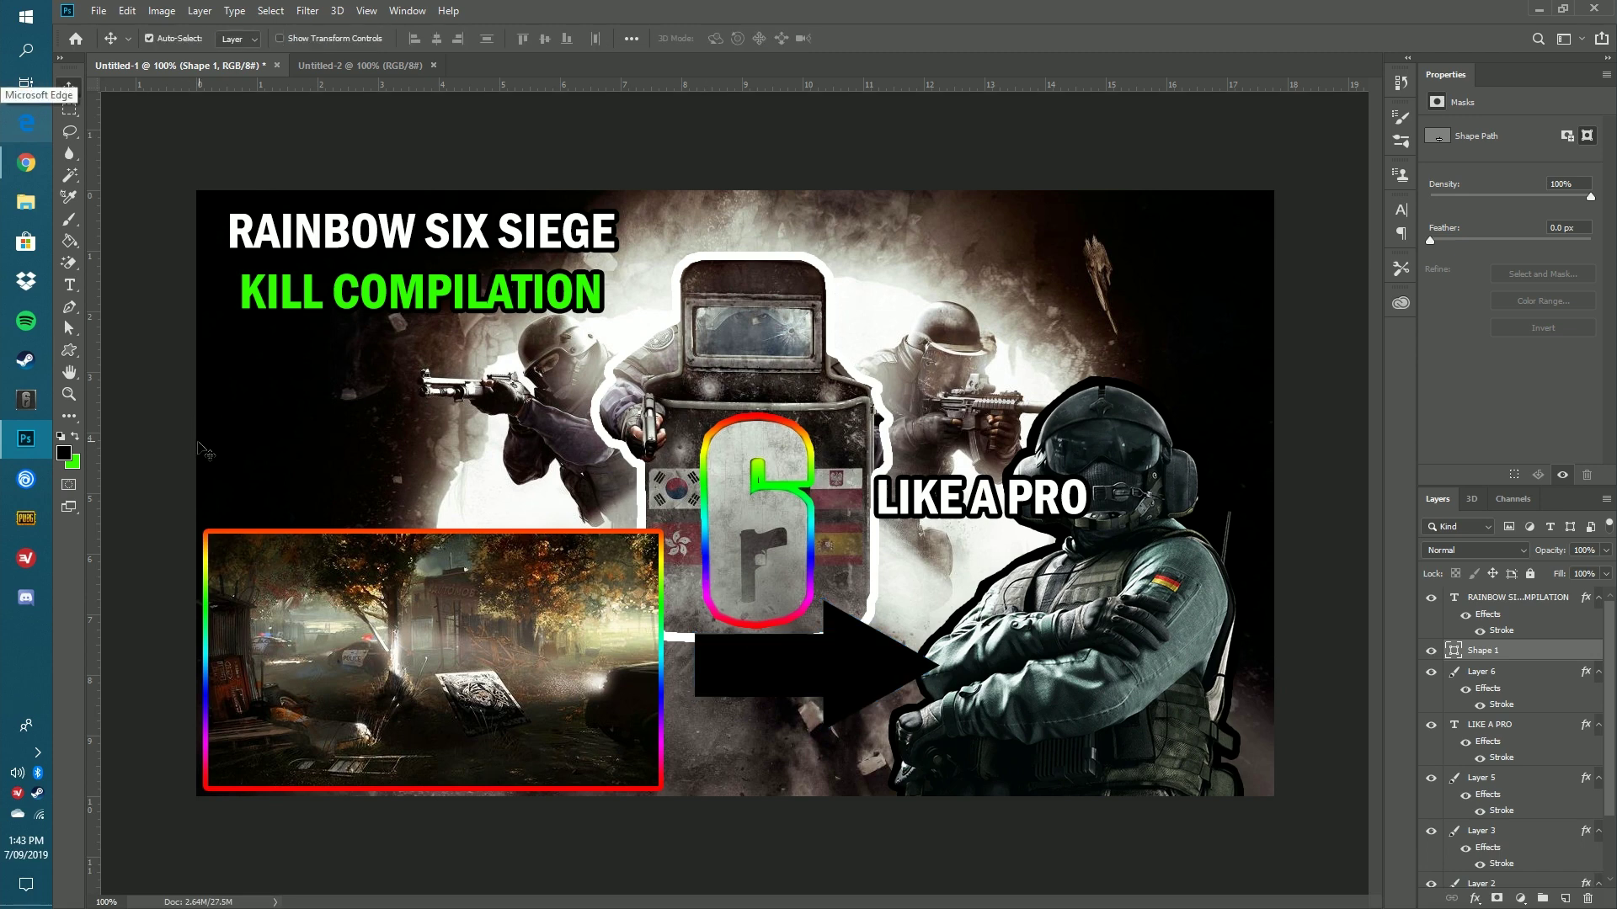
# Rasterize the arrow shape and fill it with red ff0000 using the Paint Bucket.
pyautogui.click(69, 244)
pyautogui.click(807, 666)
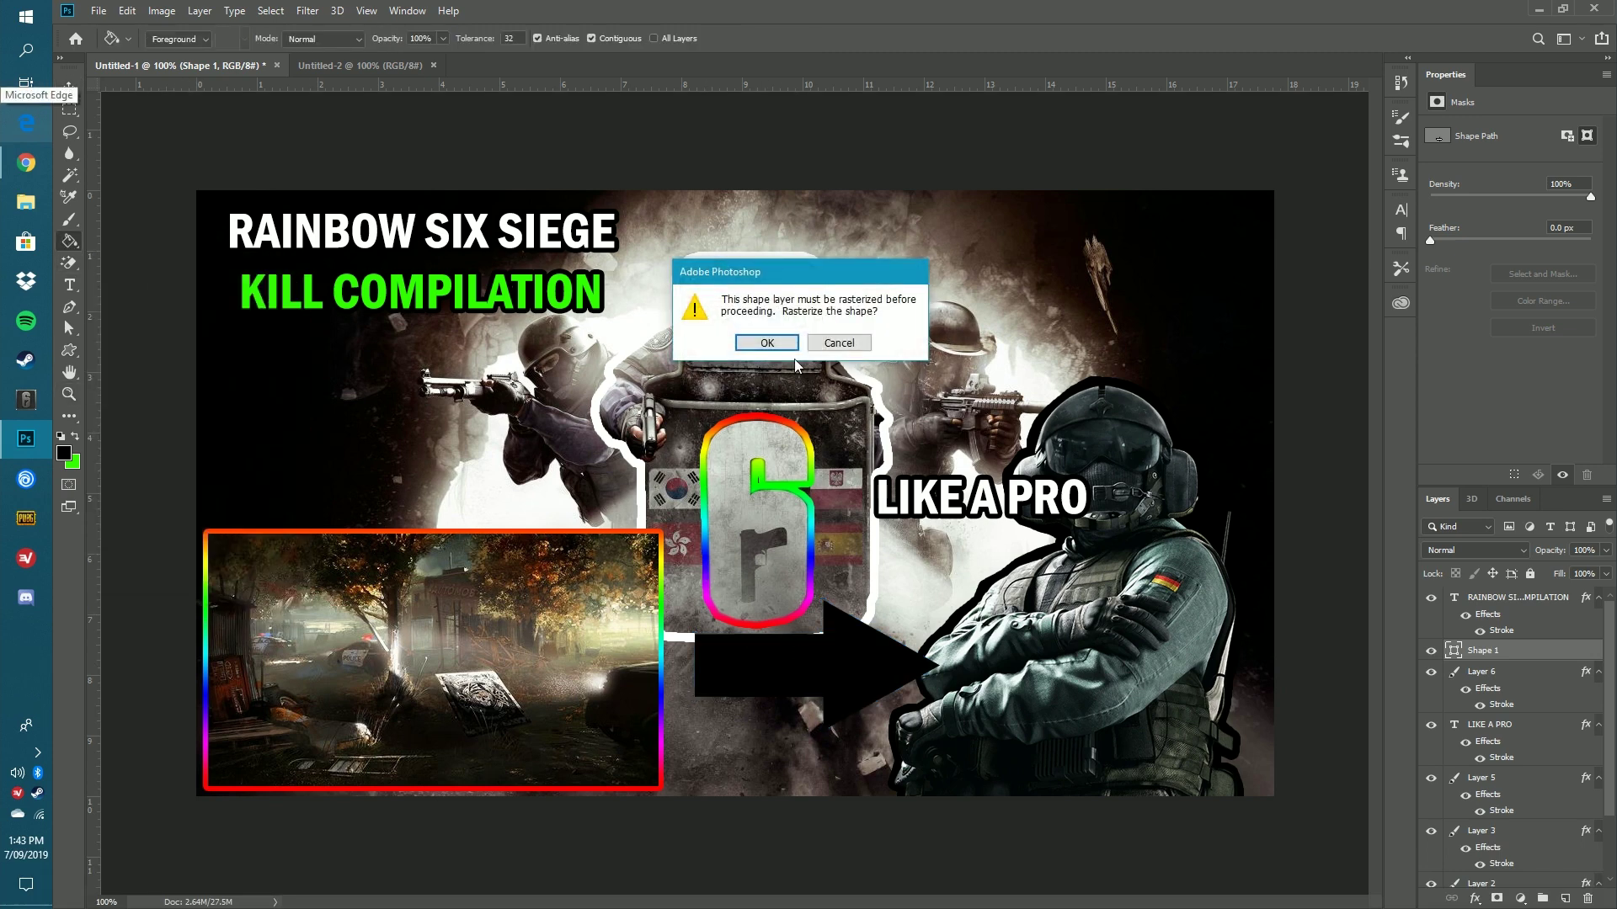
pyautogui.click(766, 343)
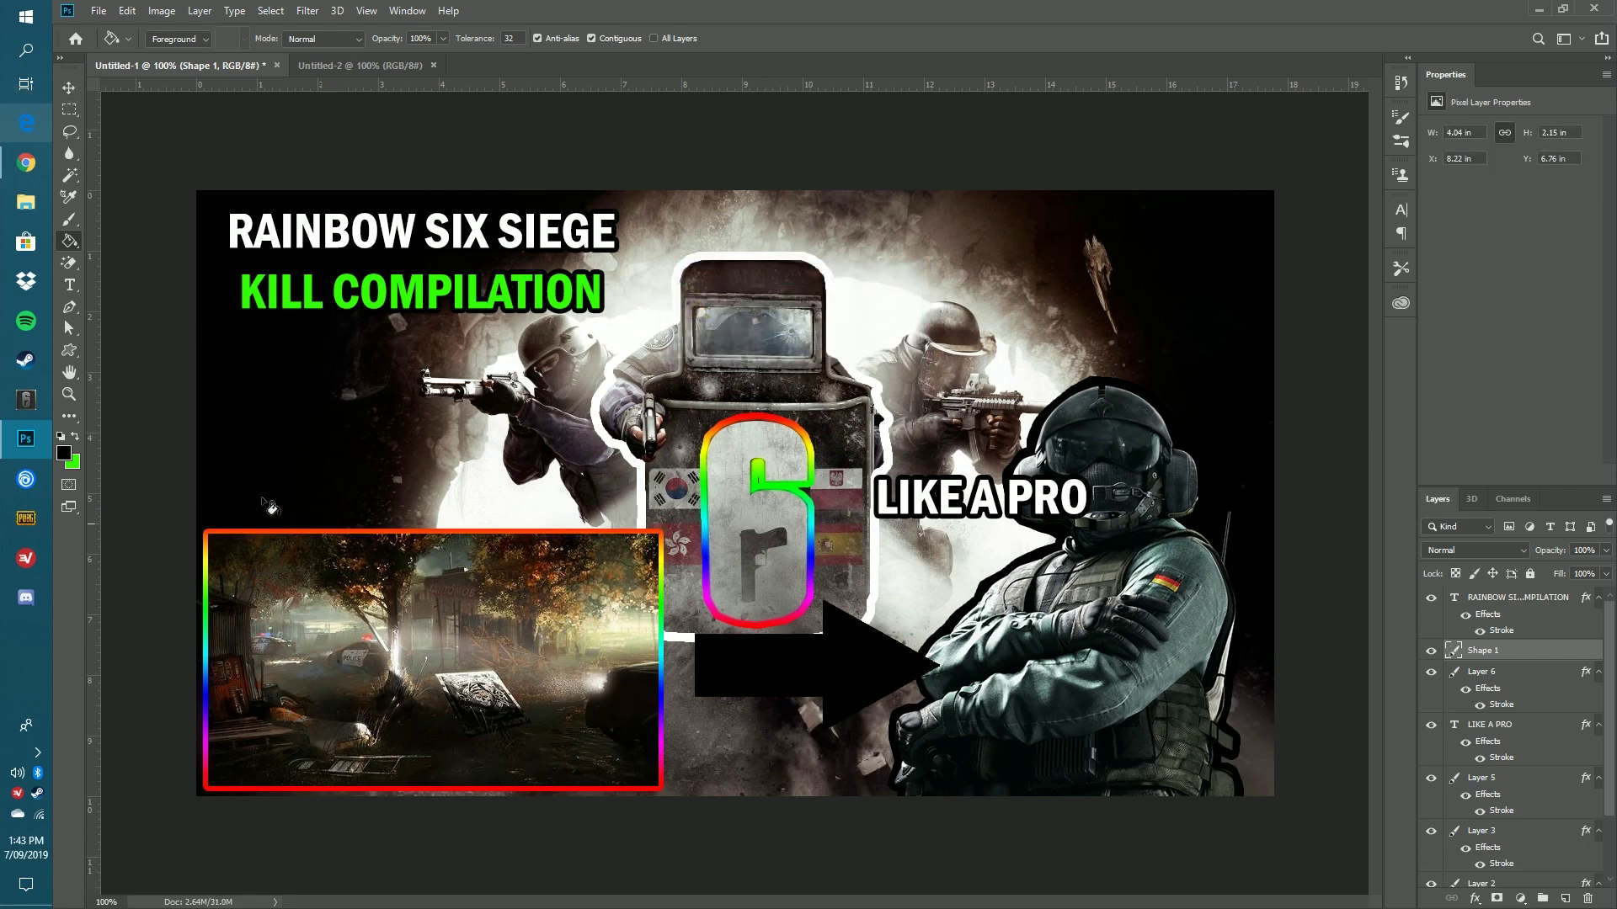
pyautogui.click(63, 453)
pyautogui.write('ff0000')
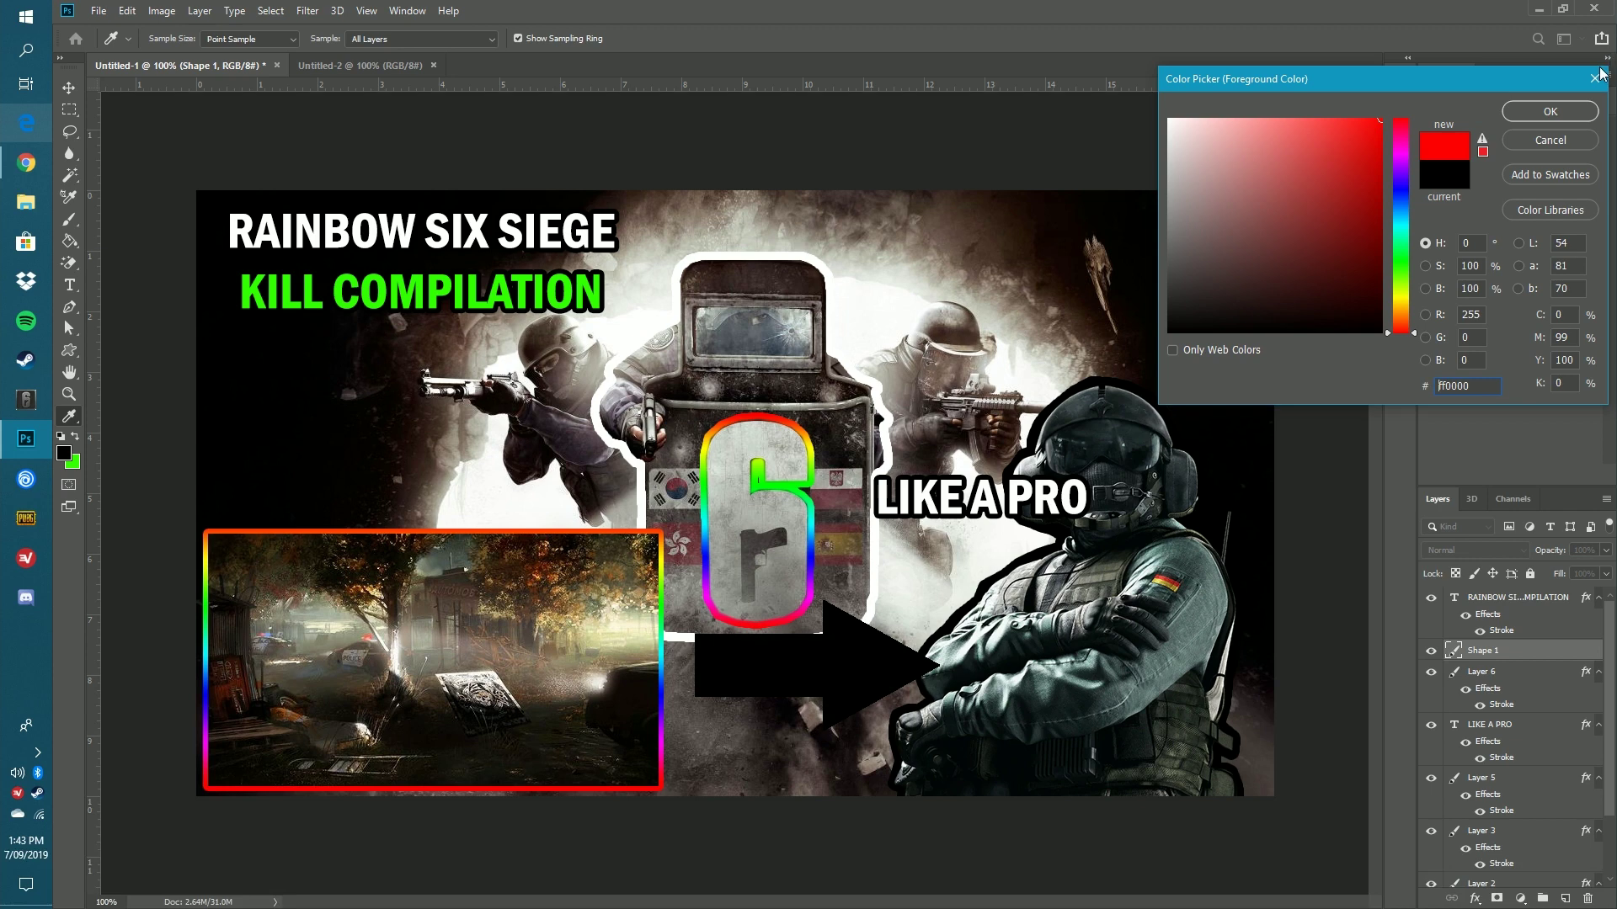
pyautogui.click(1550, 112)
pyautogui.click(73, 456)
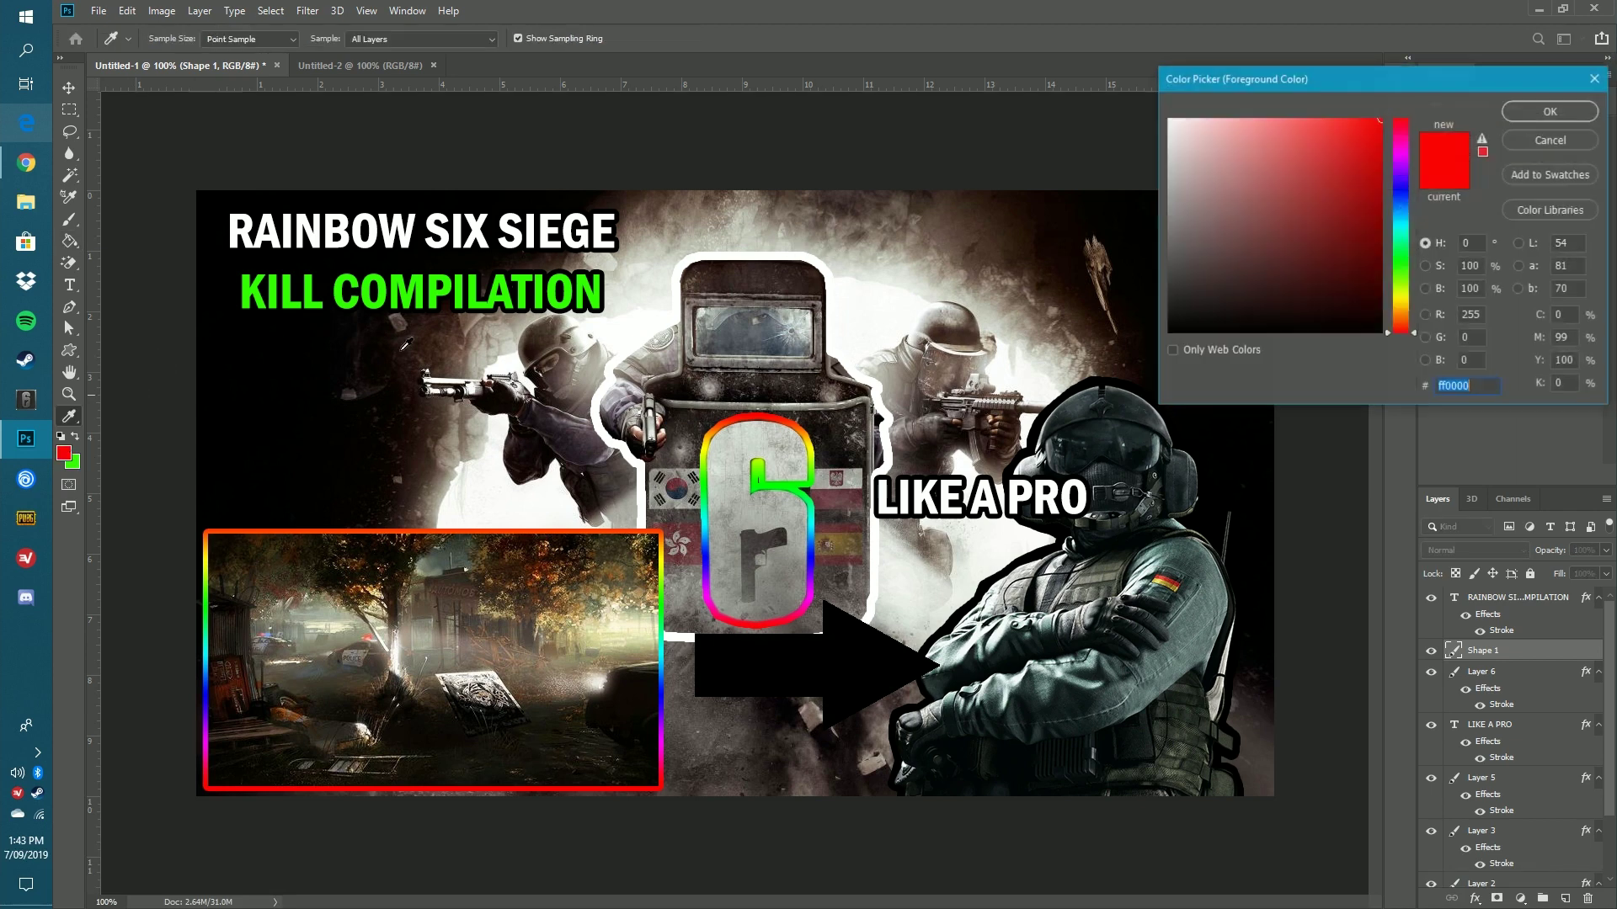
pyautogui.click(1534, 114)
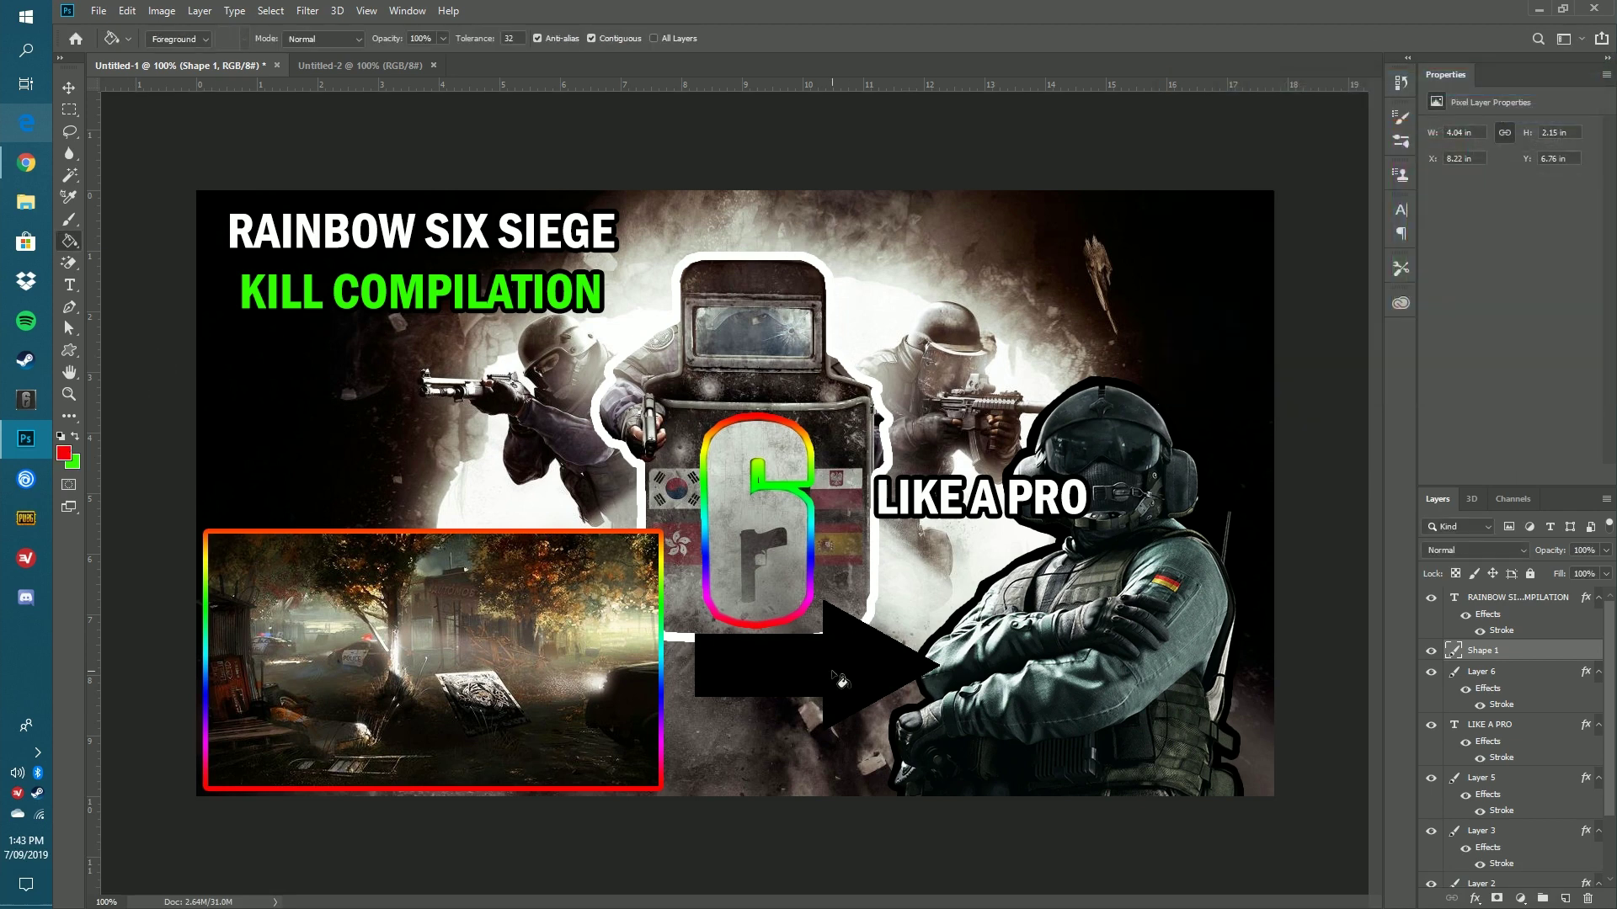
pyautogui.click(808, 640)
# Rotate the red arrow so it points down and left toward the map image, and place it over the lower part of the 6.
pyautogui.click(68, 86)
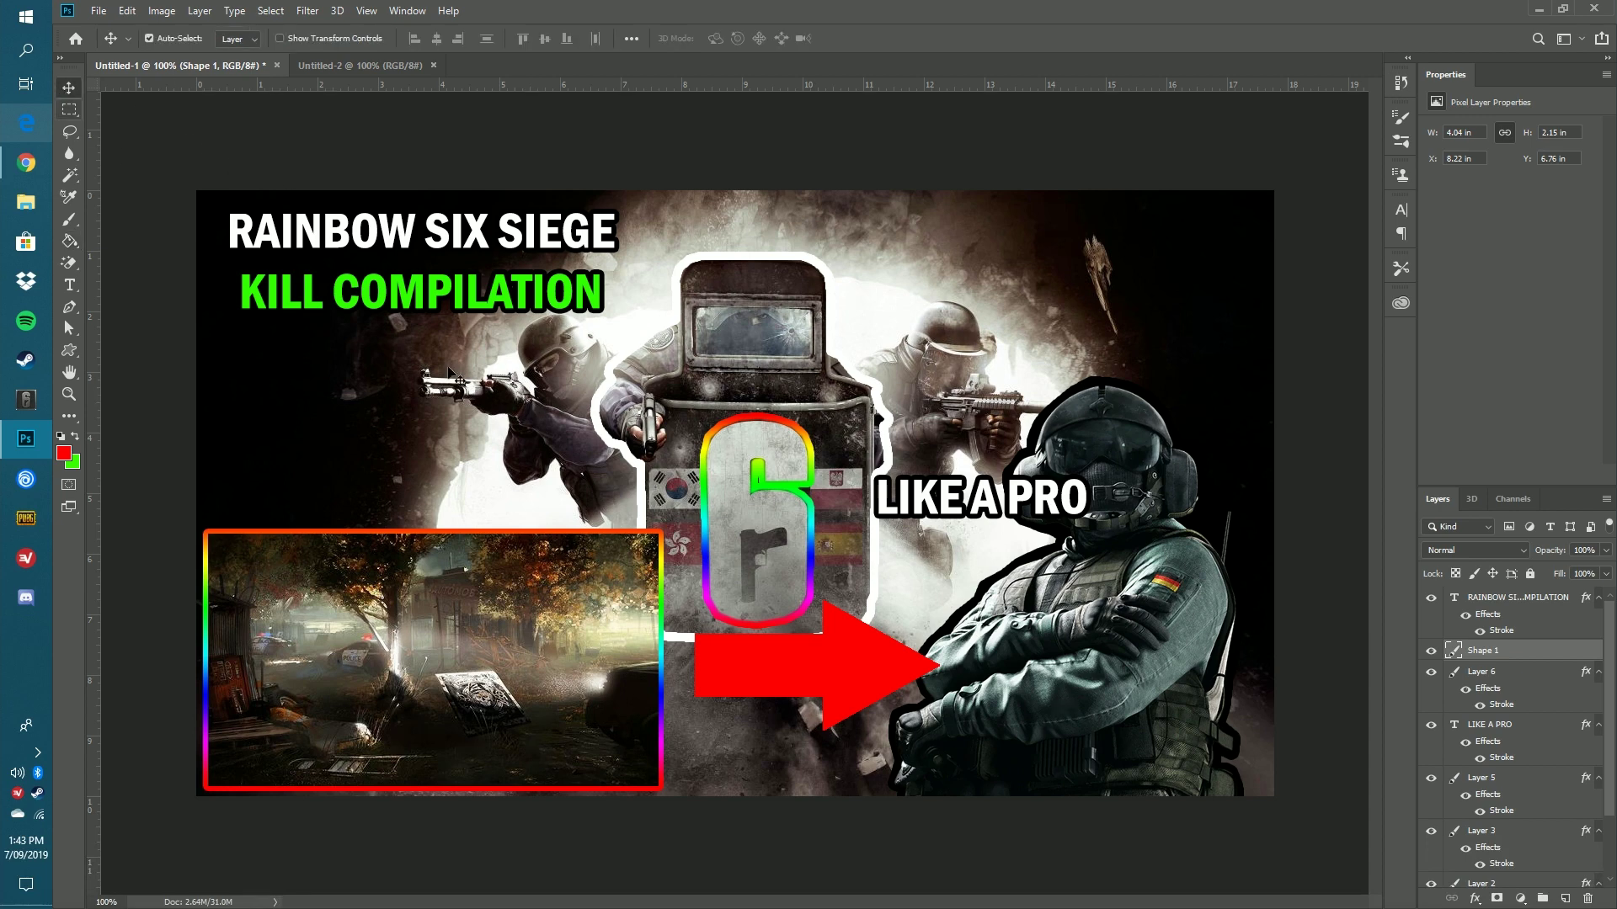
pyautogui.moveTo(852, 663)
pyautogui.mouseDown()
pyautogui.moveTo(906, 656)
pyautogui.moveTo(879, 670)
pyautogui.mouseUp()
pyautogui.hotkey('ctrl', 't')
pyautogui.moveTo(976, 755); pyautogui.dragTo(645, 678)
pyautogui.press('Return')
pyautogui.moveTo(848, 667); pyautogui.dragTo(842, 614)
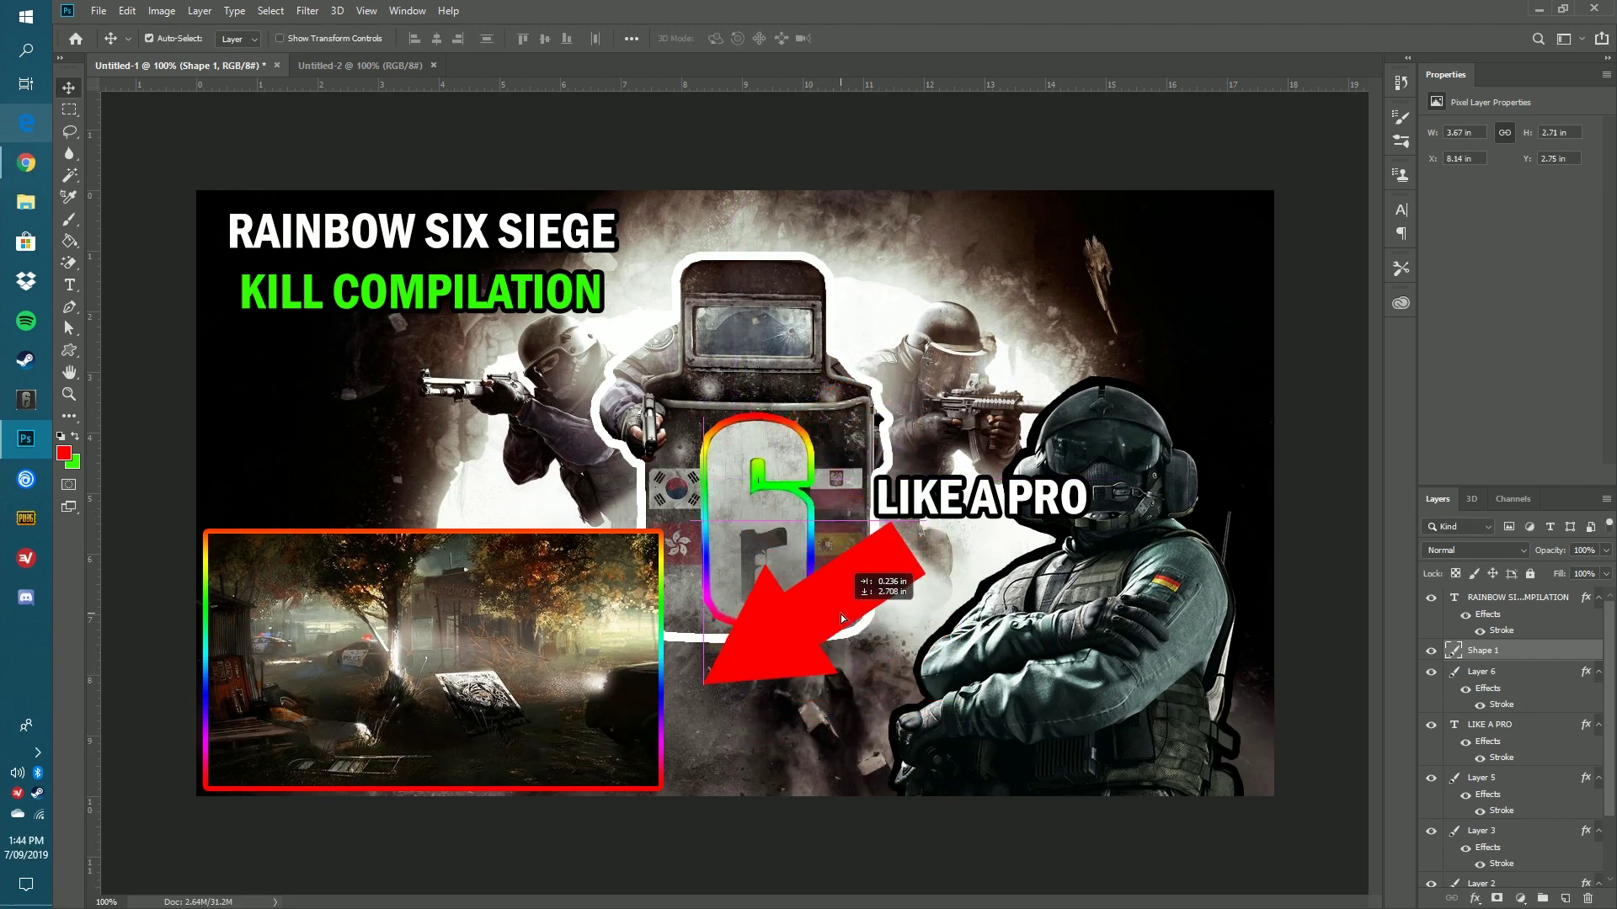
# Rotate the arrow about 13.5° more clockwise and move it below the shield to X 8 in, Y 7.17 in.
pyautogui.hotkey('ctrl', 't')
pyautogui.moveTo(950, 508); pyautogui.dragTo(969, 548)
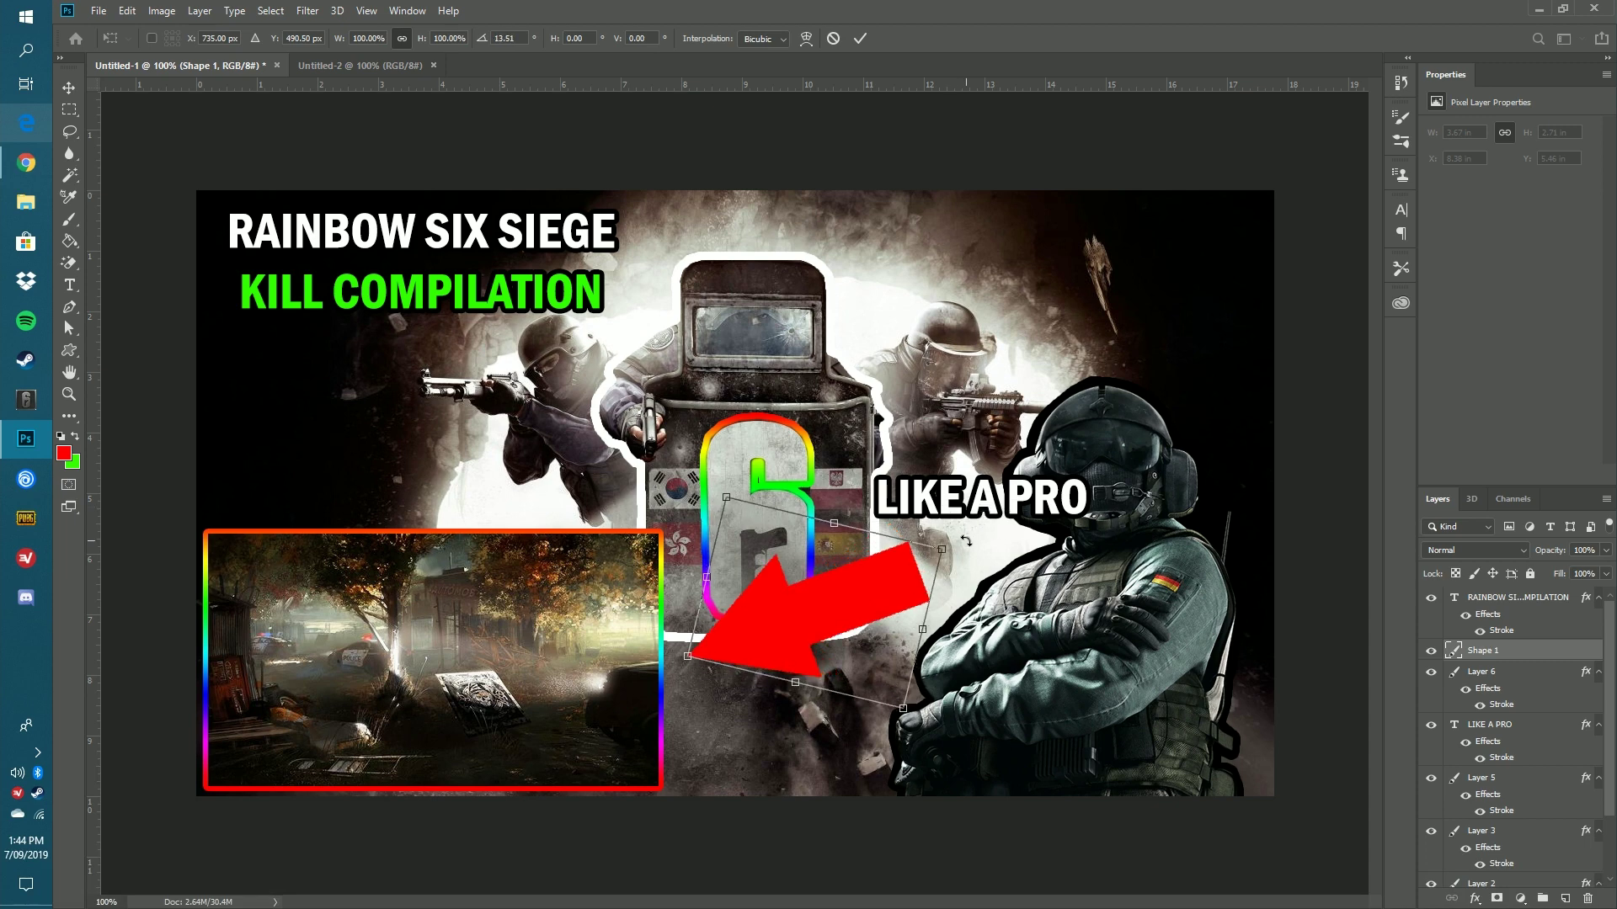
pyautogui.press('Return')
pyautogui.moveTo(852, 599); pyautogui.dragTo(844, 695)
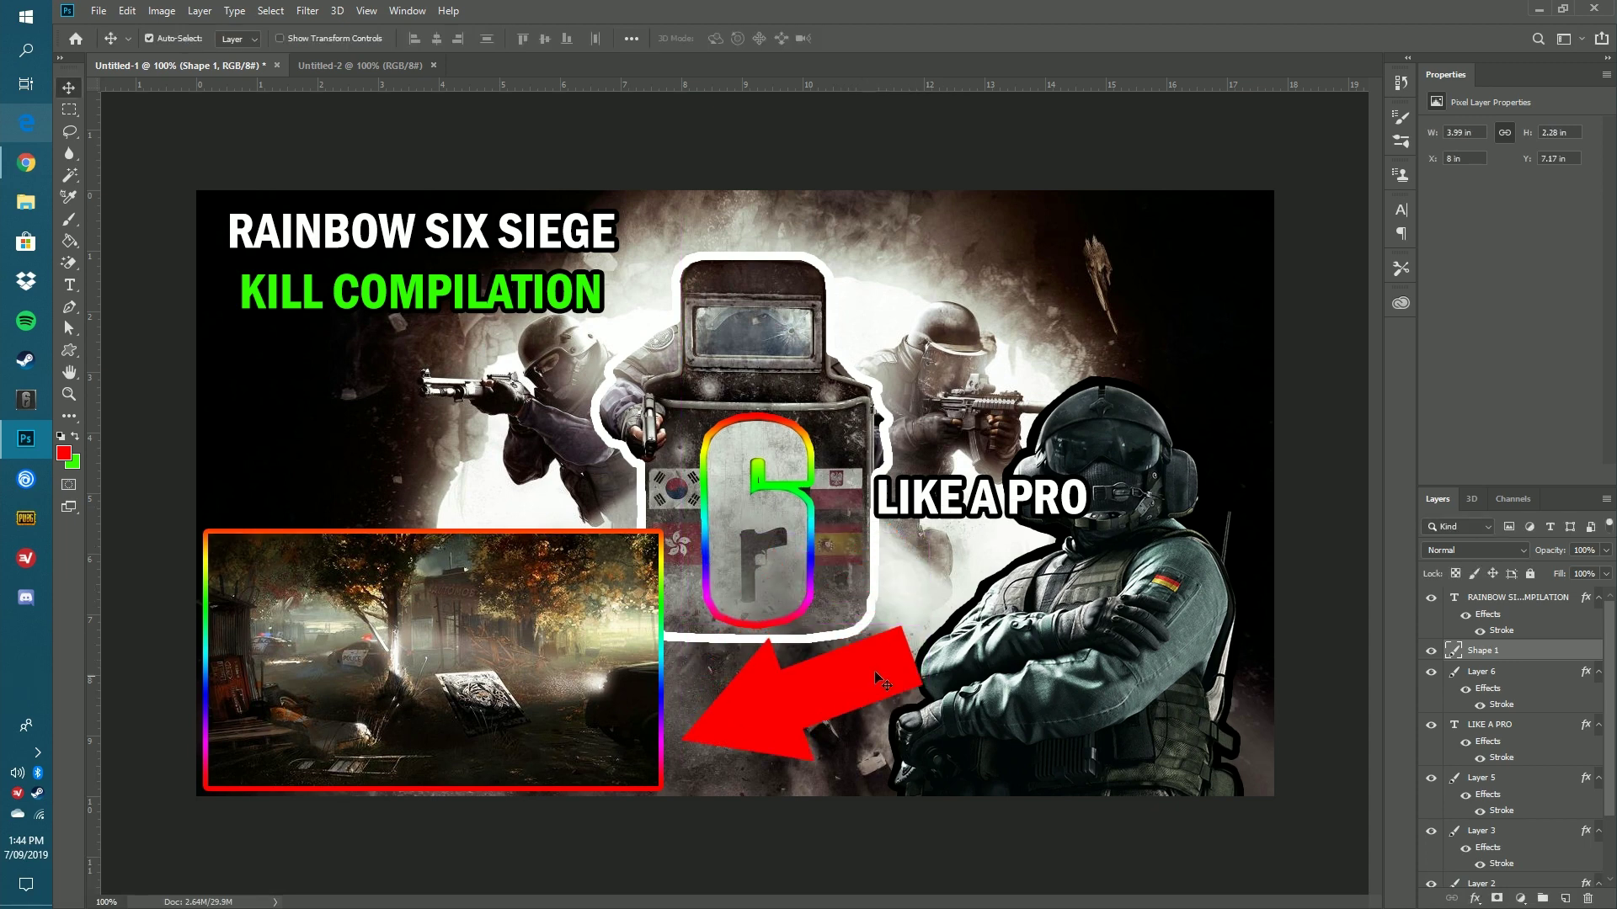
pyautogui.rightClick(1466, 654)
pyautogui.click(1330, 226)
pyautogui.click(794, 280)
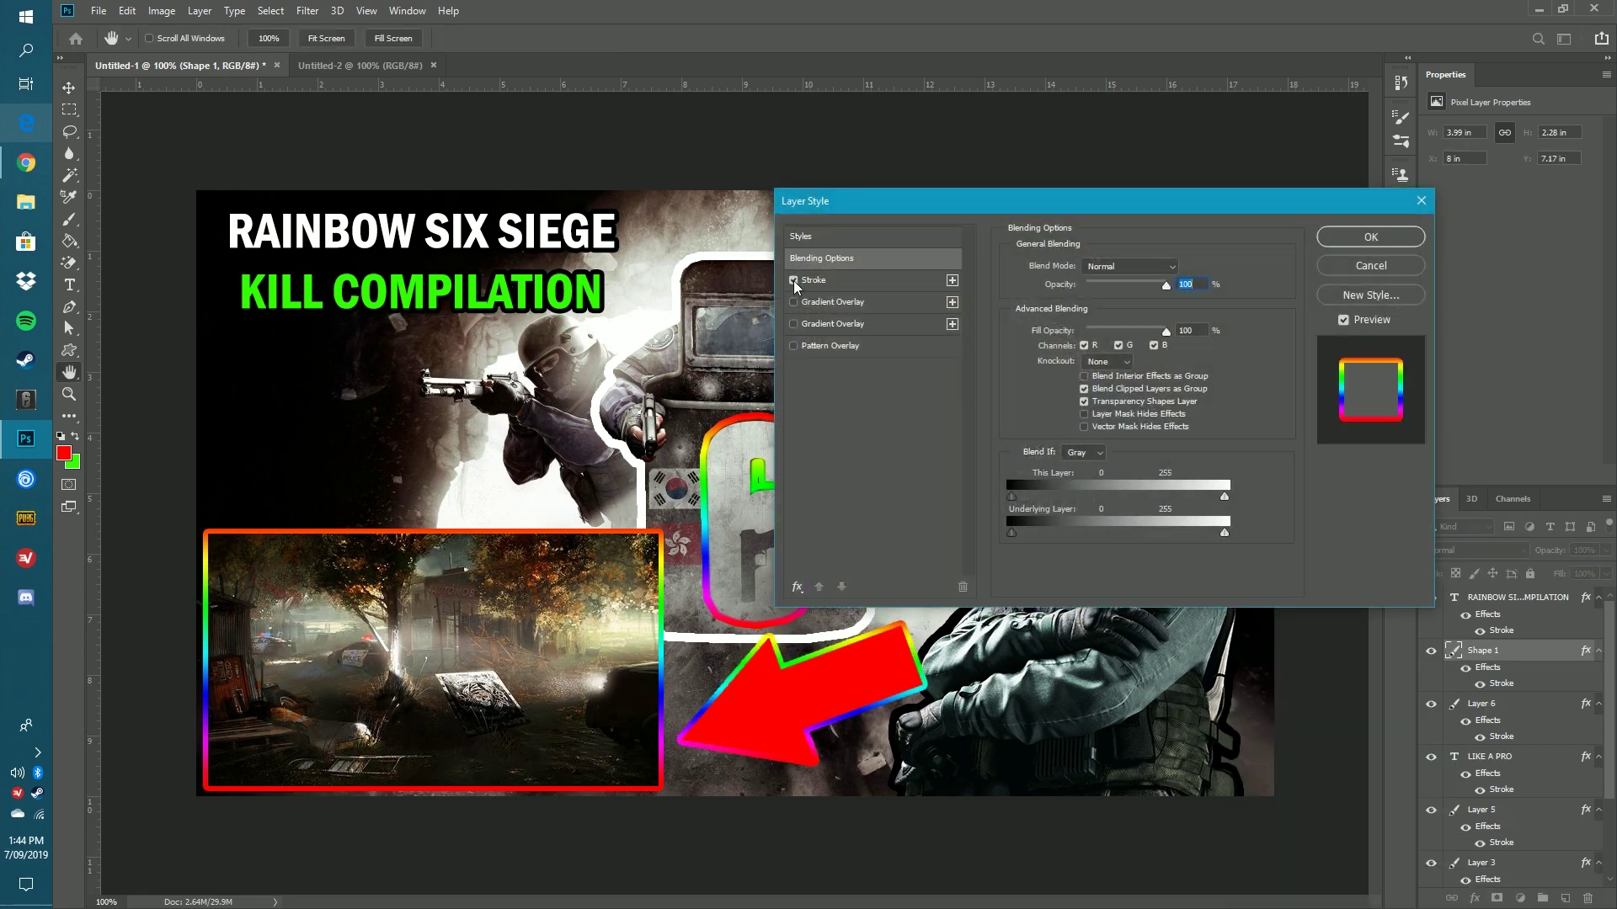
pyautogui.click(812, 281)
pyautogui.click(1093, 368)
pyautogui.click(1088, 388)
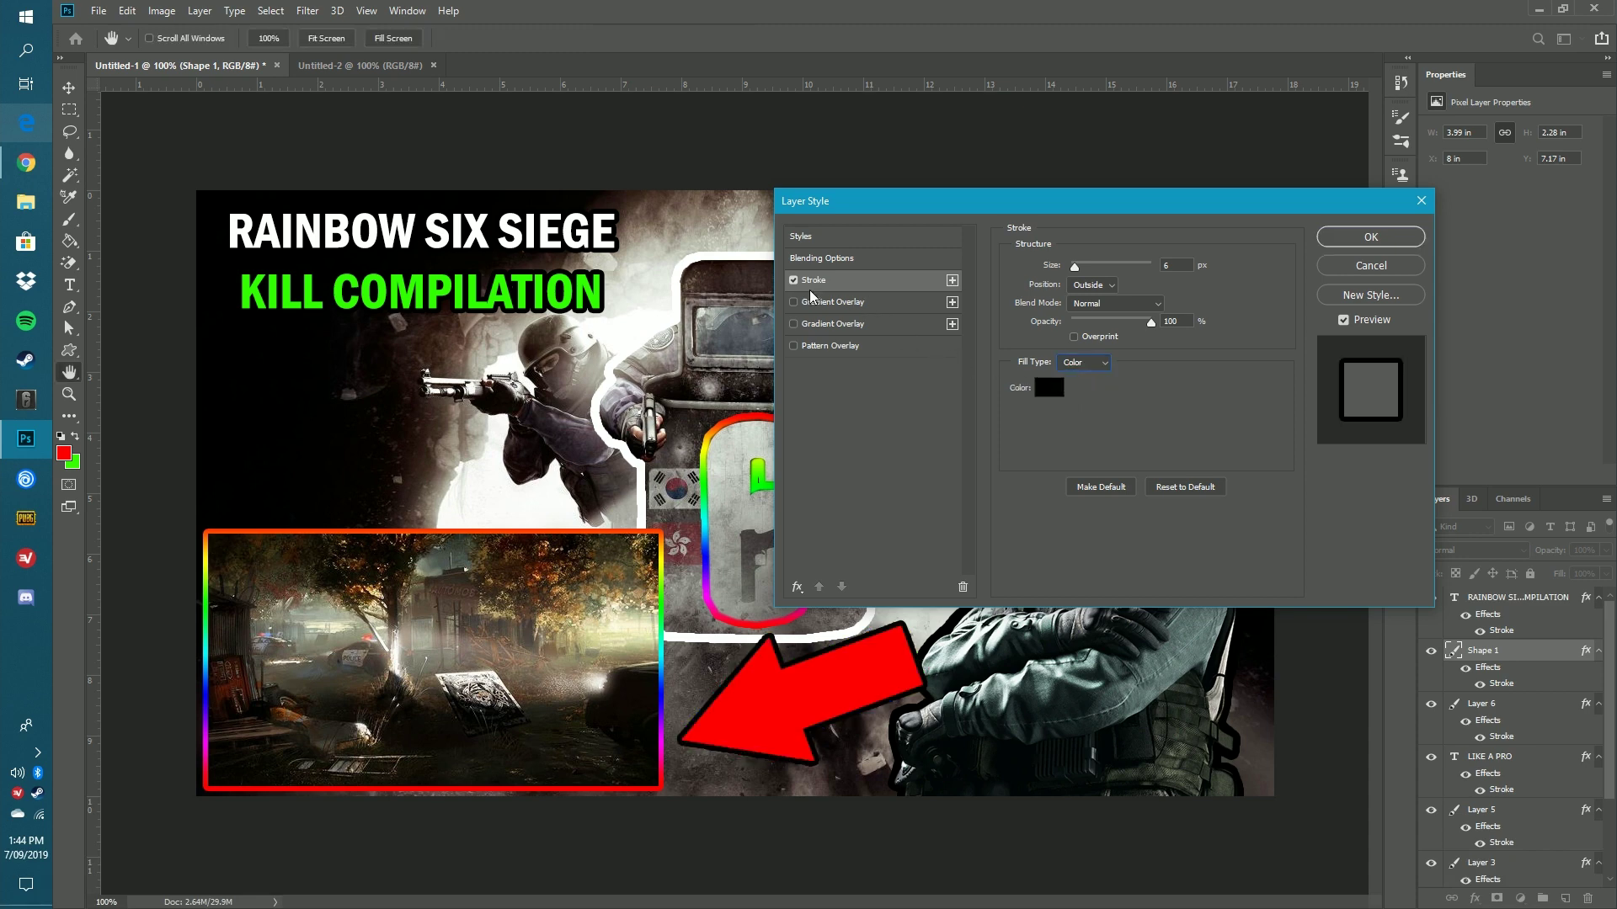
pyautogui.click(1371, 265)
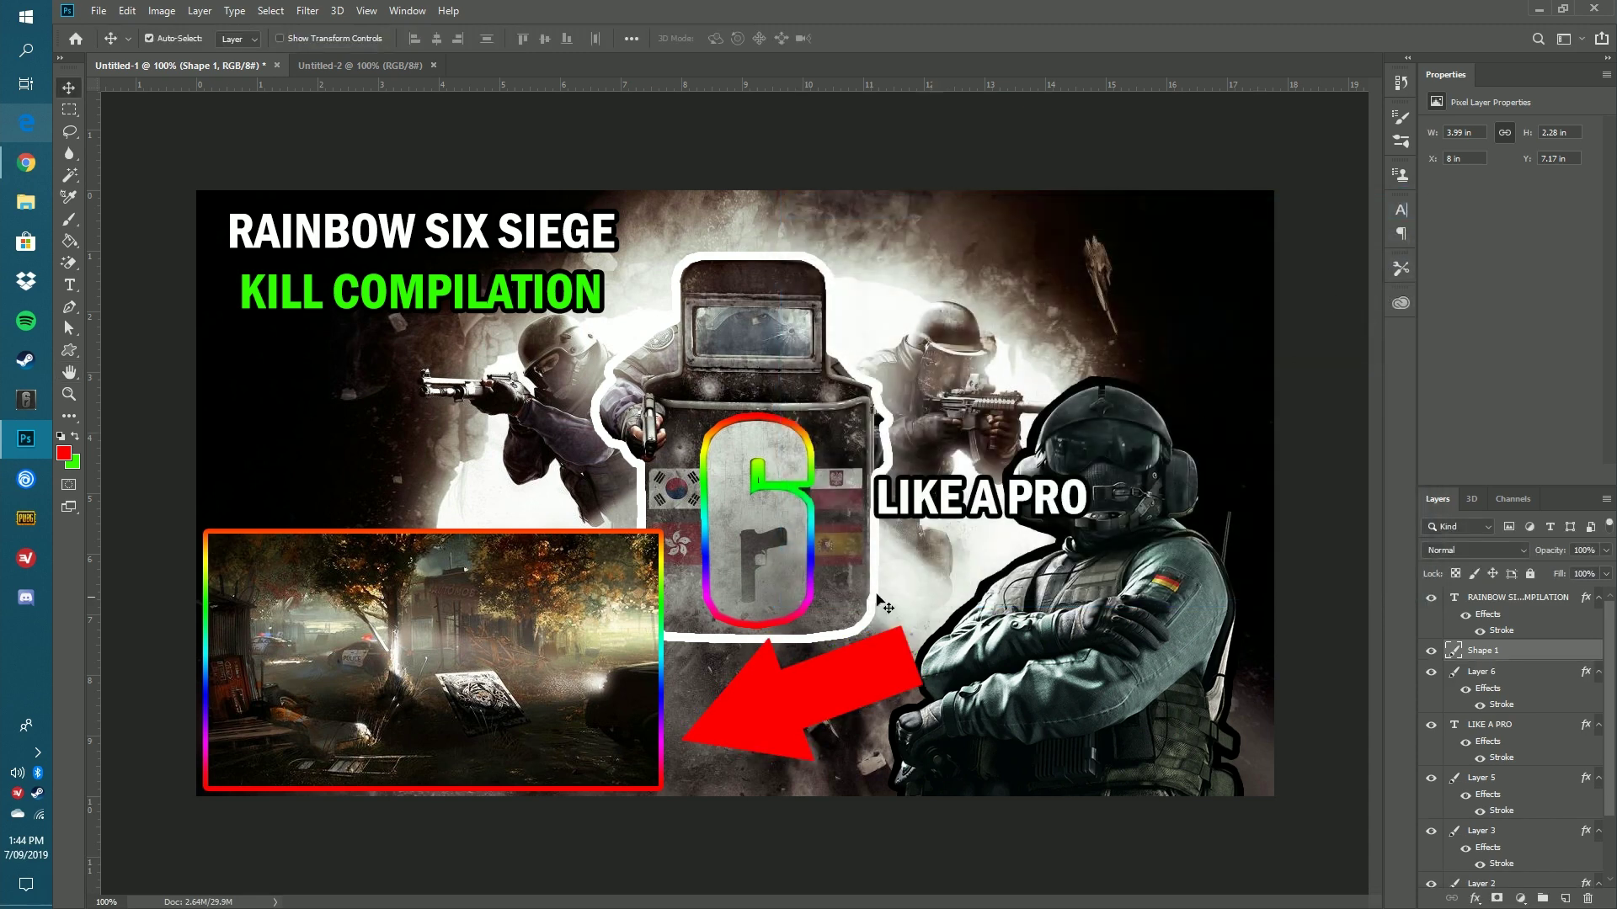
# Save the document as a Photoshop file named "siege thumbnail" in the Thumbnails photoshop folder.
pyautogui.click(97, 11)
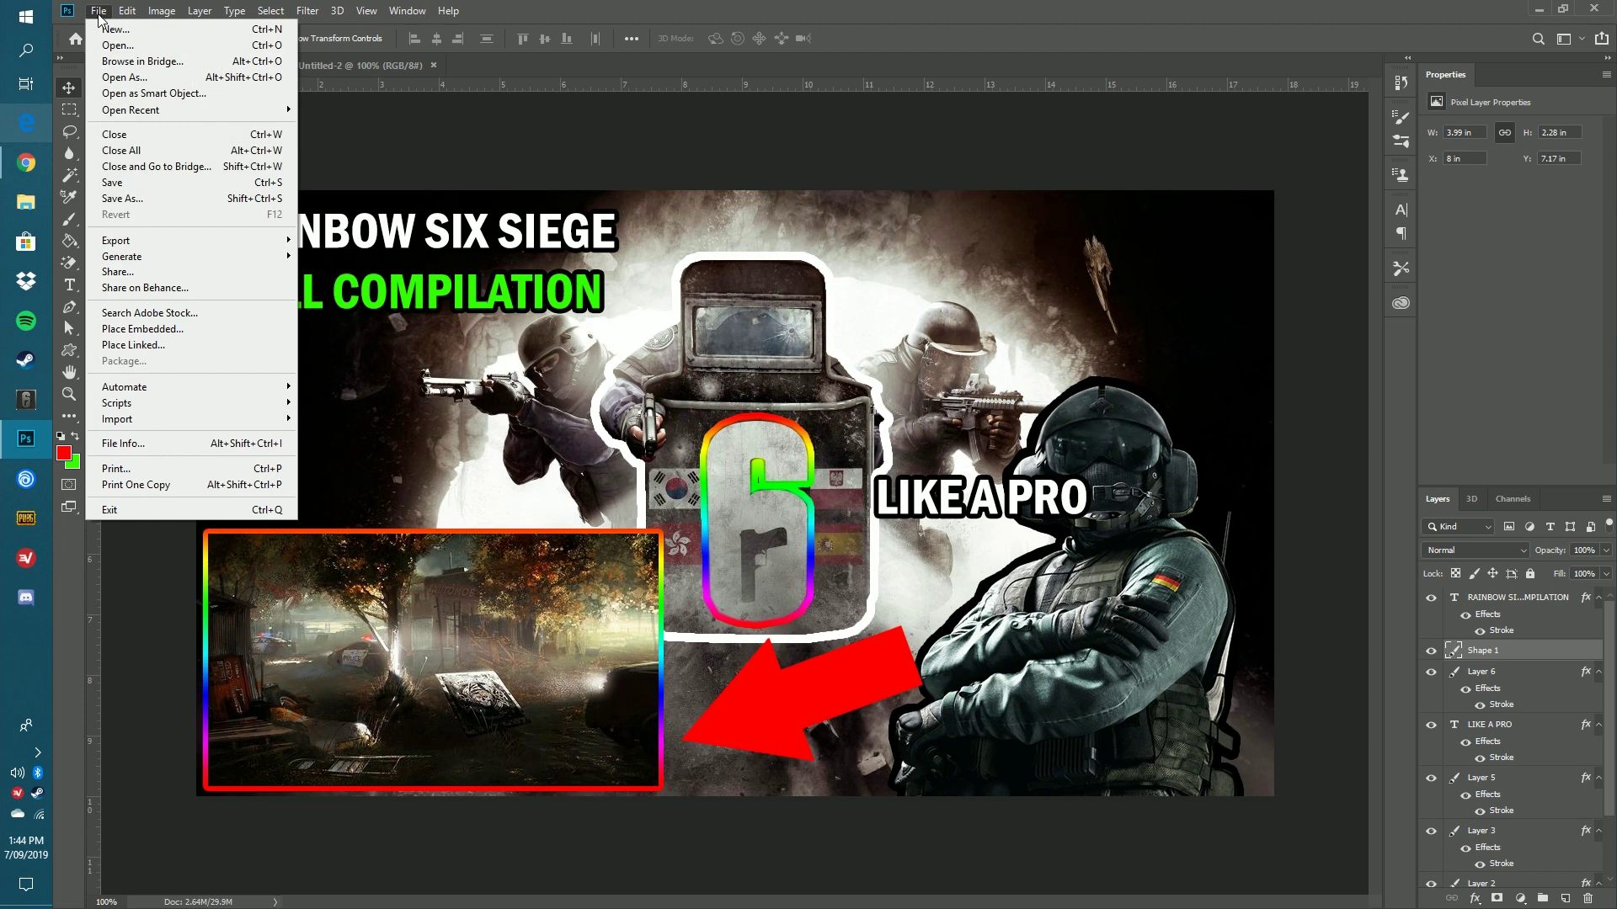
pyautogui.click(190, 199)
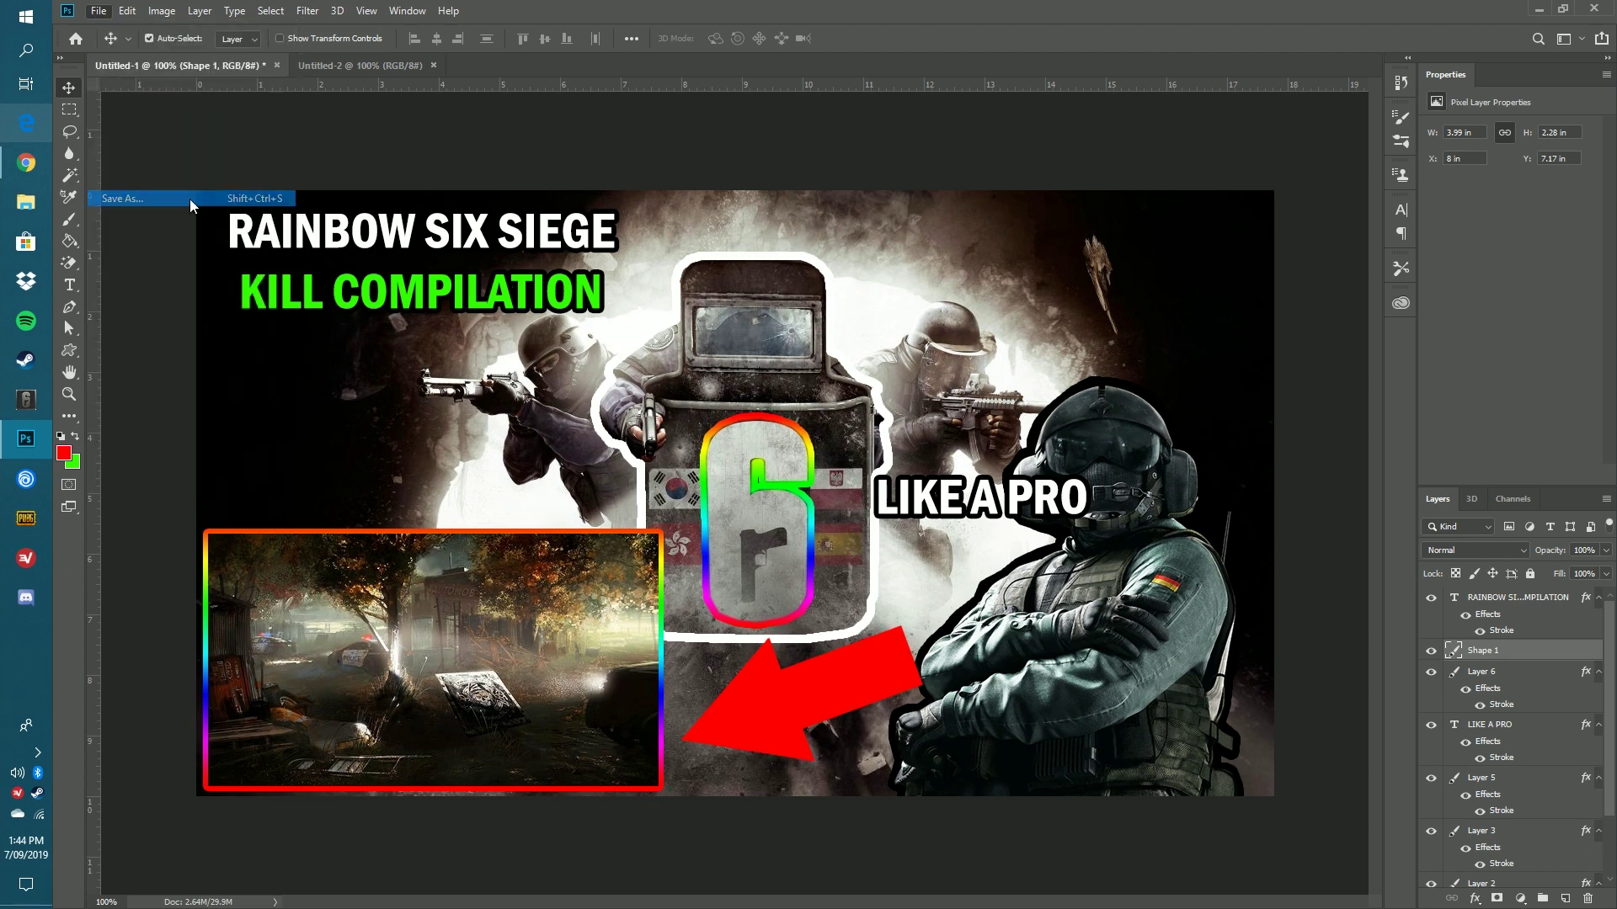
pyautogui.write('sieg')
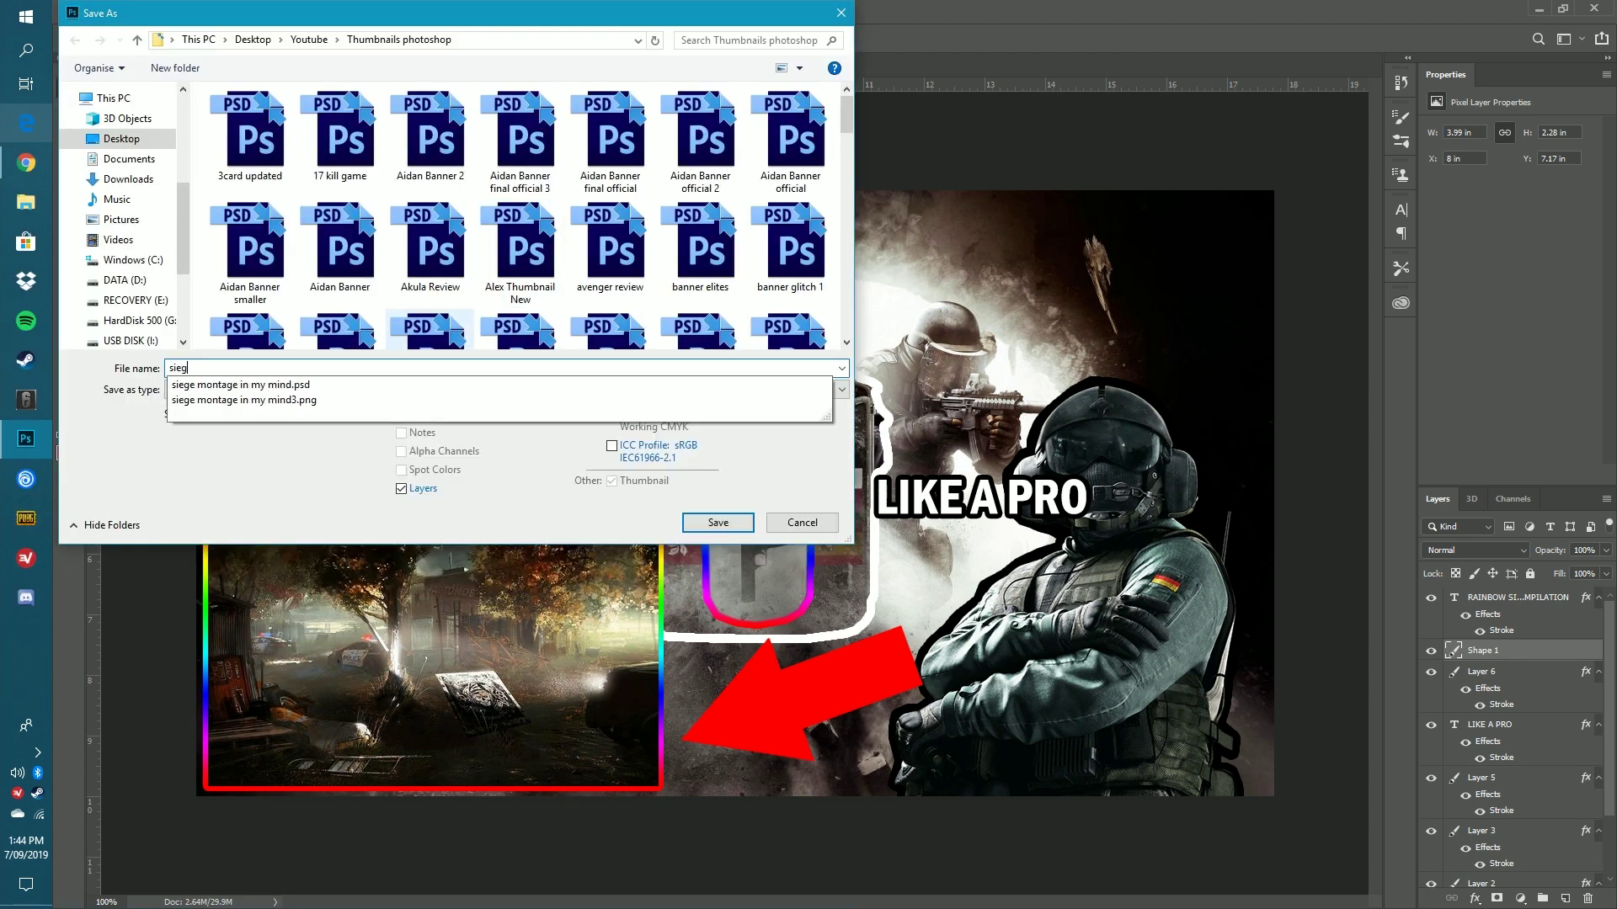
pyautogui.write('e thumn')
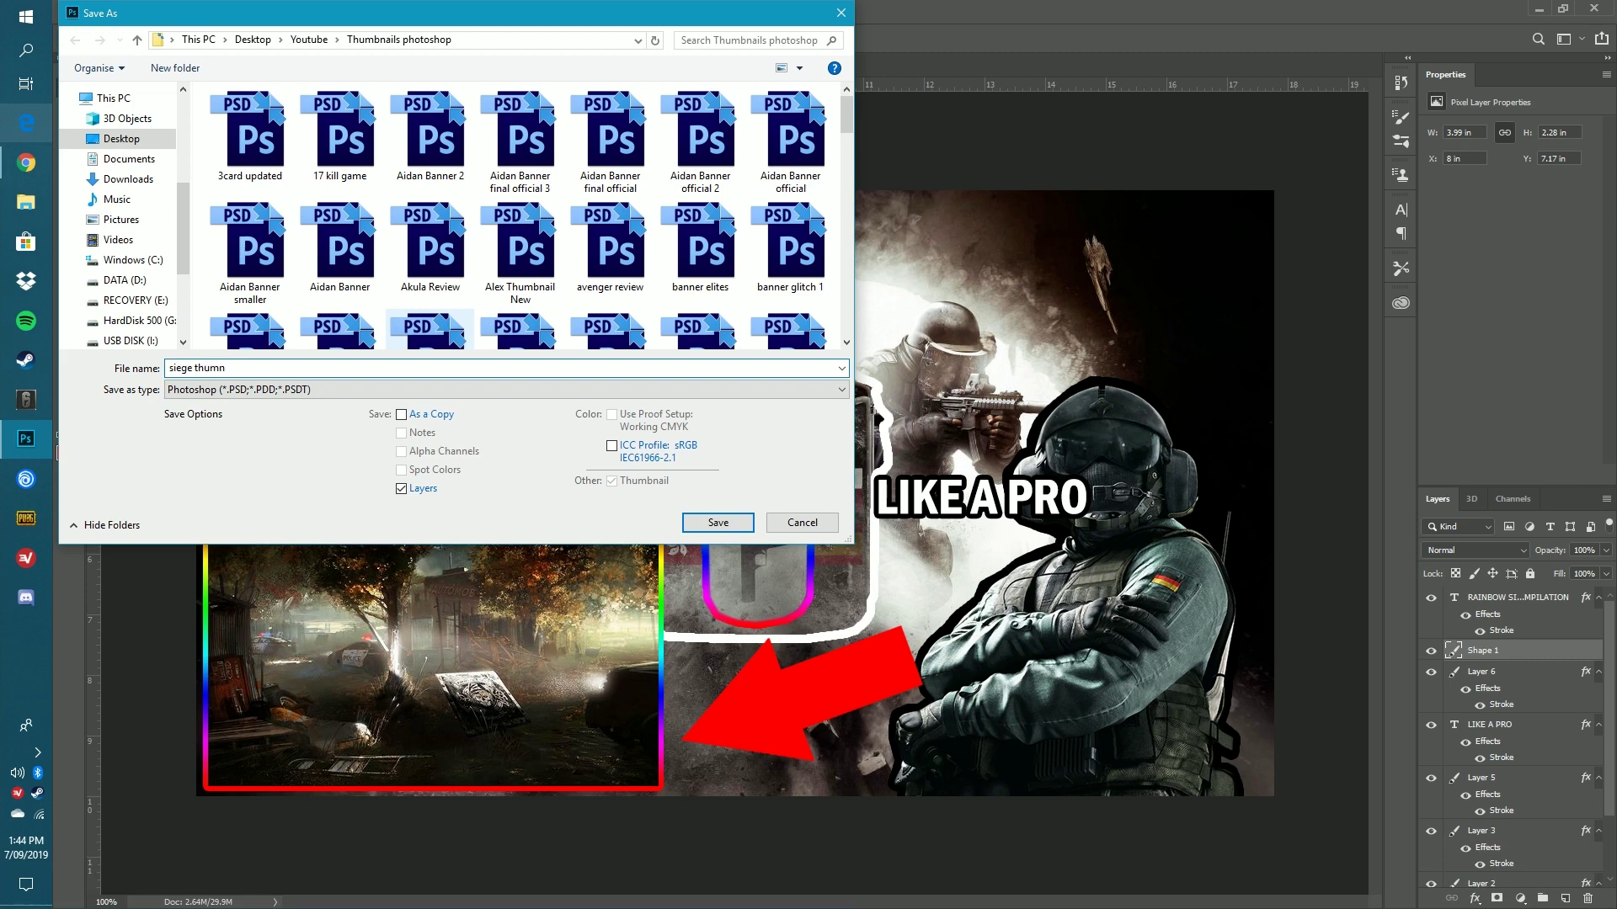
pyautogui.press('BackSpace')
pyautogui.write('bnail')
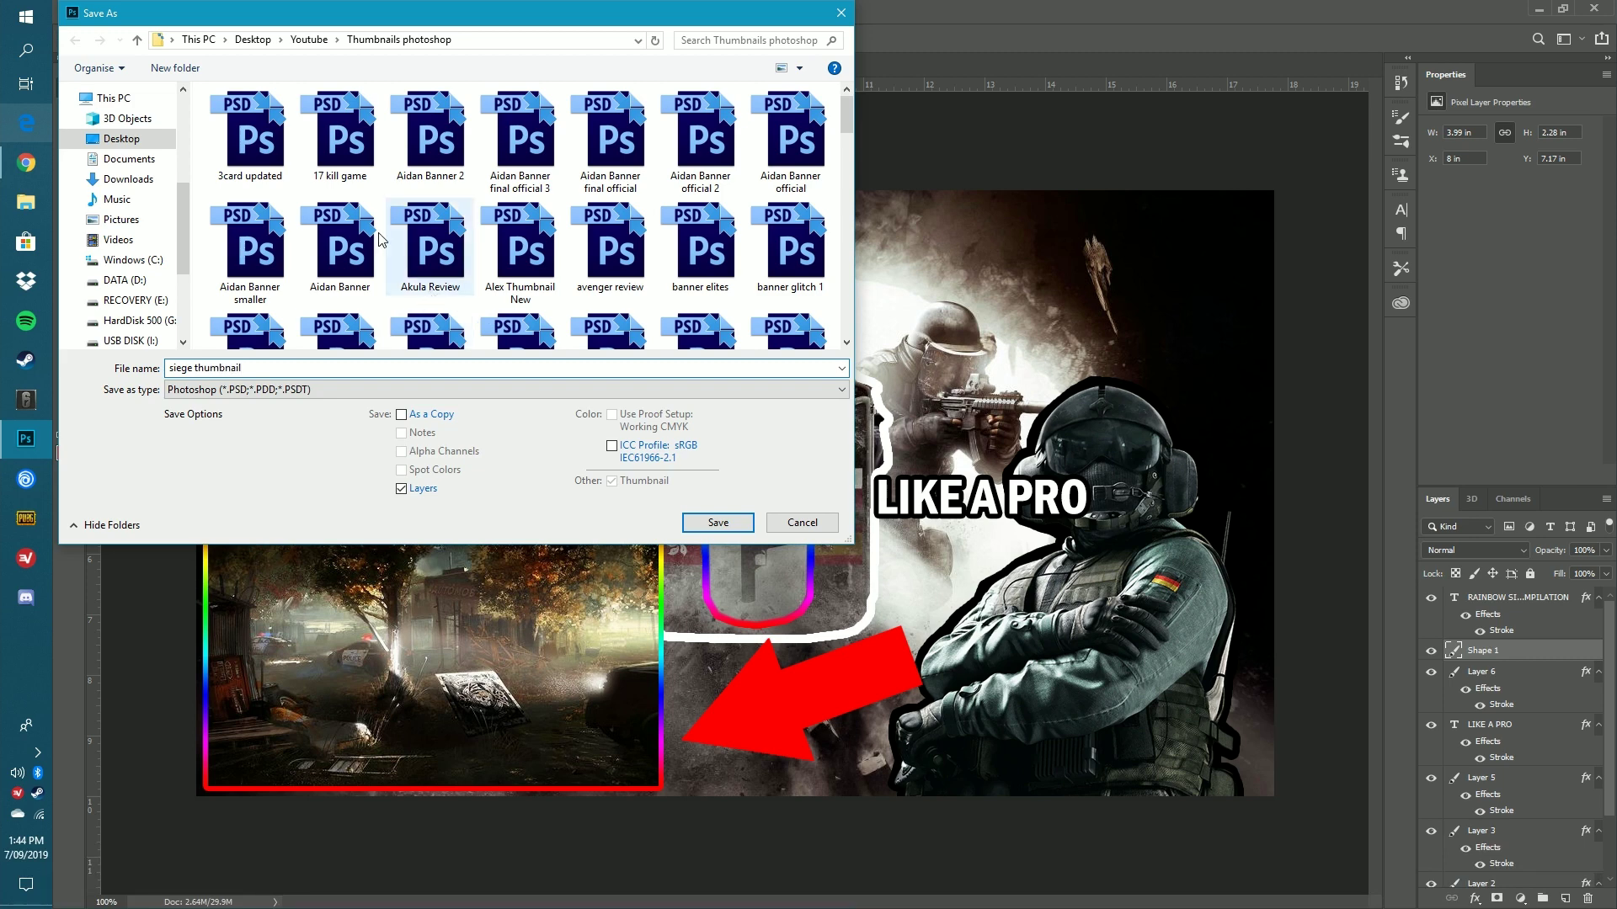
pyautogui.scroll(-10, 379, 210)
pyautogui.scroll(10, 379, 211)
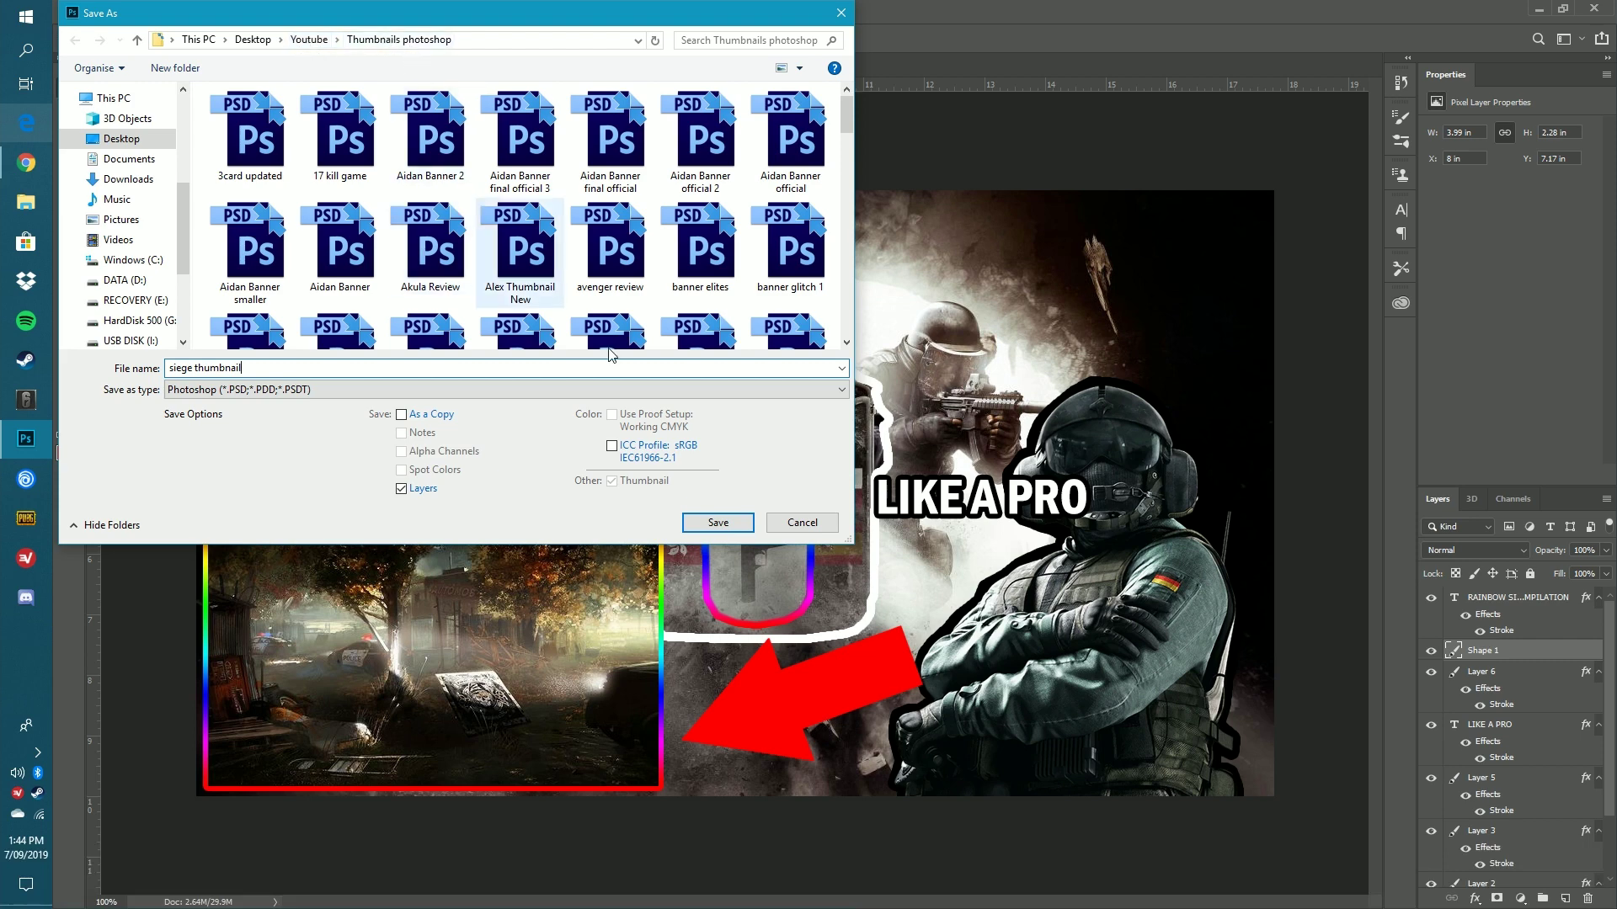
pyautogui.click(717, 522)
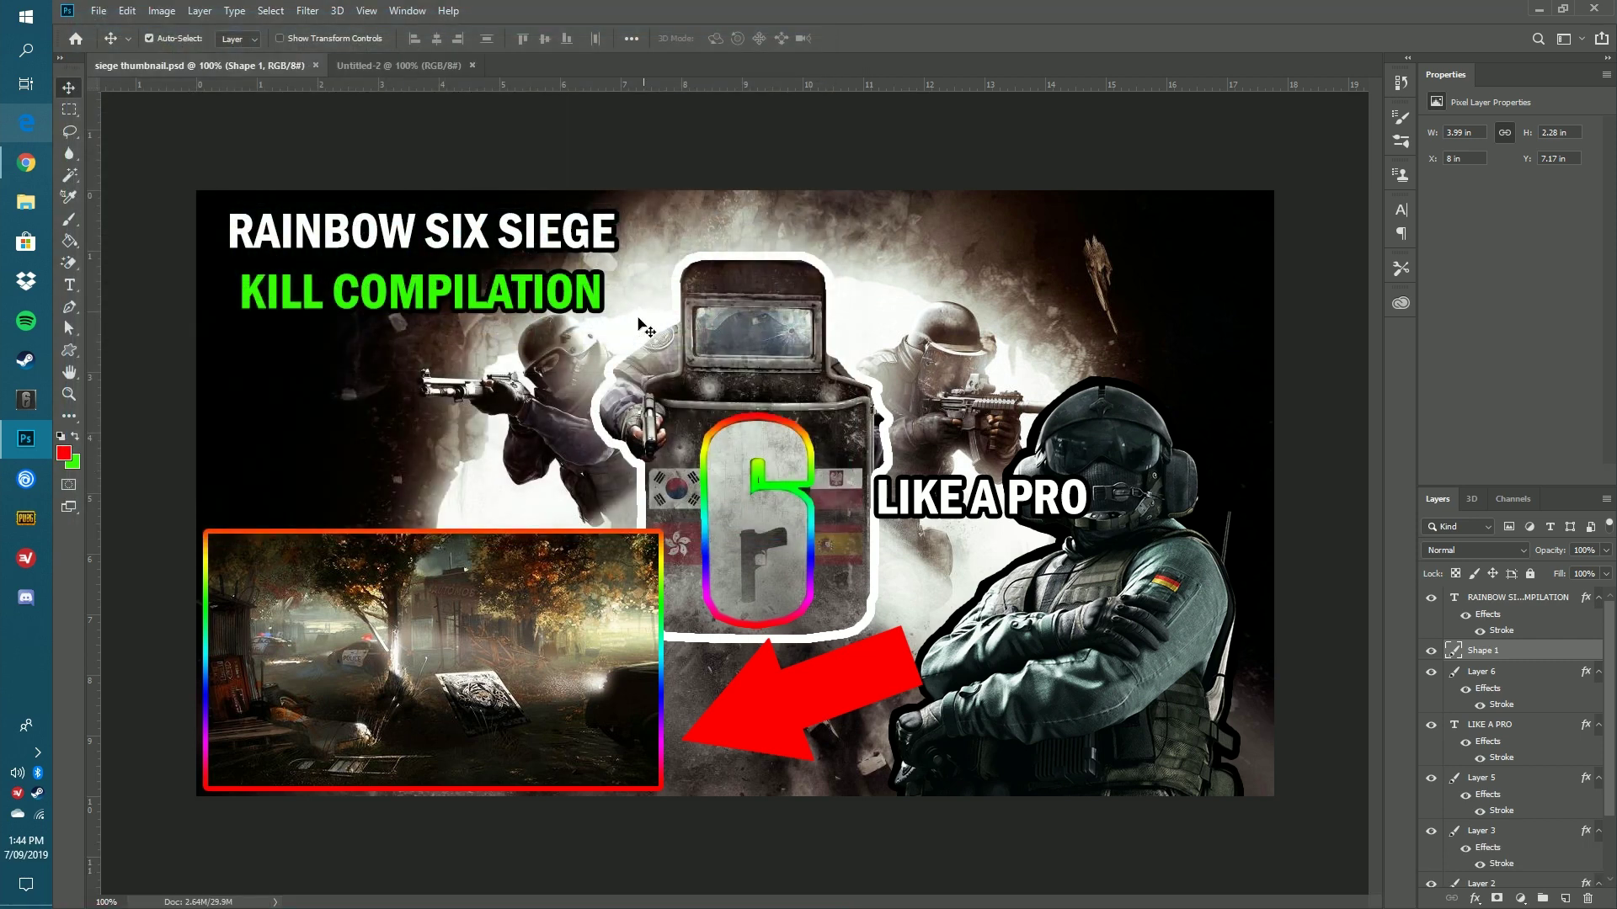
# Quick-export the image as "siege thumbnail" into the Thumbnails folder inside Desktop > Youtube.
pyautogui.click(107, 15)
pyautogui.moveTo(248, 244)
pyautogui.click(337, 241)
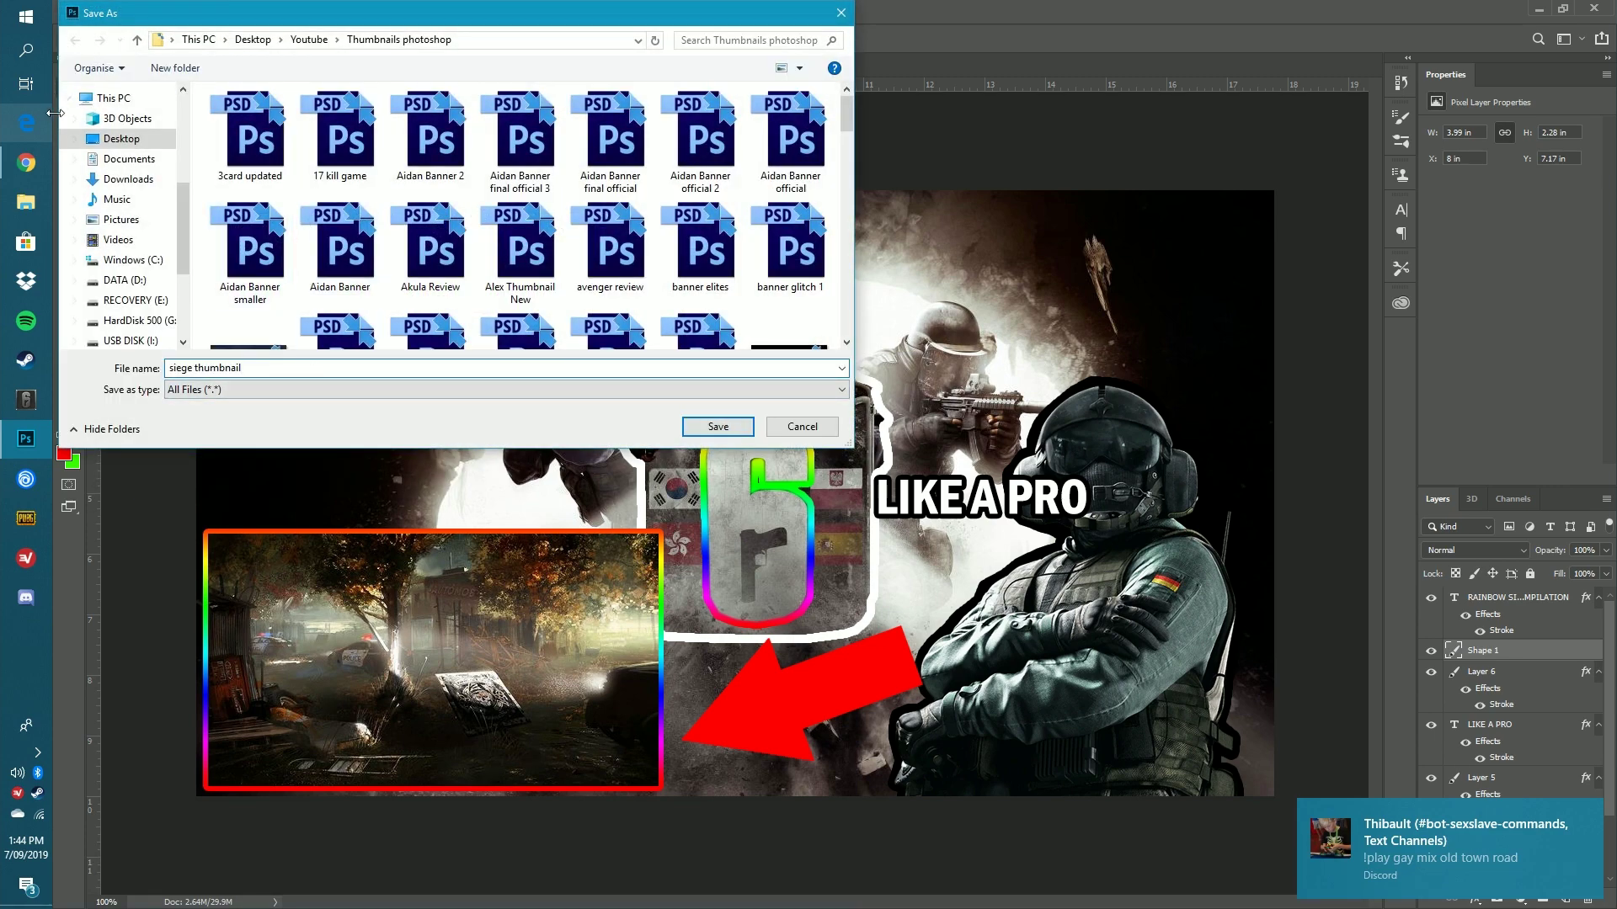
pyautogui.click(98, 143)
pyautogui.doubleClick(276, 210)
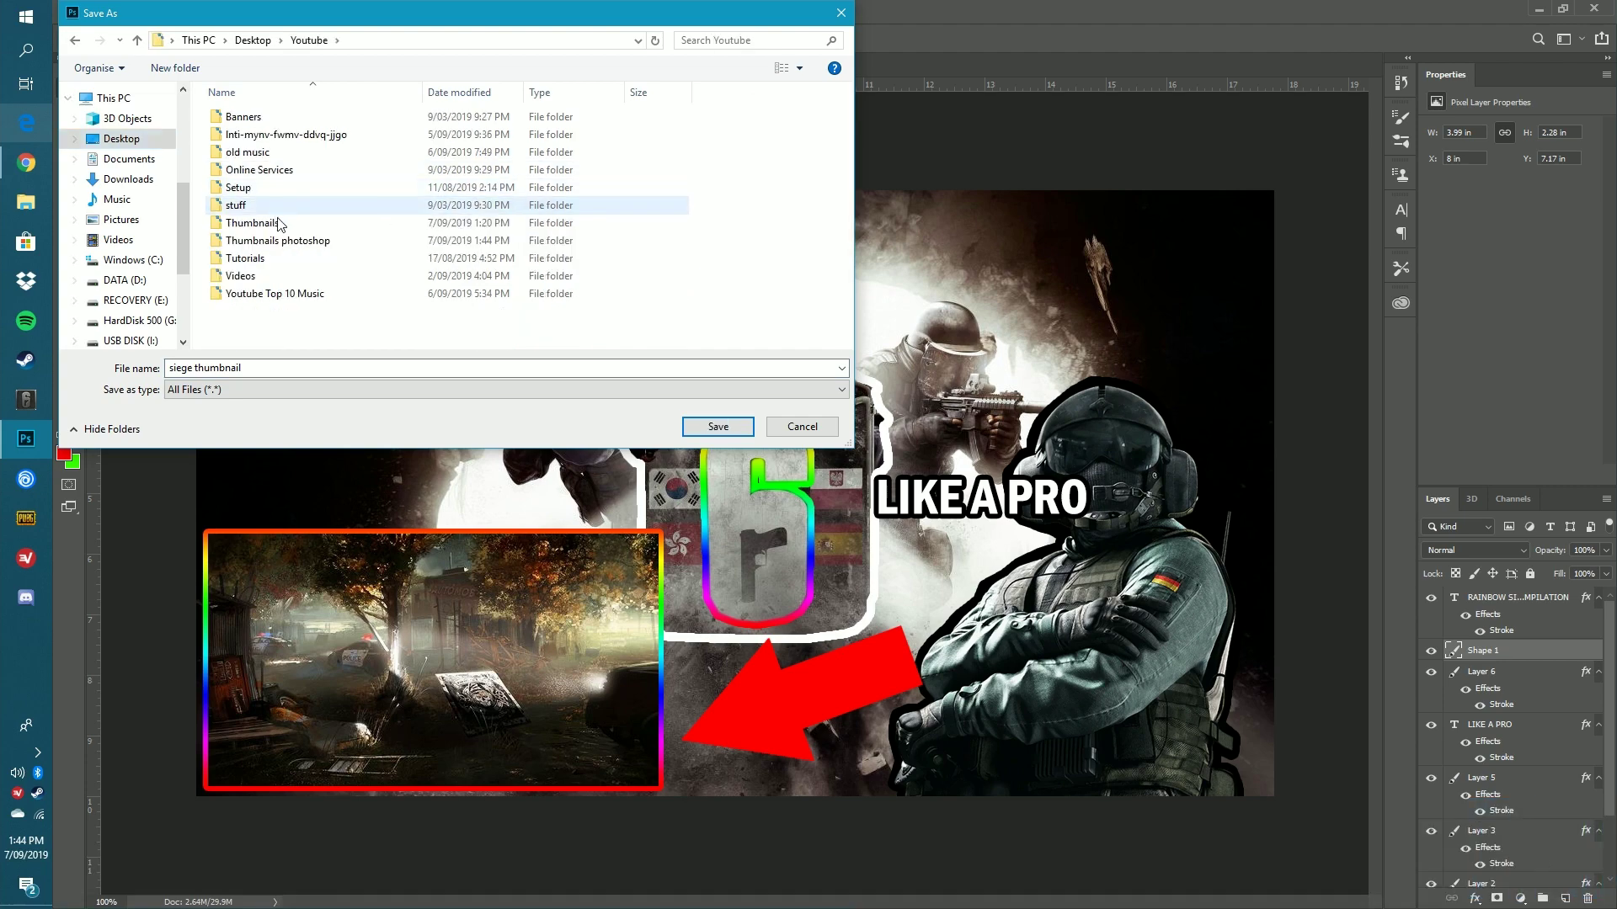
pyautogui.doubleClick(252, 222)
pyautogui.scroll(-10, 421, 278)
pyautogui.click(429, 365)
pyautogui.click(714, 428)
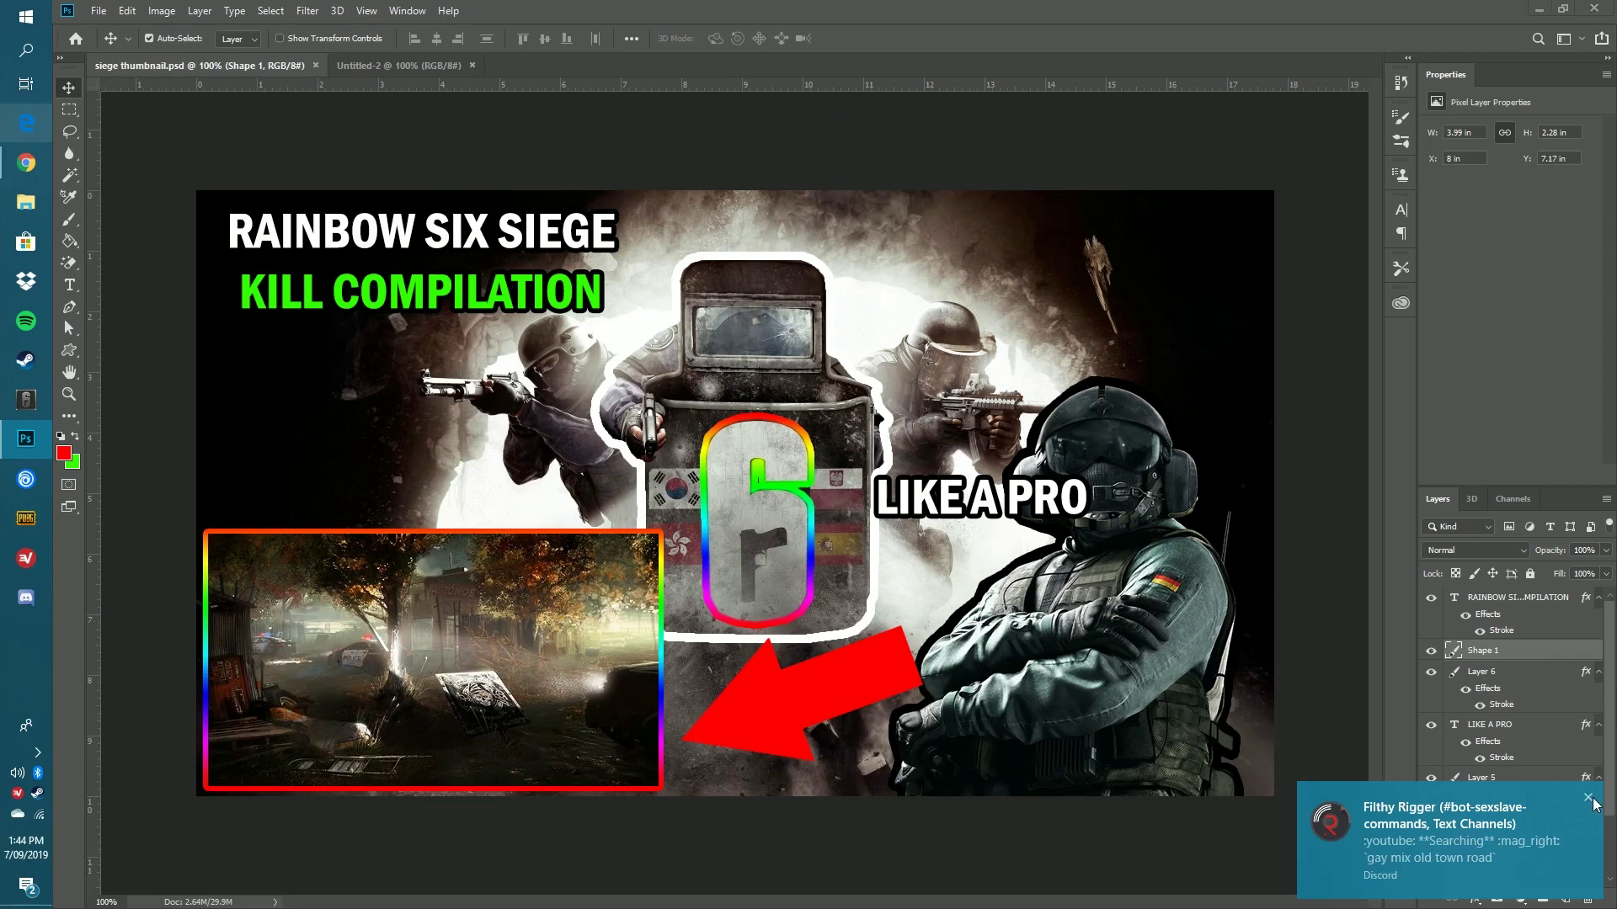
# Switch to Chrome, go to YouTube Studio and open the details of the private video "blank" from the channel's videos.
pyautogui.click(7, 164)
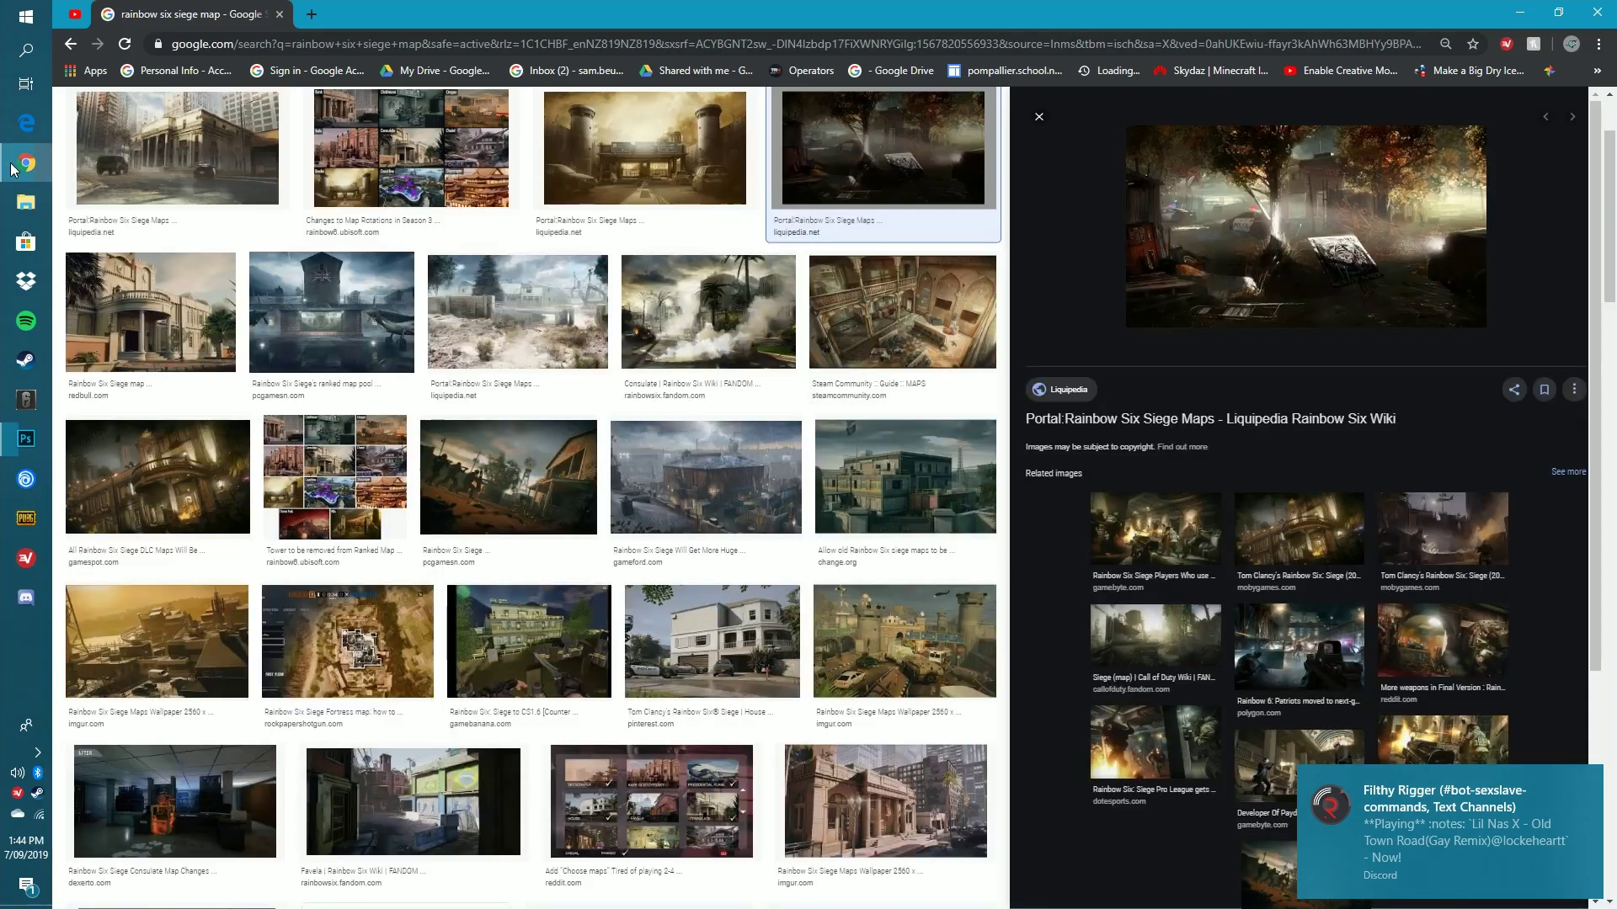
pyautogui.click(311, 15)
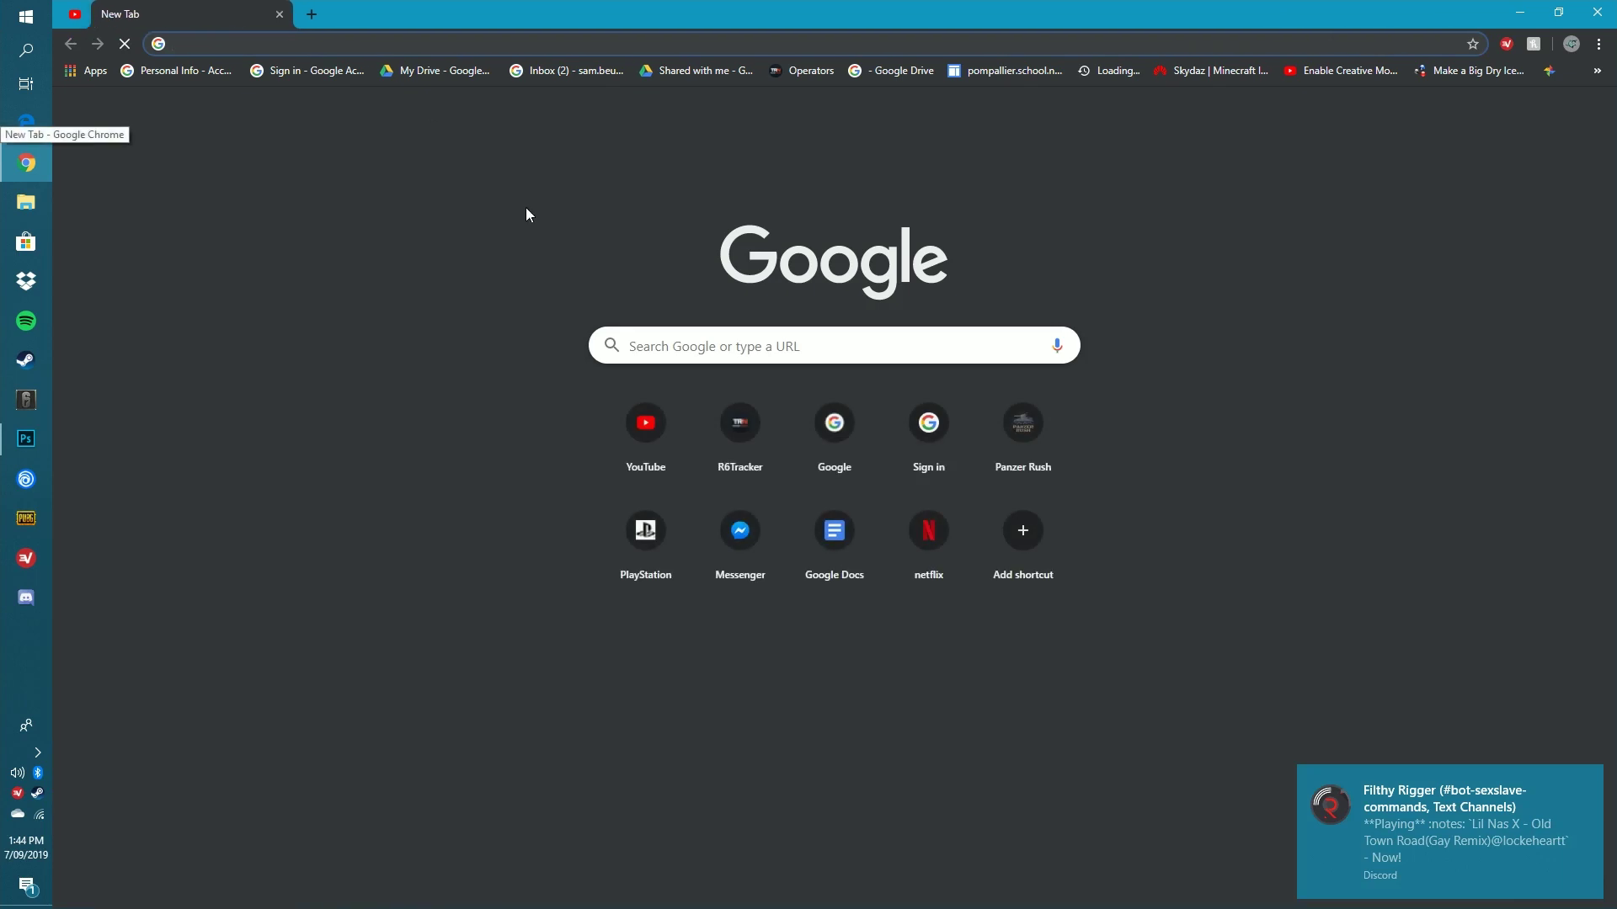
pyautogui.click(646, 425)
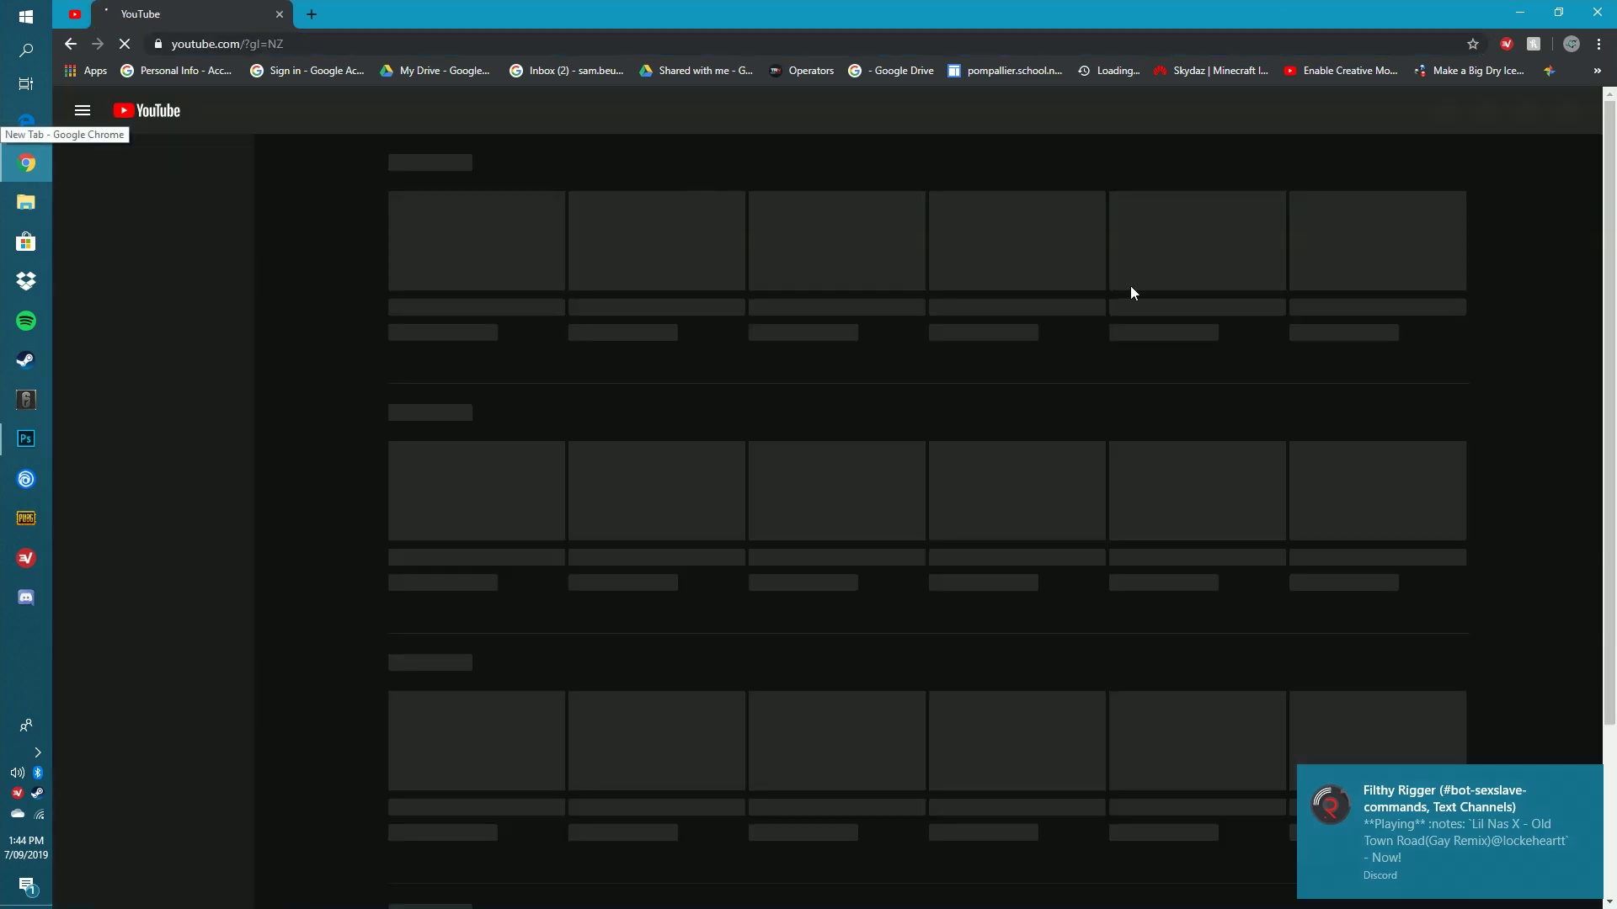
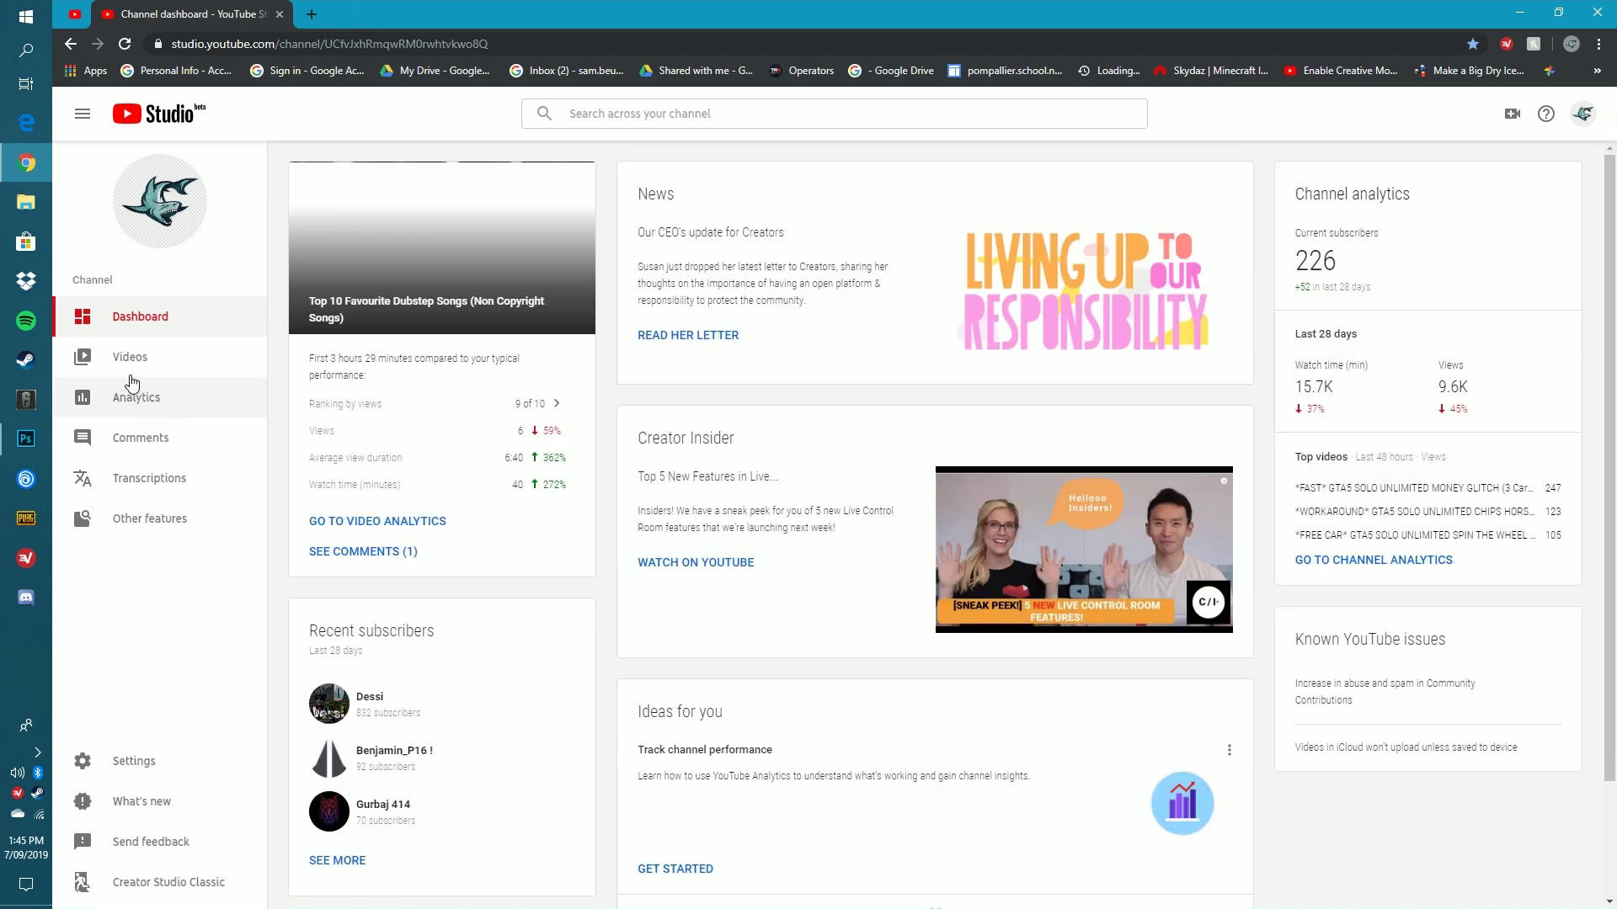
pyautogui.click(132, 363)
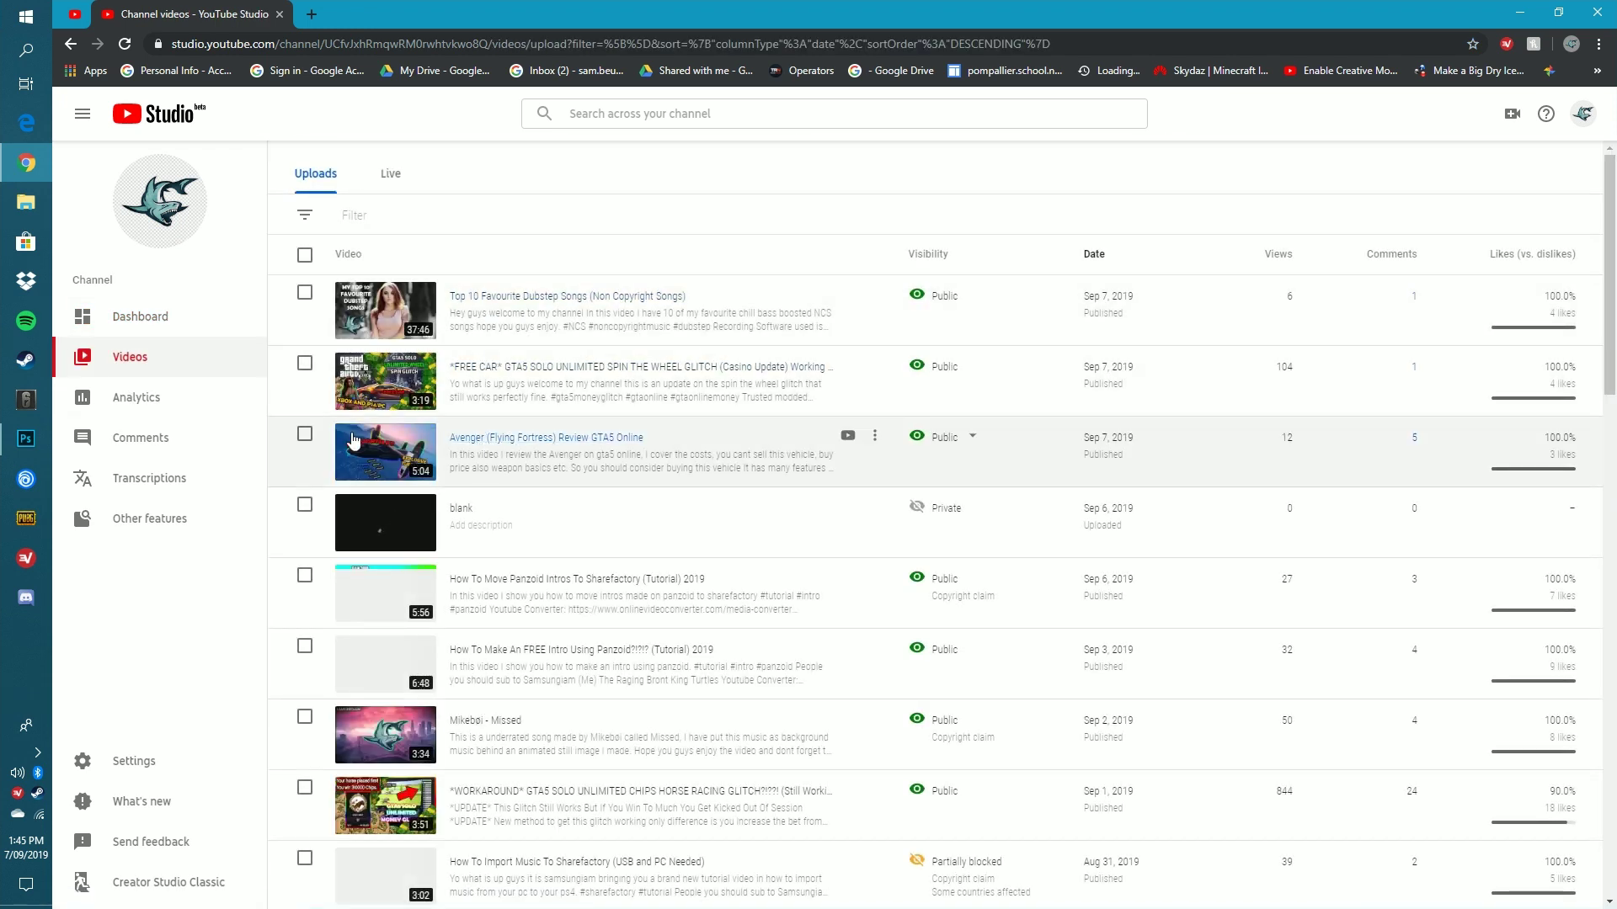
pyautogui.click(460, 510)
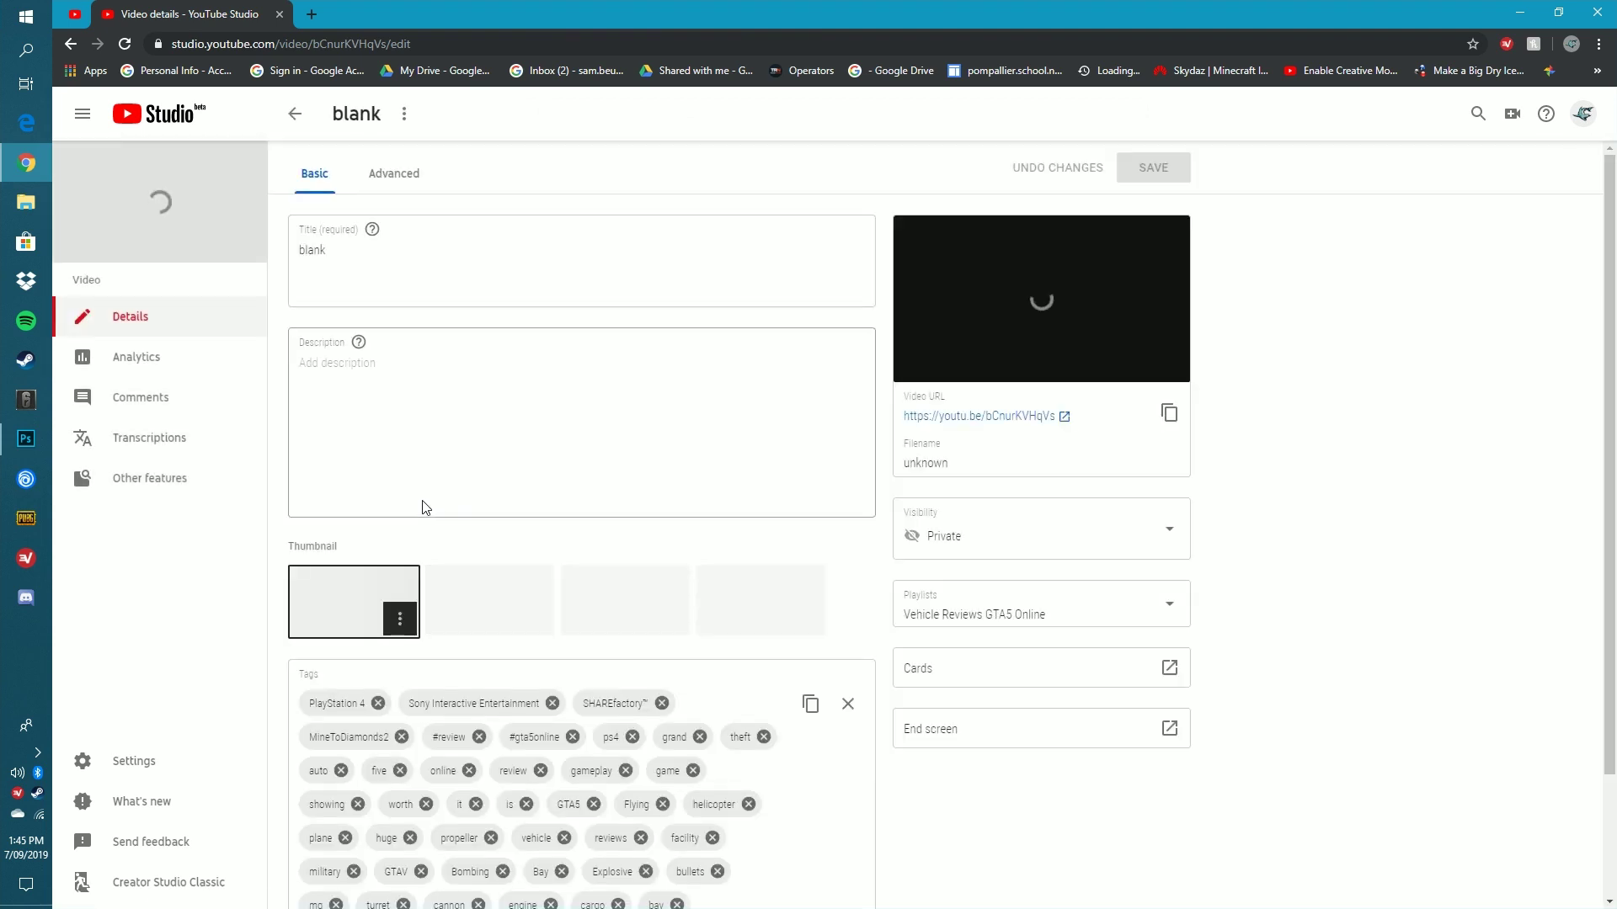
# Replace the "blank" video's thumbnail with the "siege thumbnail" image from the Thumbnails folder.
pyautogui.click(399, 619)
pyautogui.click(367, 609)
pyautogui.click(399, 619)
pyautogui.click(352, 590)
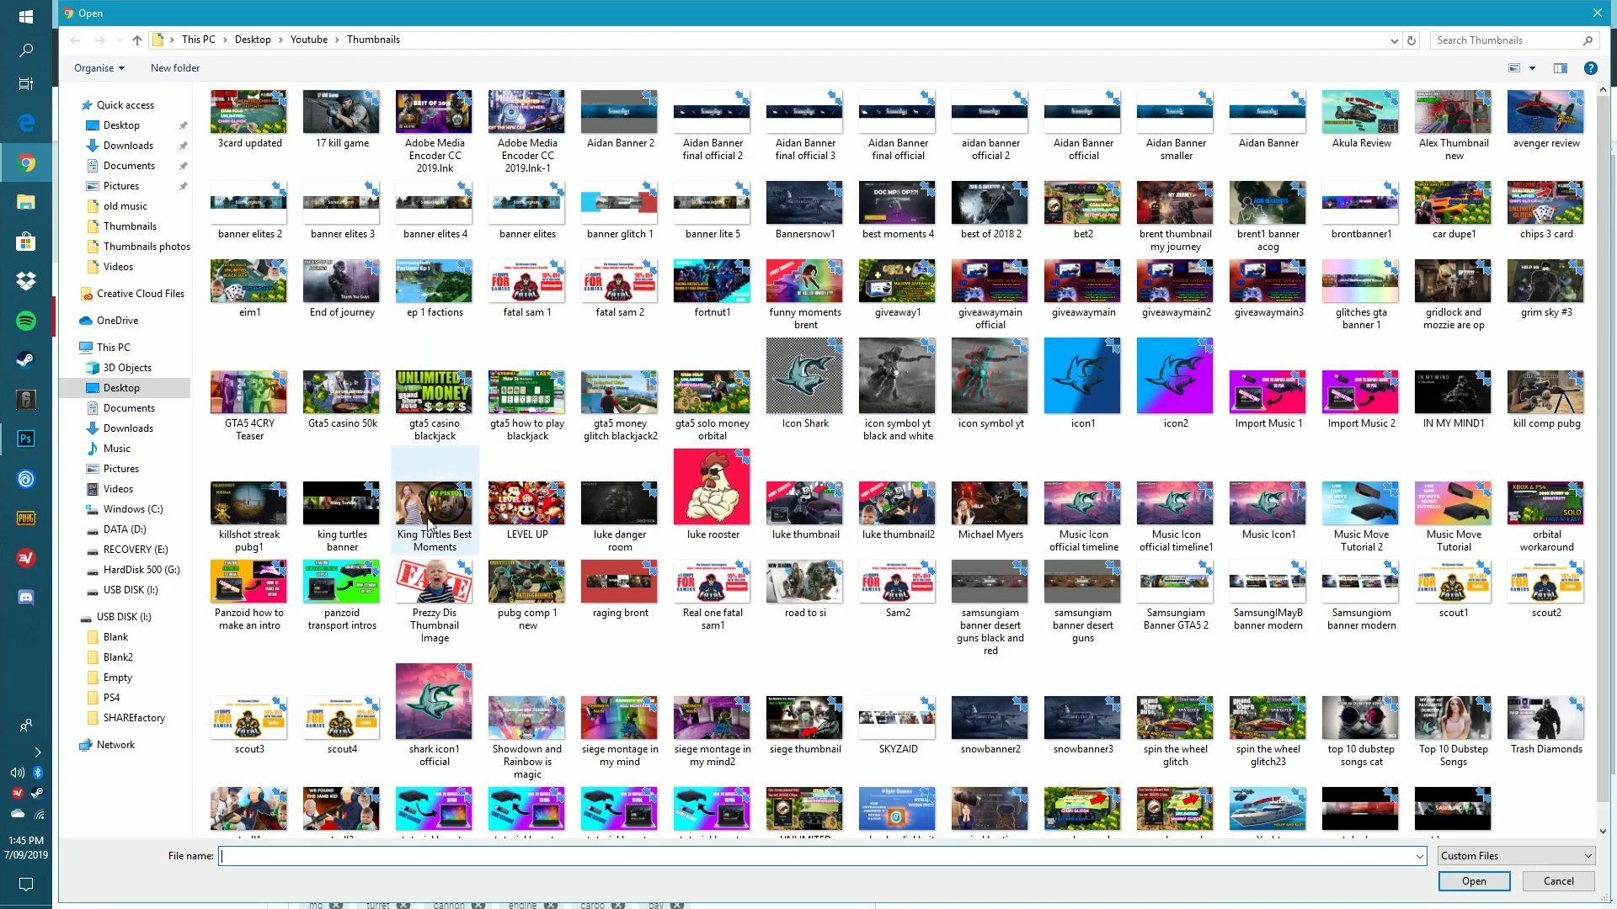
pyautogui.scroll(-1, 449, 601)
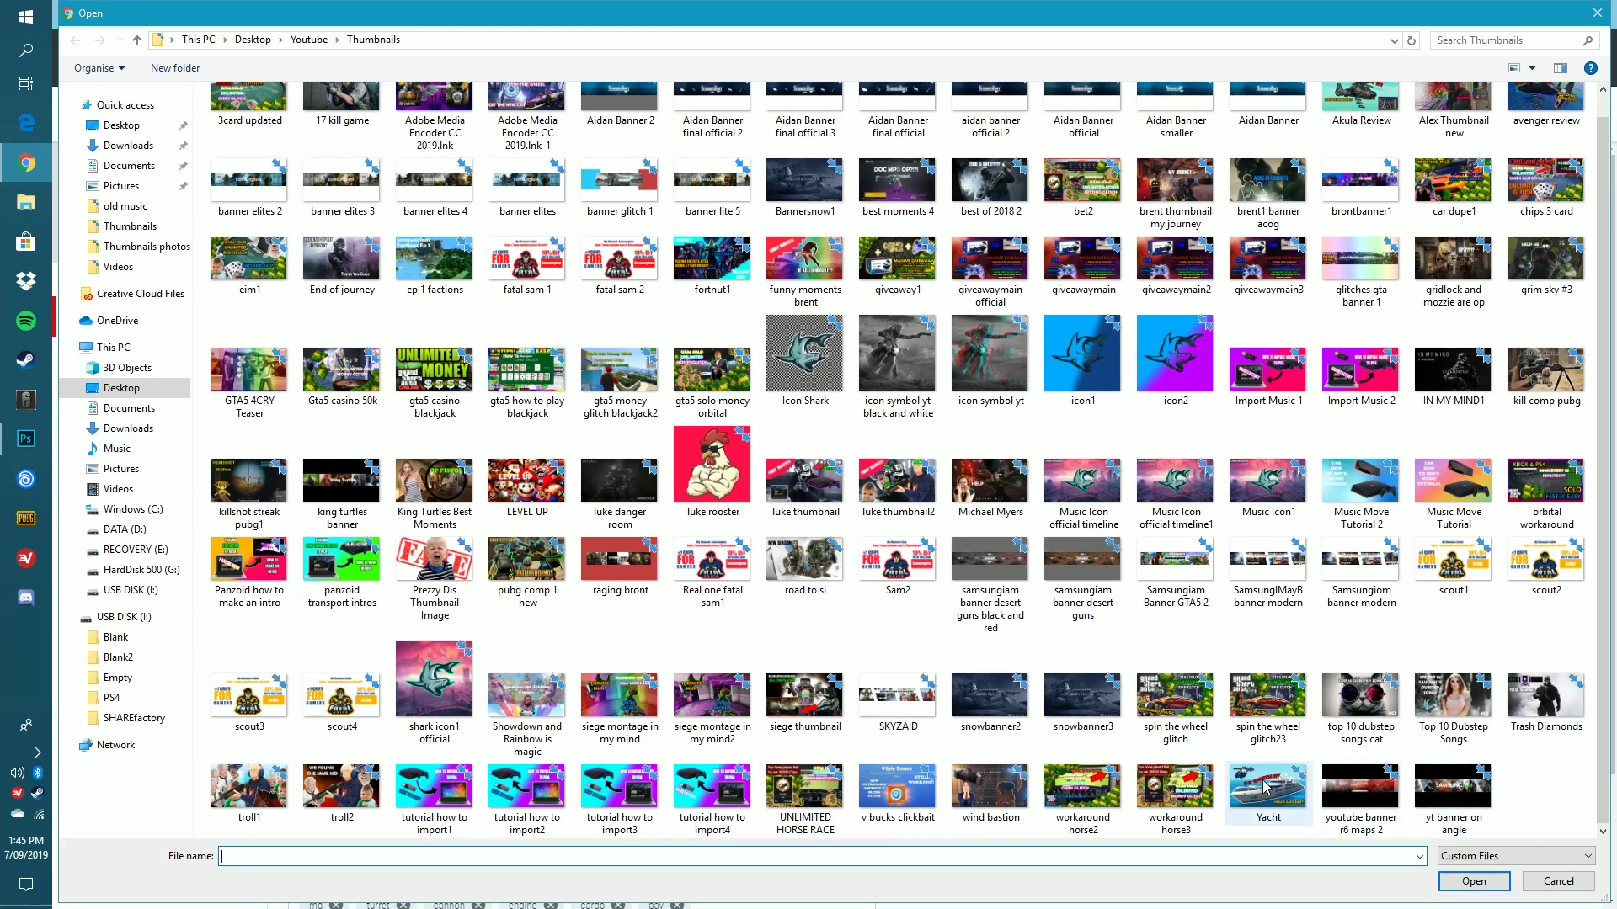
pyautogui.doubleClick(804, 697)
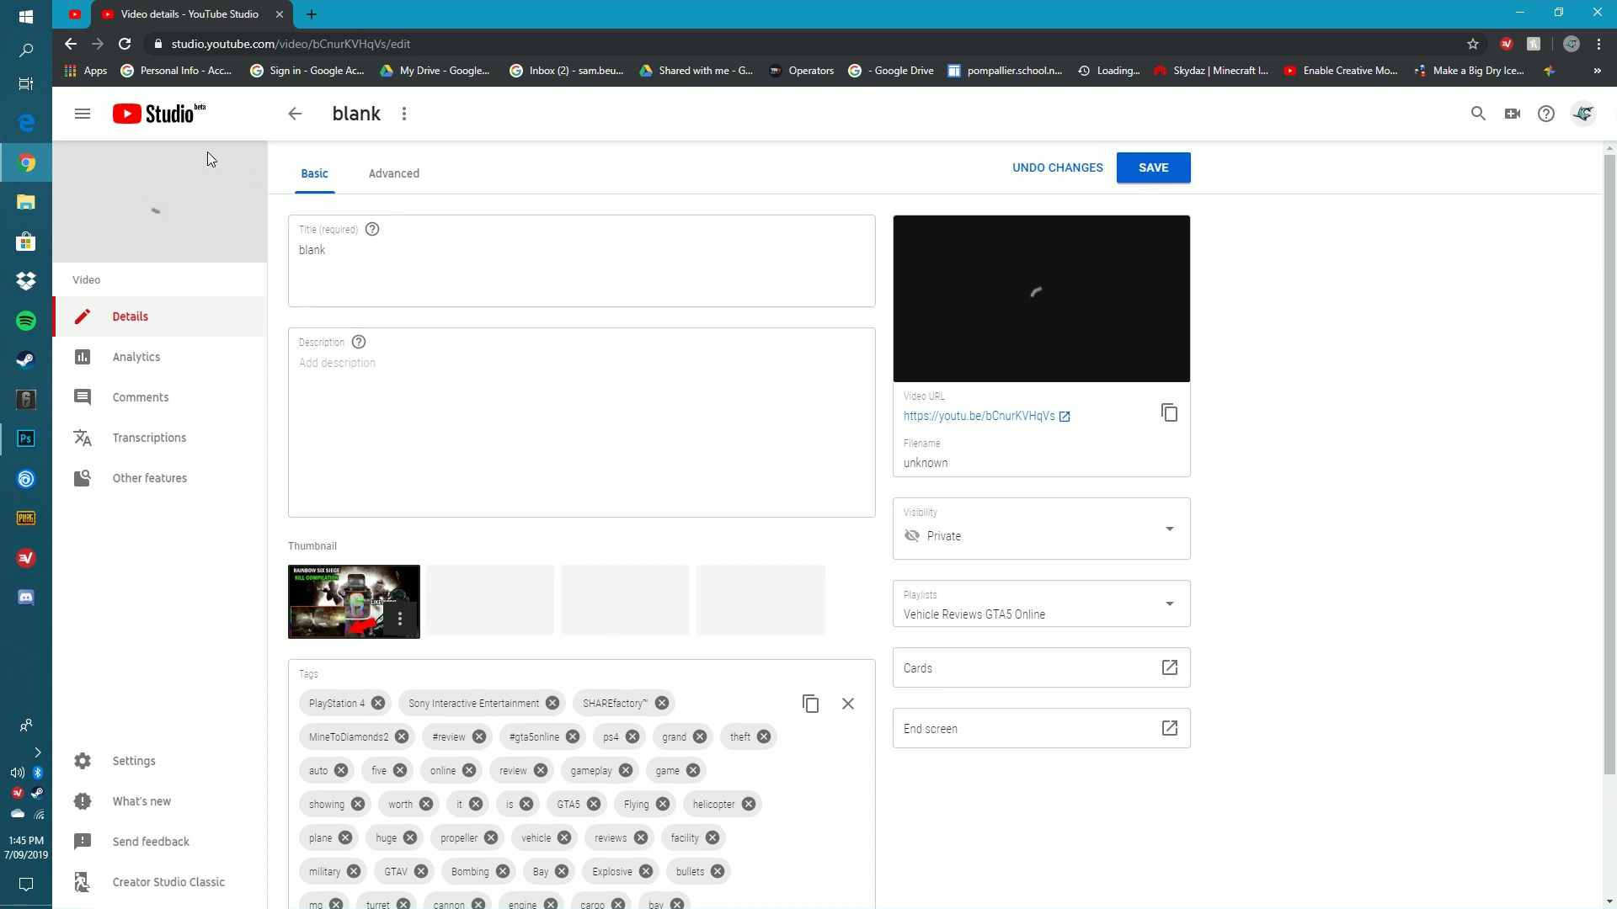
# Return to the channel's video list, discarding the unsaved thumbnail change, and look through the thumbnails of the uploads.
pyautogui.click(73, 45)
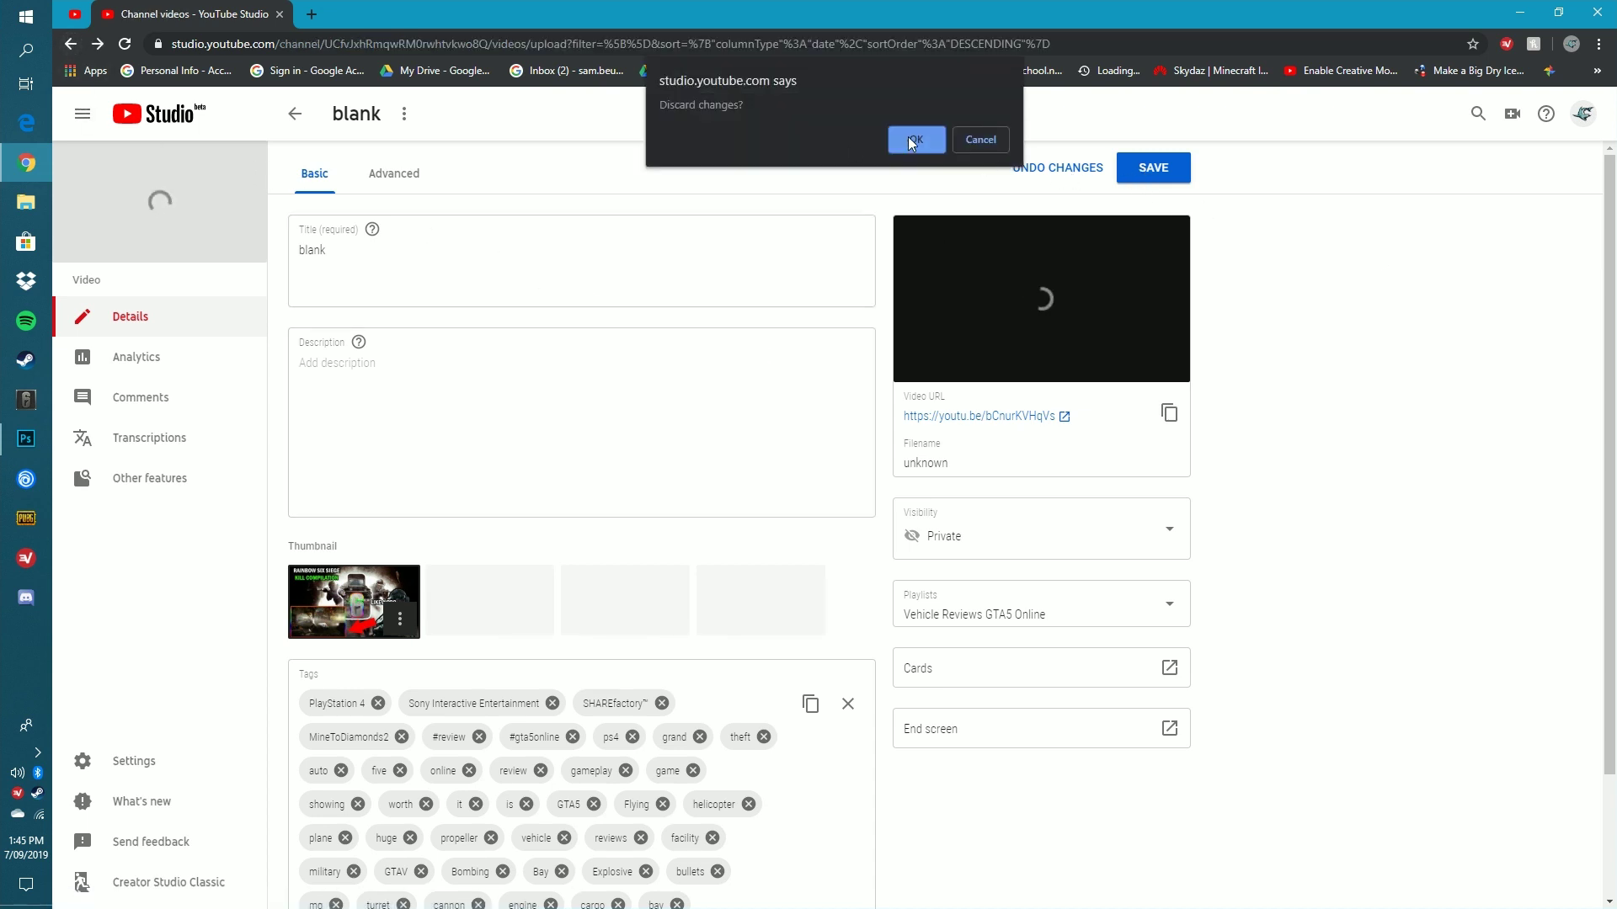
pyautogui.click(912, 136)
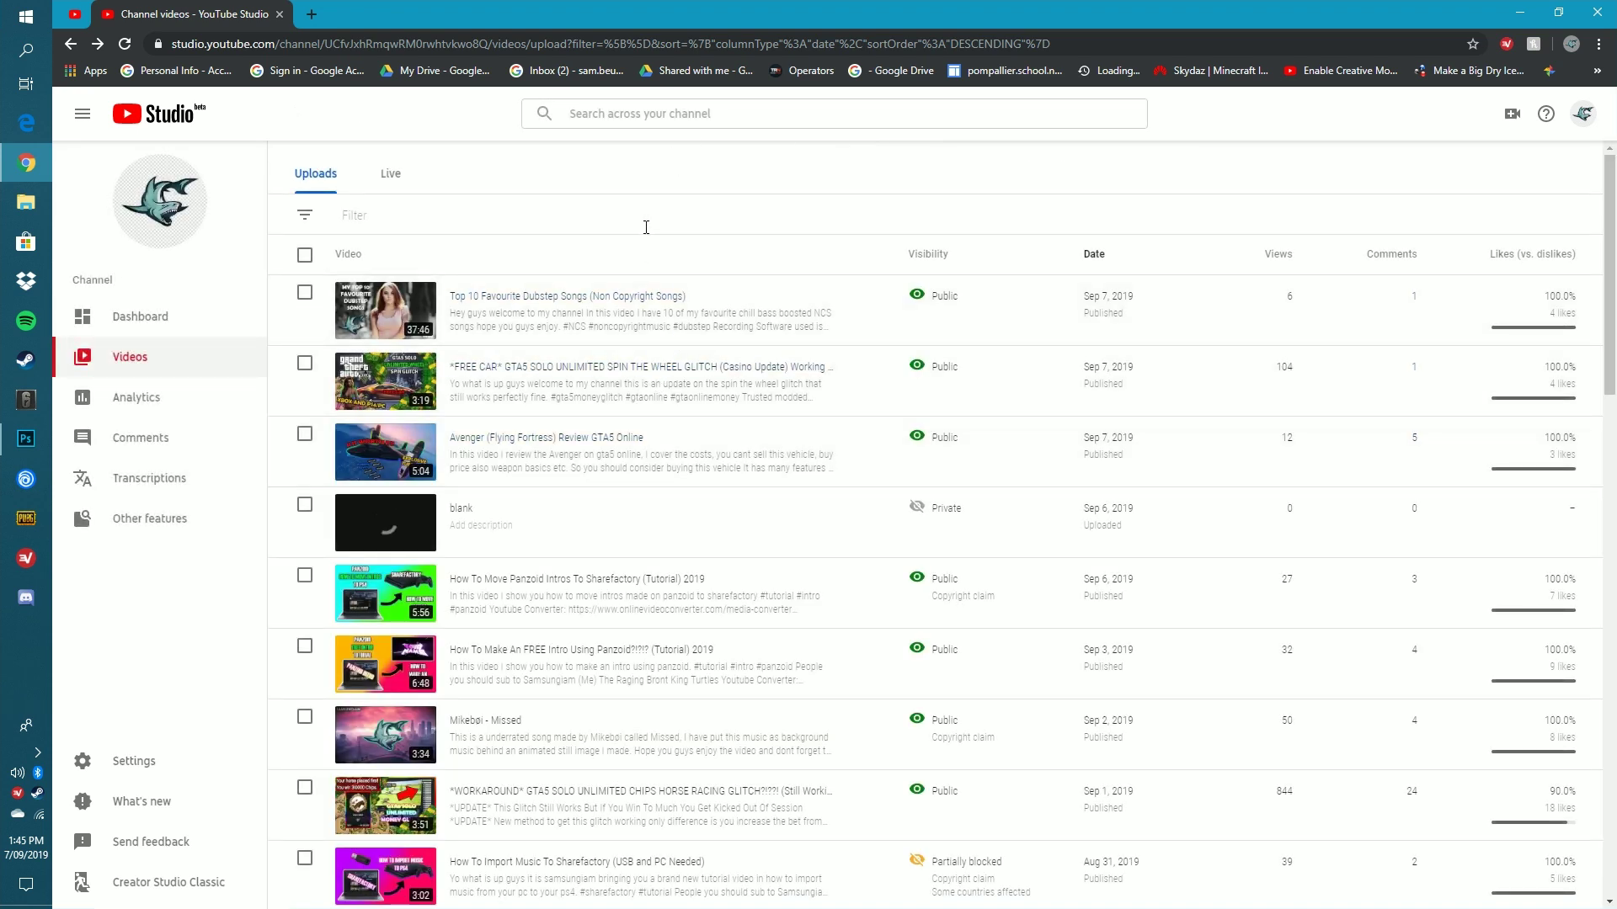
pyautogui.scroll(-3, 645, 244)
pyautogui.scroll(-2, 635, 277)
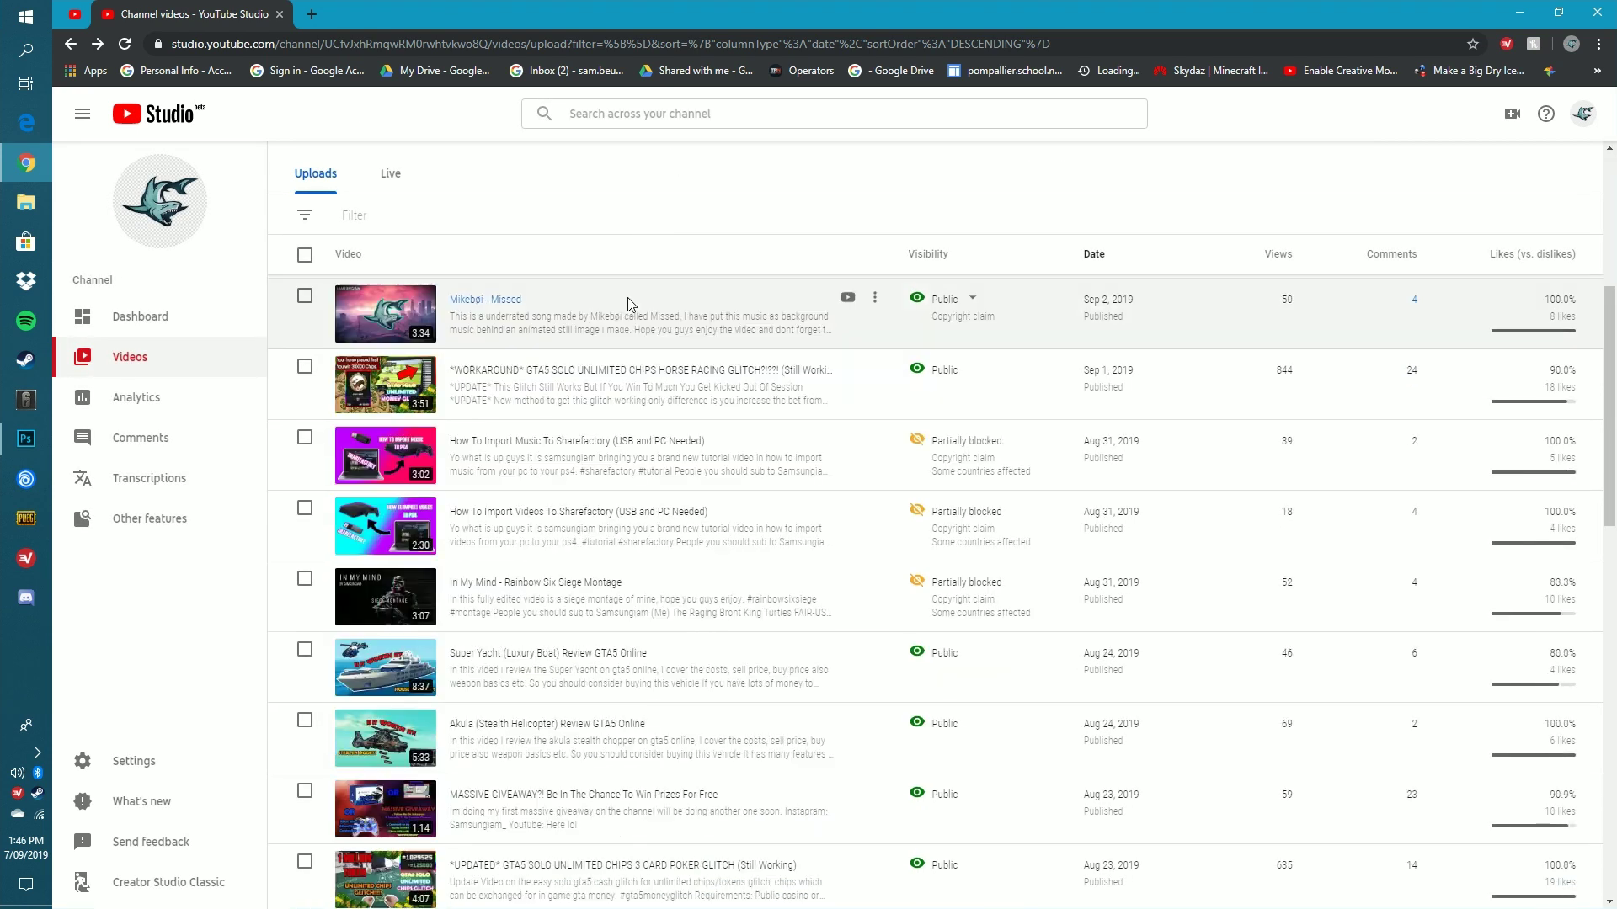
pyautogui.scroll(2, 627, 306)
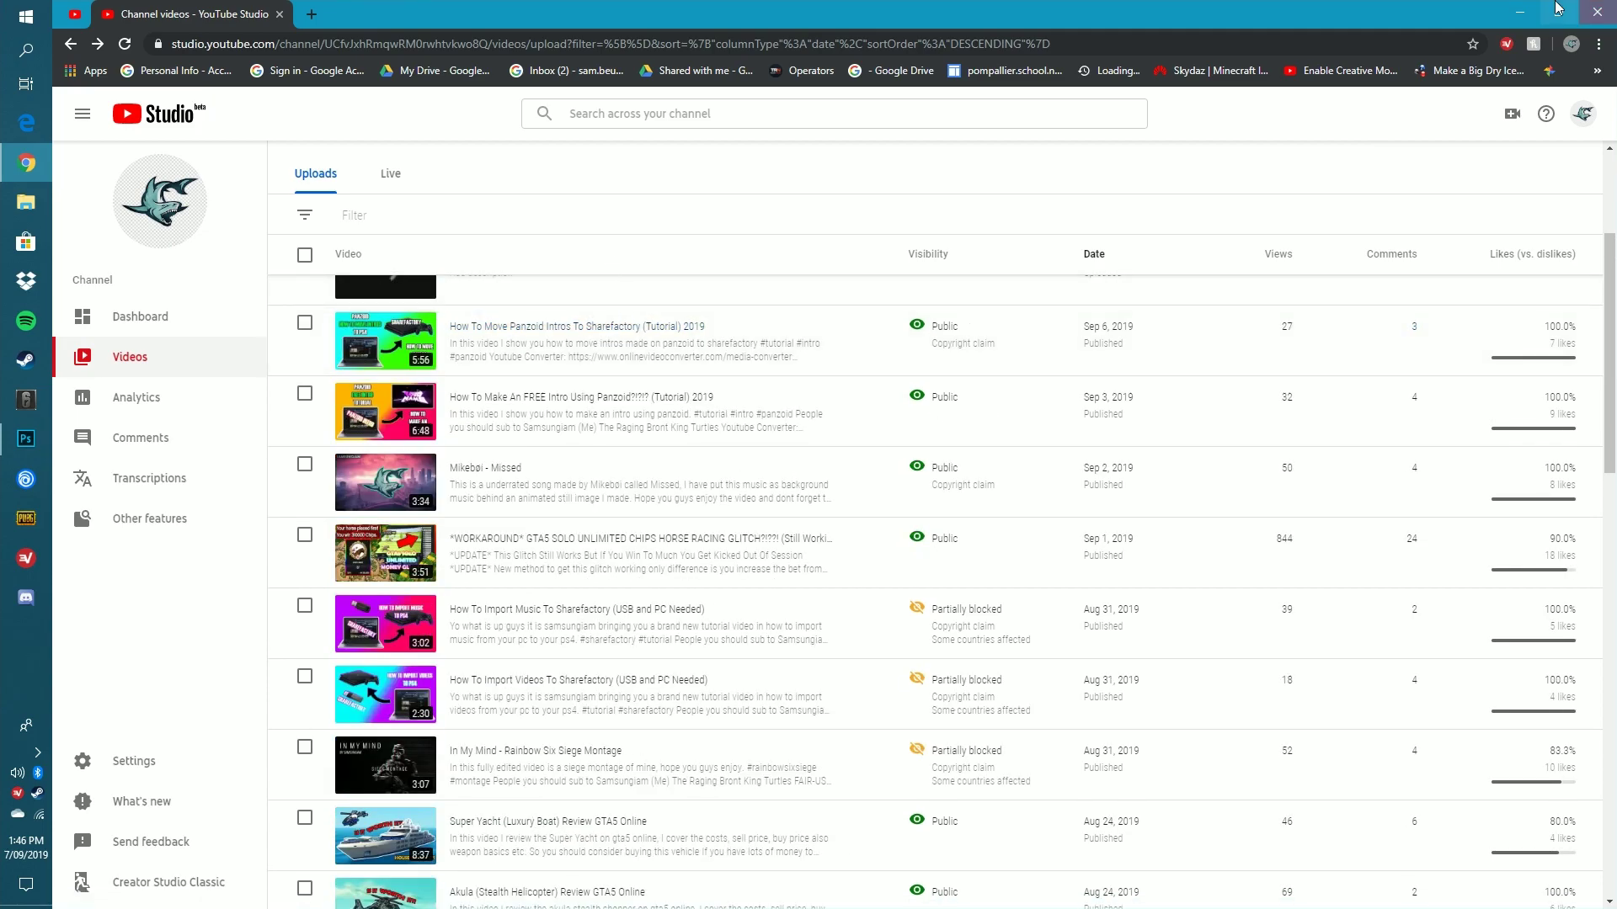
# Switch back to Photoshop and look over the blank Untitled-2 document and the finished siege thumbnail.
pyautogui.click(1521, 12)
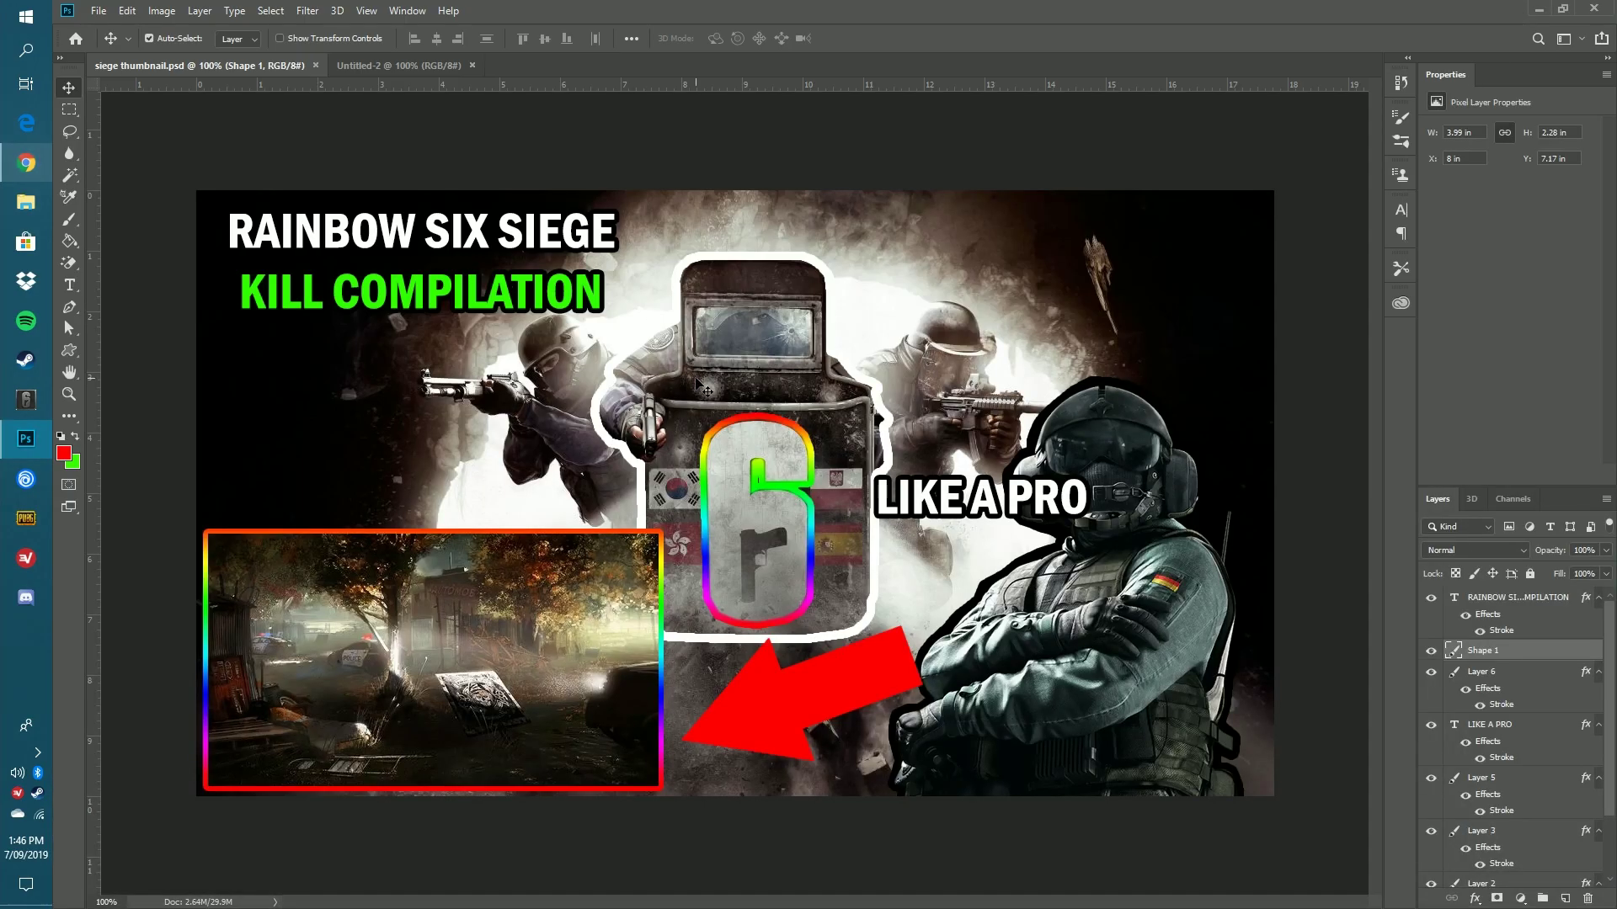
pyautogui.click(357, 66)
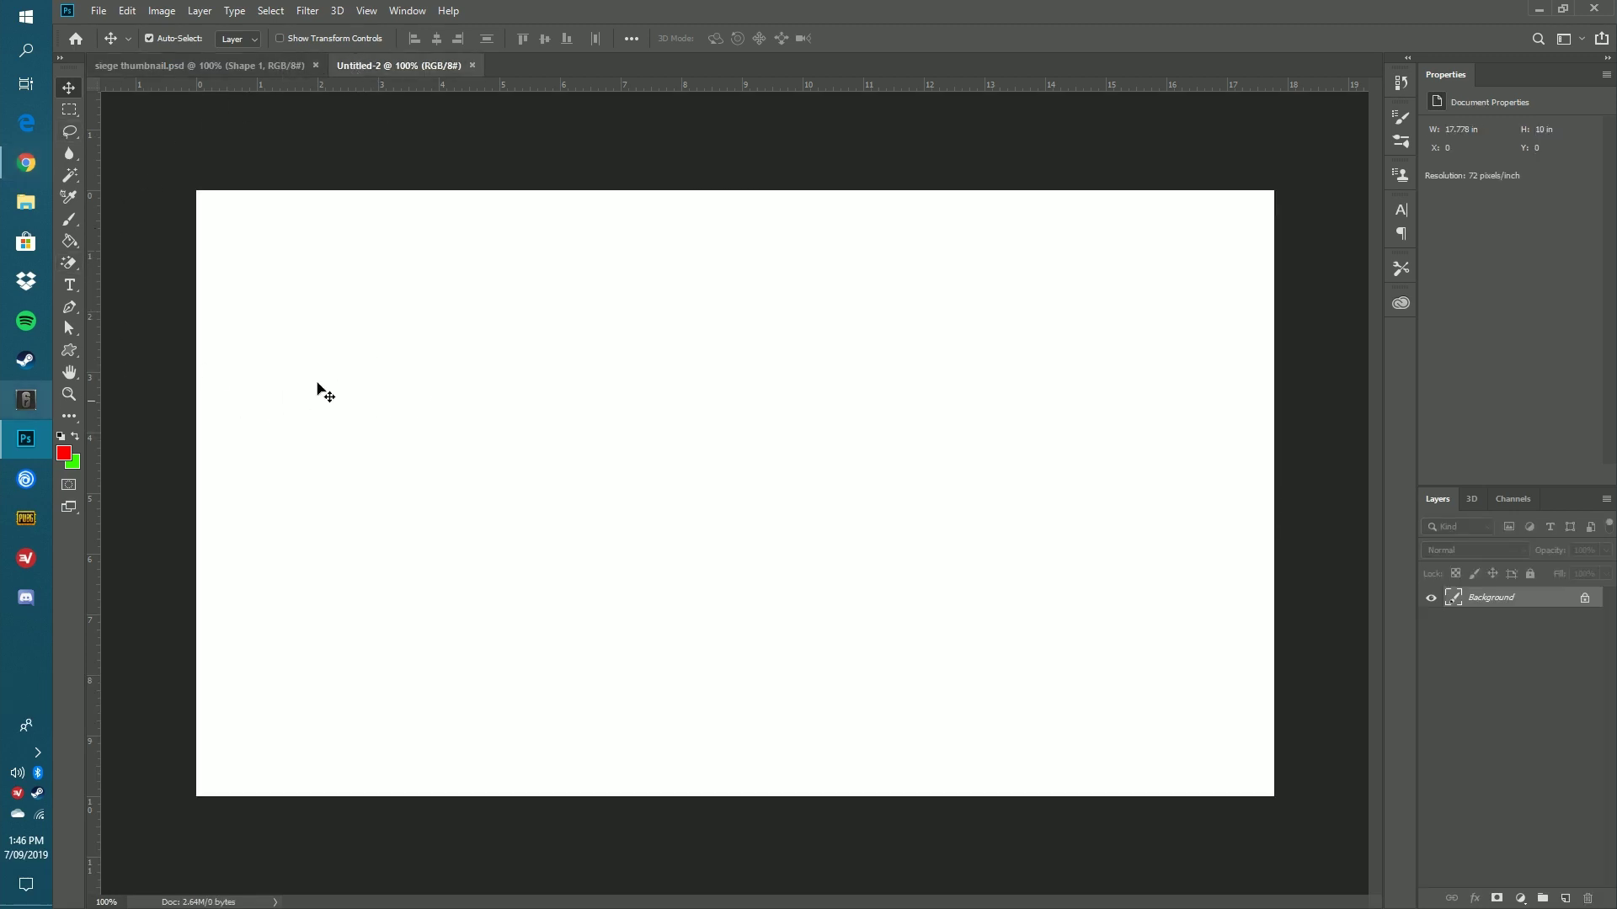
pyautogui.click(160, 67)
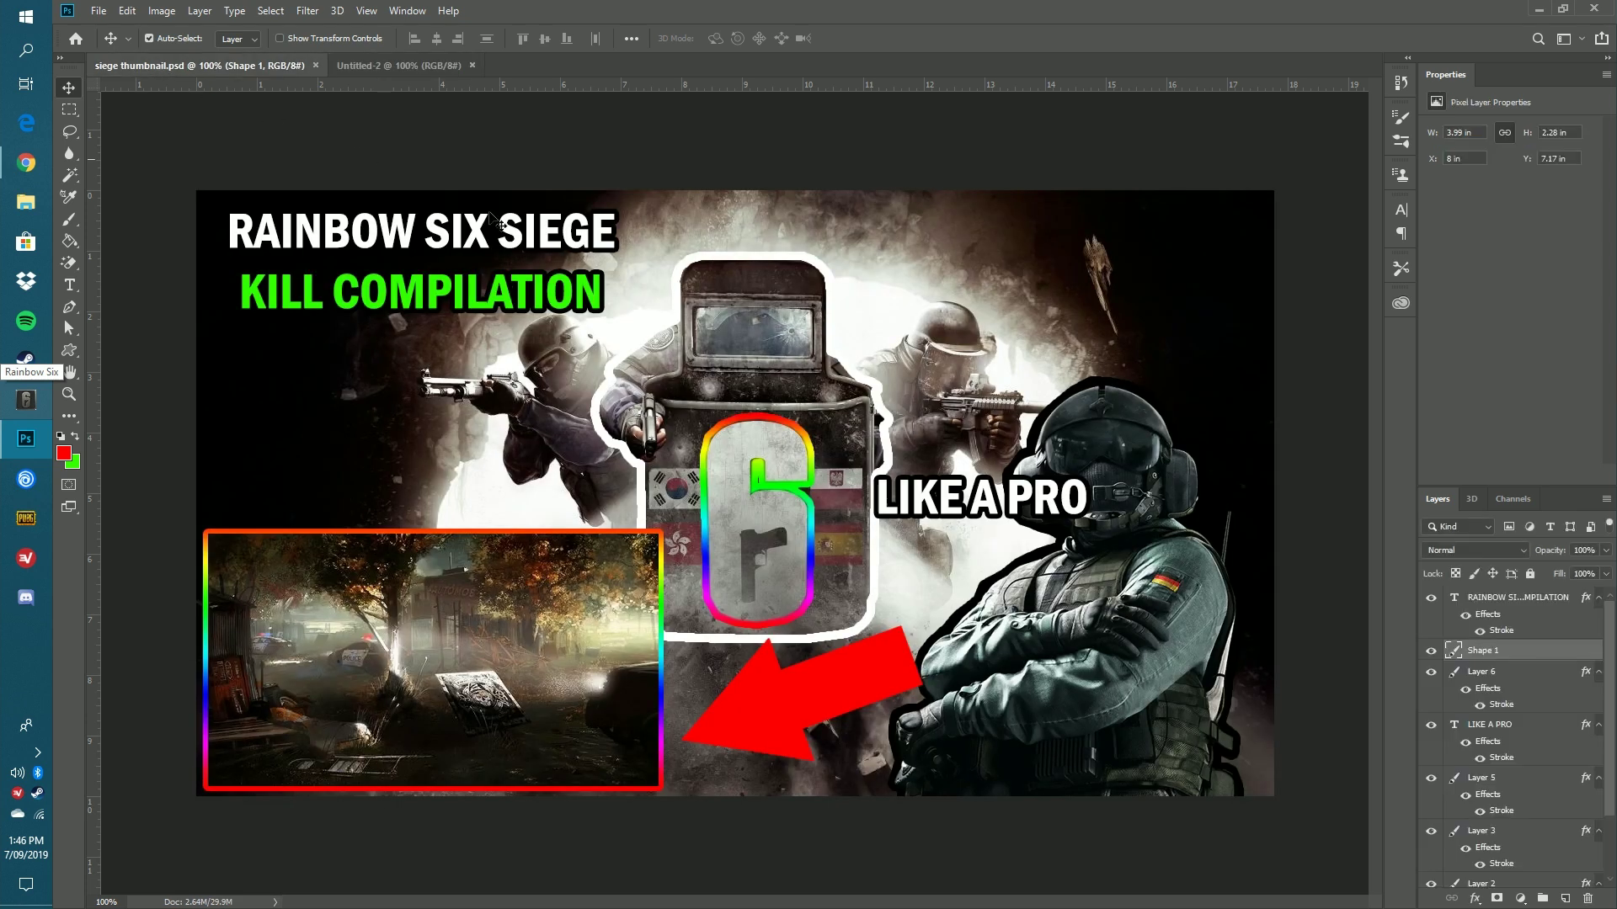
pyautogui.click(818, 242)
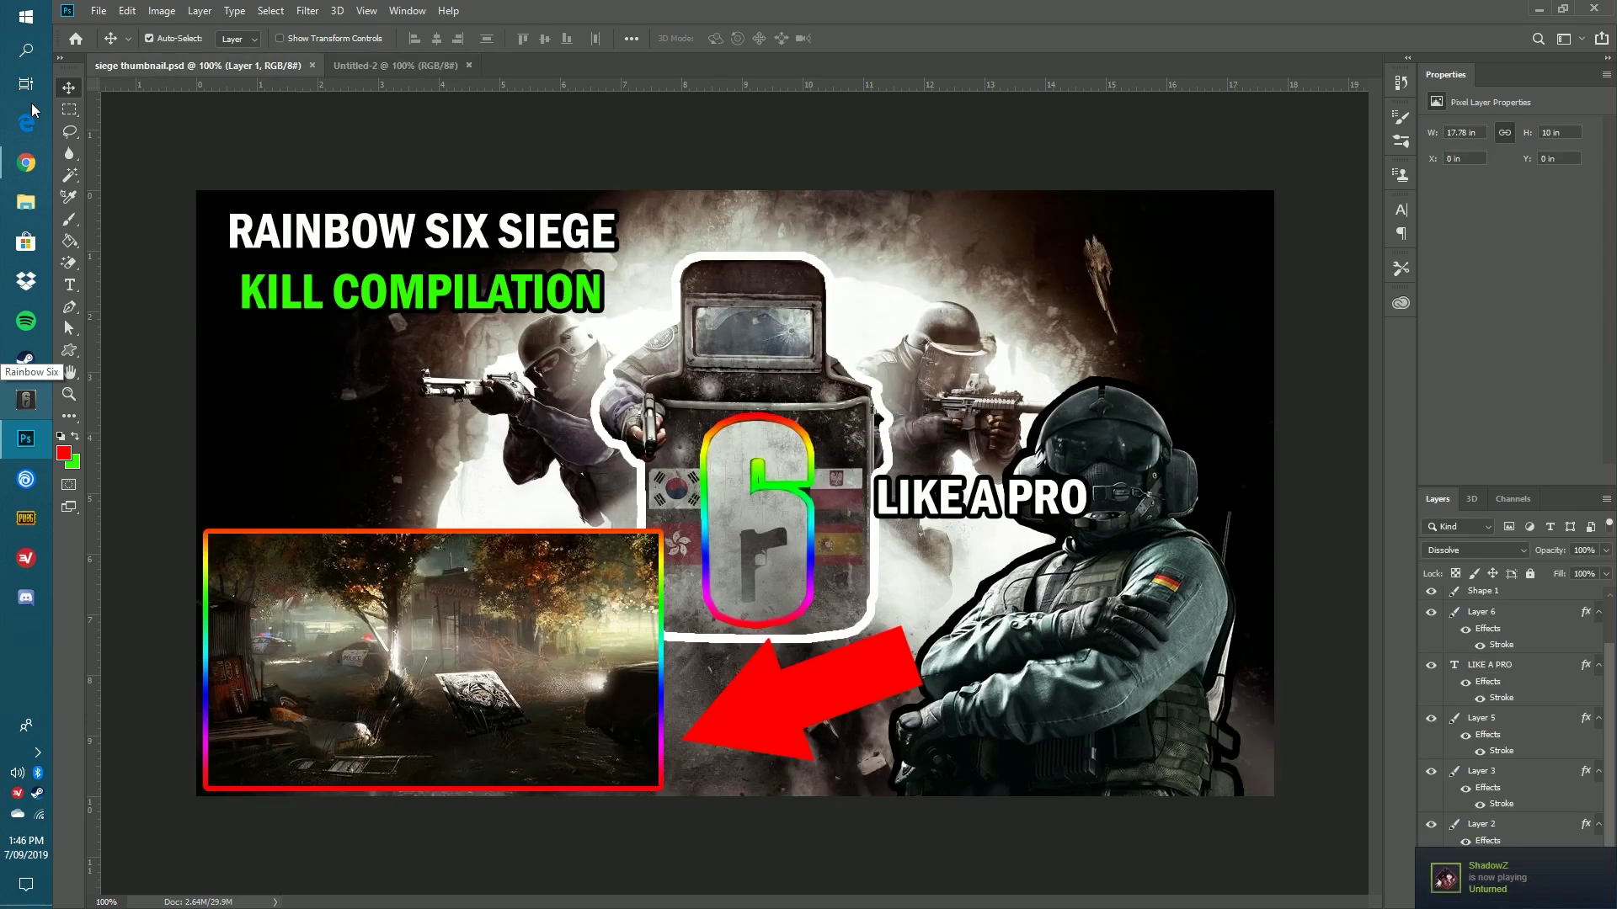
# Switch to Chrome, search Google Images for "rainbow six siege hd" and copy the 1280 × 720 wallpaper with the "6" shield.
pyautogui.click(26, 162)
pyautogui.click(312, 14)
pyautogui.write('rainbow')
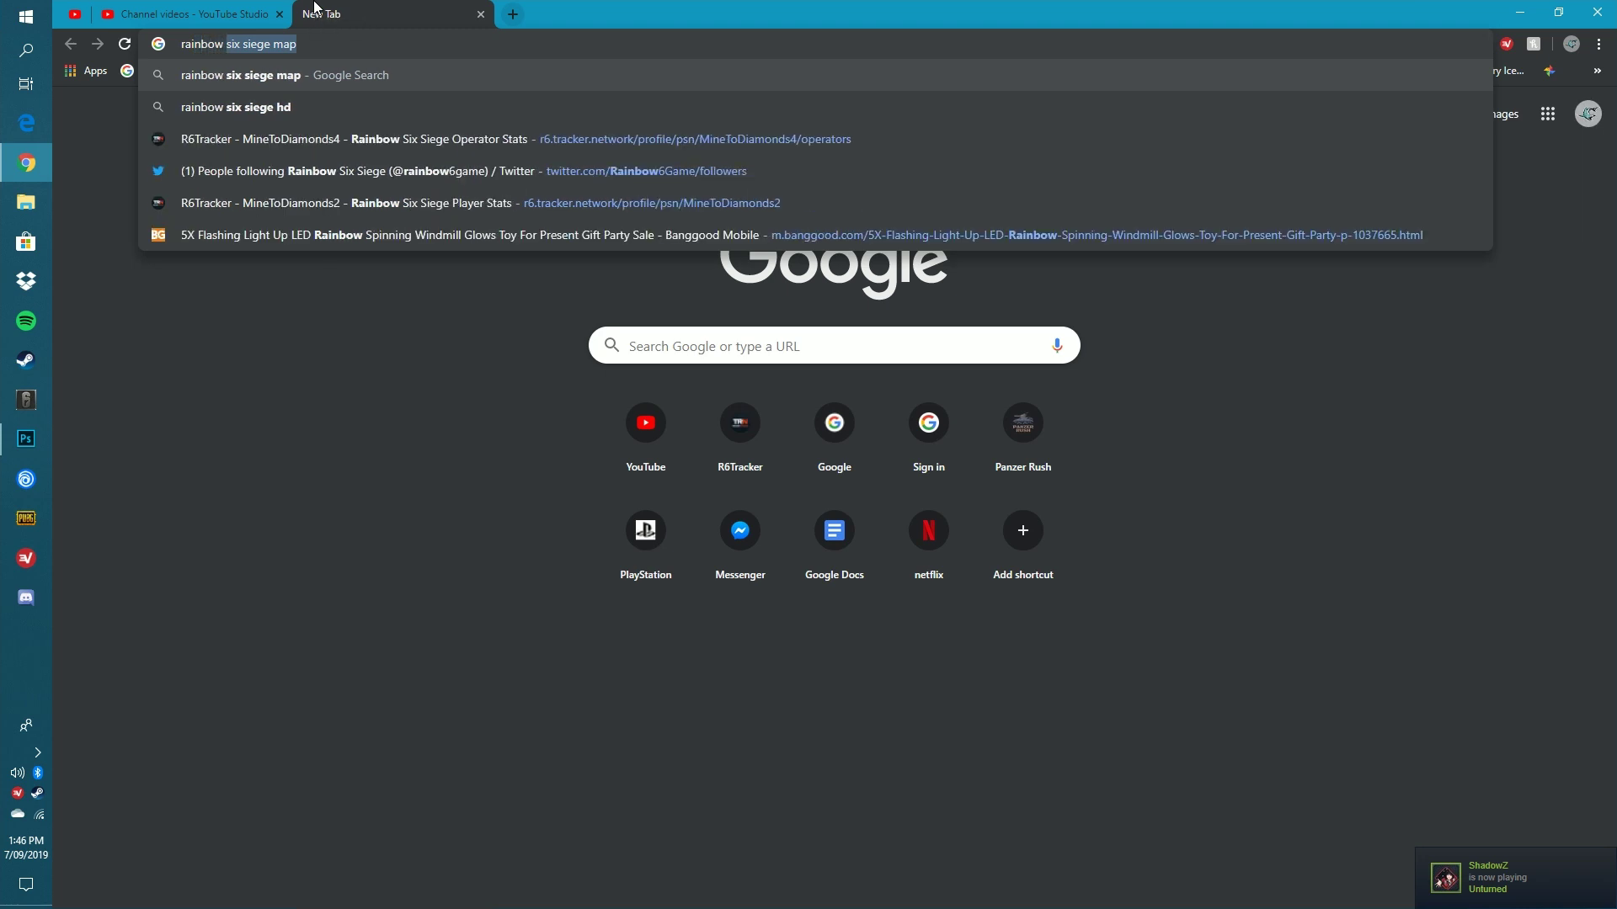
pyautogui.click(235, 119)
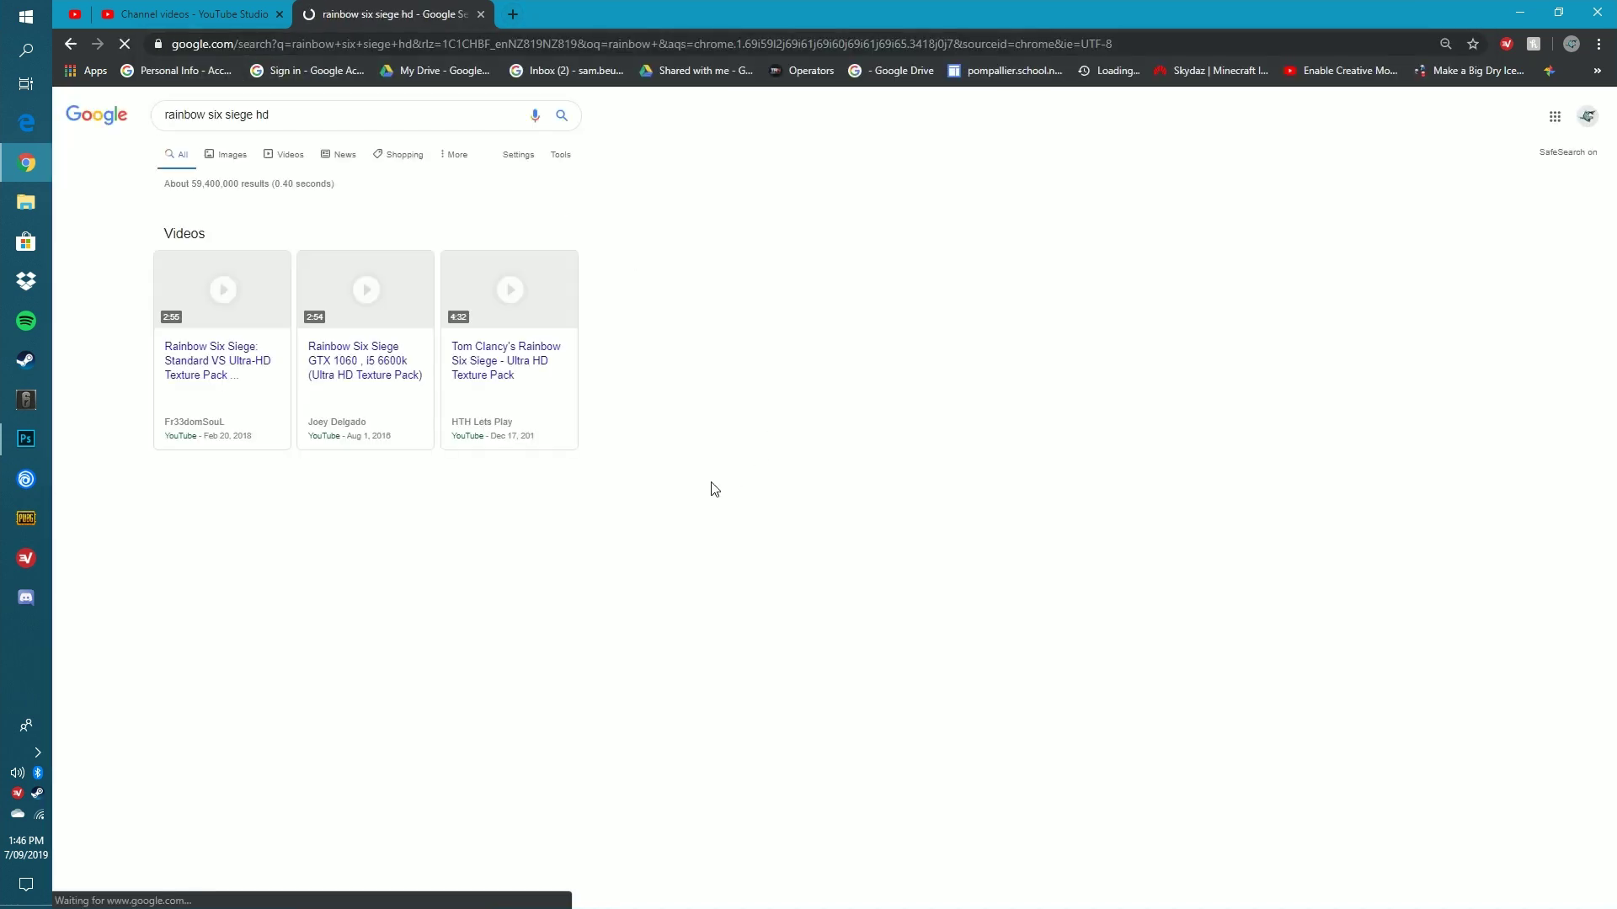
pyautogui.click(235, 159)
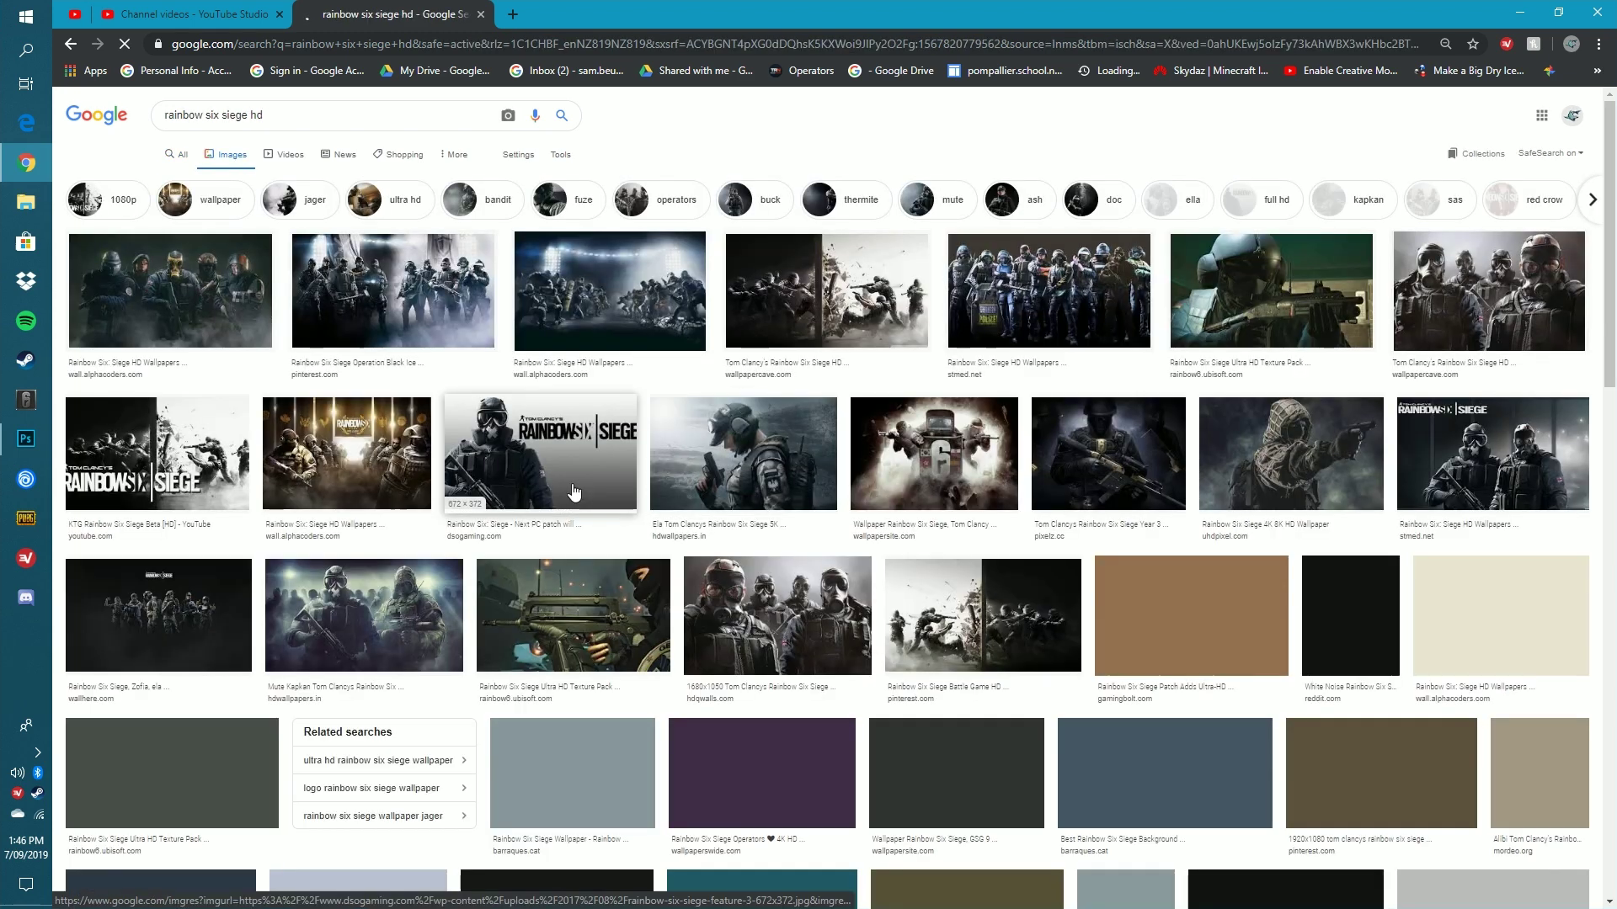
pyautogui.click(933, 470)
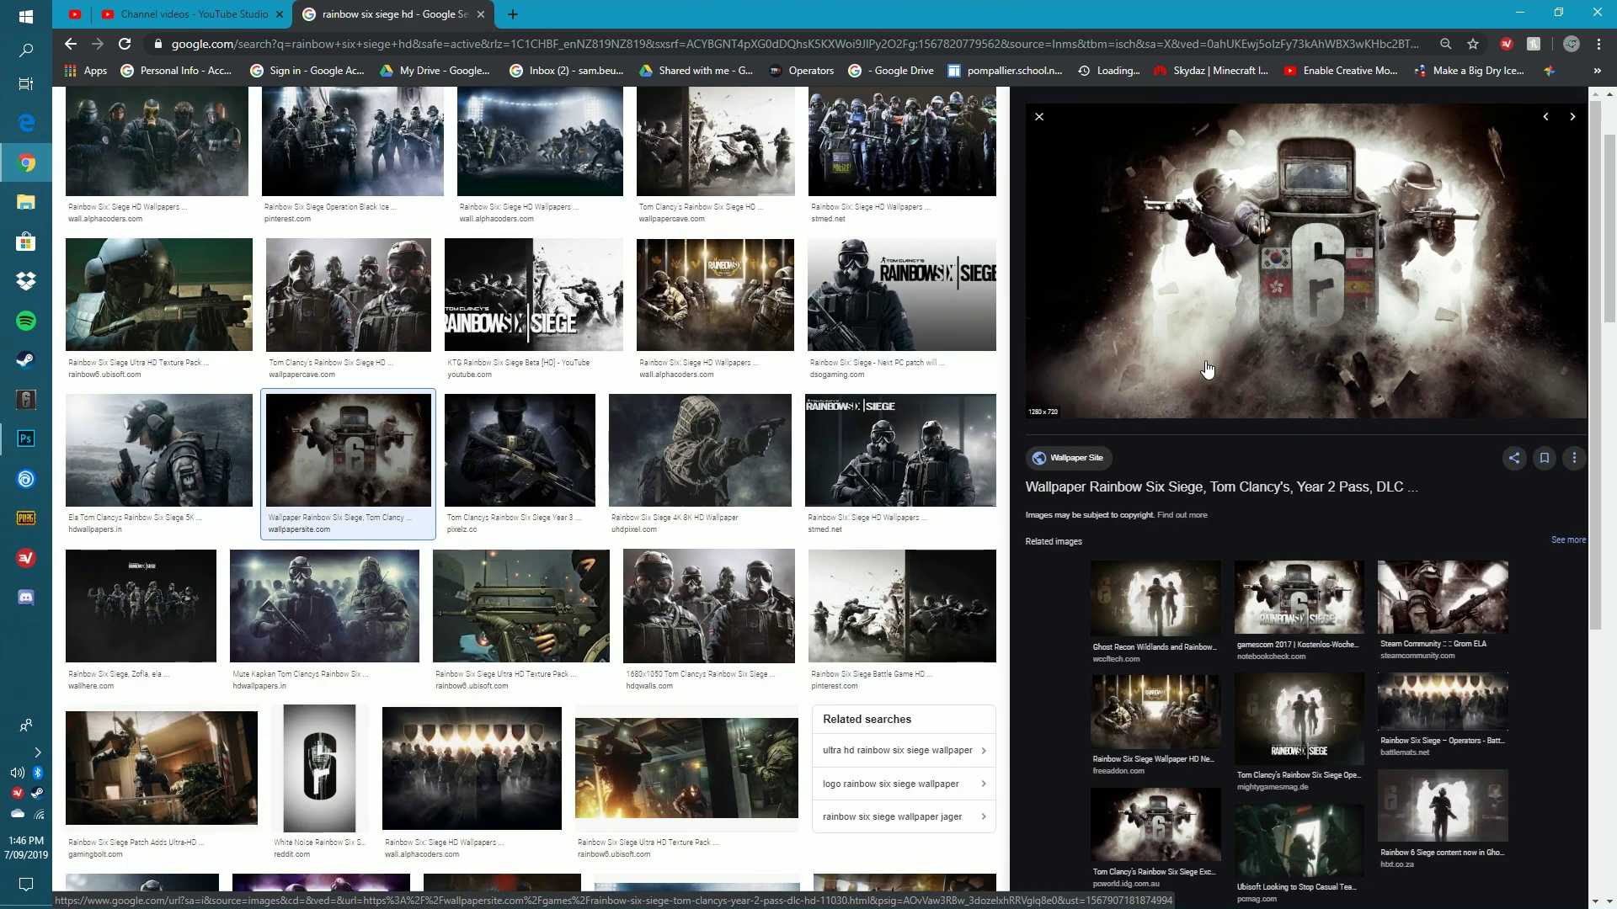
pyautogui.rightClick(1200, 351)
pyautogui.click(1276, 522)
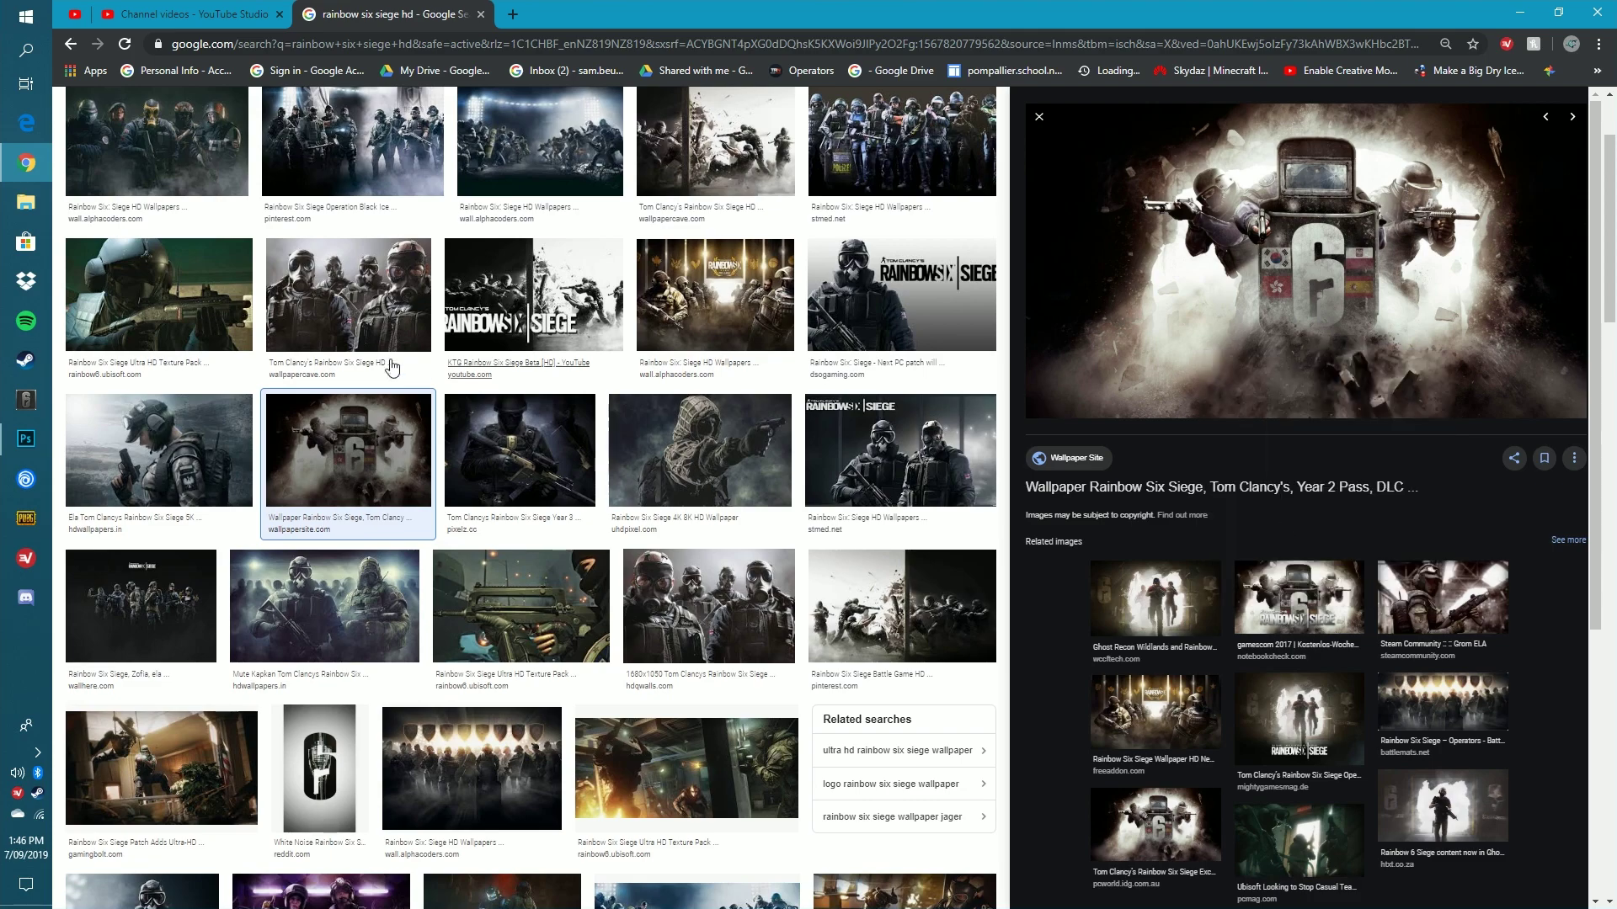
# Switch to Photoshop and paste the copied shield wallpaper into the blank Untitled-2 document.
pyautogui.click(26, 438)
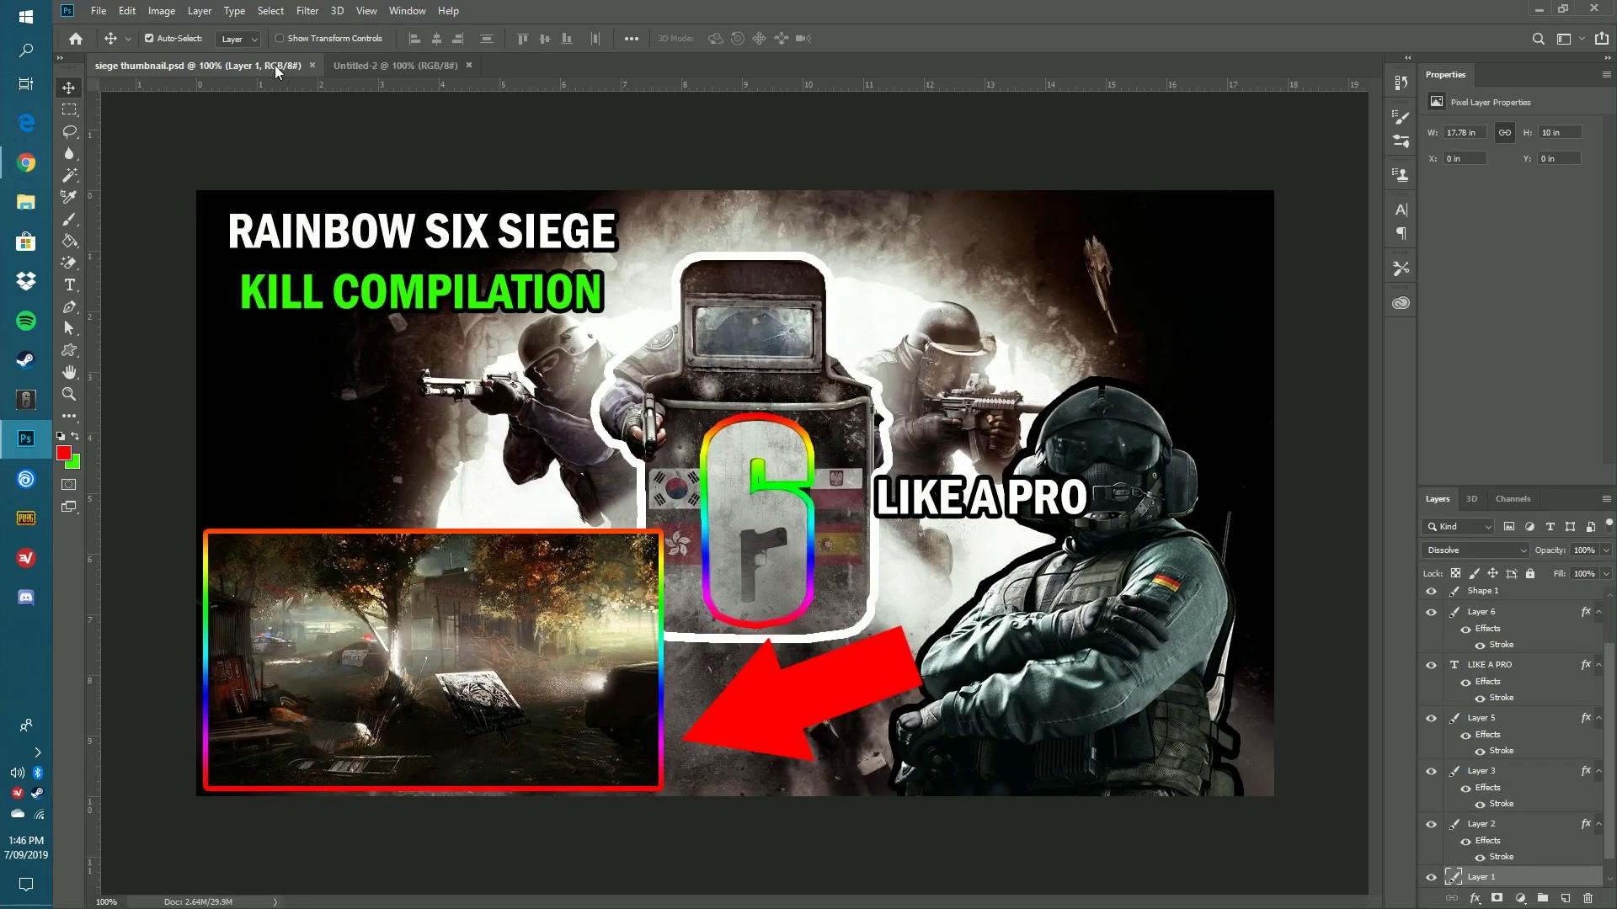
pyautogui.click(366, 66)
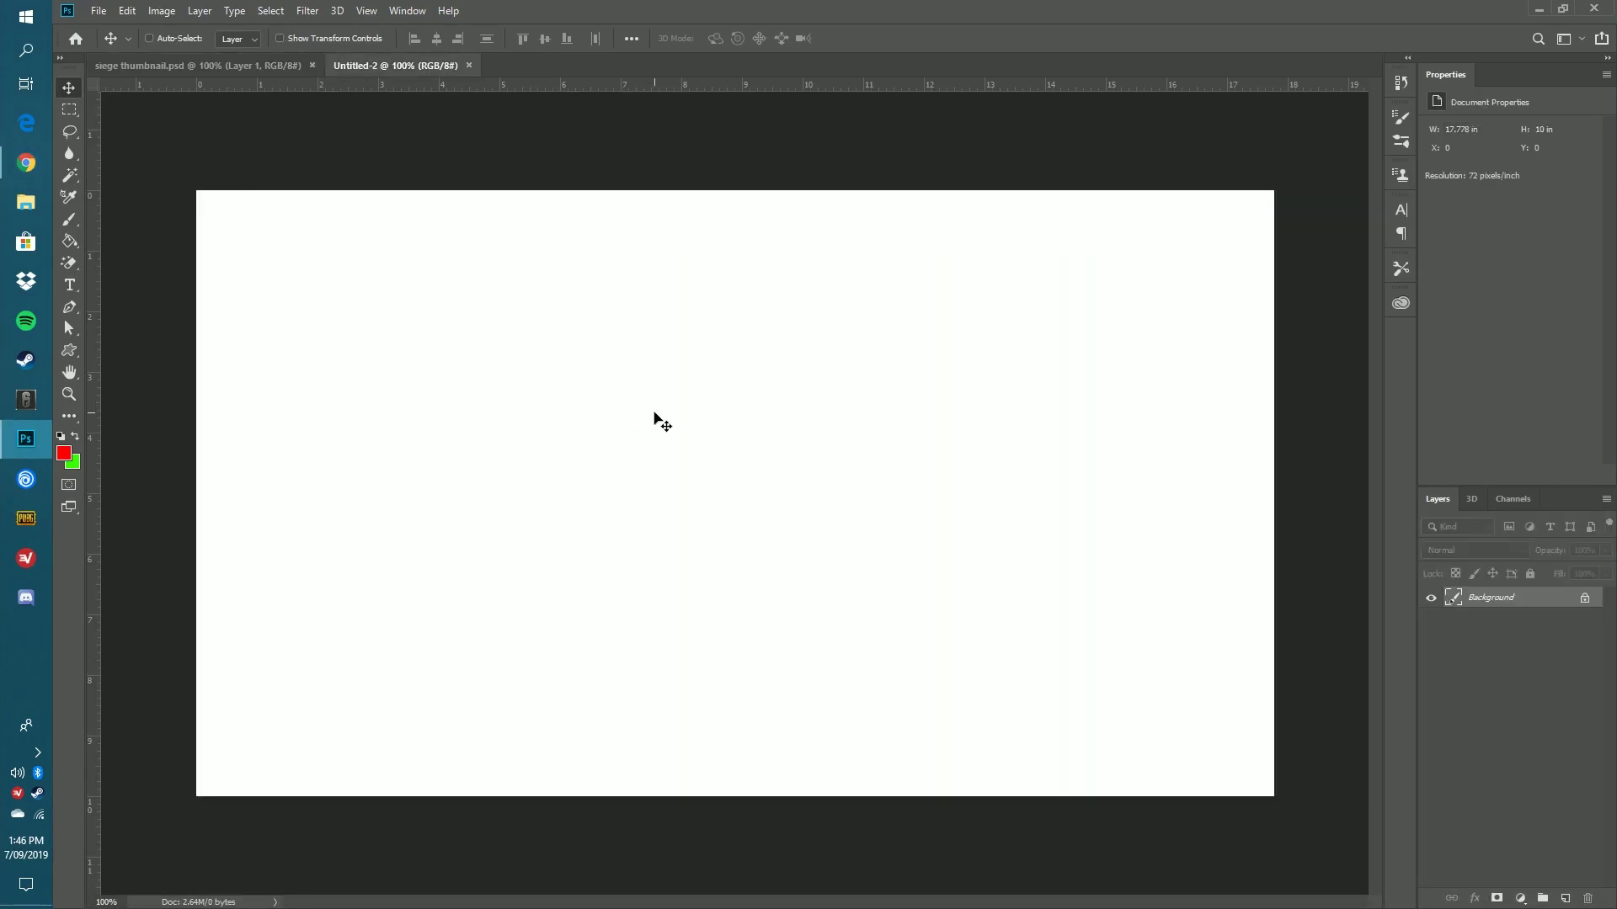
pyautogui.hotkey('ctrl', 'v')
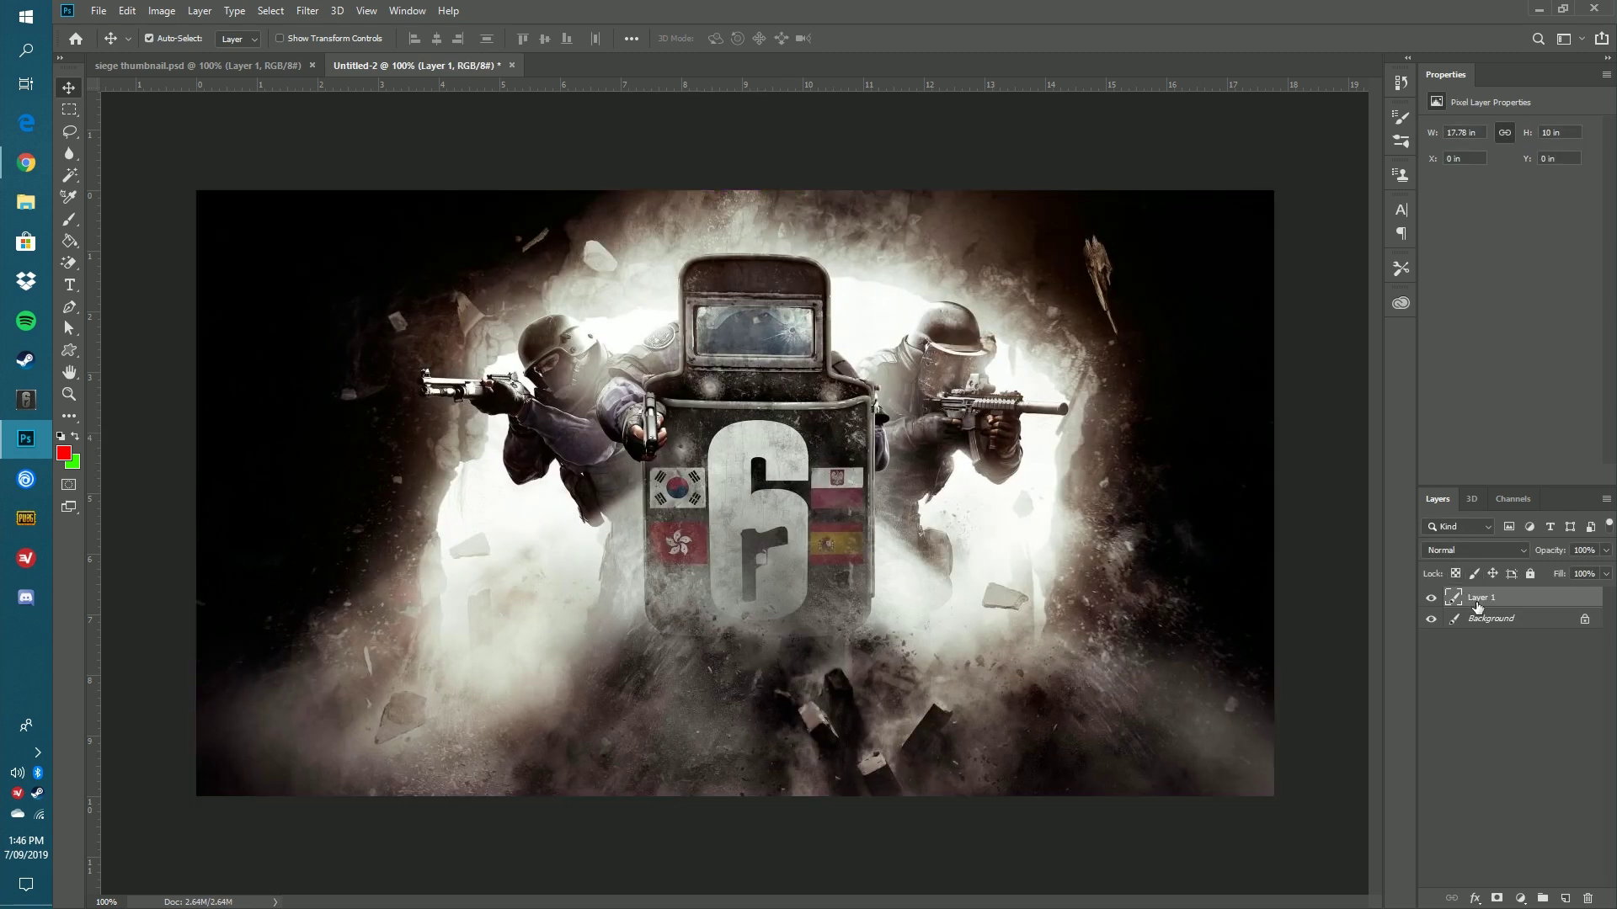
# Switch to Chrome, search Google Images for "scan lines" and copy the 1280 × 720 "scan lines horizontal for hologram mask" image.
pyautogui.click(26, 163)
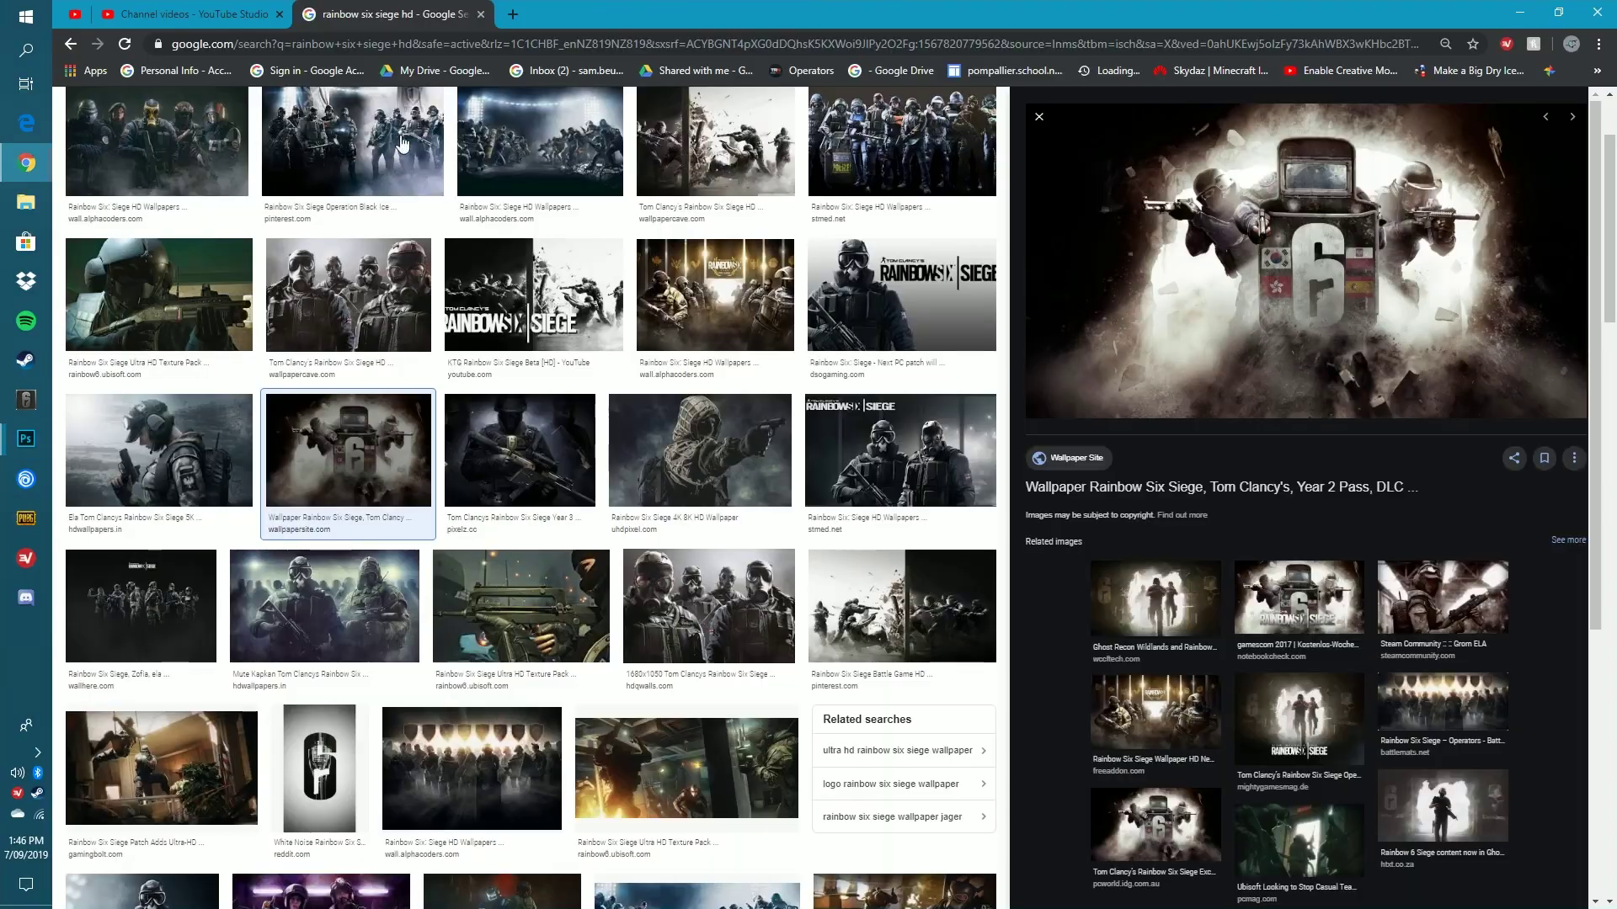
pyautogui.click(508, 11)
pyautogui.write('scan lines')
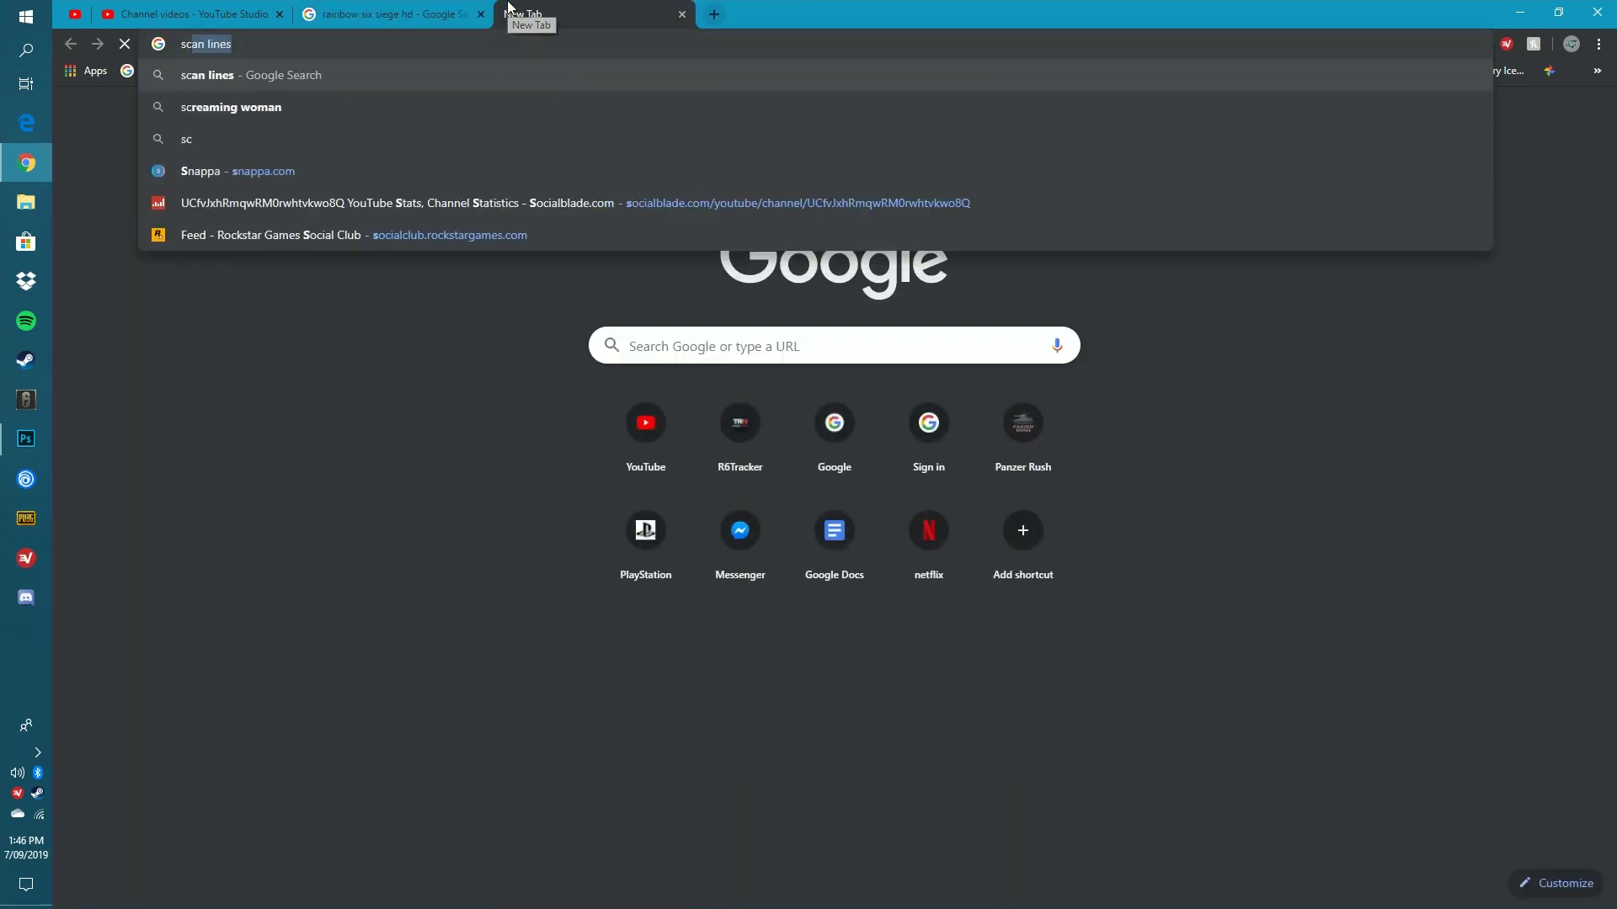
pyautogui.press('Return')
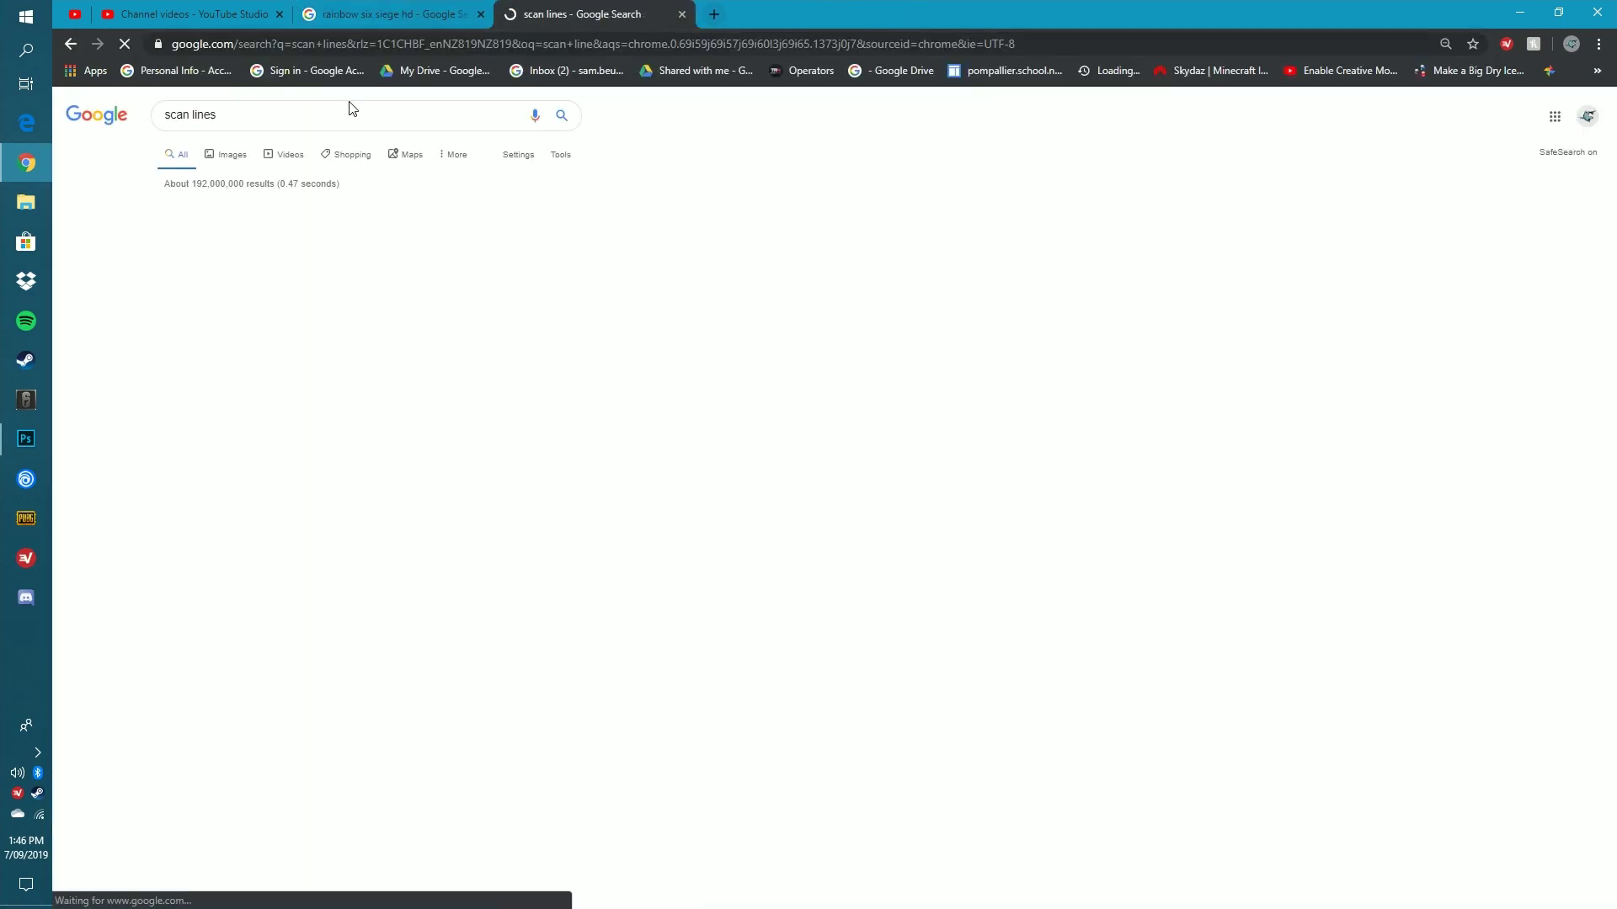
pyautogui.click(227, 155)
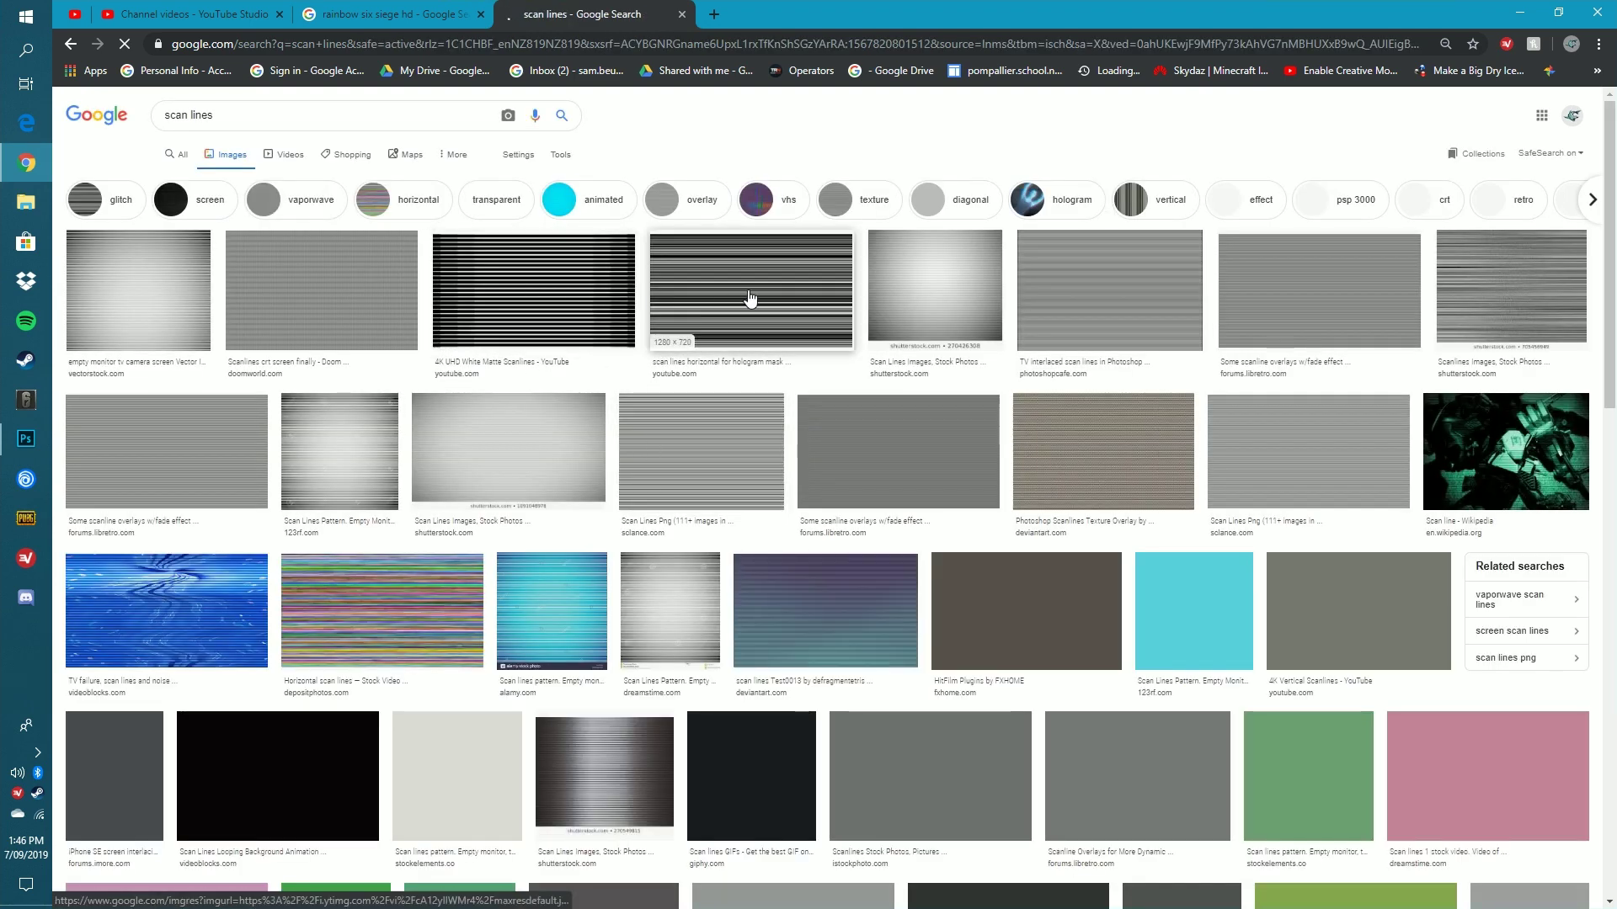
pyautogui.click(747, 288)
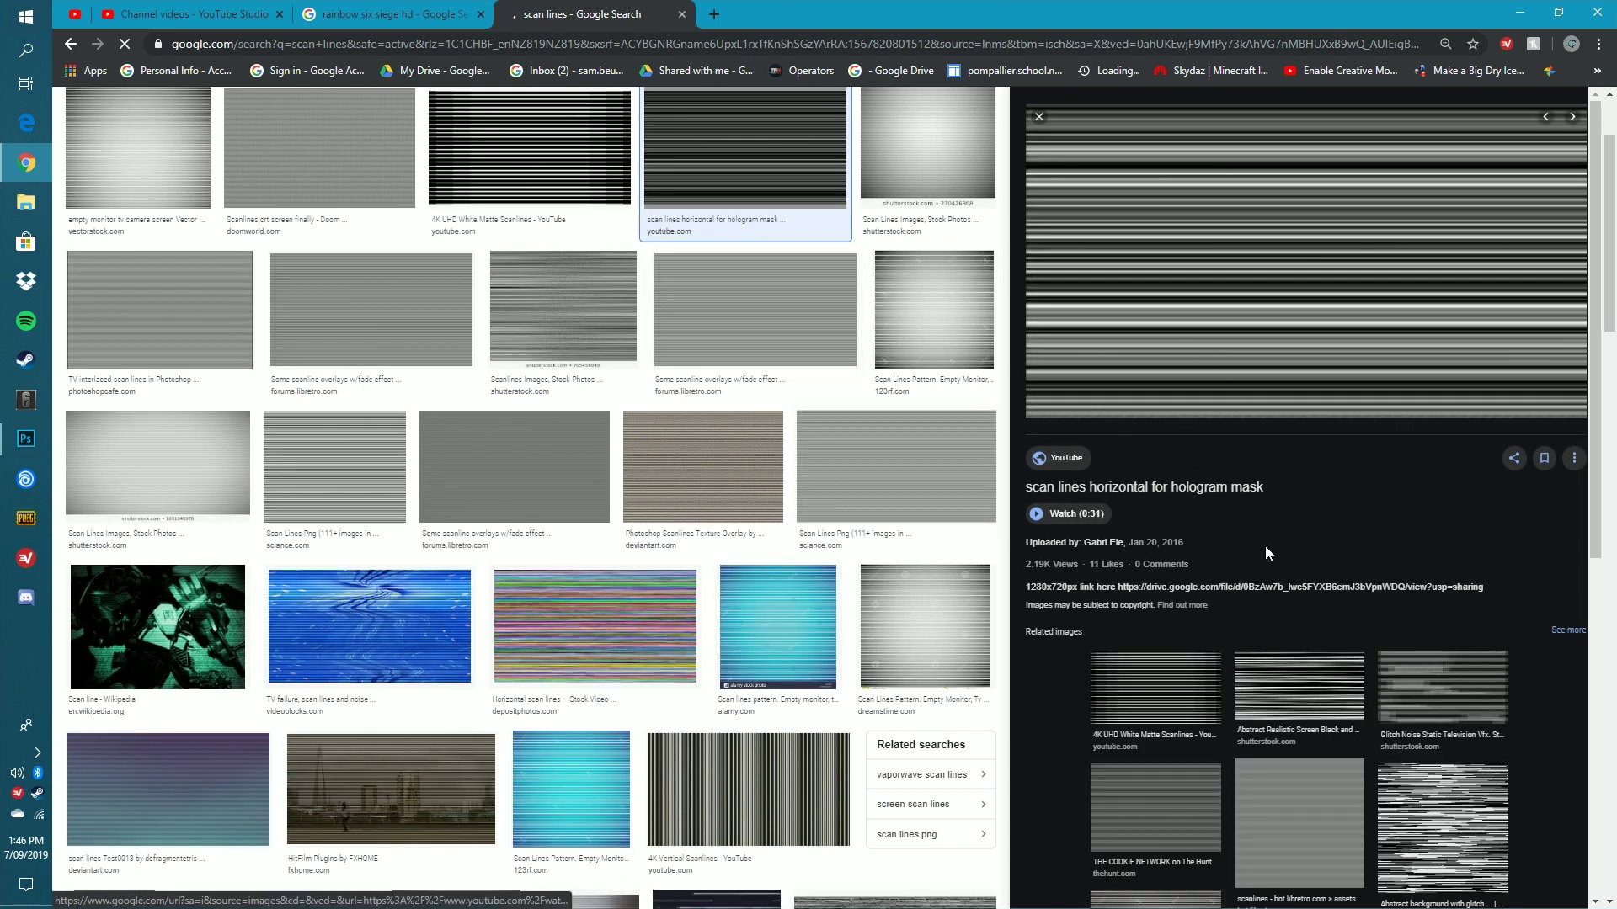
pyautogui.rightClick(1220, 315)
pyautogui.click(1276, 487)
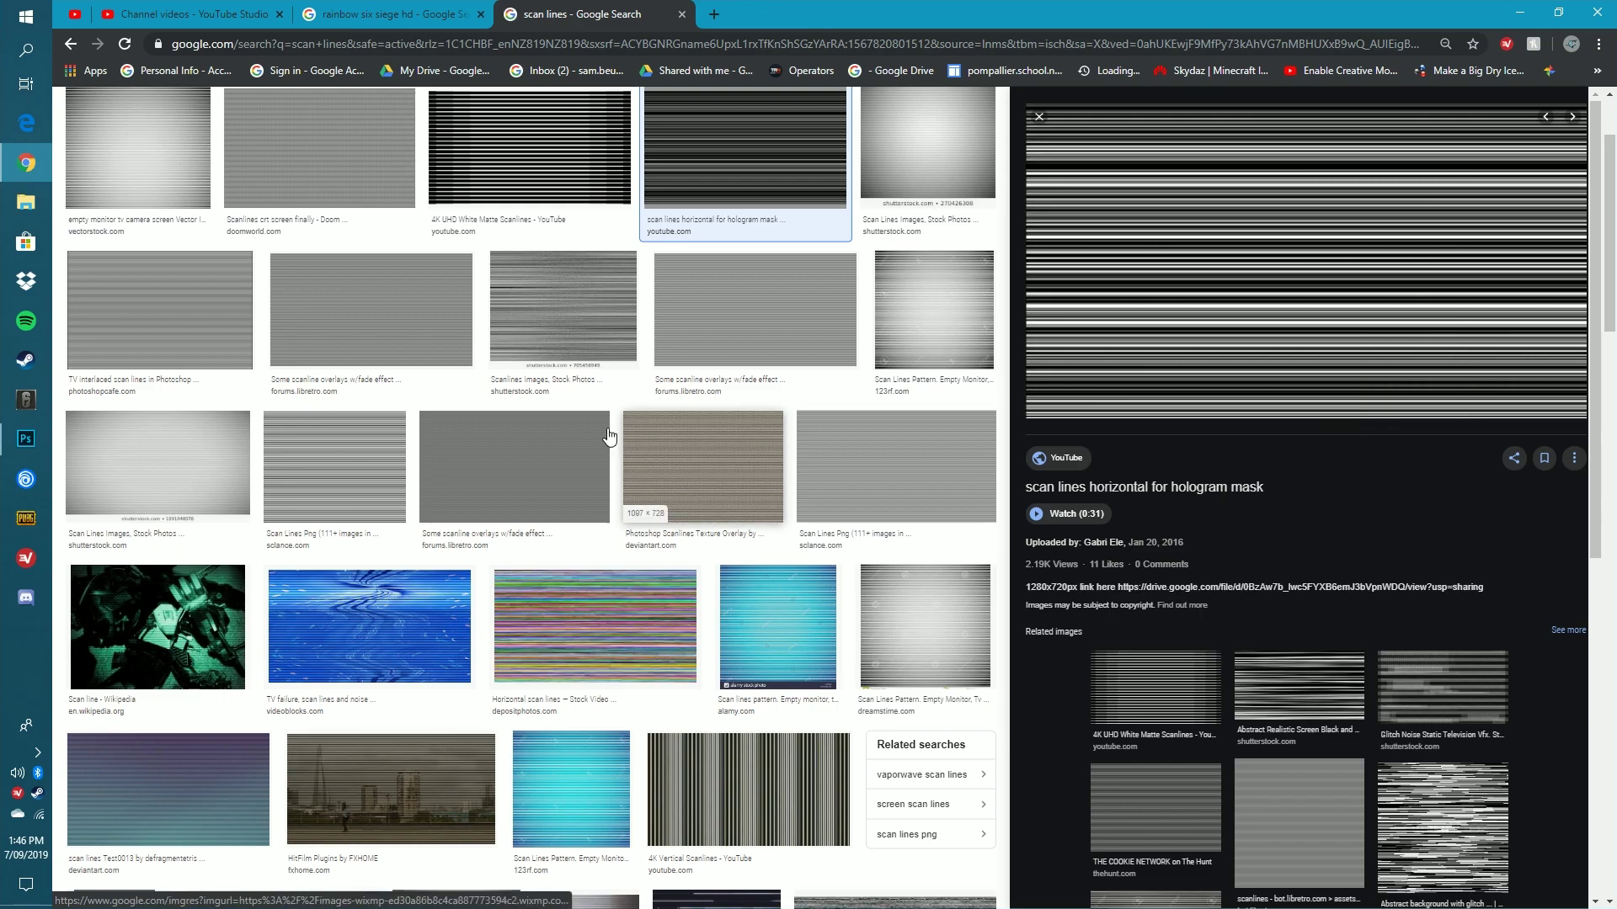
# Switch to Photoshop, paste the scan lines image above the wallpaper in Untitled-2 and hide its layer.
pyautogui.click(26, 439)
pyautogui.hotkey('ctrl', 'v')
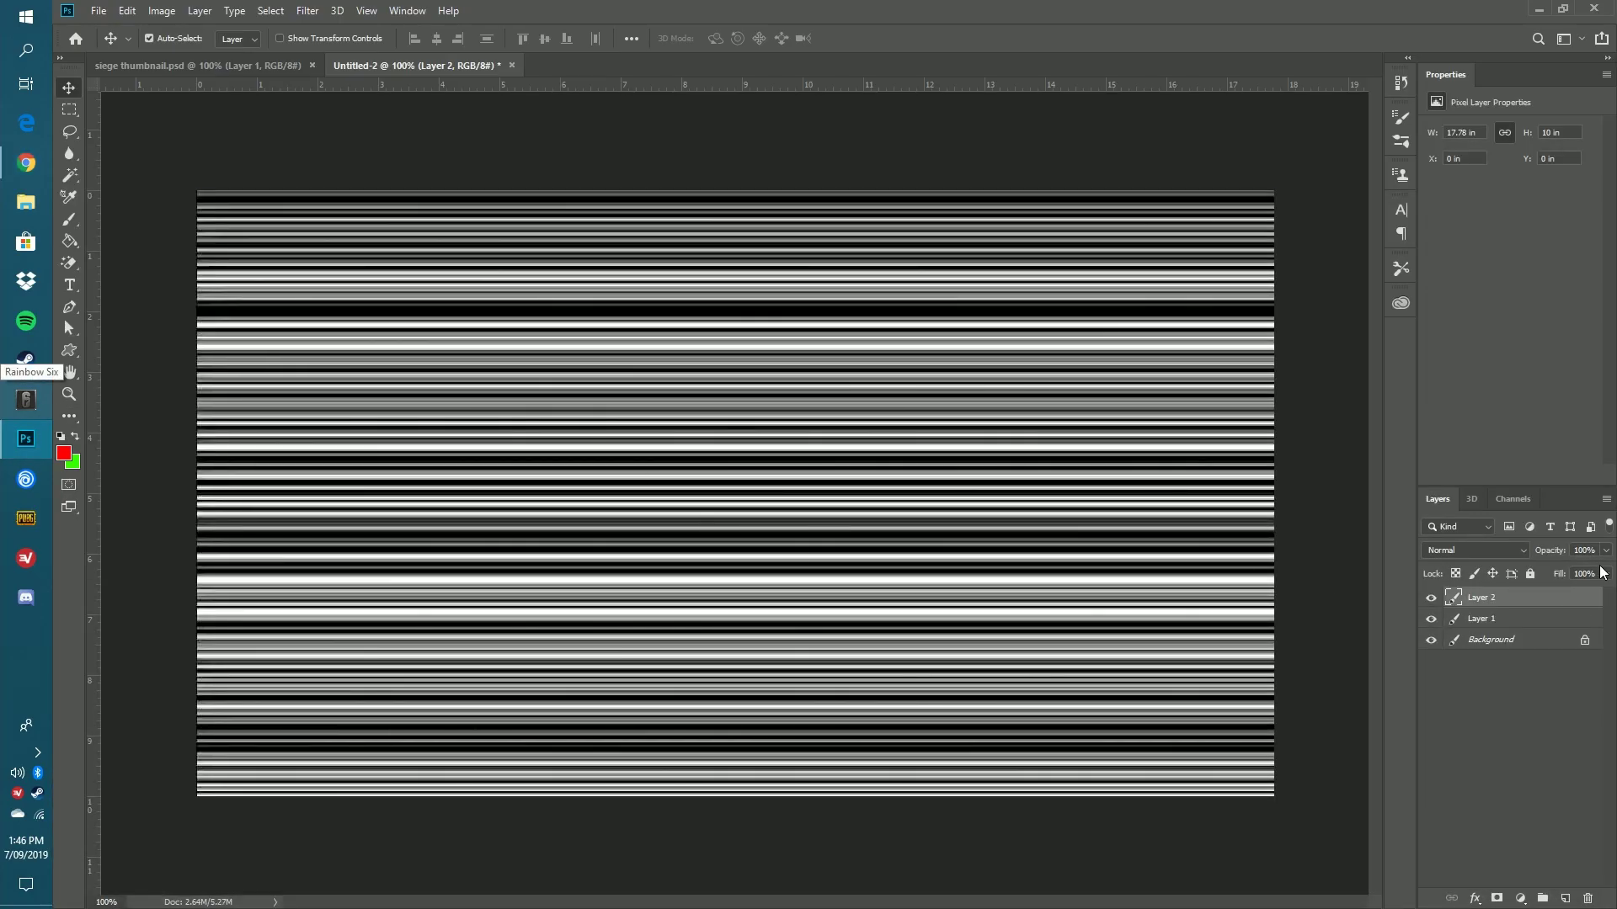
pyautogui.click(1431, 598)
pyautogui.click(1430, 598)
pyautogui.click(1431, 598)
# Convert the wallpaper on Layer 1 to black and white using the Default preset.
pyautogui.click(1473, 619)
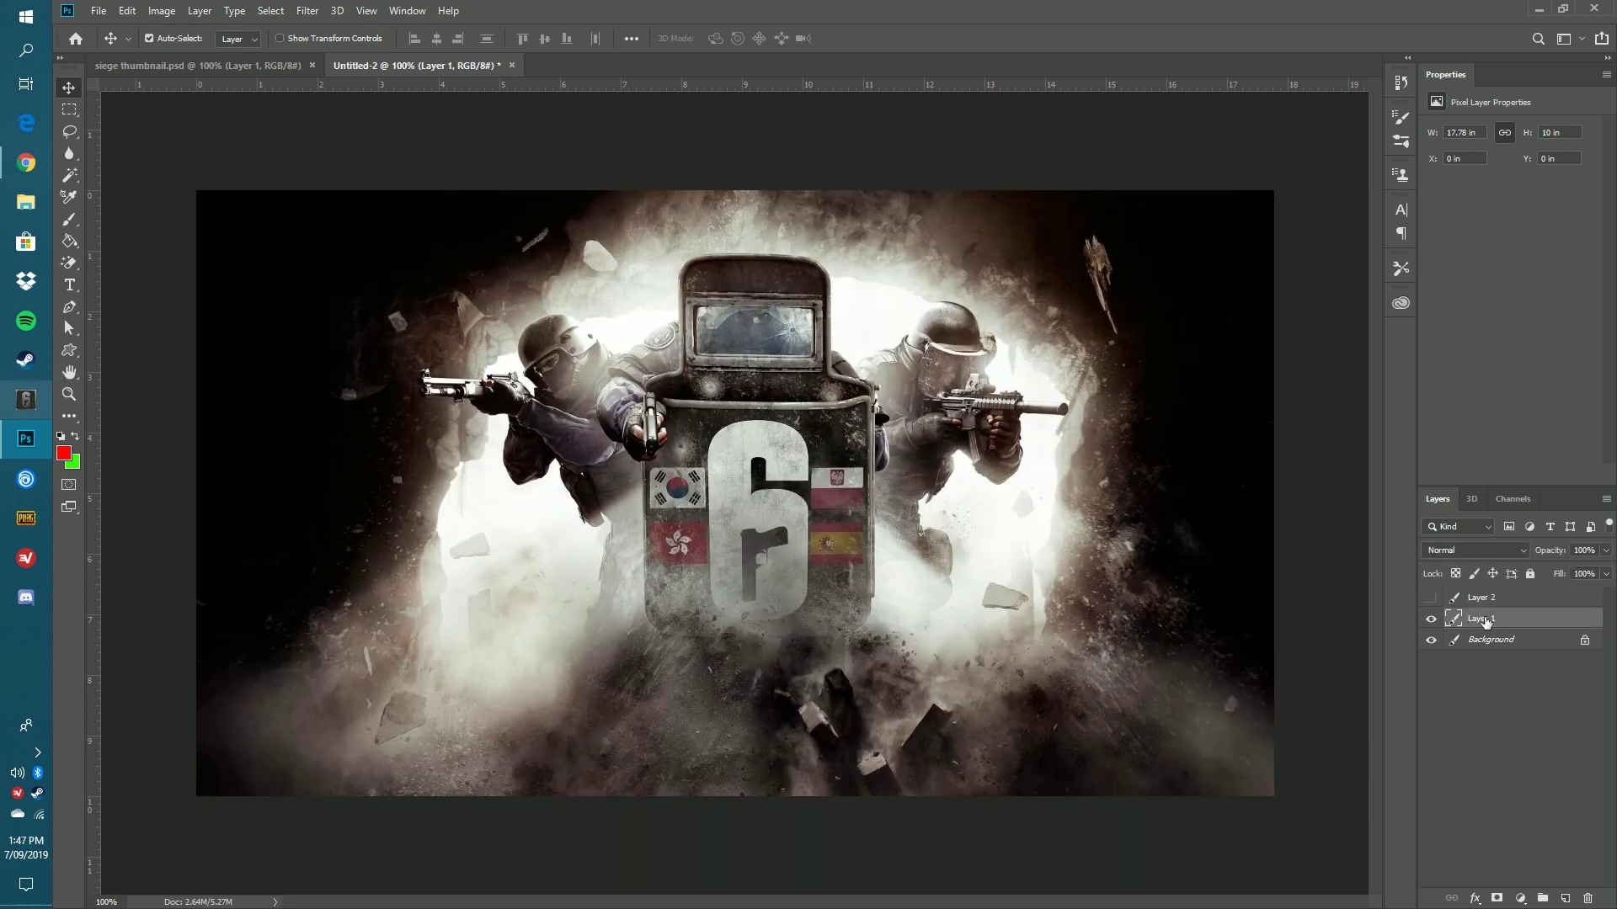
pyautogui.click(1430, 619)
pyautogui.click(1431, 619)
pyautogui.click(163, 11)
pyautogui.moveTo(251, 59)
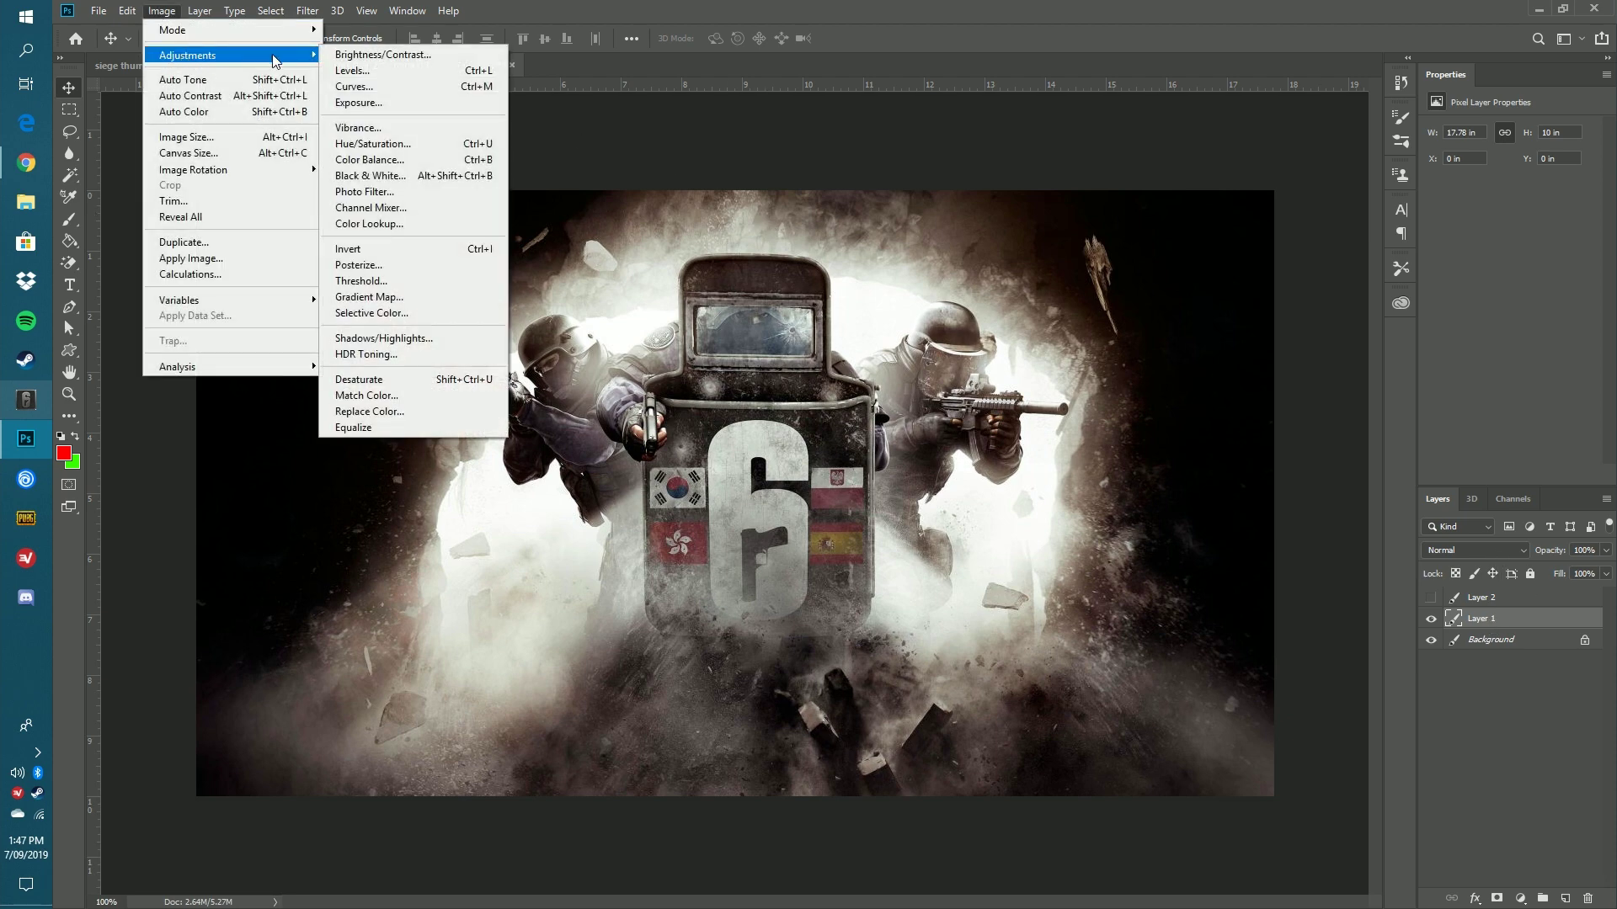
pyautogui.click(431, 176)
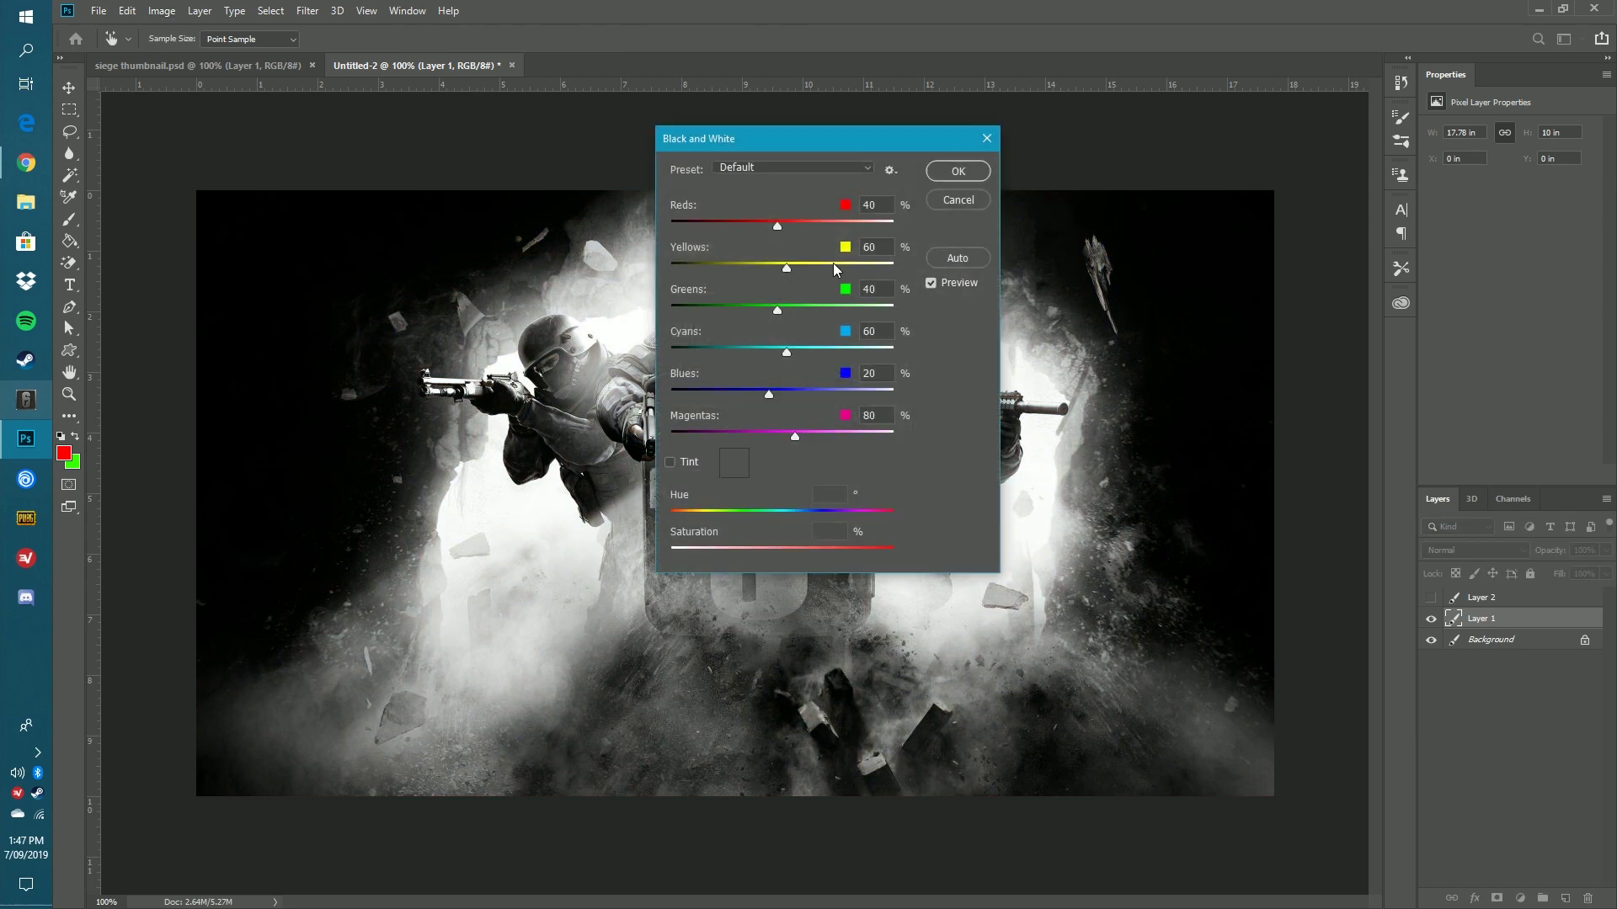
pyautogui.click(955, 171)
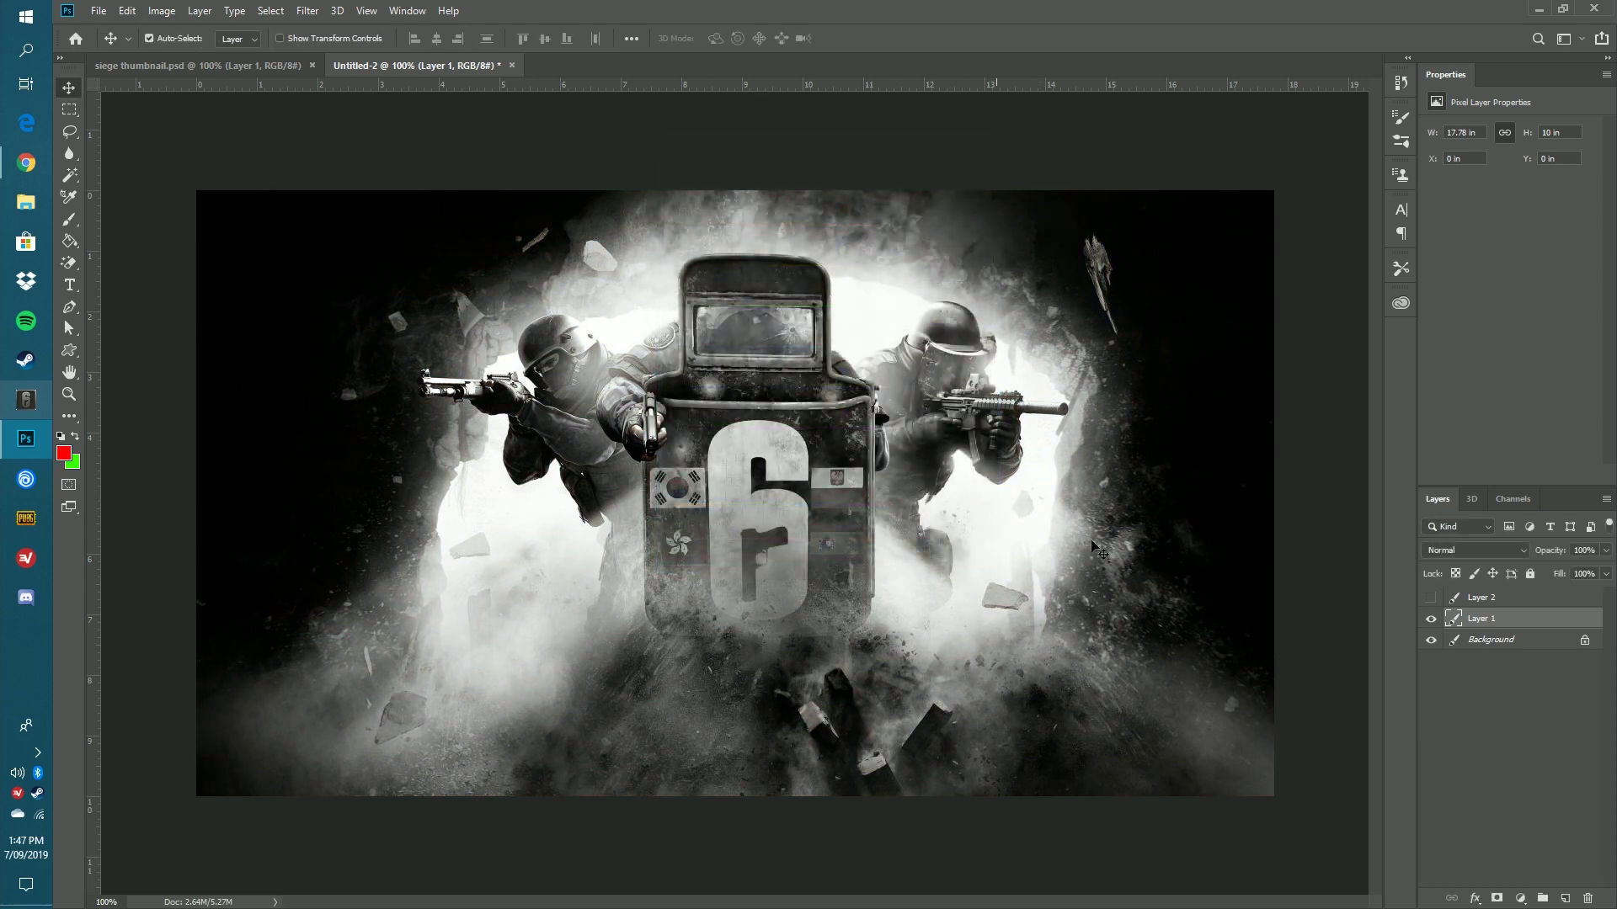
# Duplicate the black-and-white wallpaper layer, keeping the suggested name.
pyautogui.rightClick(1505, 621)
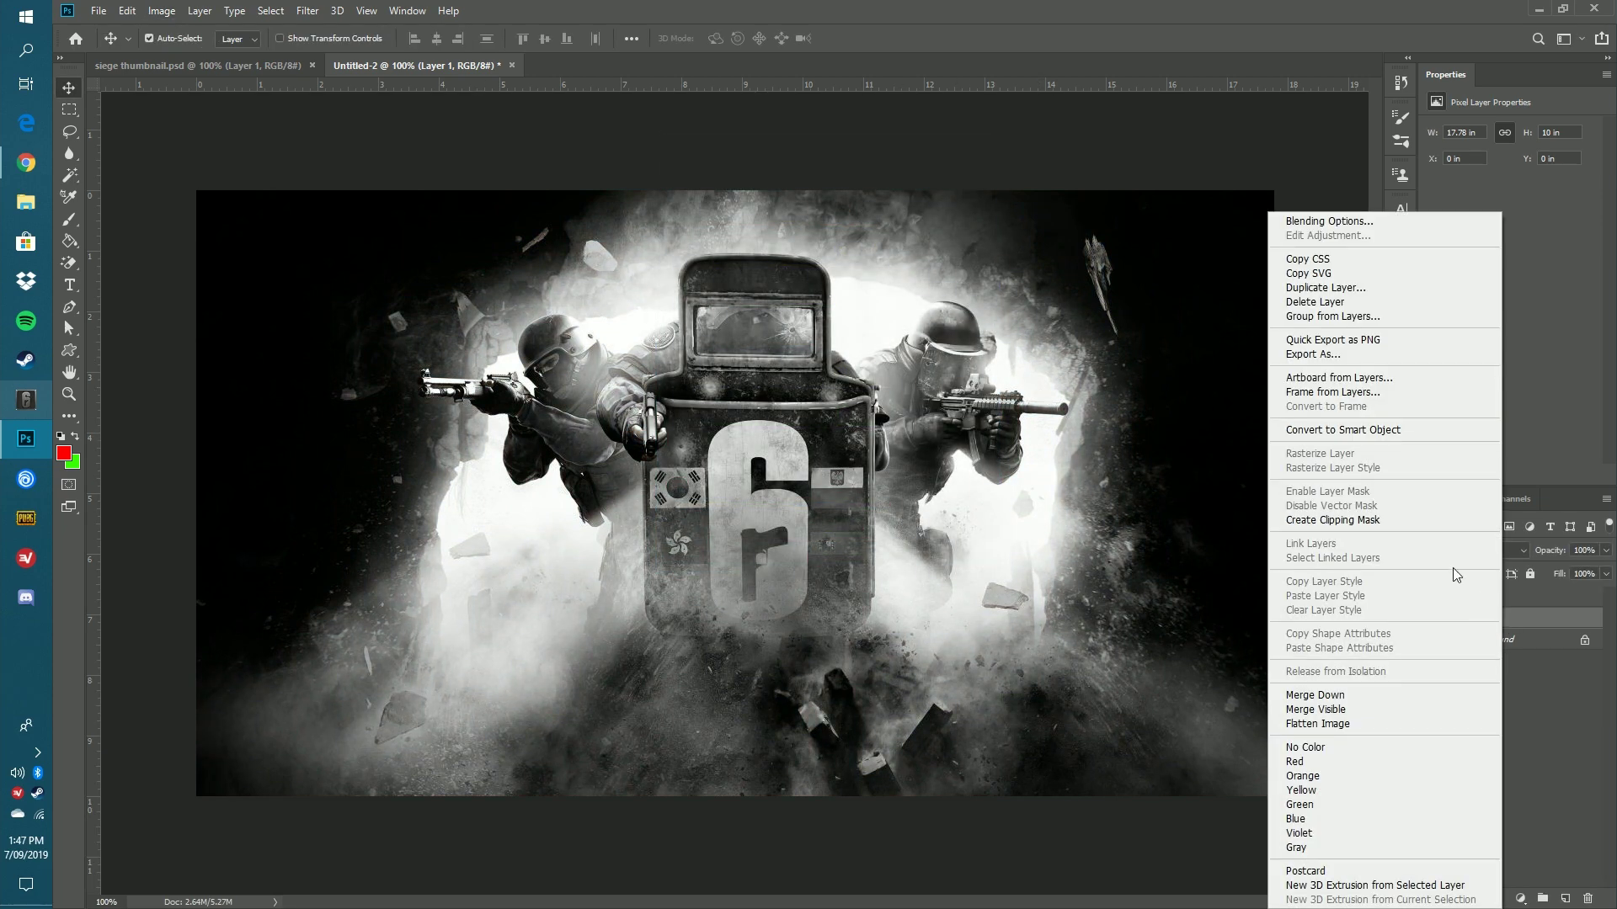
pyautogui.click(1298, 289)
pyautogui.click(947, 247)
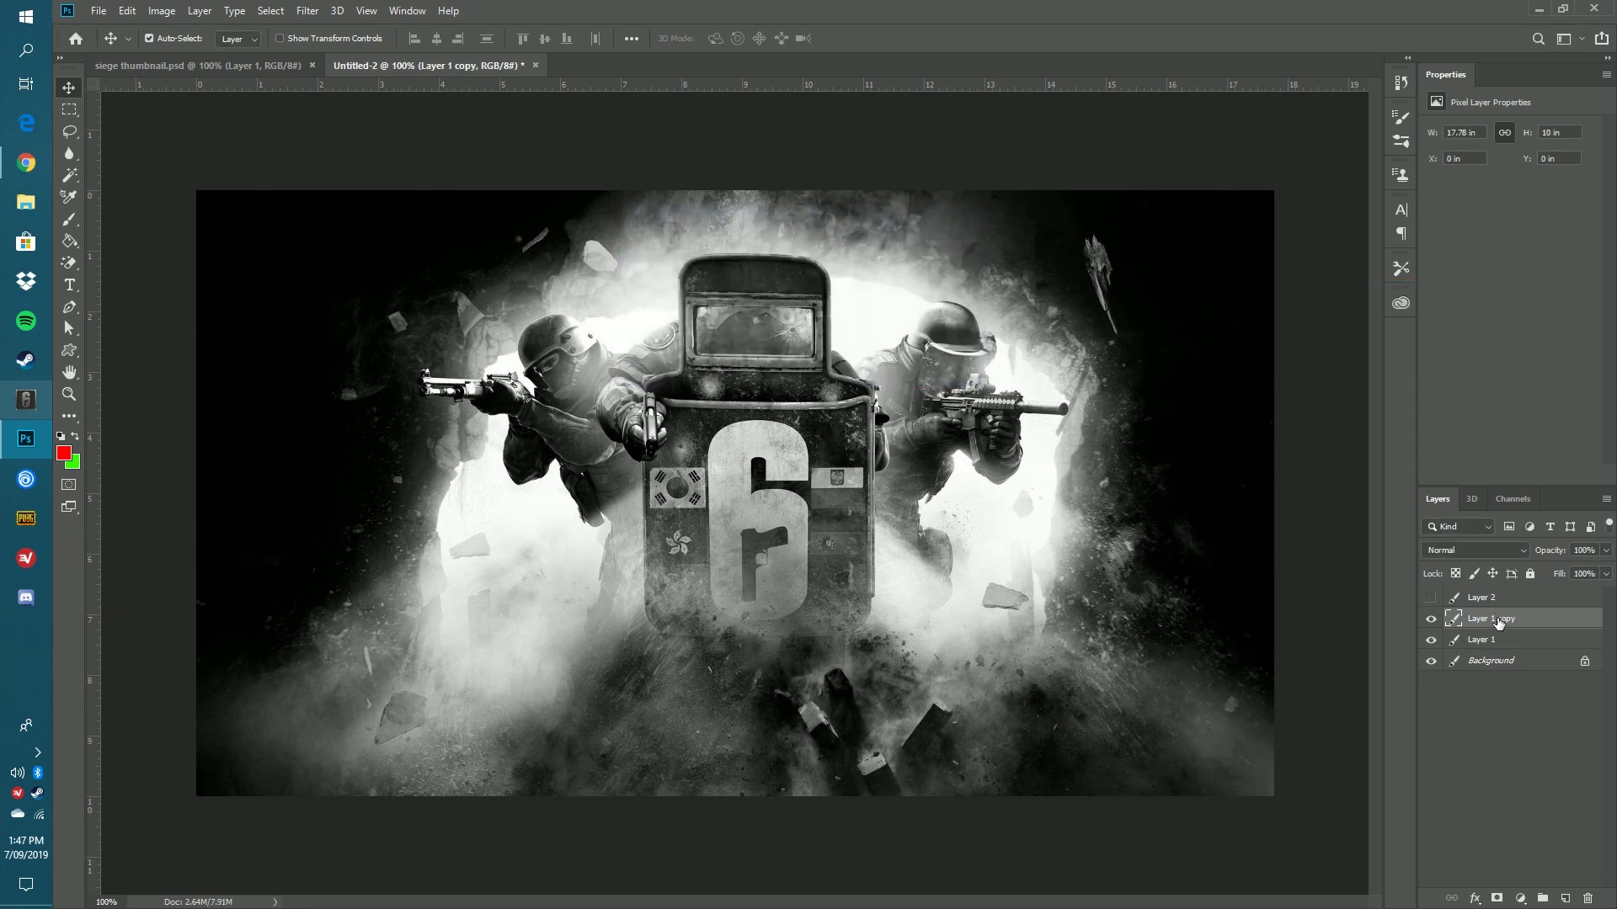
# Disable the red channel in the duplicate's blending options and shift the layer about 0.11 in to the left.
pyautogui.rightClick(1497, 624)
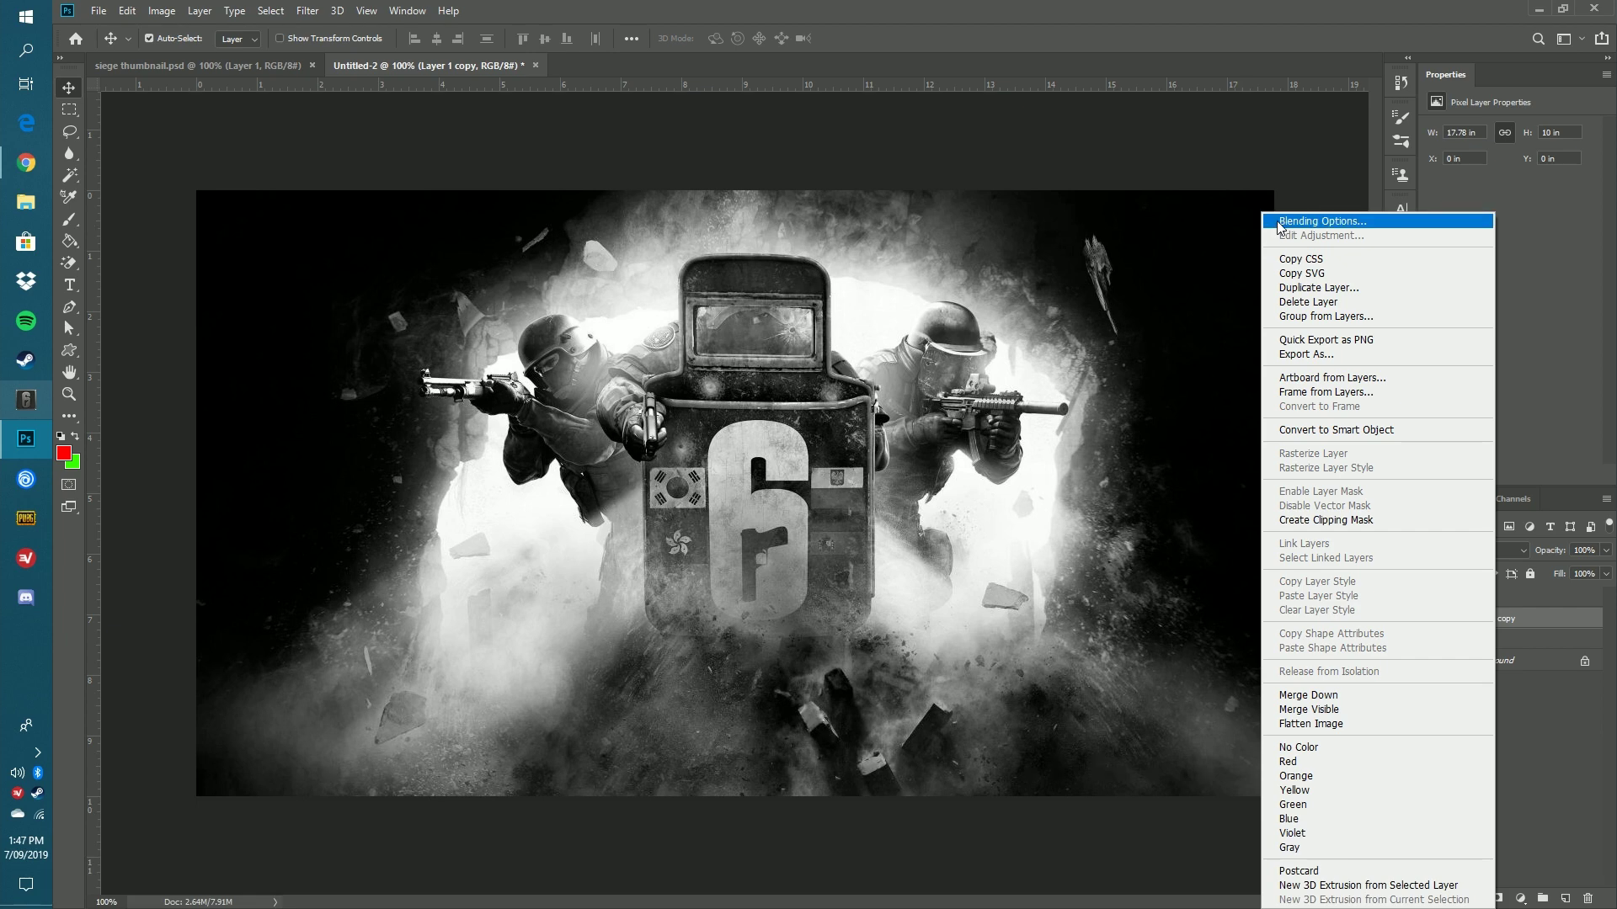
pyautogui.click(1320, 221)
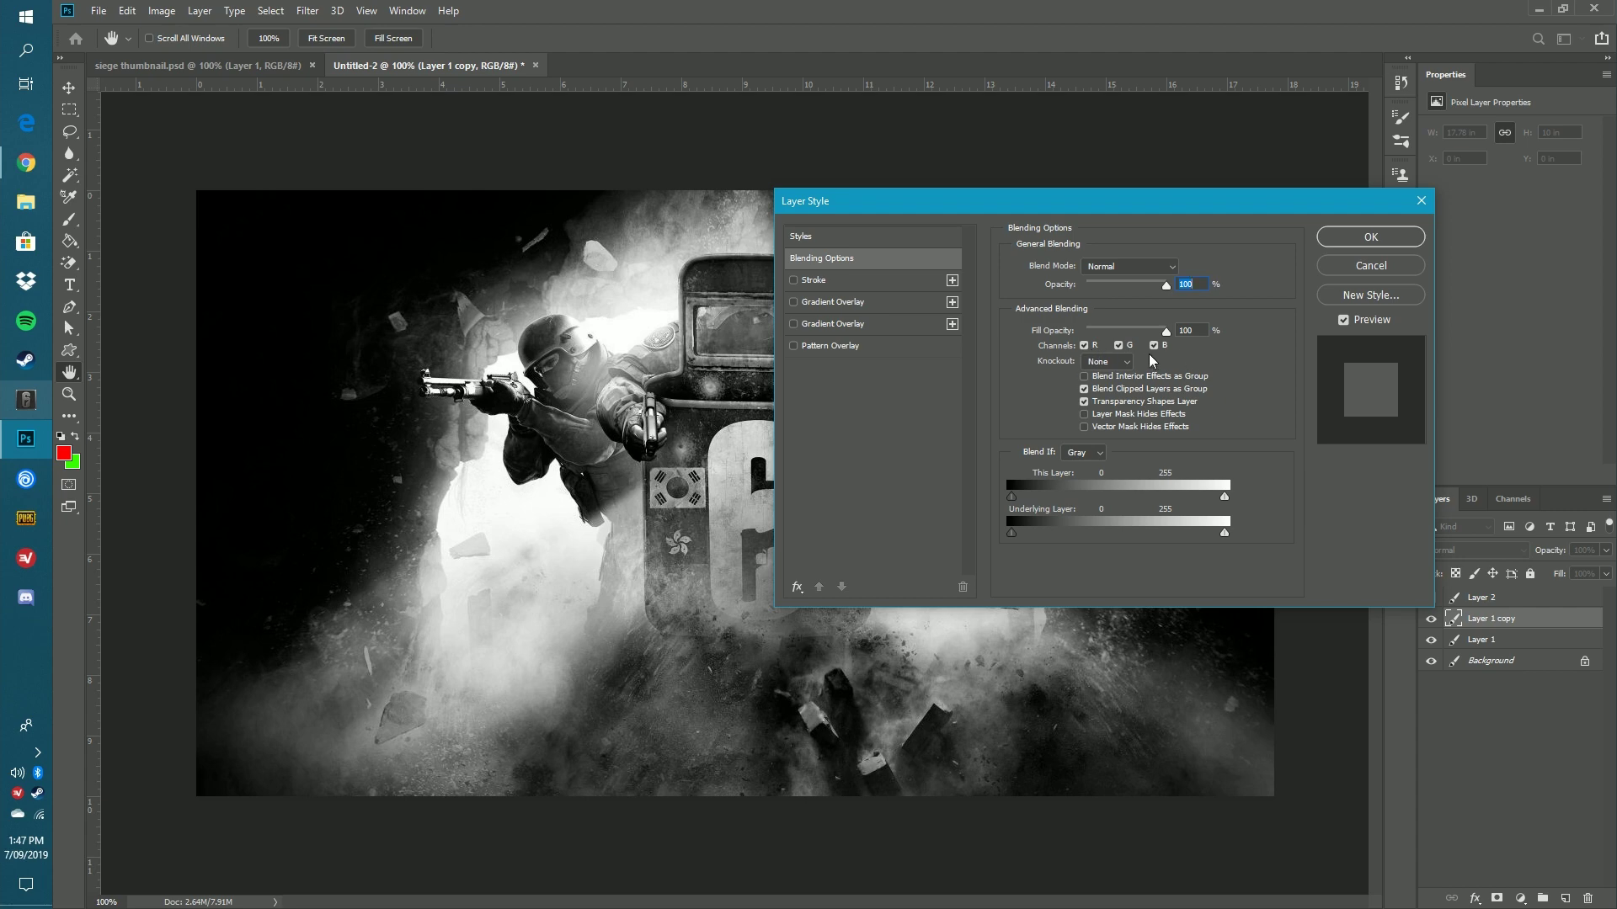
pyautogui.click(1086, 345)
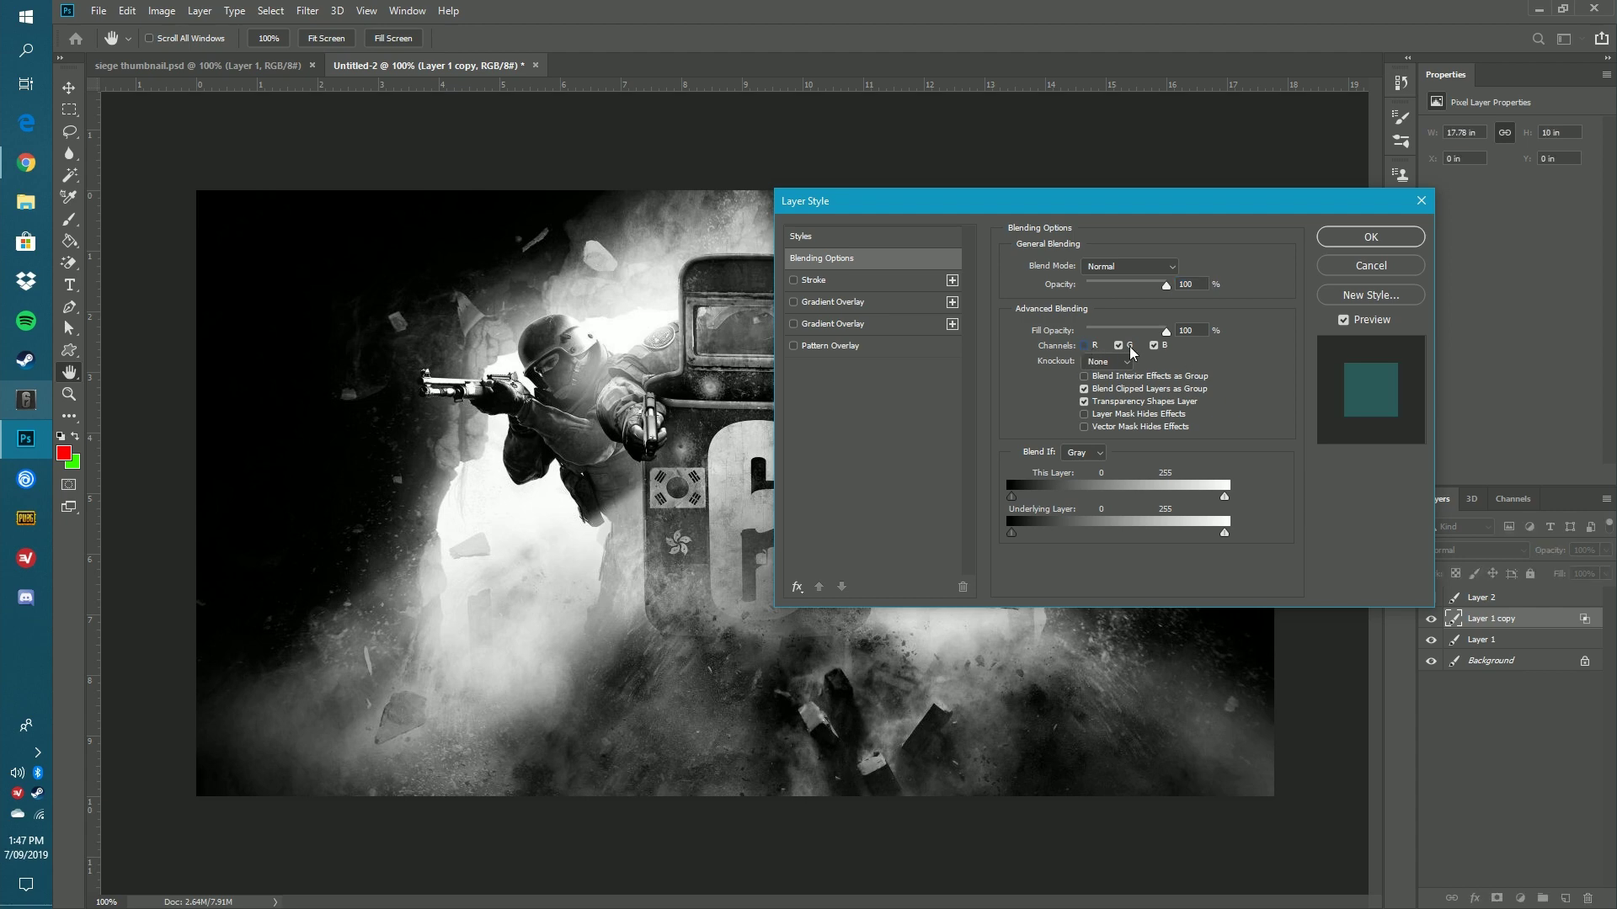
pyautogui.click(1364, 238)
pyautogui.moveTo(793, 470)
pyautogui.mouseDown()
pyautogui.moveTo(847, 476)
pyautogui.moveTo(818, 477)
pyautogui.mouseUp()
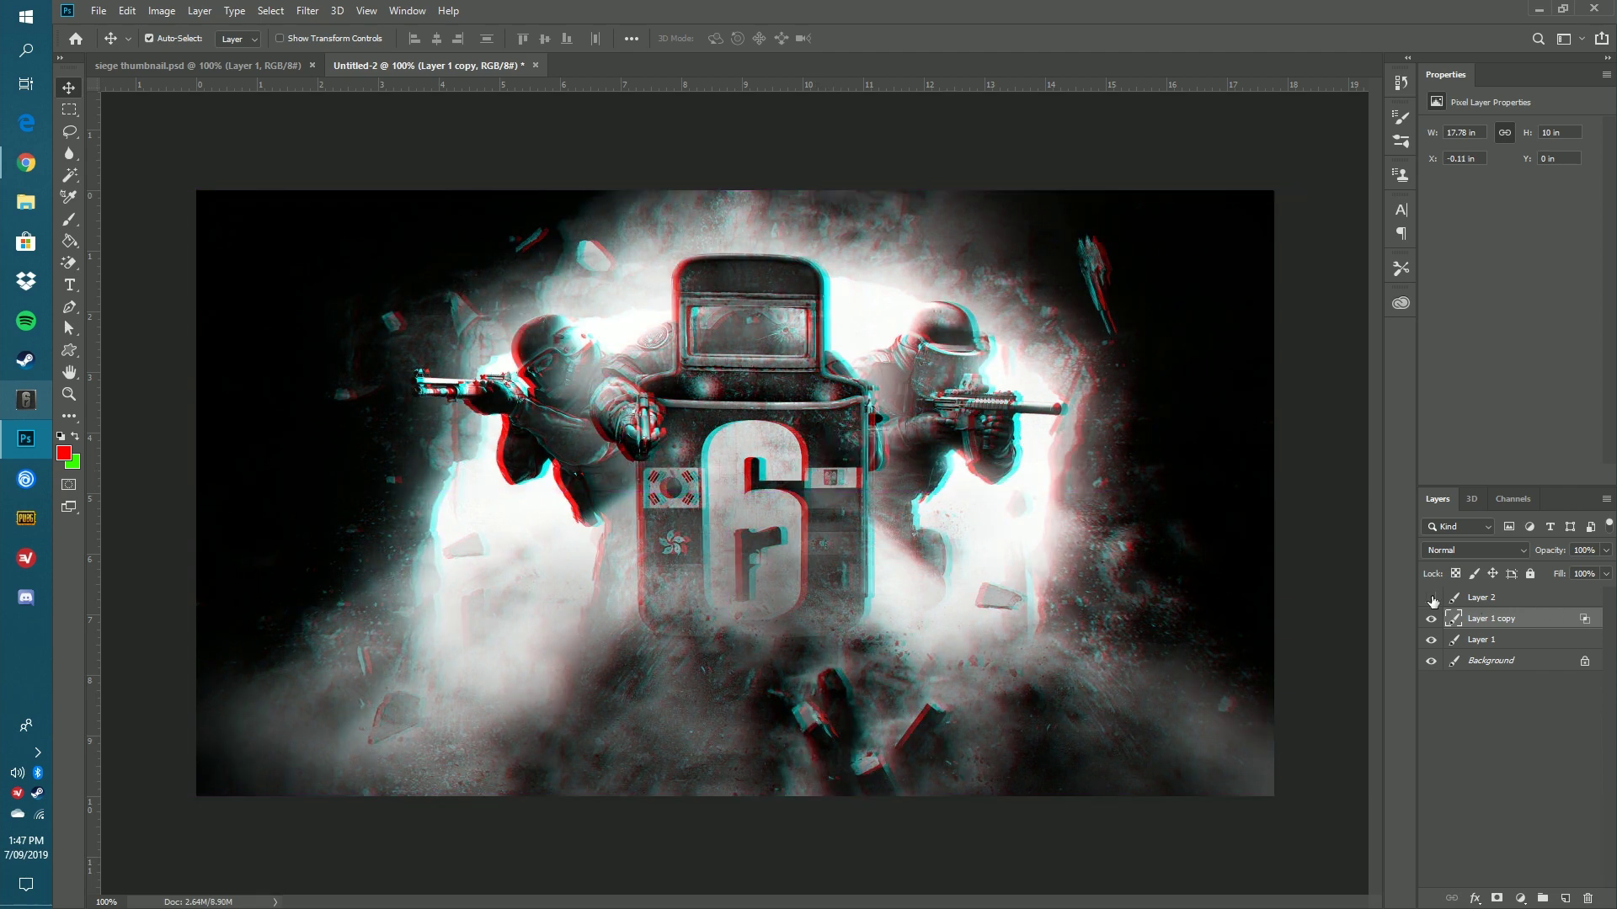
# Show the scan lines layer and lower its opacity to 17% and its fill to 39%.
pyautogui.click(1431, 598)
pyautogui.click(1482, 598)
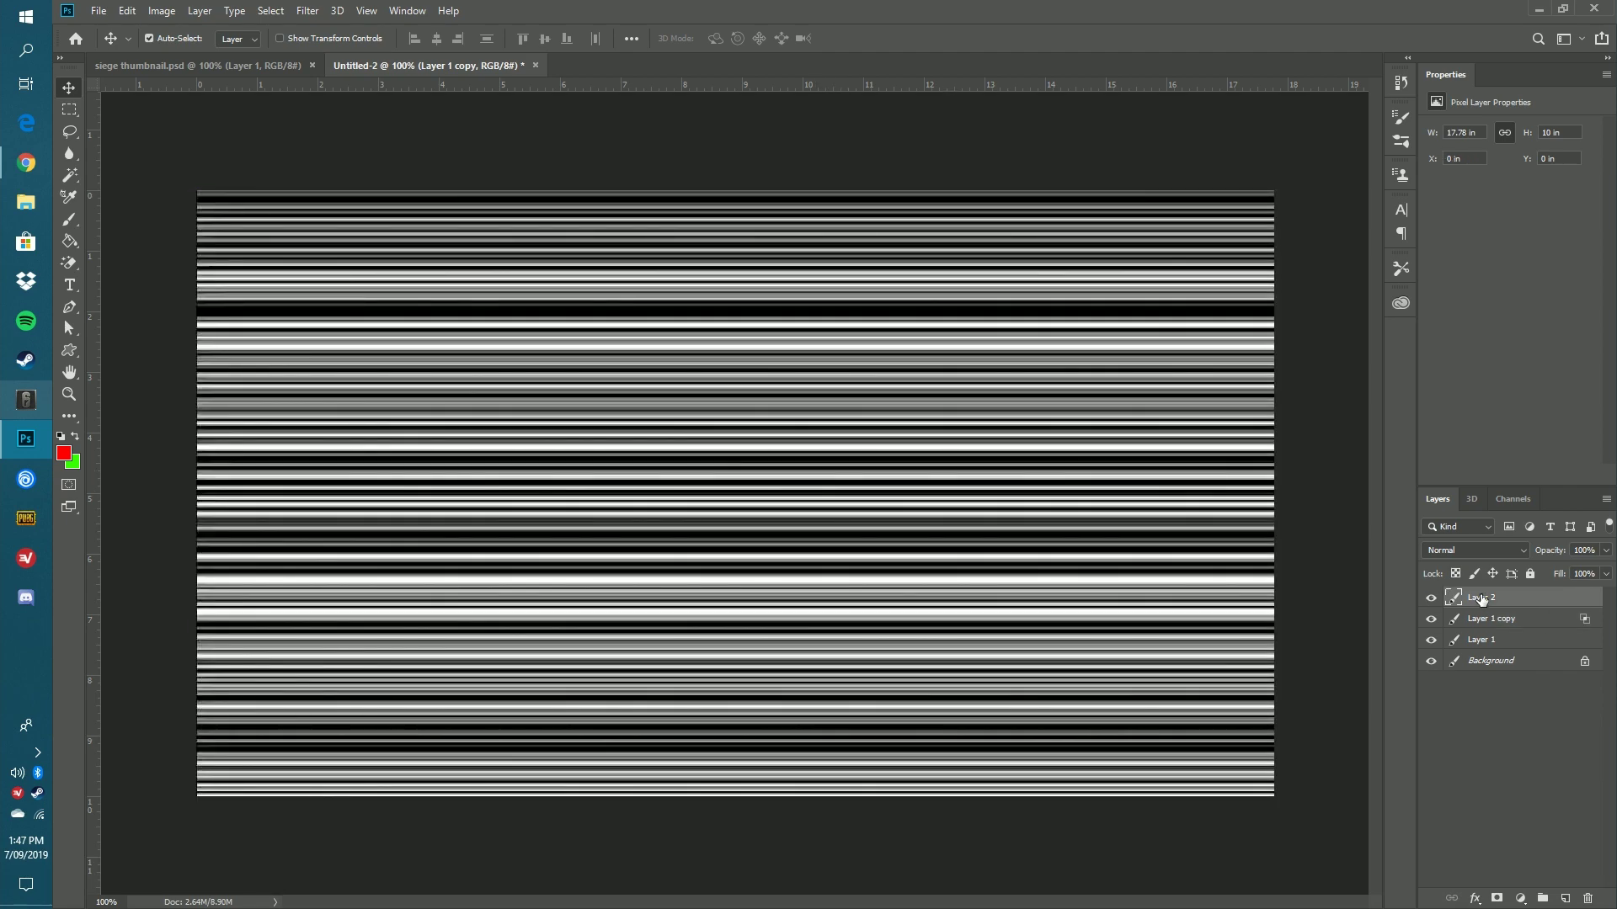
pyautogui.click(1605, 574)
pyautogui.moveTo(1606, 592); pyautogui.dragTo(1587, 596)
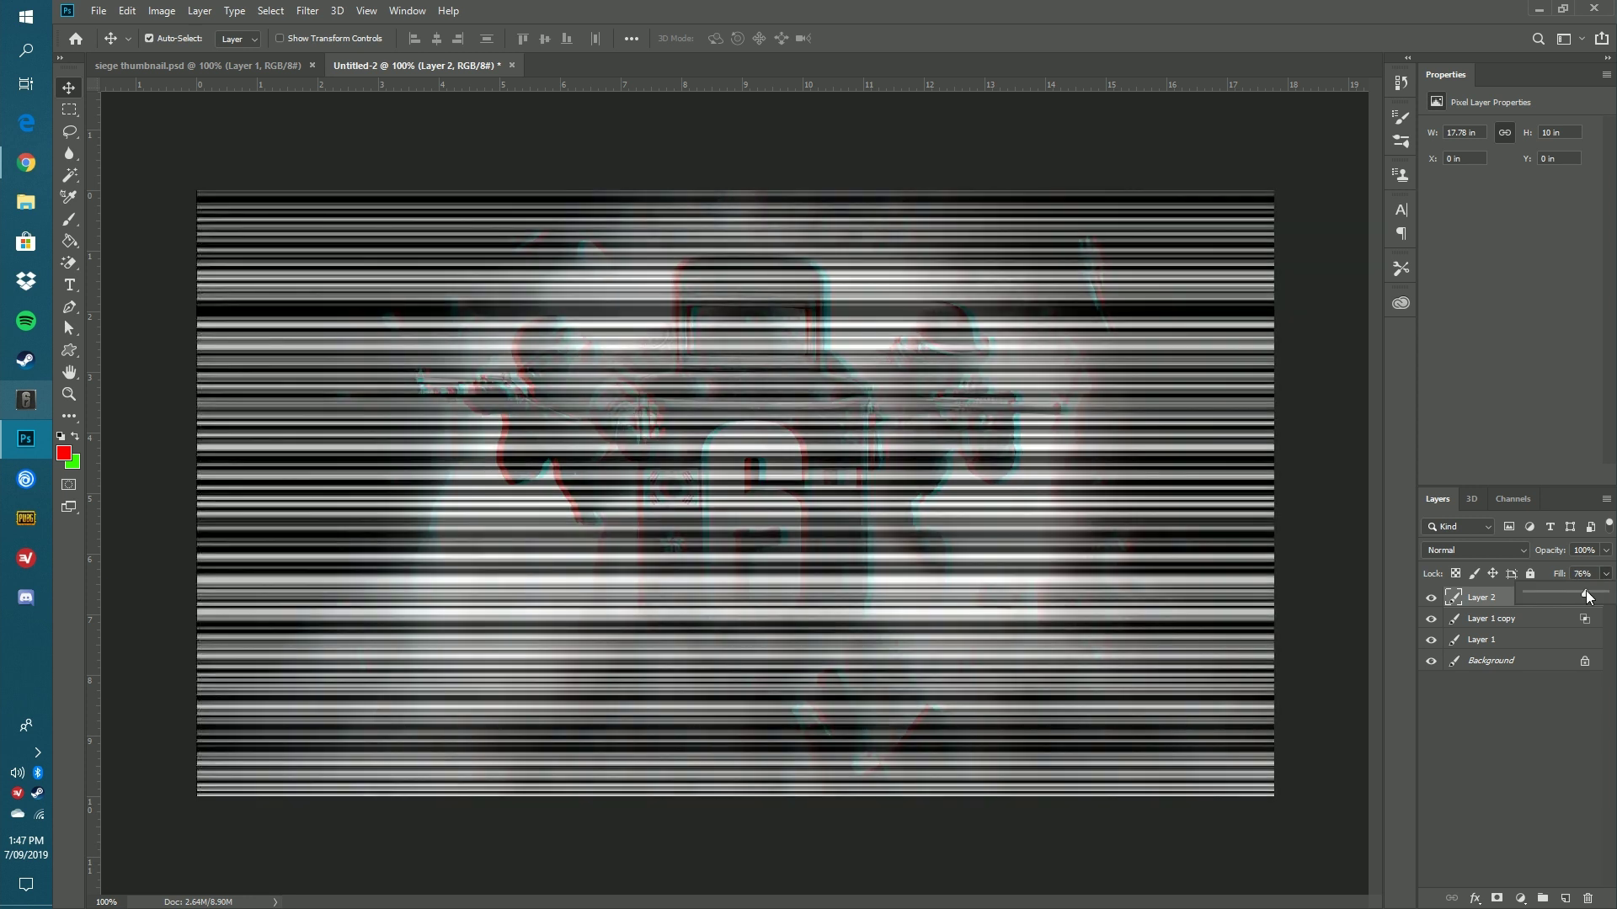
pyautogui.click(1606, 552)
pyautogui.moveTo(1556, 567)
pyautogui.mouseDown()
pyautogui.moveTo(1539, 568)
pyautogui.moveTo(1566, 596)
pyautogui.mouseUp()
pyautogui.click(1606, 552)
pyautogui.click(1607, 575)
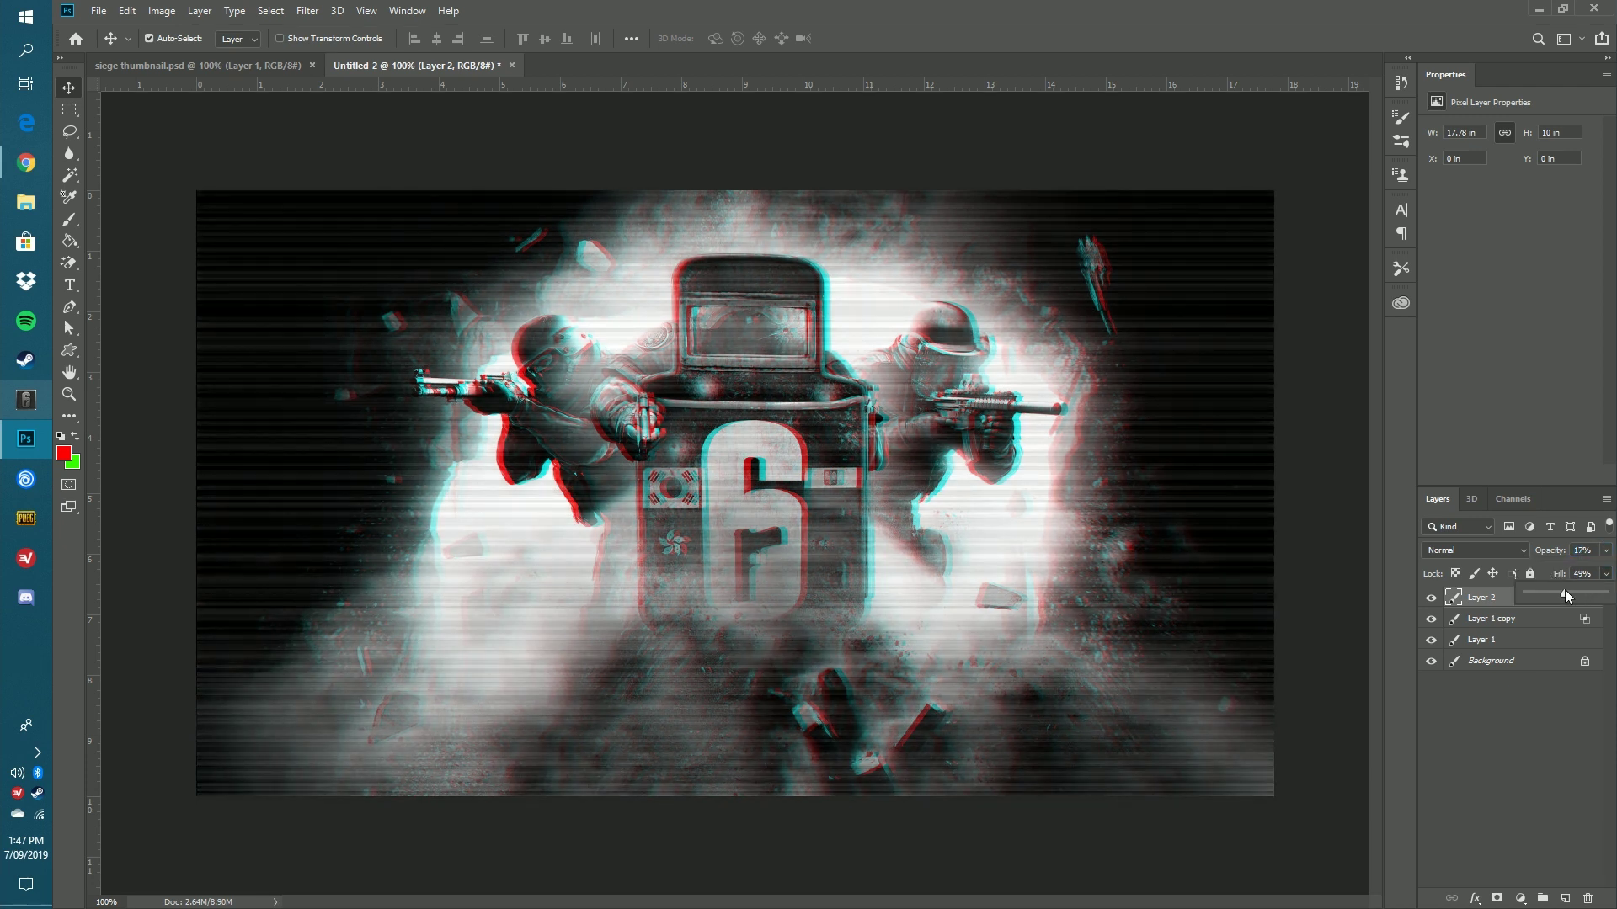
pyautogui.moveTo(1531, 597); pyautogui.dragTo(1558, 593)
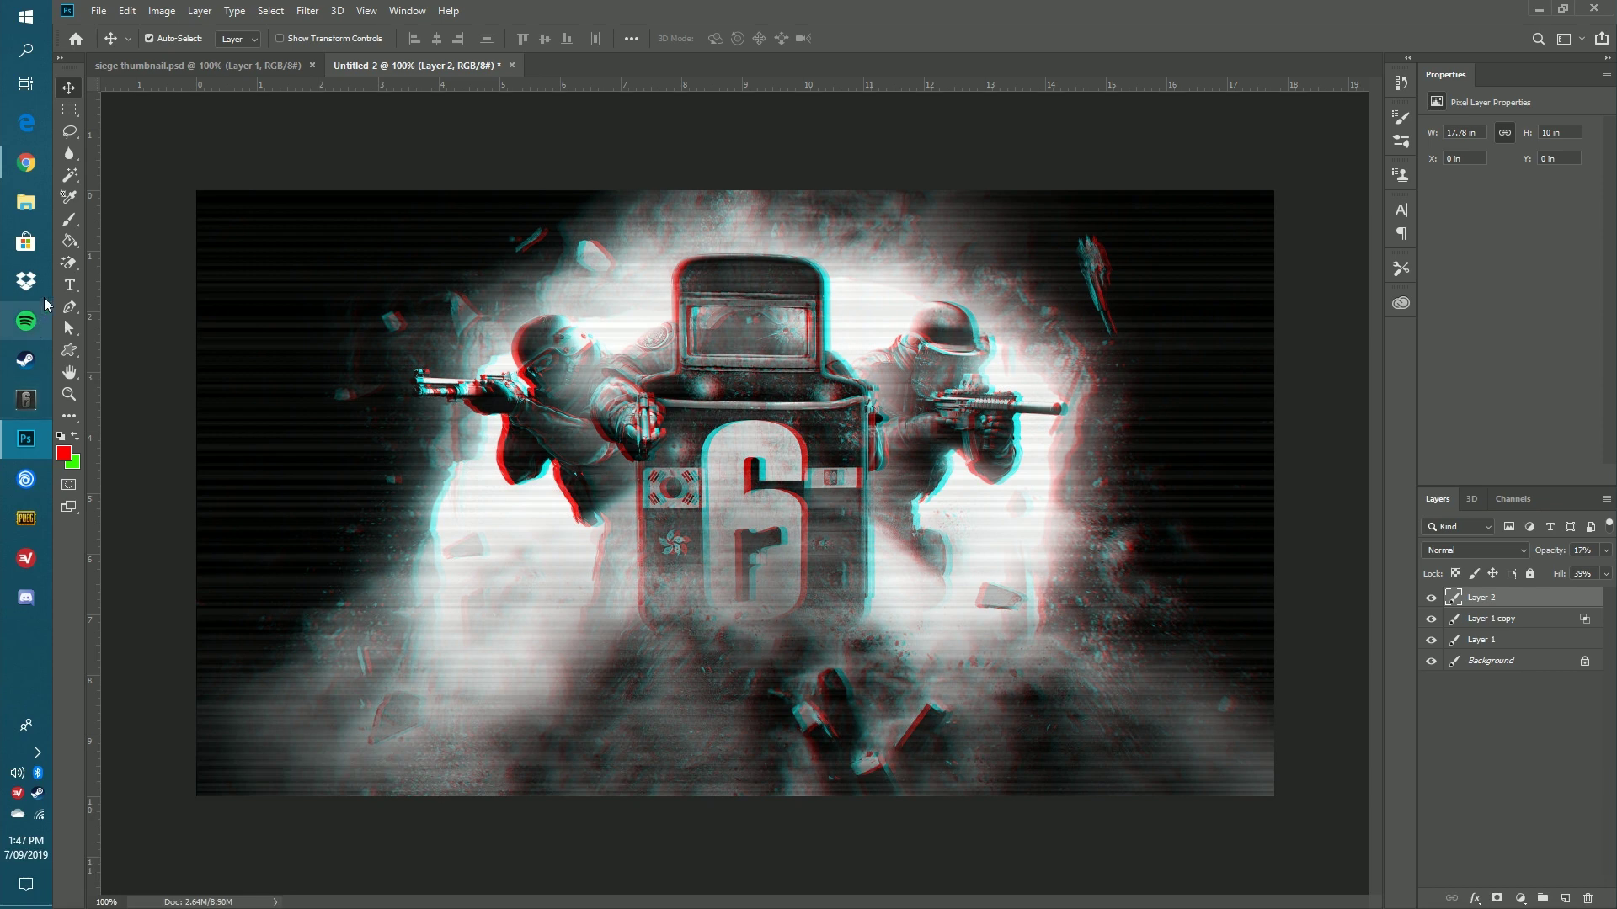
# Add a text box about 9.9 by 4.5 in over the upper-left of the image and set its text colour to white (ffffff).
pyautogui.click(69, 285)
pyautogui.moveTo(228, 224); pyautogui.dragTo(828, 492)
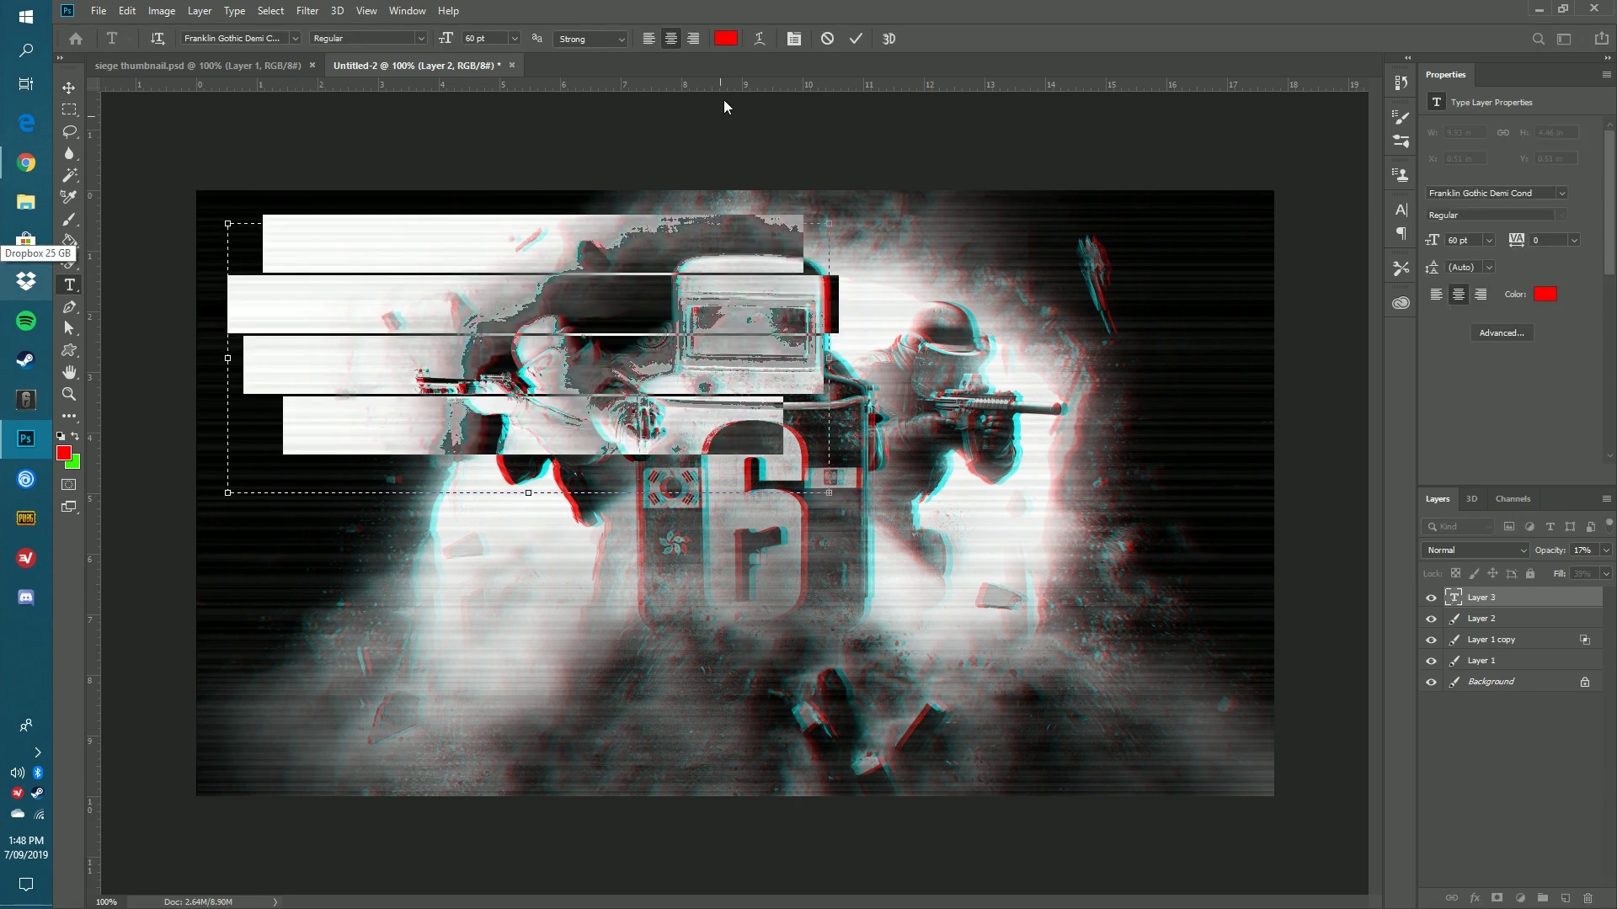
pyautogui.press('BackSpace')
pyautogui.click(724, 38)
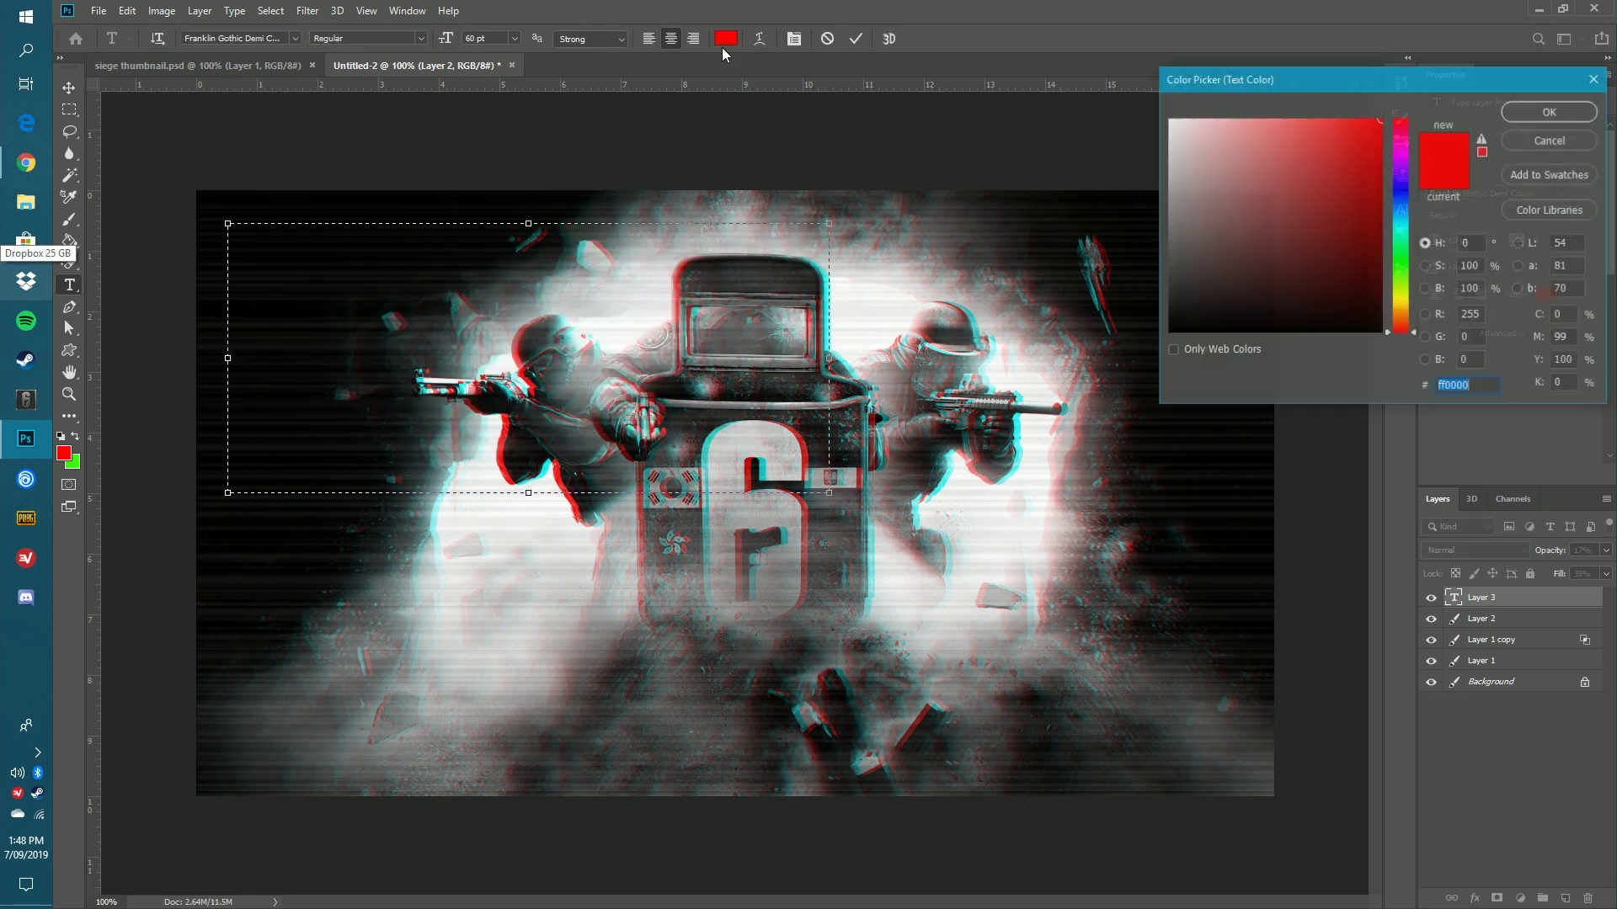
pyautogui.write('ffffff')
pyautogui.click(1529, 118)
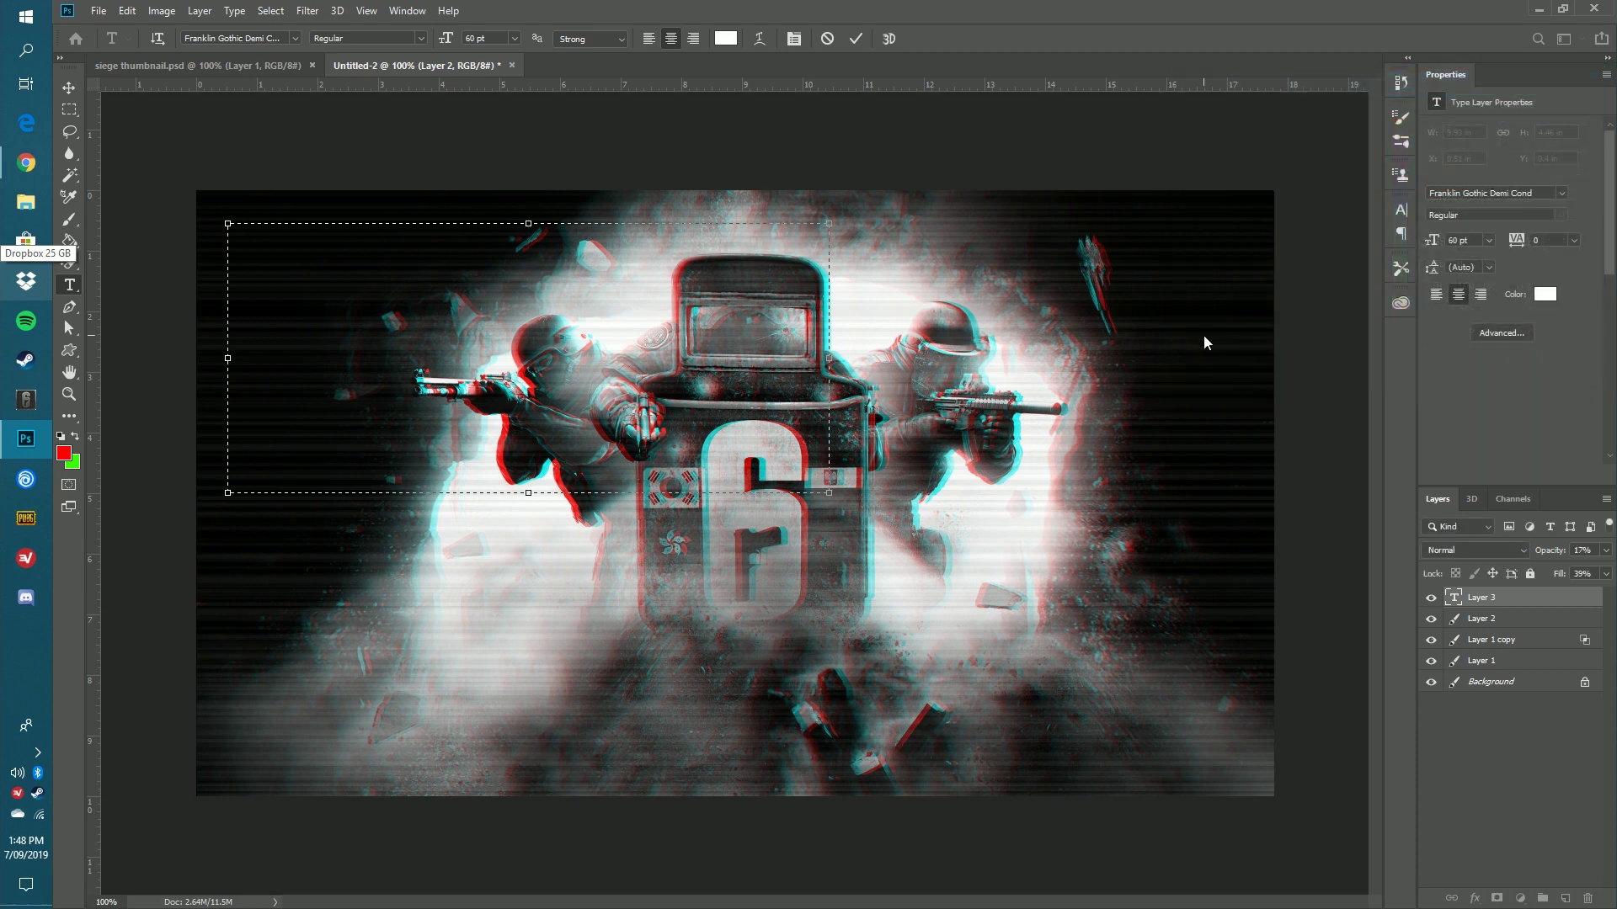
# Enter the title SIEGE MONTAGE in the new text box.
pyautogui.write('SIEG')
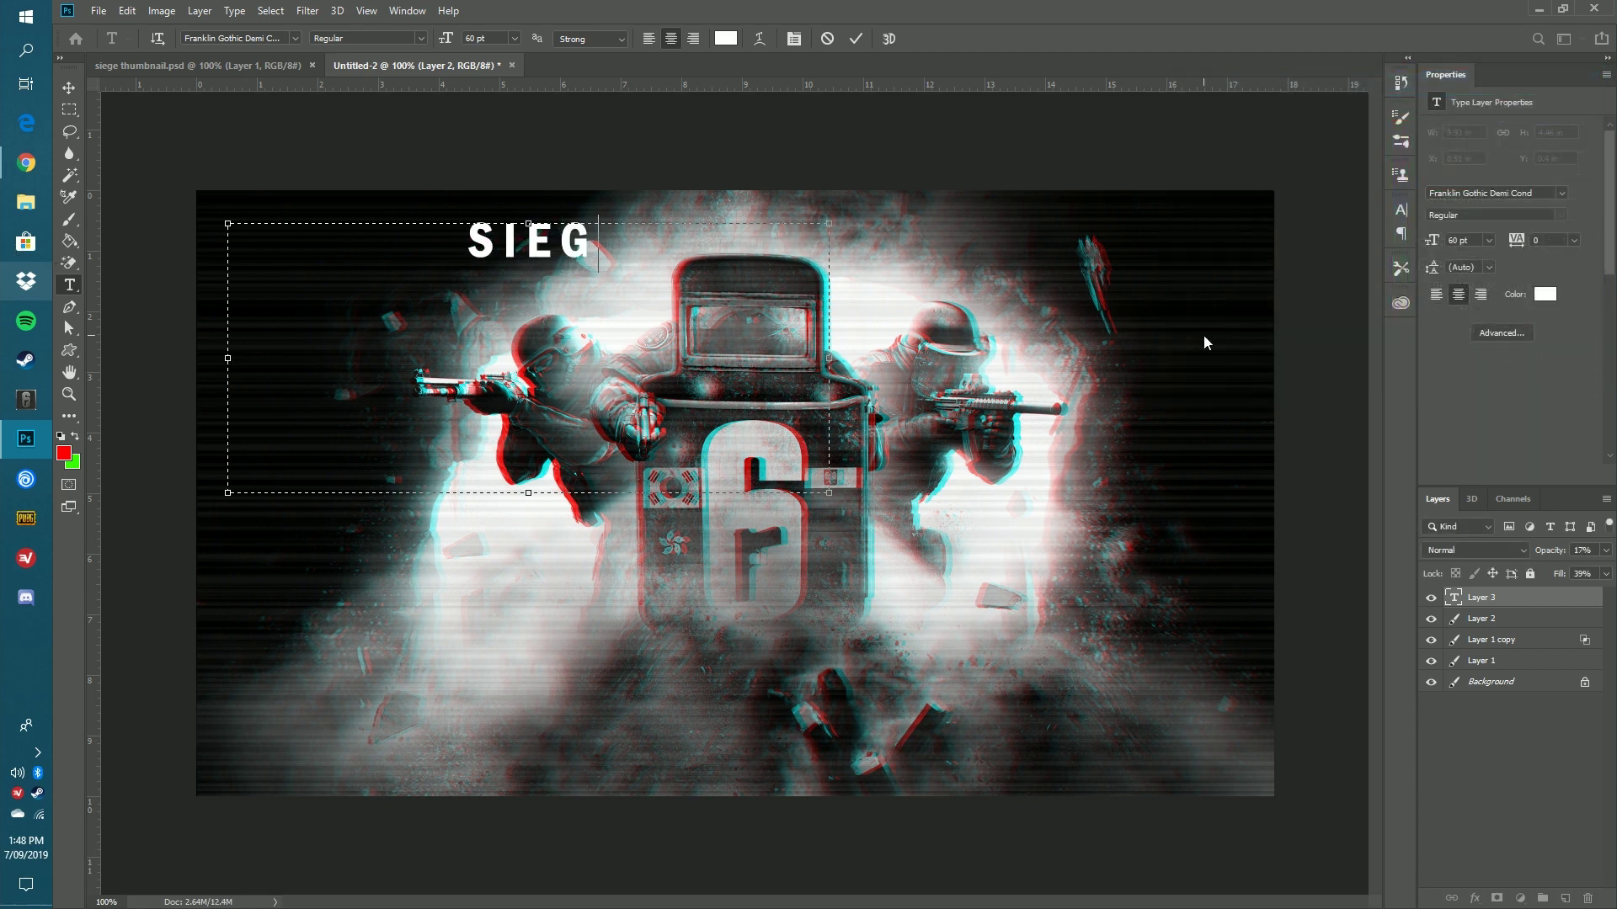
pyautogui.write('EMOM')
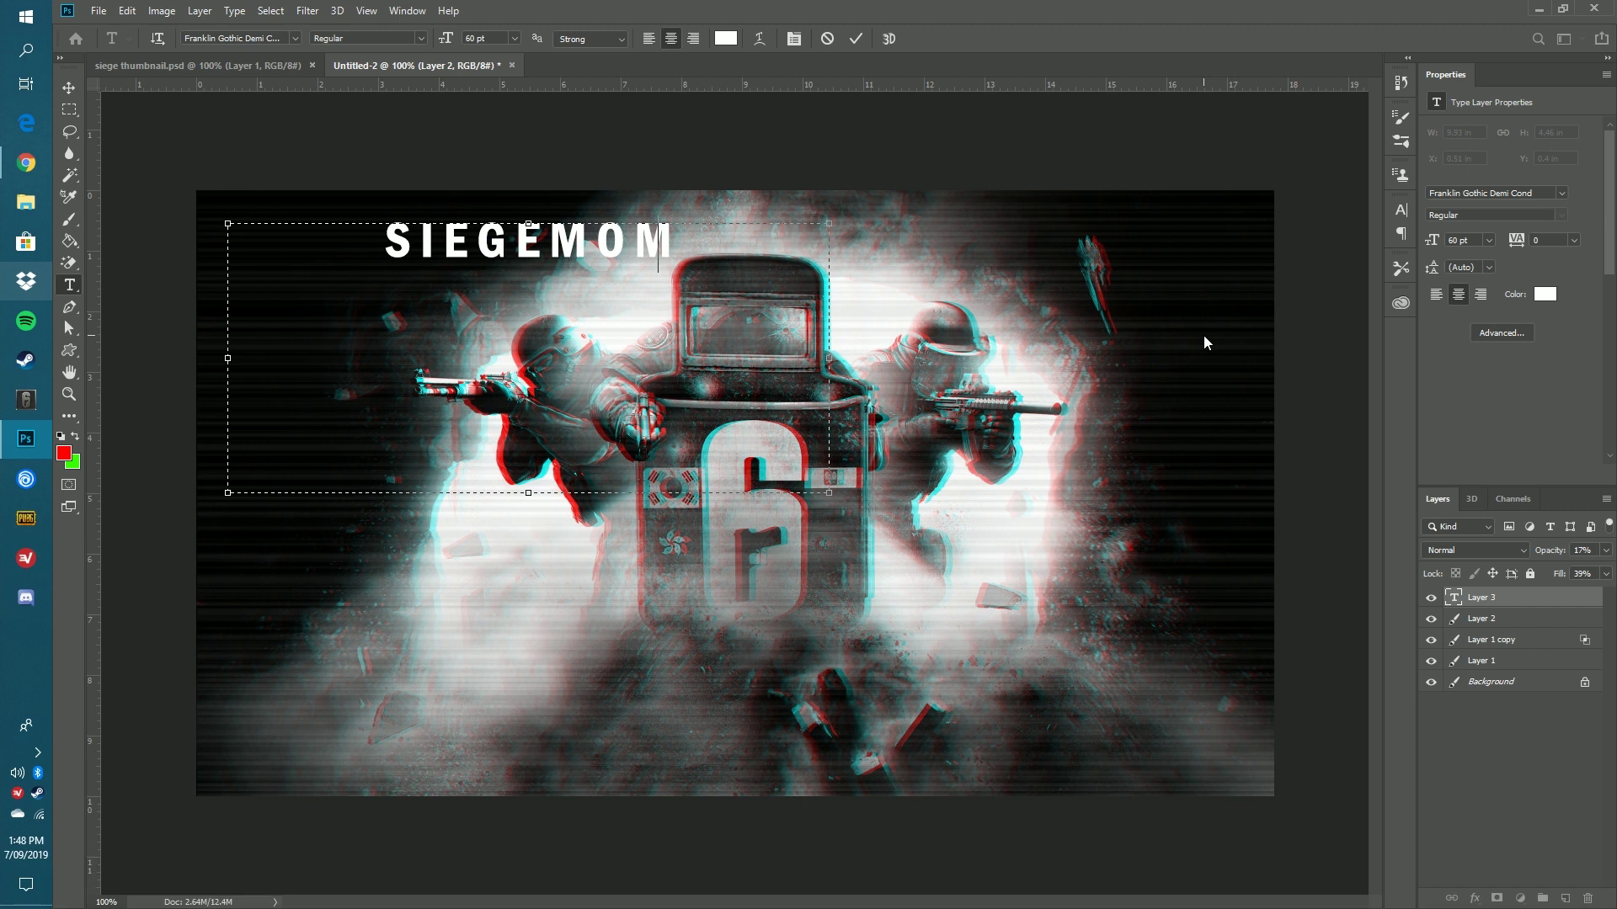
pyautogui.press('BackSpace')
pyautogui.write('NTAGE')
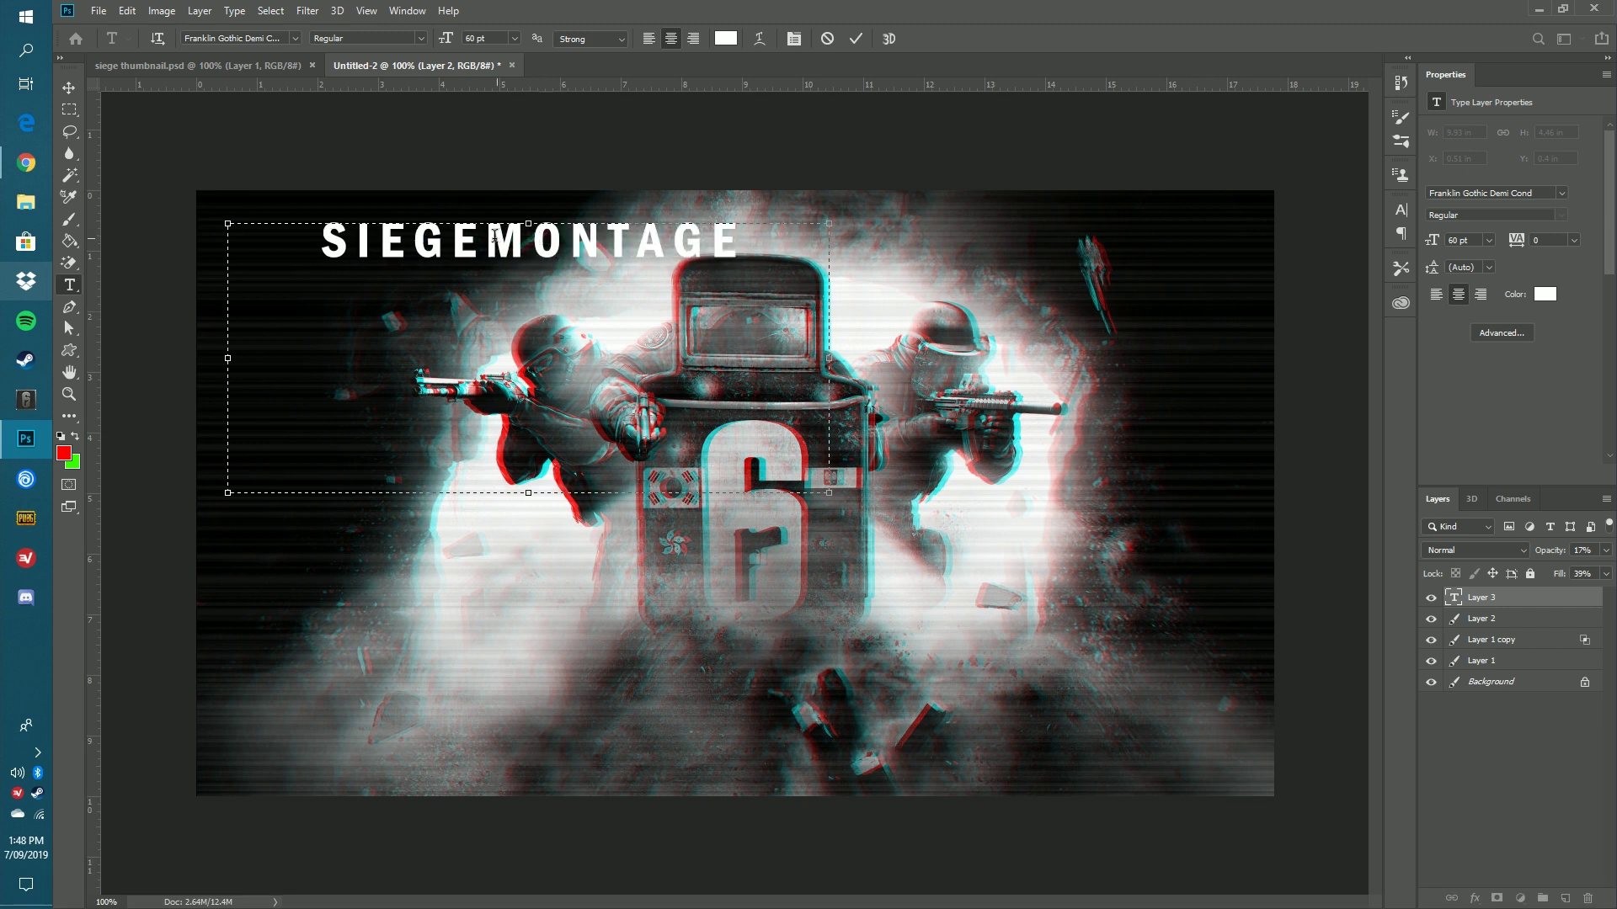
# Try Haettenschweiler on the title and settle on the Acumin Pro Condensed font in its Light style.
pyautogui.moveTo(763, 237); pyautogui.dragTo(280, 263)
pyautogui.click(294, 39)
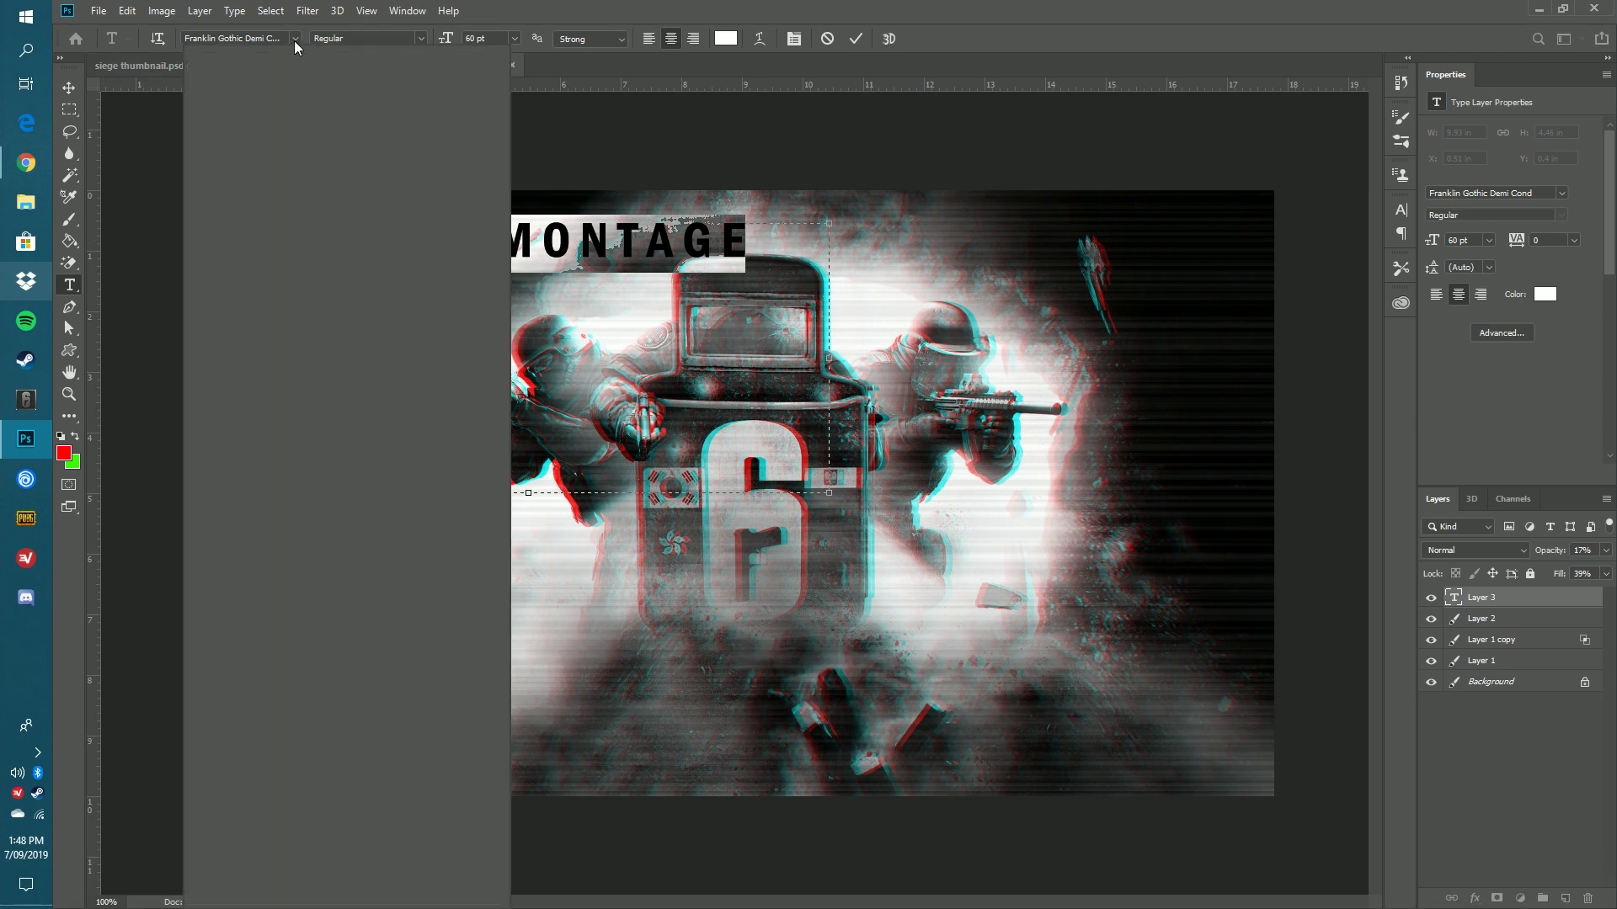
pyautogui.click(295, 38)
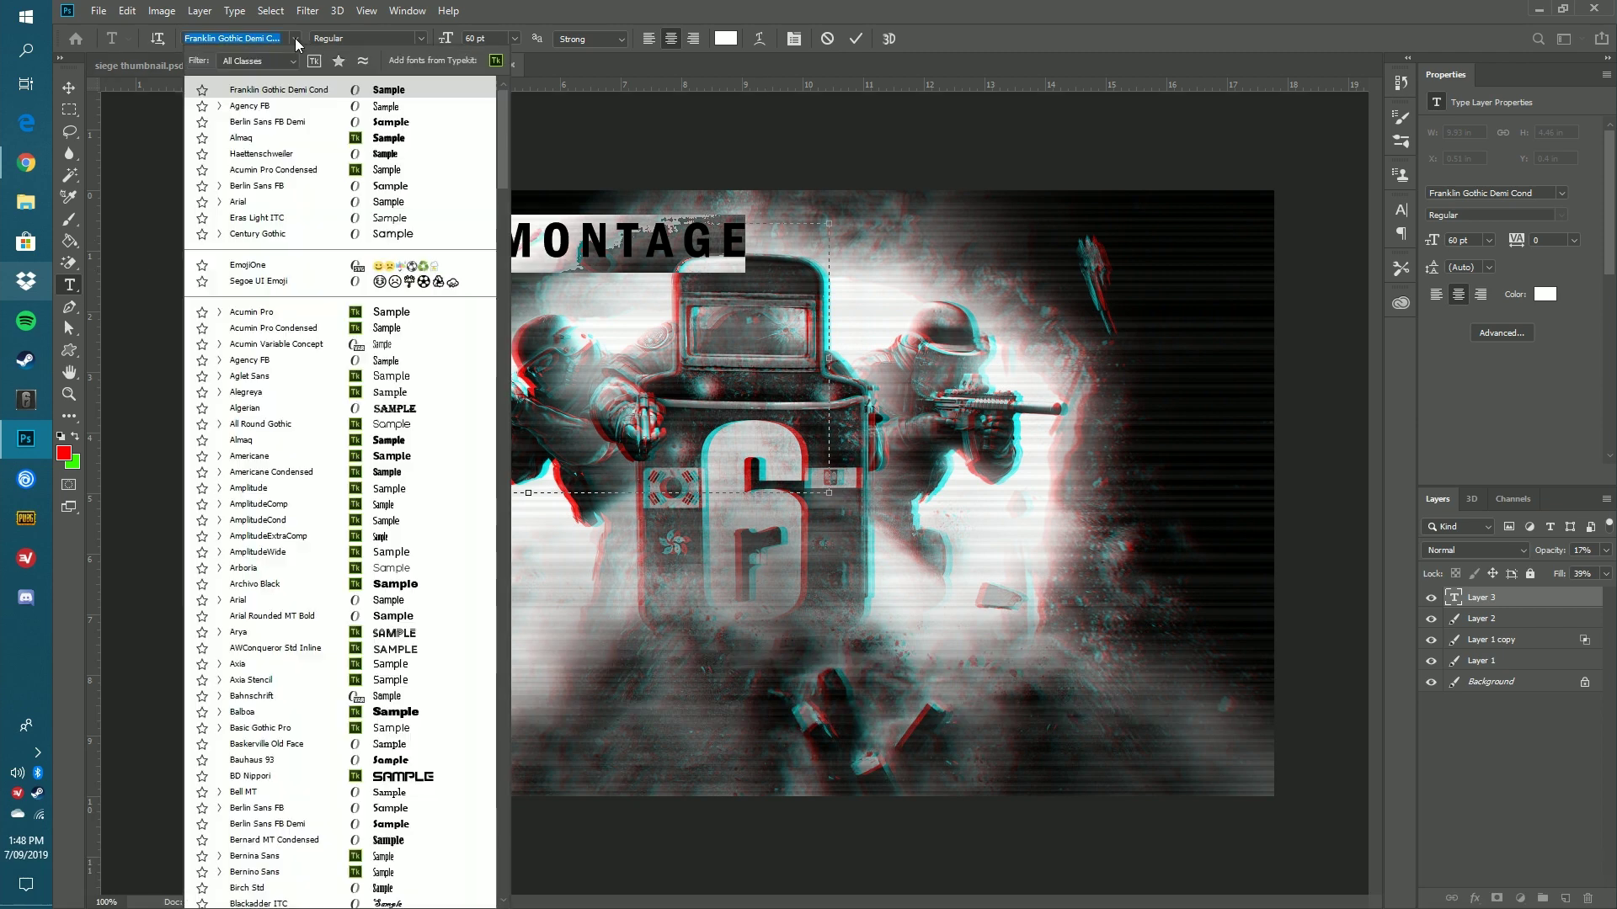
pyautogui.click(284, 160)
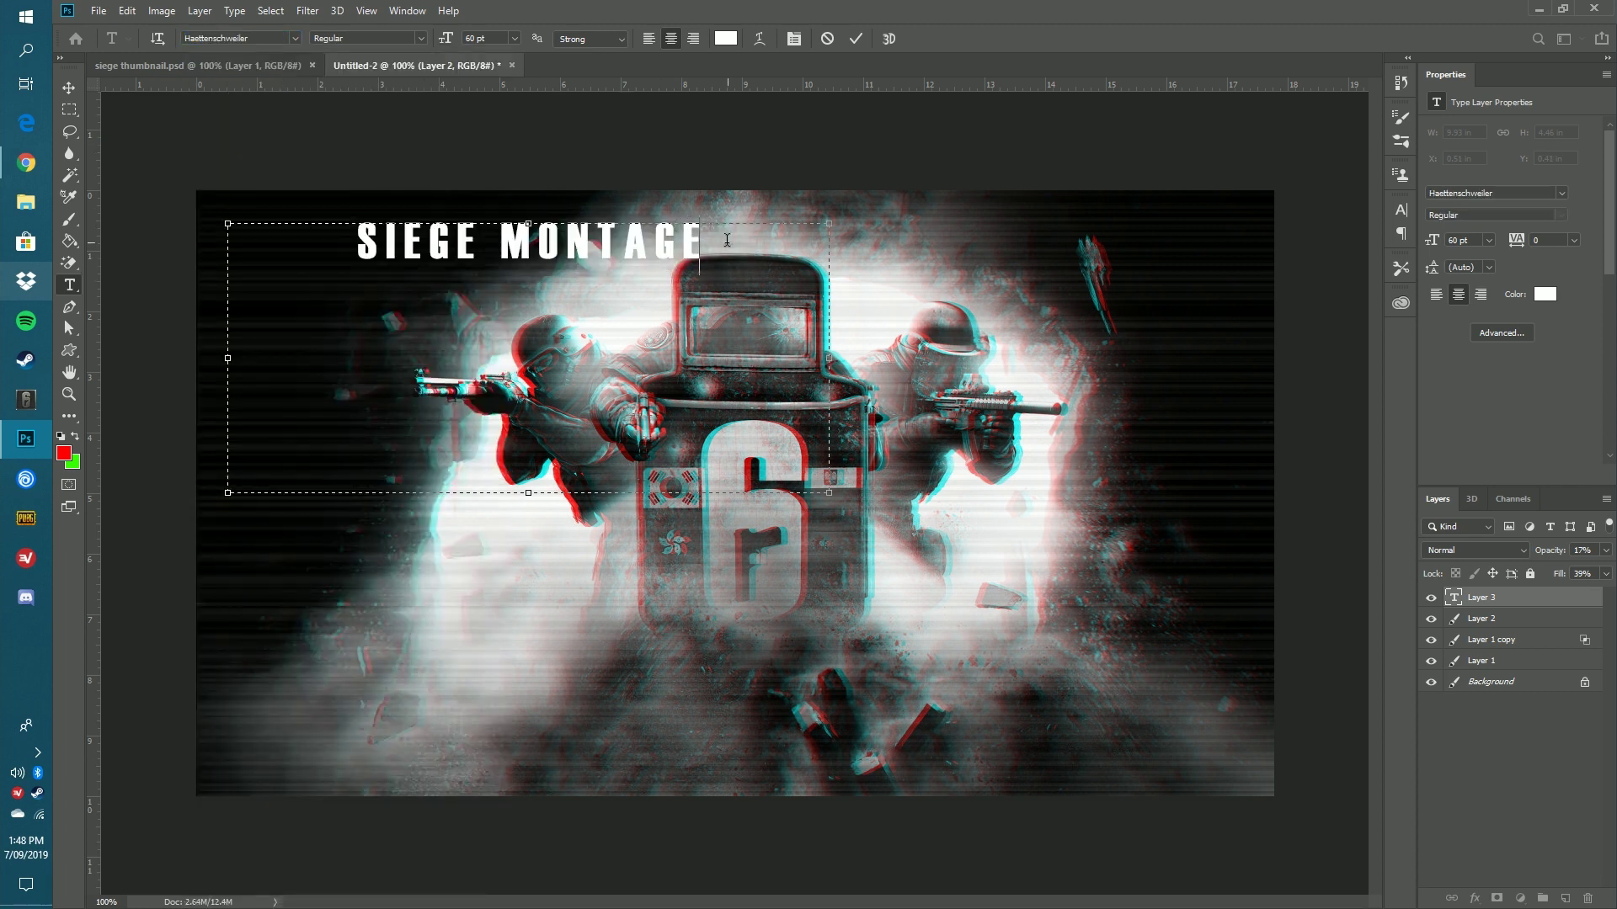
pyautogui.click(294, 38)
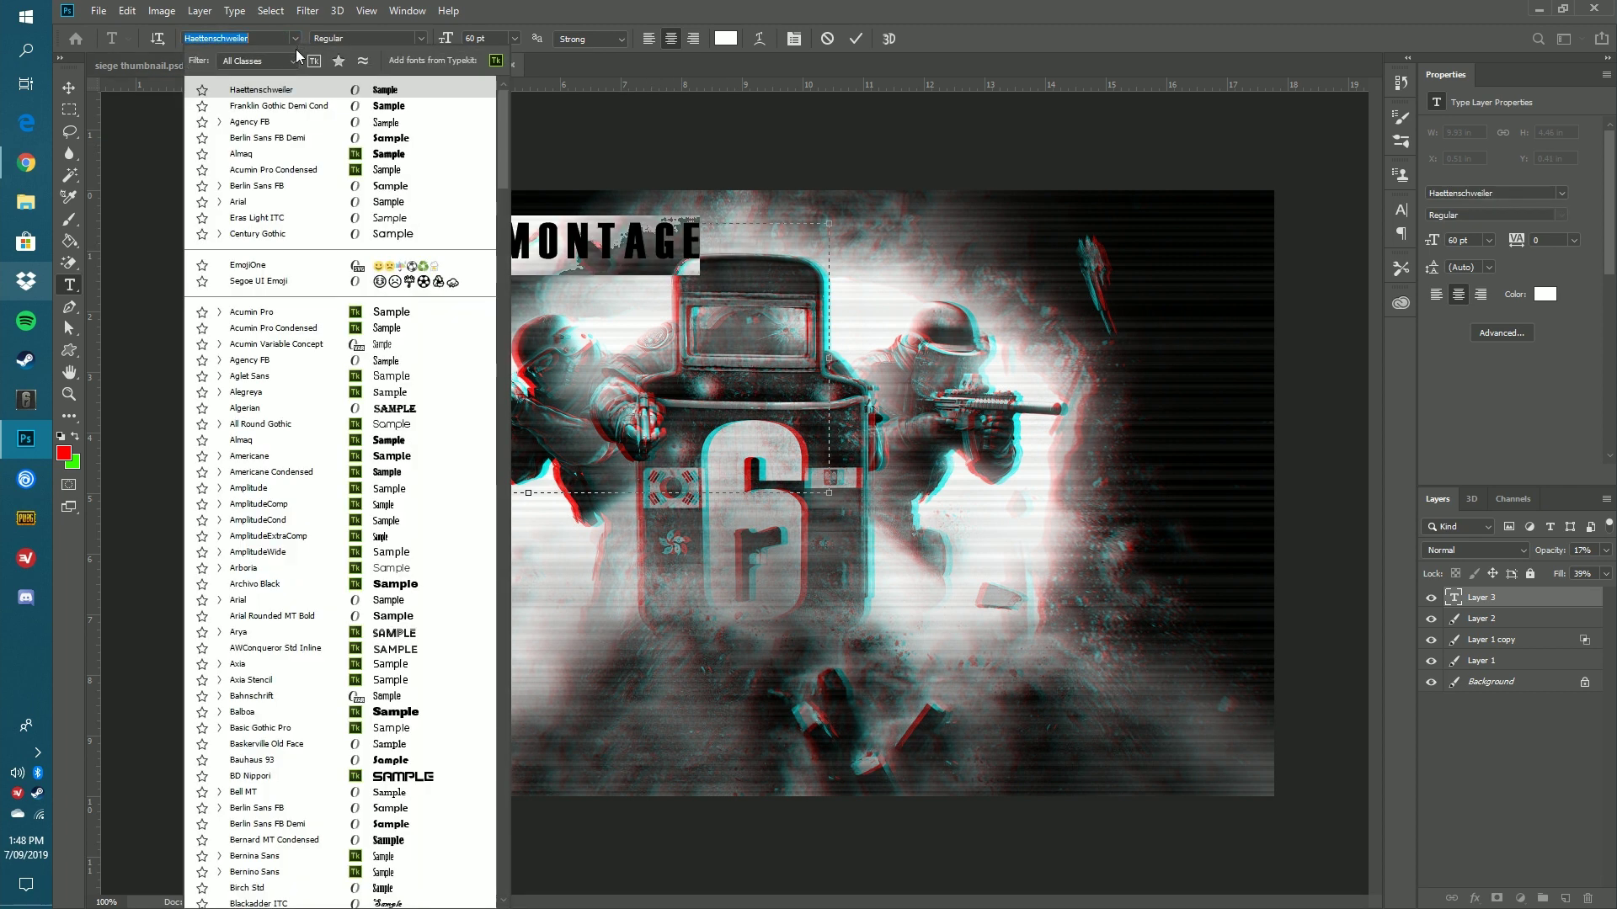
pyautogui.click(387, 171)
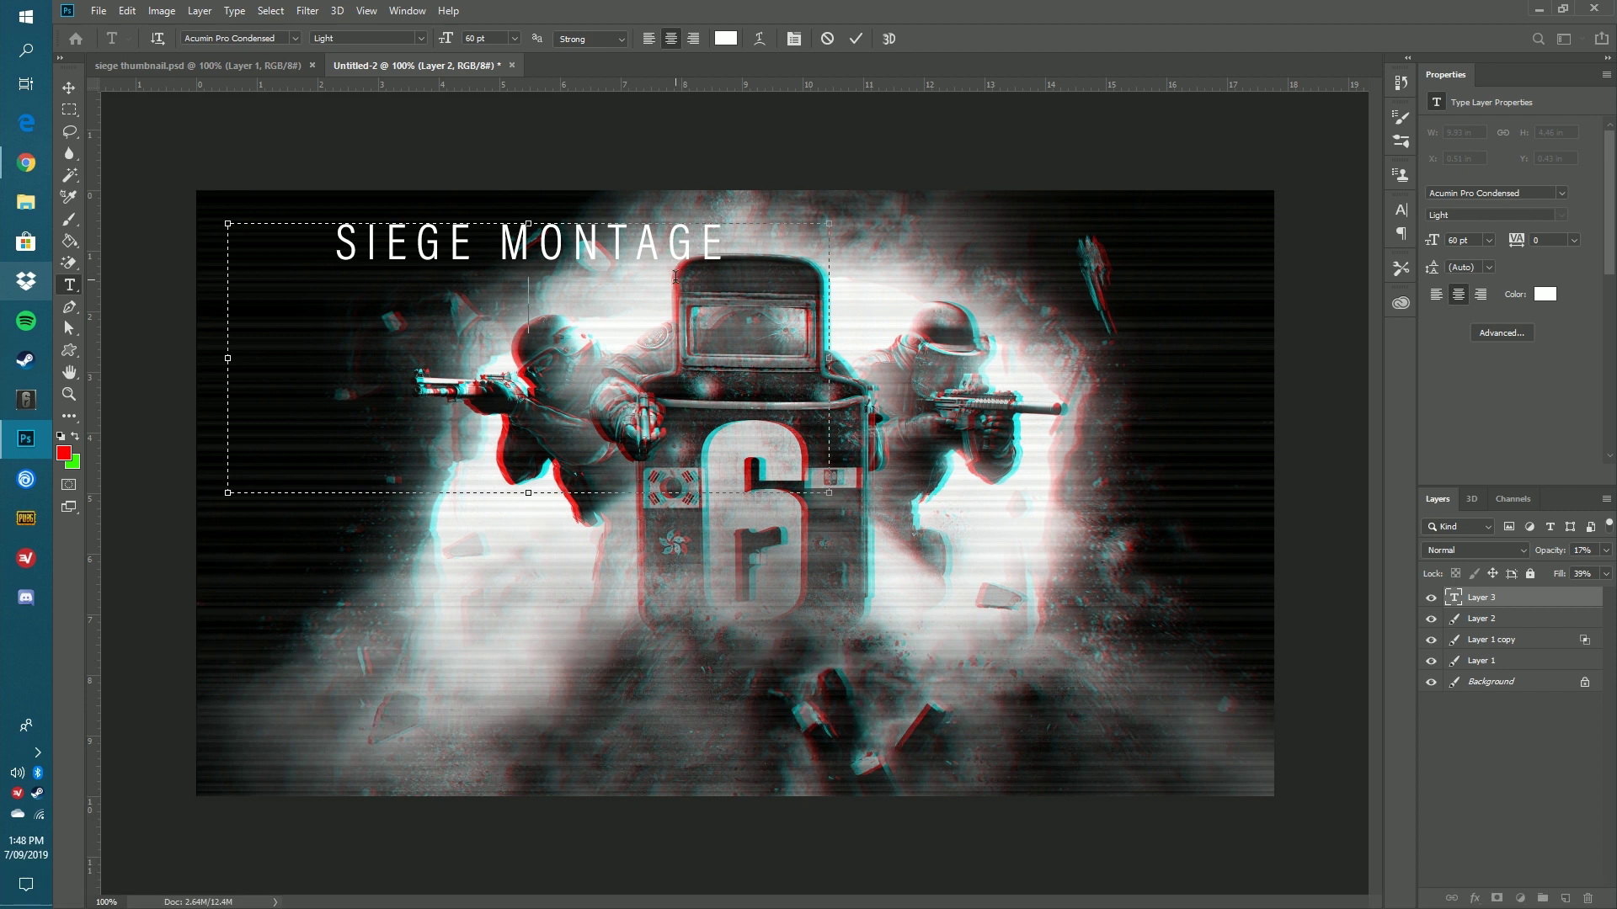
# Left-align the title and the new line started below it.
pyautogui.click(649, 38)
pyautogui.write('B')
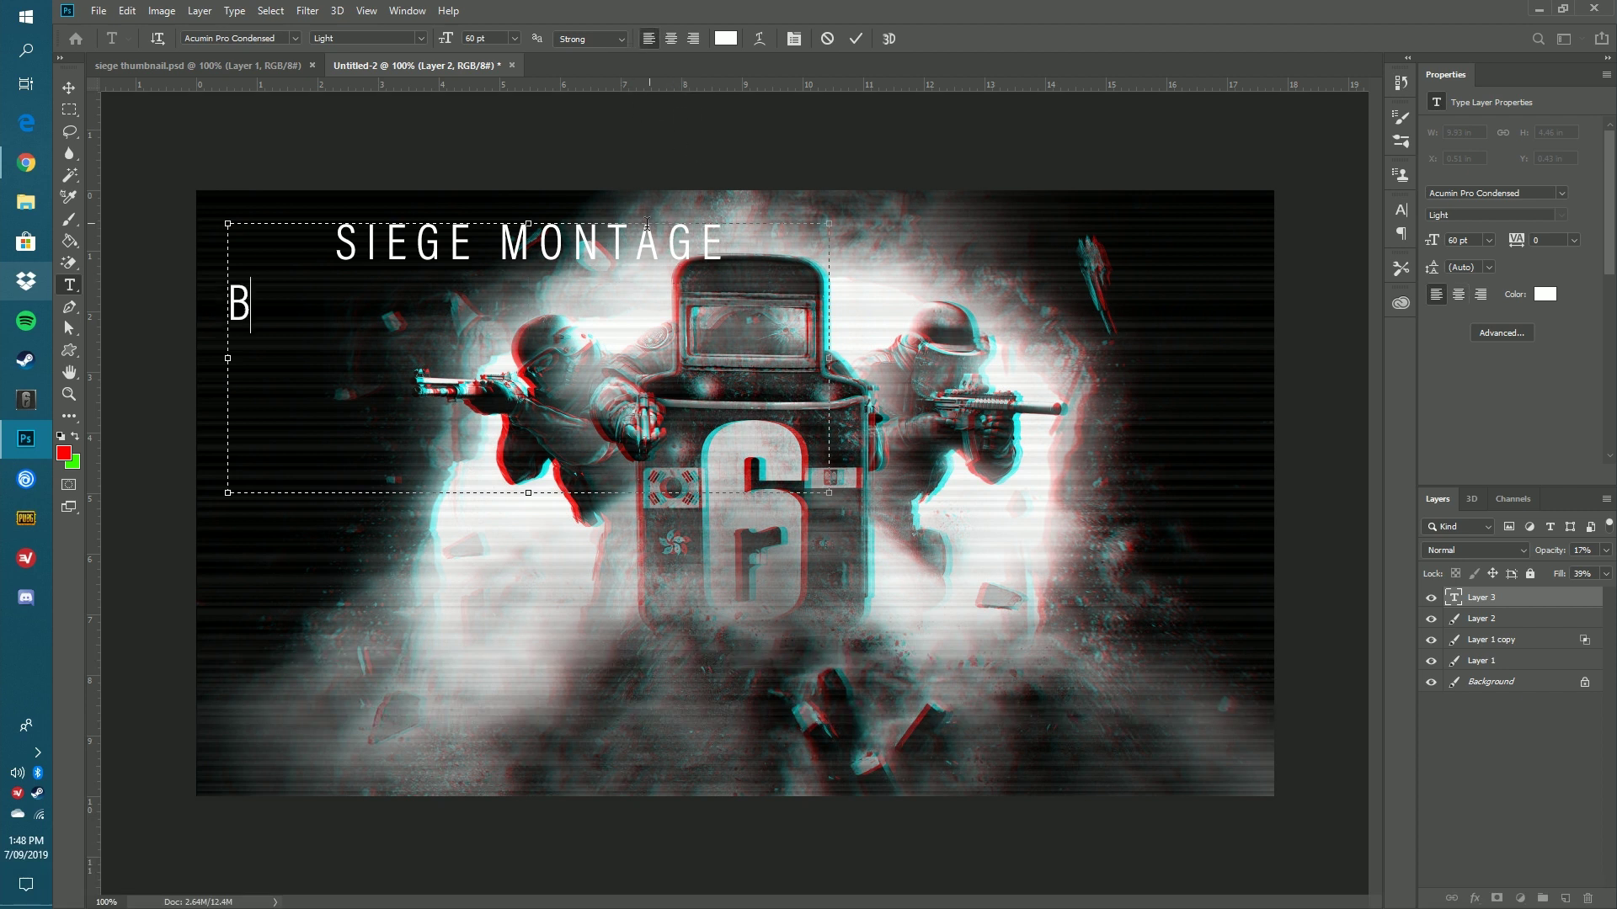
pyautogui.moveTo(728, 246); pyautogui.dragTo(534, 85)
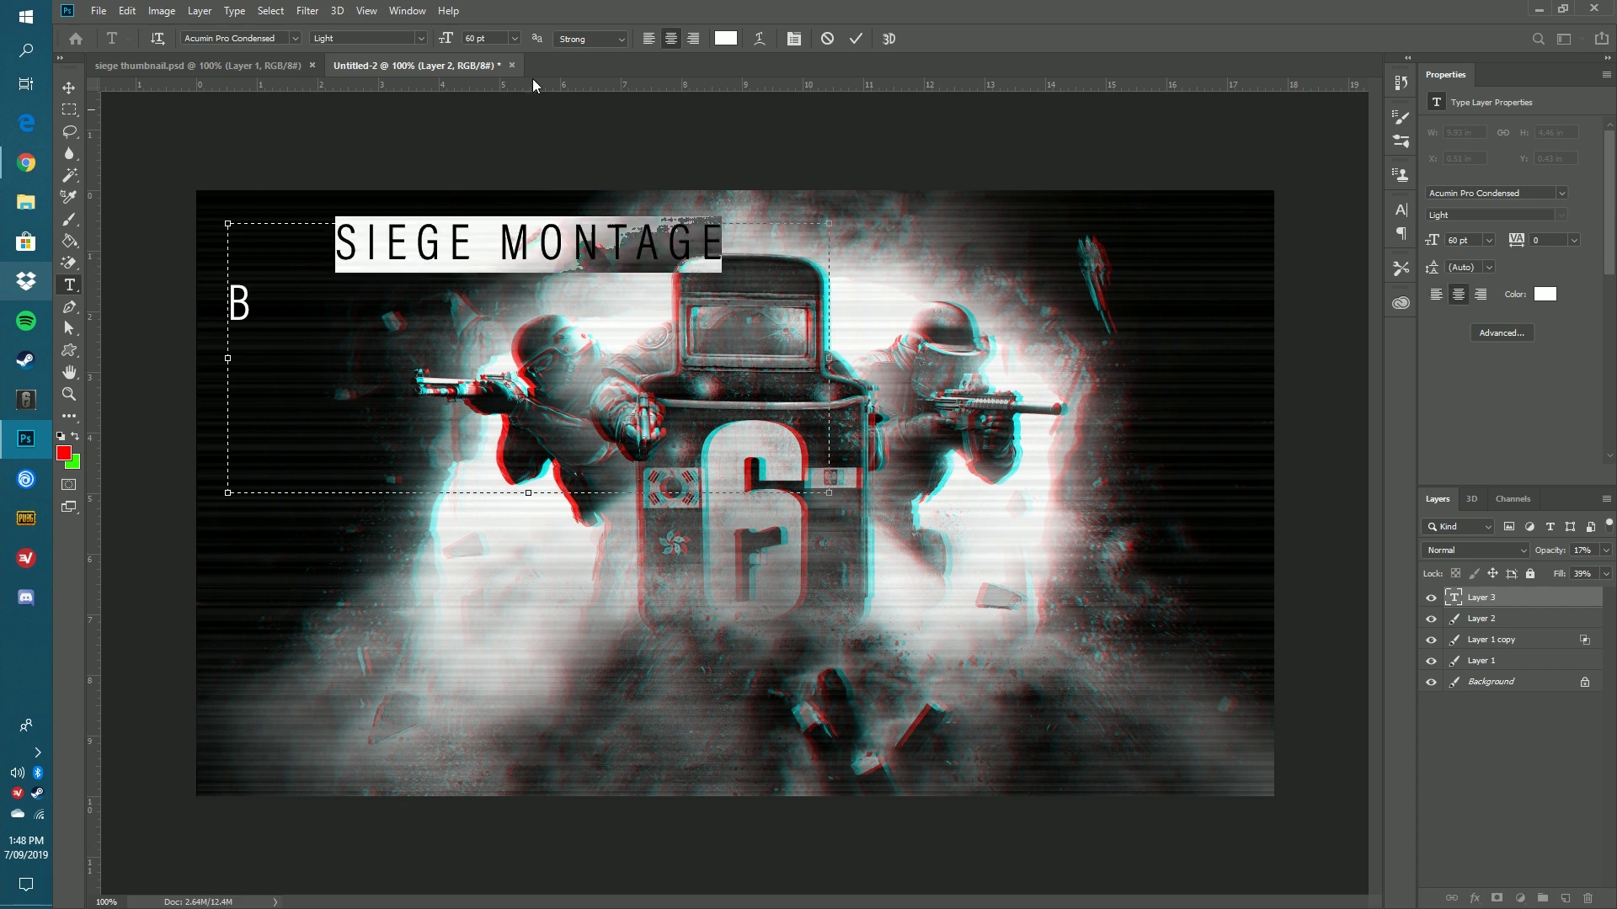
pyautogui.click(647, 39)
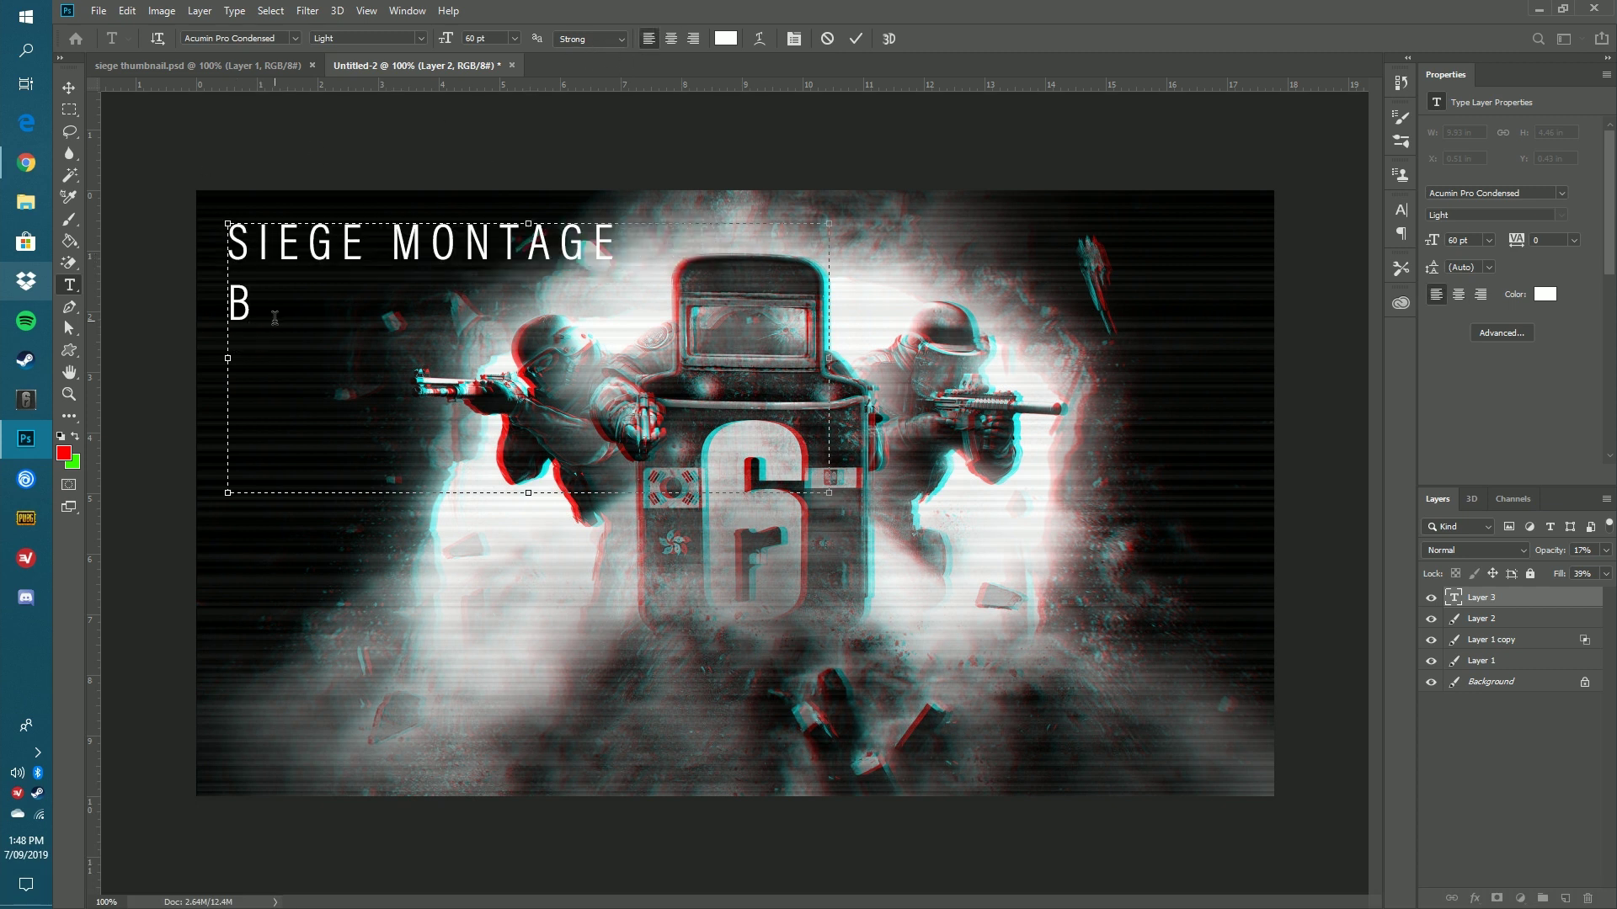
# Enter SAMSUNGIAM as the second line beneath the title.
pyautogui.write('YS')
pyautogui.write('A')
pyautogui.press('BackSpace')
pyautogui.press('BackSpace')
pyautogui.press('BackSpace')
pyautogui.press('BackSpace')
pyautogui.write('SAMS')
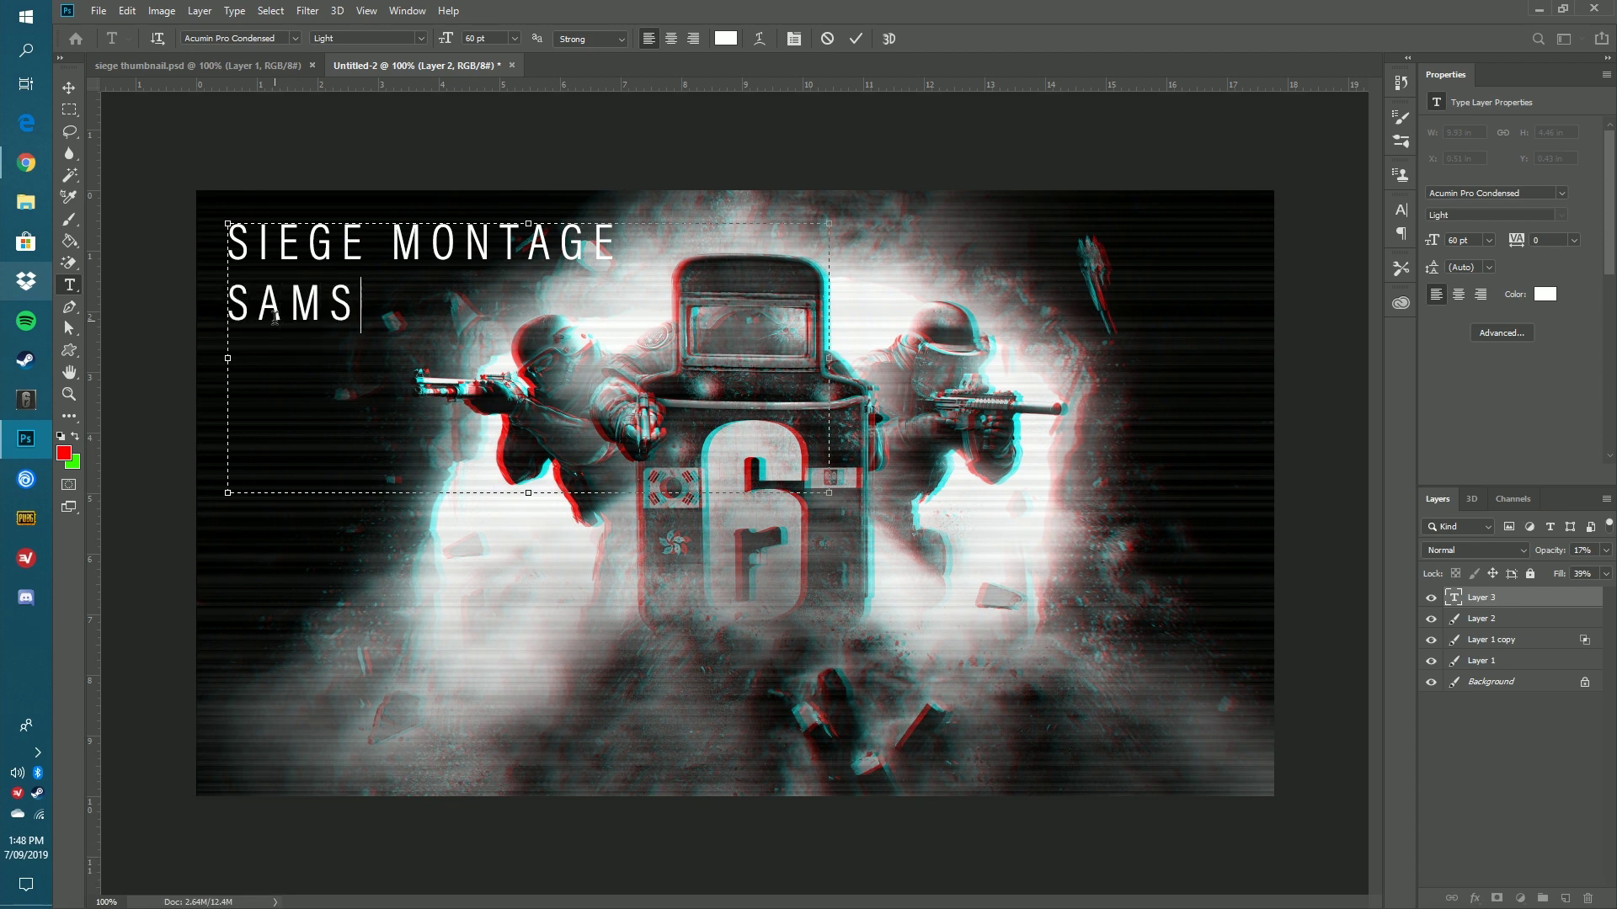
pyautogui.write('UNGIAM')
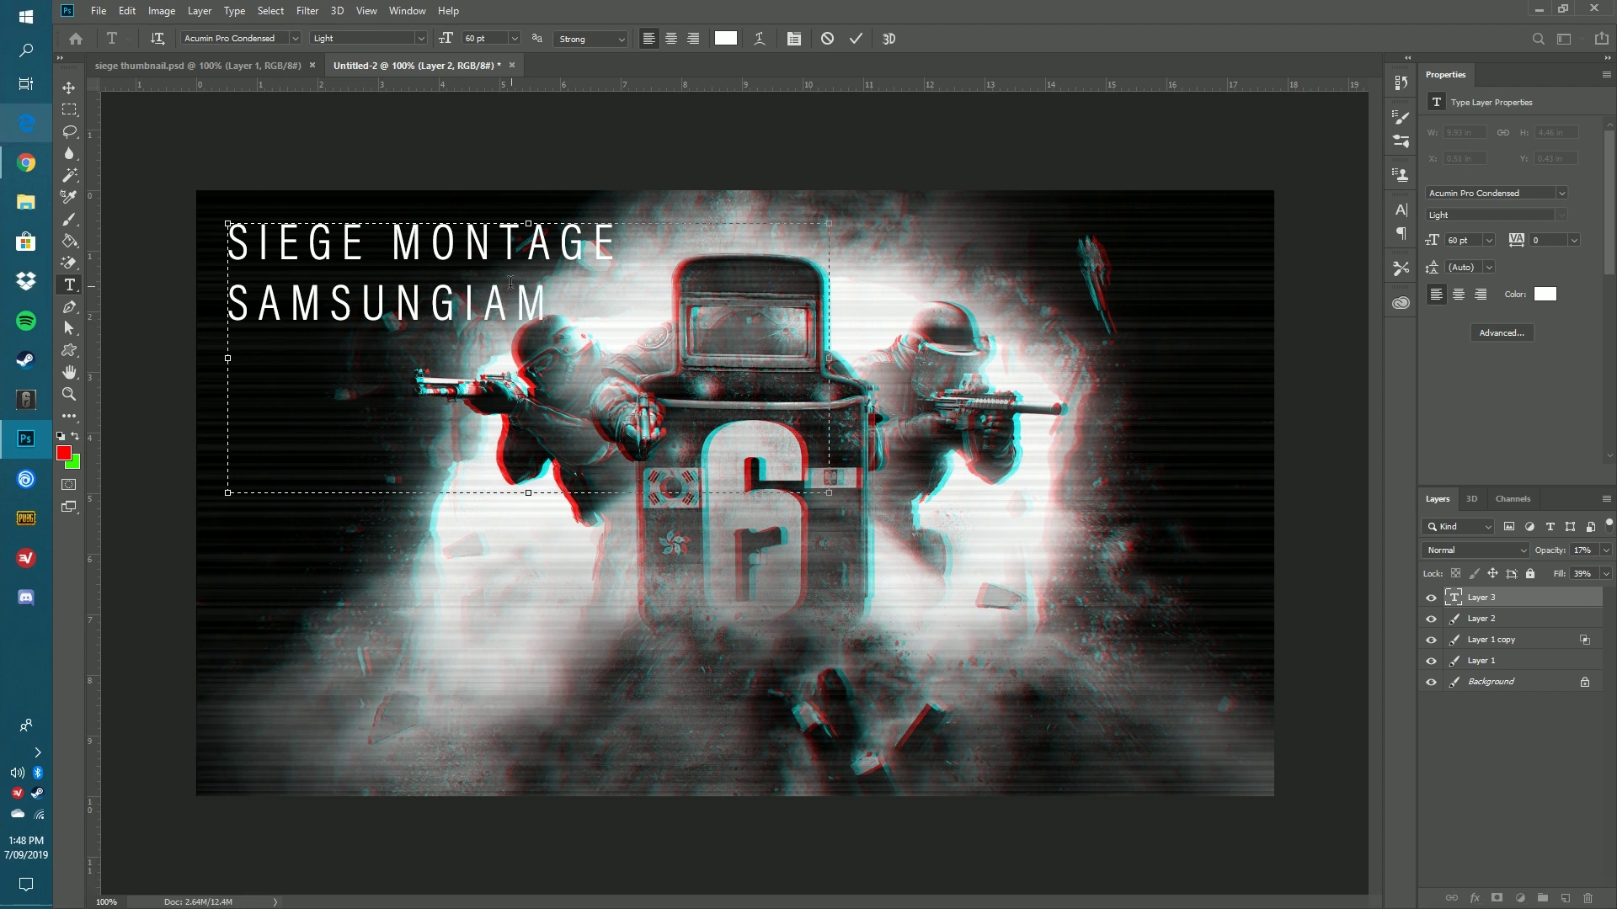
# Set the SAMSUNGIAM line to 36 pt and move the text block slightly up and left, to about X 0.33 in, Y 0.3 in.
pyautogui.moveTo(578, 304); pyautogui.dragTo(162, 303)
pyautogui.click(513, 38)
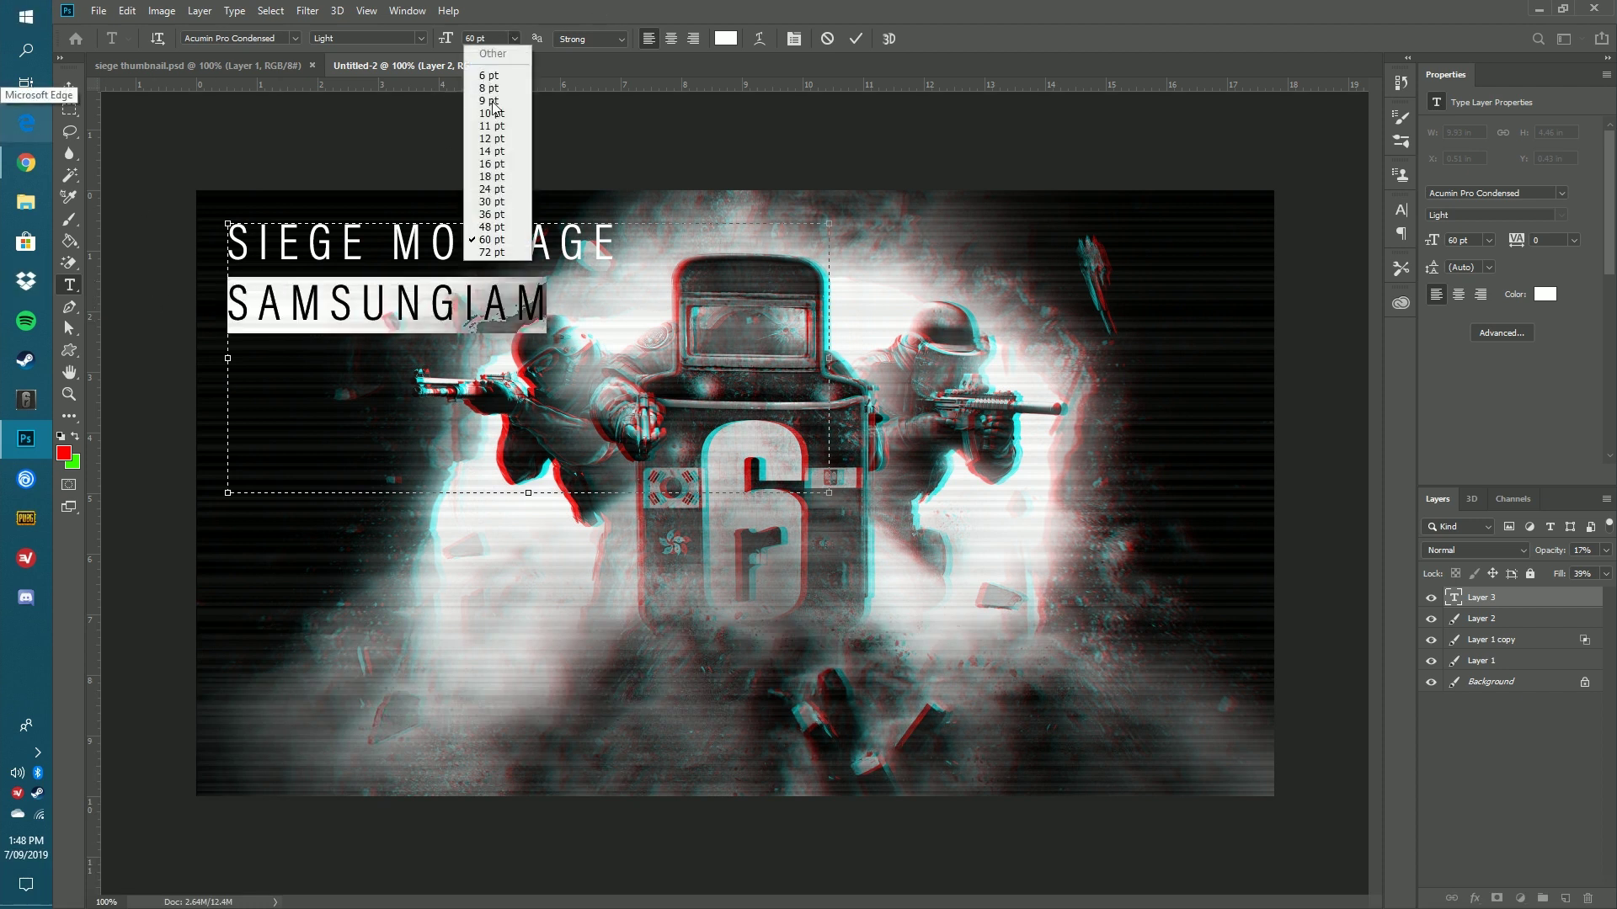
pyautogui.click(497, 215)
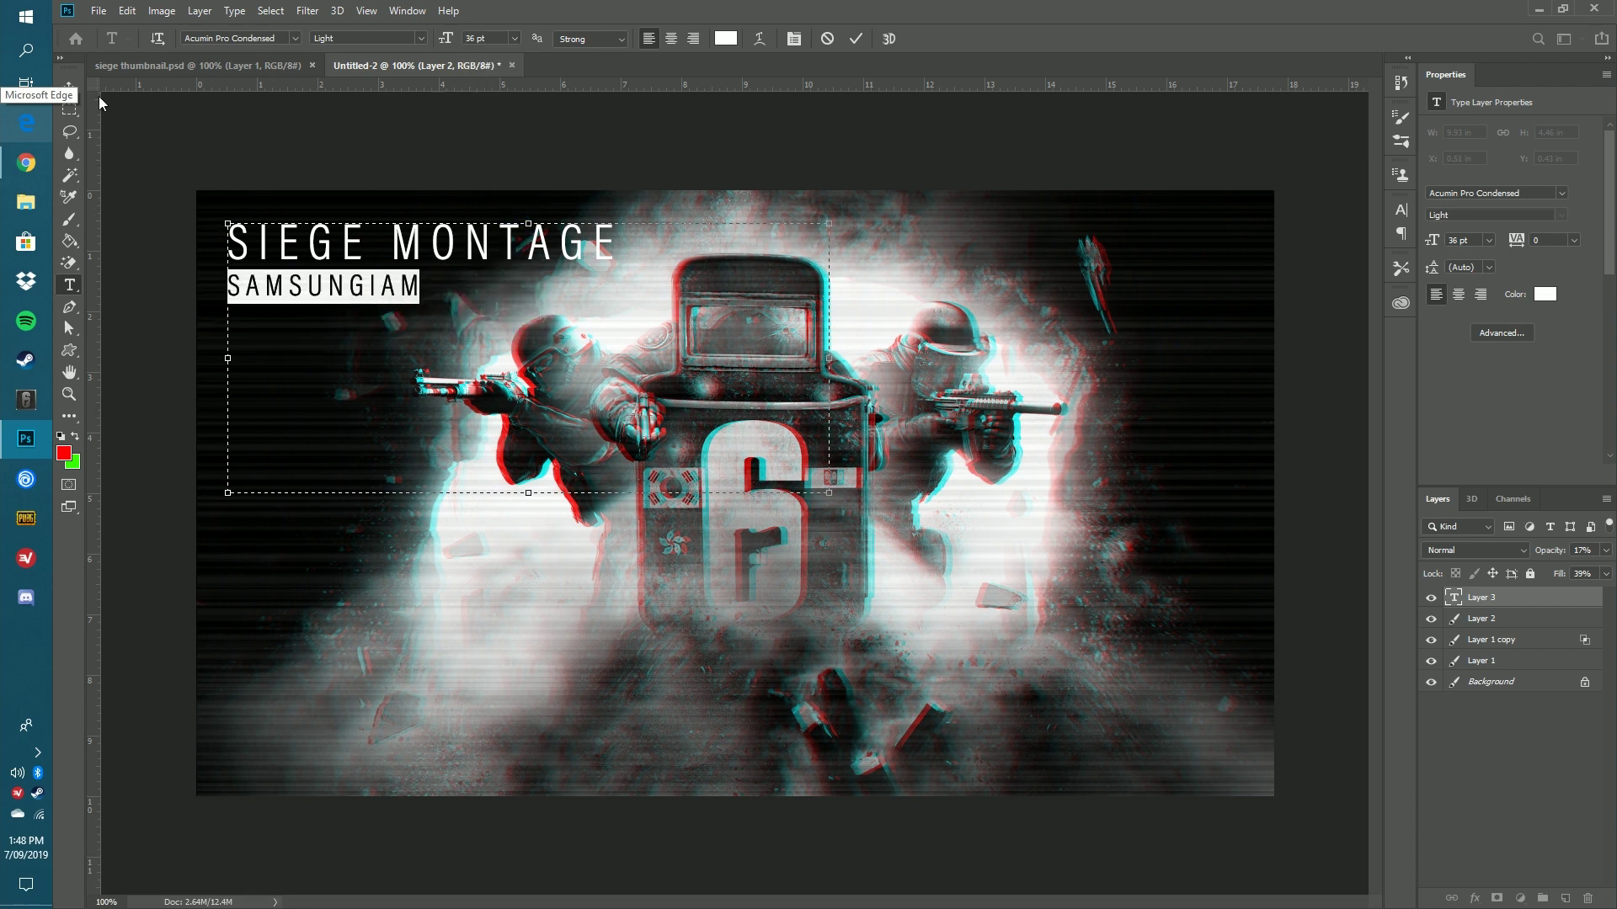
pyautogui.click(70, 87)
pyautogui.moveTo(337, 234); pyautogui.dragTo(325, 226)
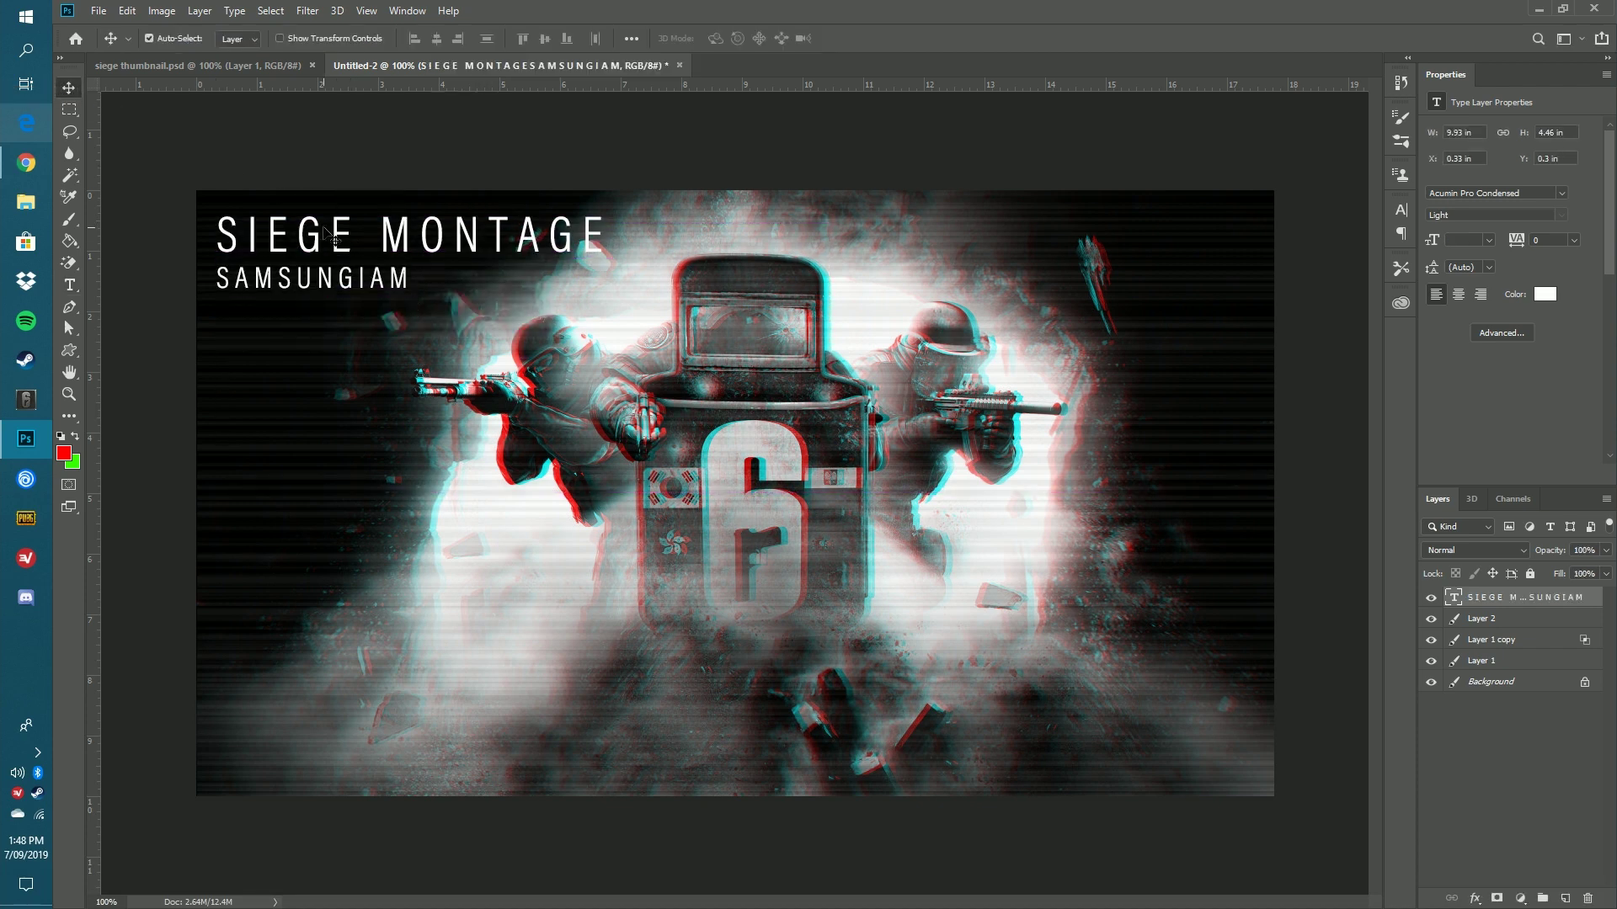
# Add a second text box about 6 by 1.9 in over the lower-right of the image, containing NCS.
pyautogui.click(69, 284)
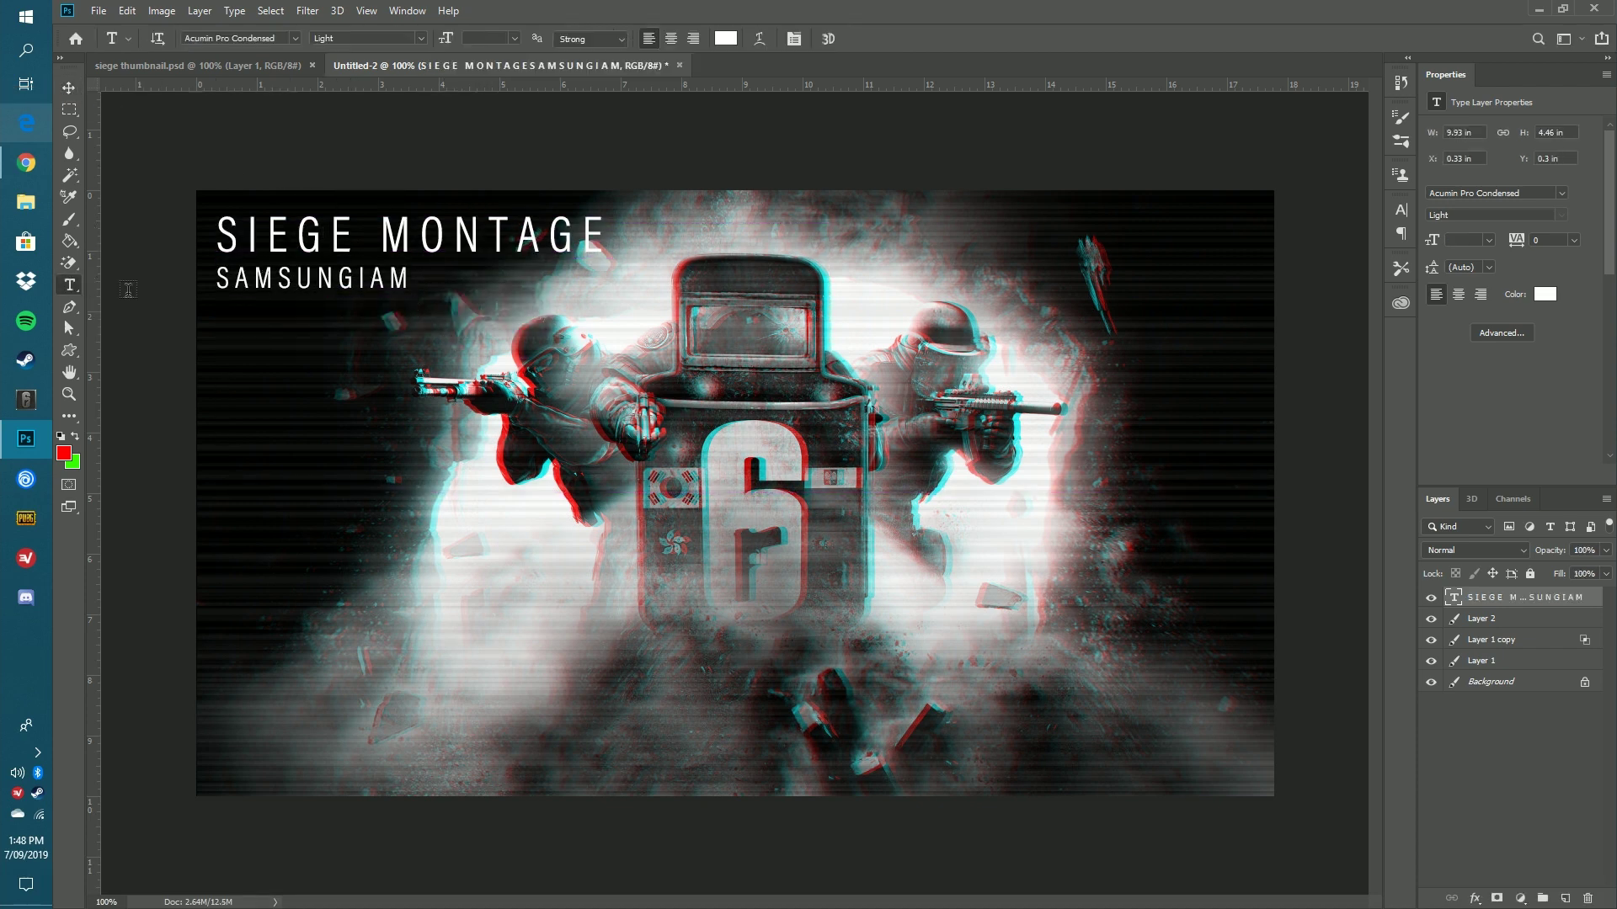
pyautogui.moveTo(881, 662); pyautogui.dragTo(1245, 778)
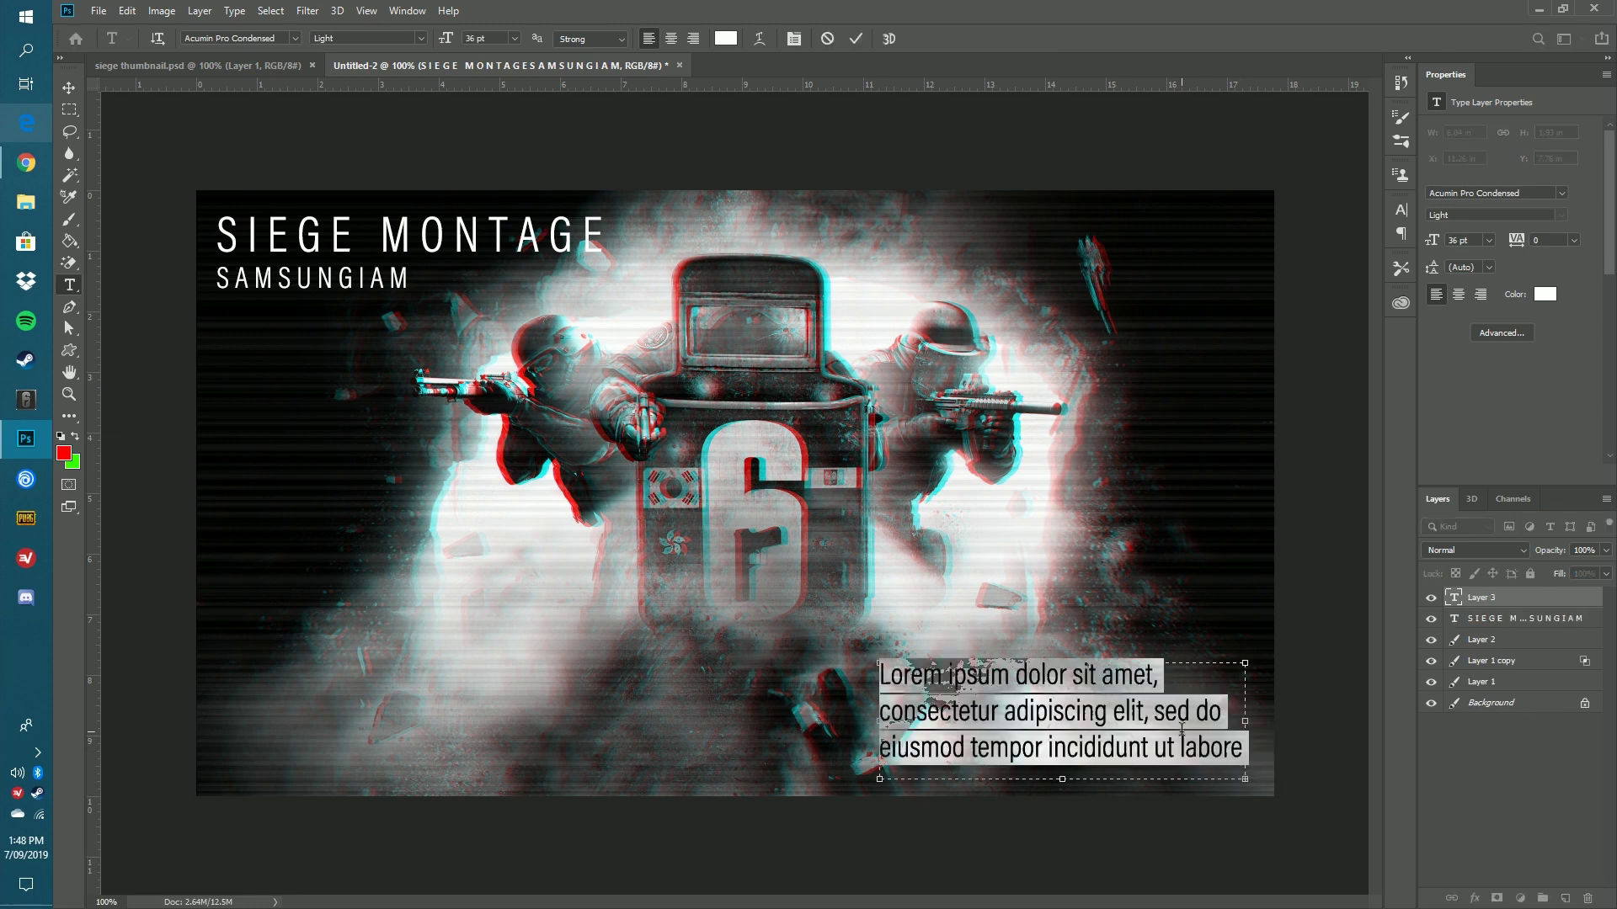
pyautogui.press('BackSpace')
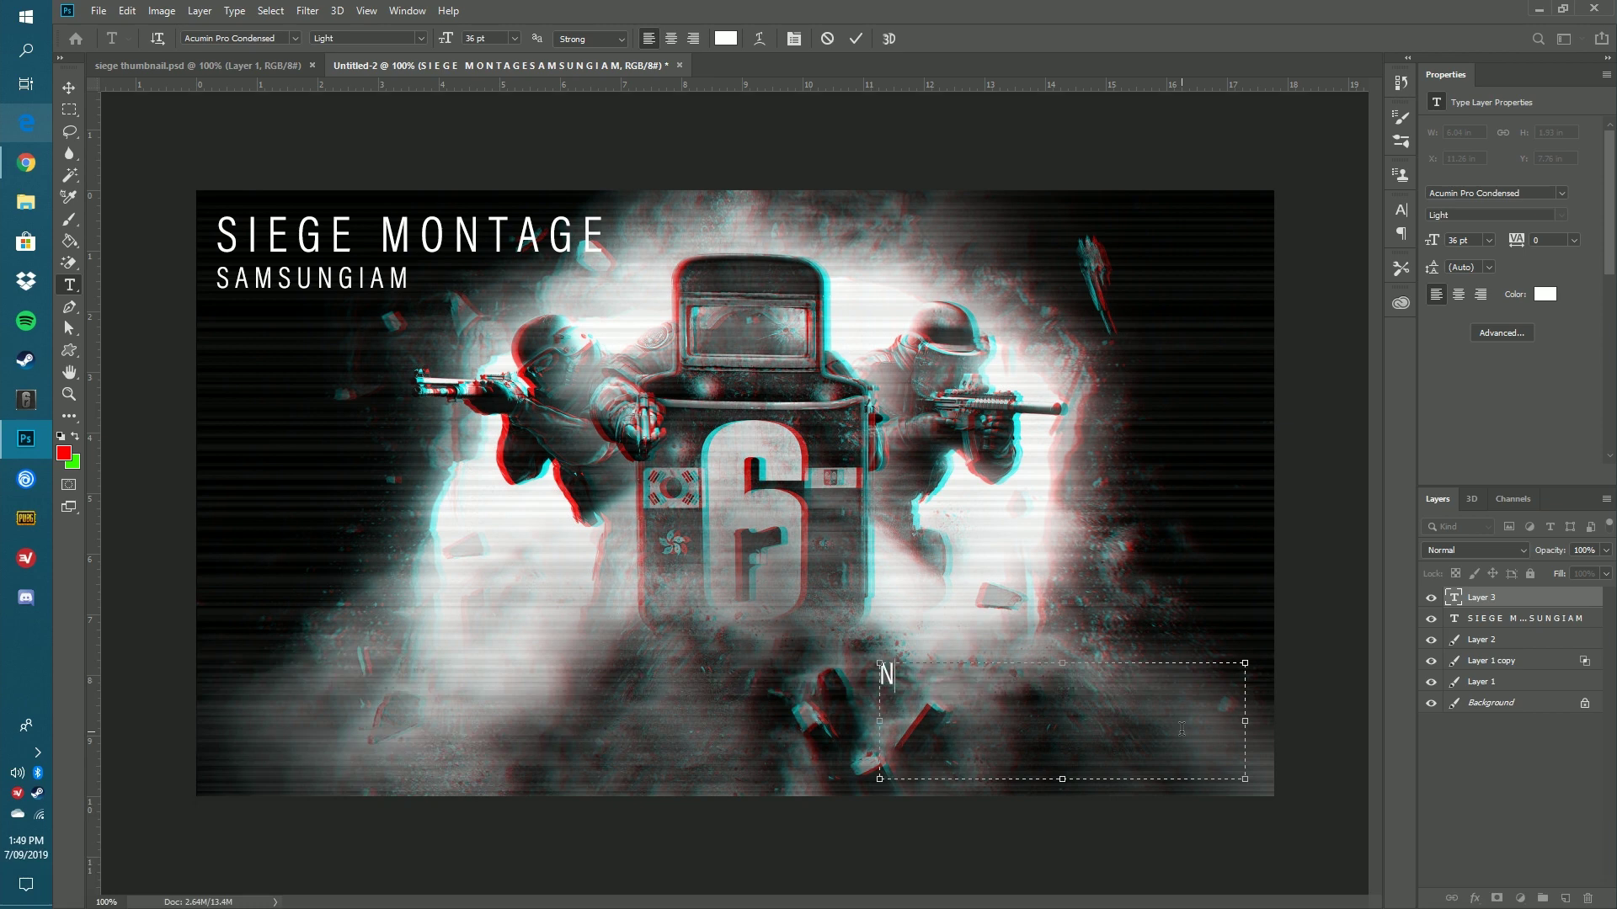
# Format NCS in Berlin Sans FB Demi at 60 pt and move it into the image's lower-right corner, about X 15.8 in, Y 8.9 in.
pyautogui.moveTo(996, 688); pyautogui.dragTo(787, 655)
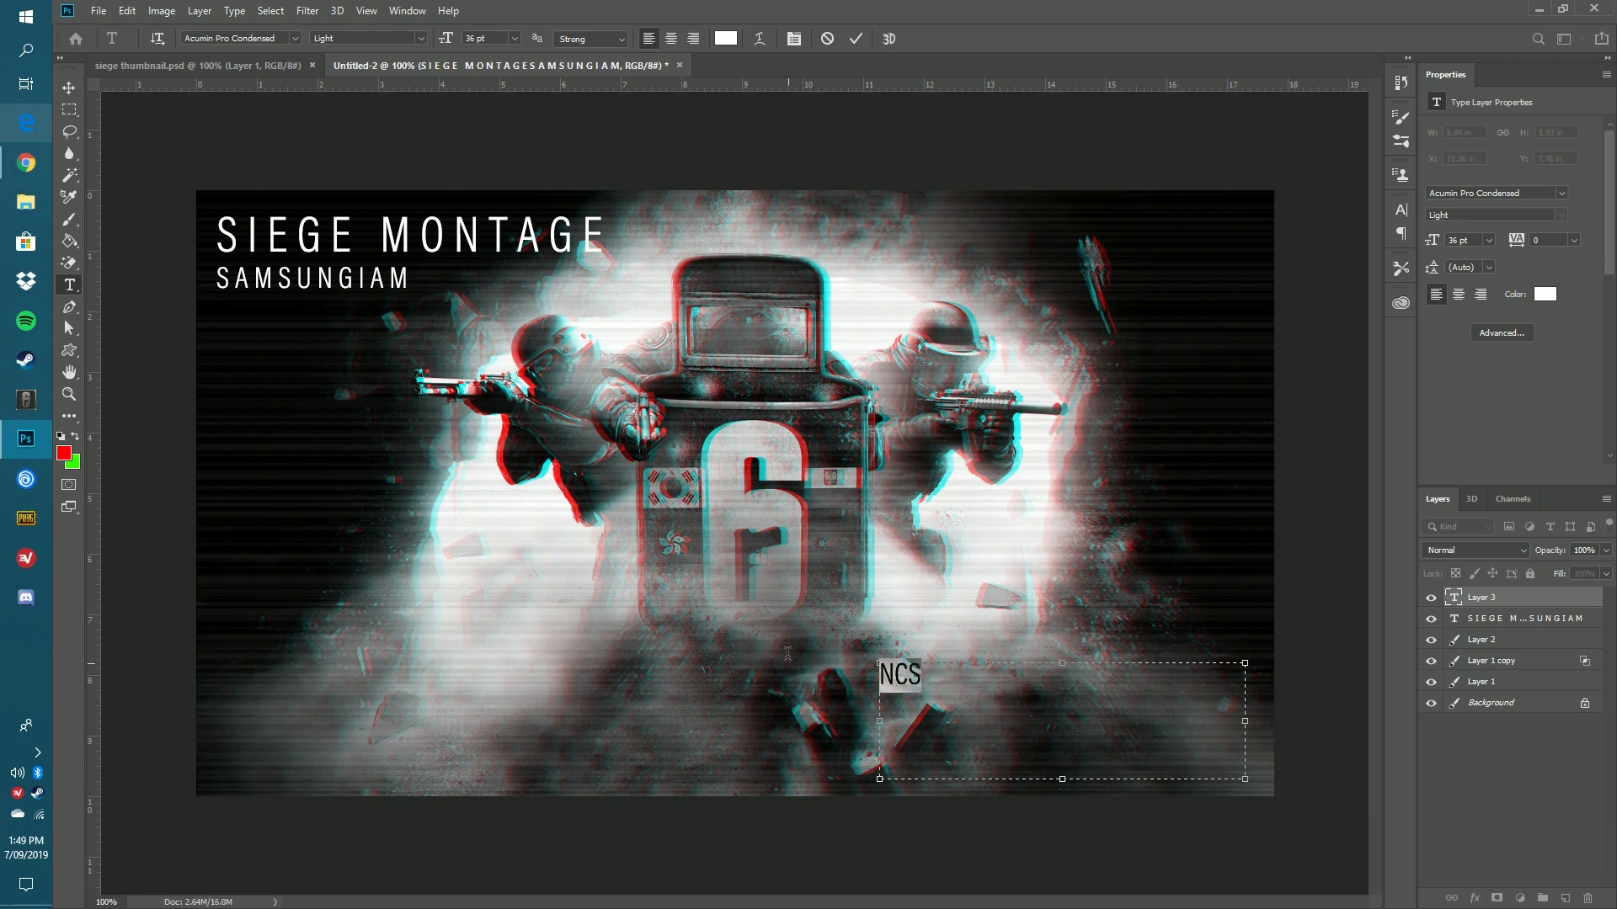
pyautogui.click(295, 39)
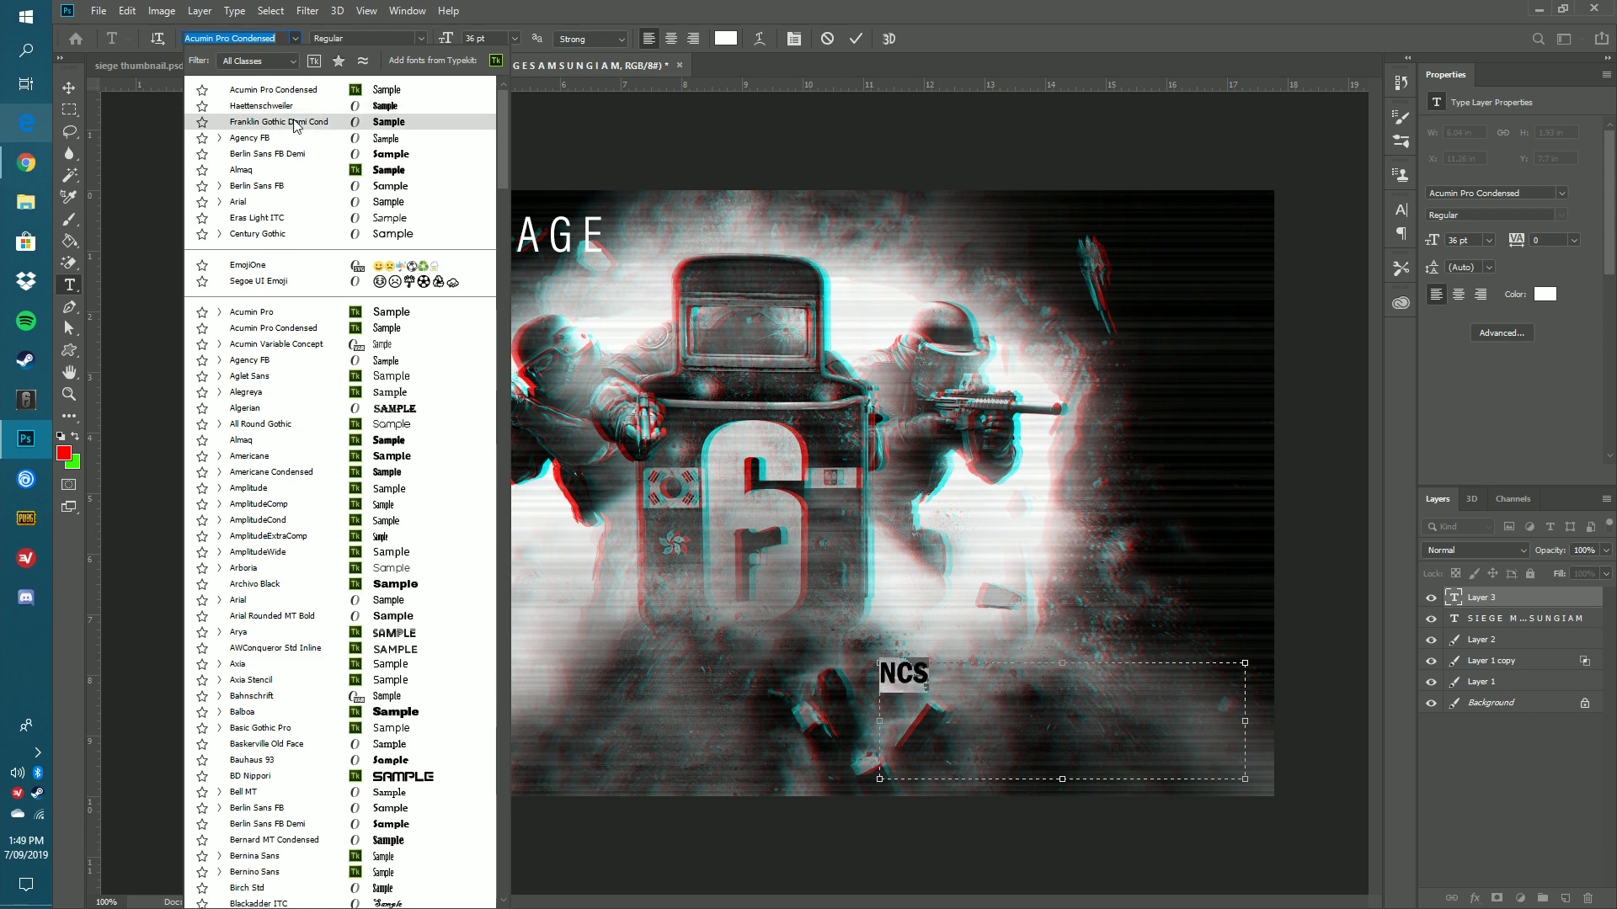
pyautogui.click(290, 160)
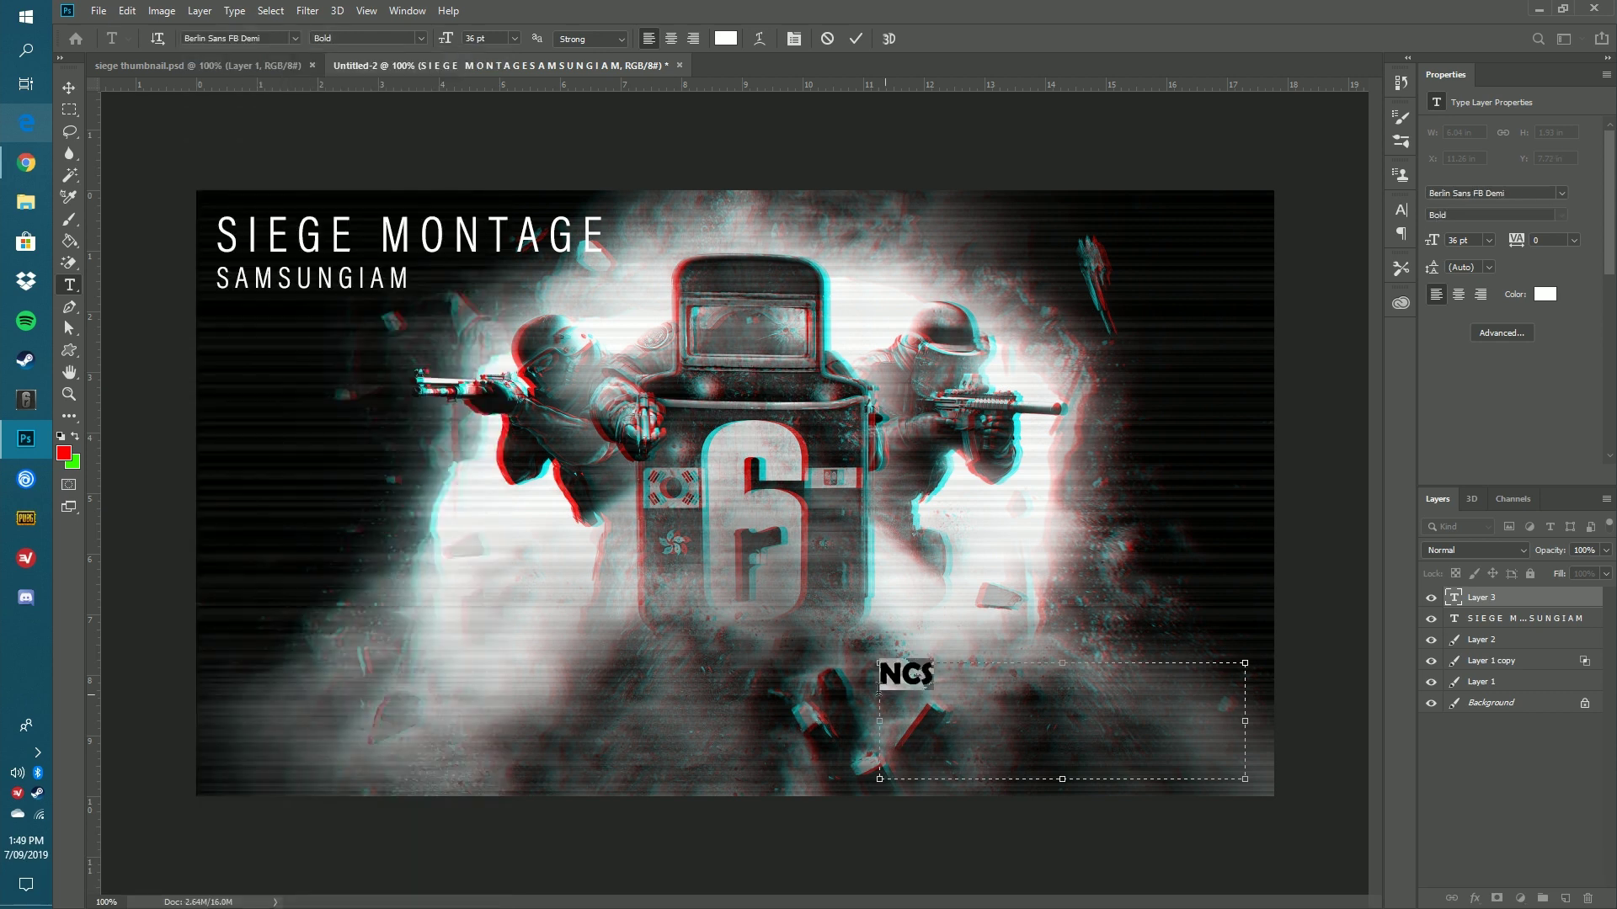
pyautogui.click(513, 39)
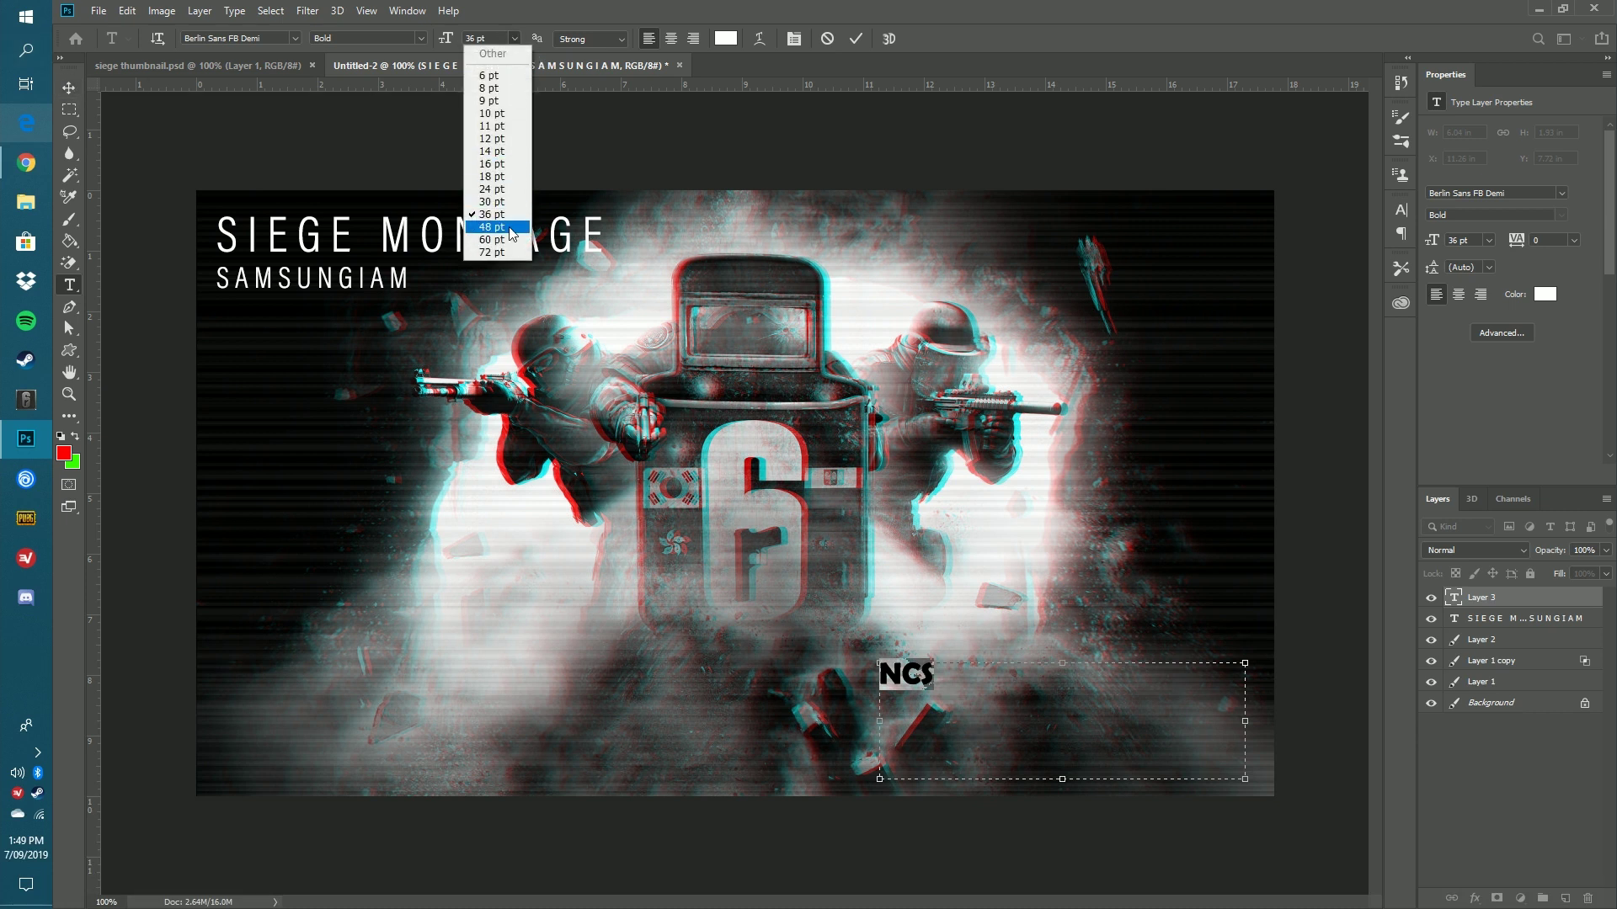
pyautogui.click(497, 241)
pyautogui.click(71, 88)
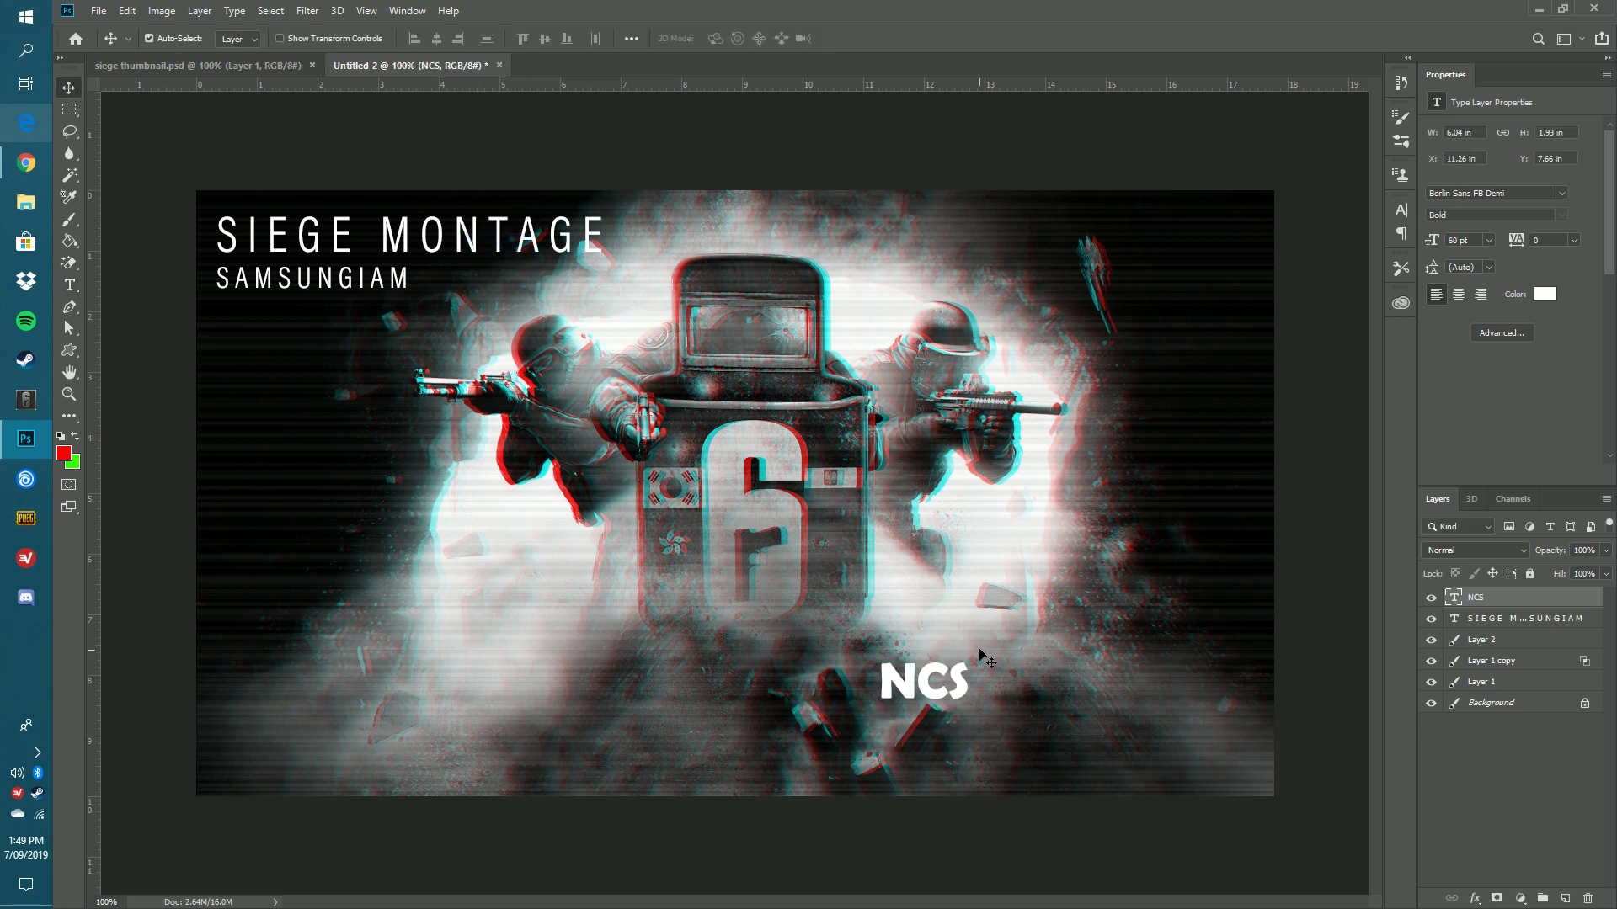
pyautogui.moveTo(929, 690); pyautogui.dragTo(1206, 768)
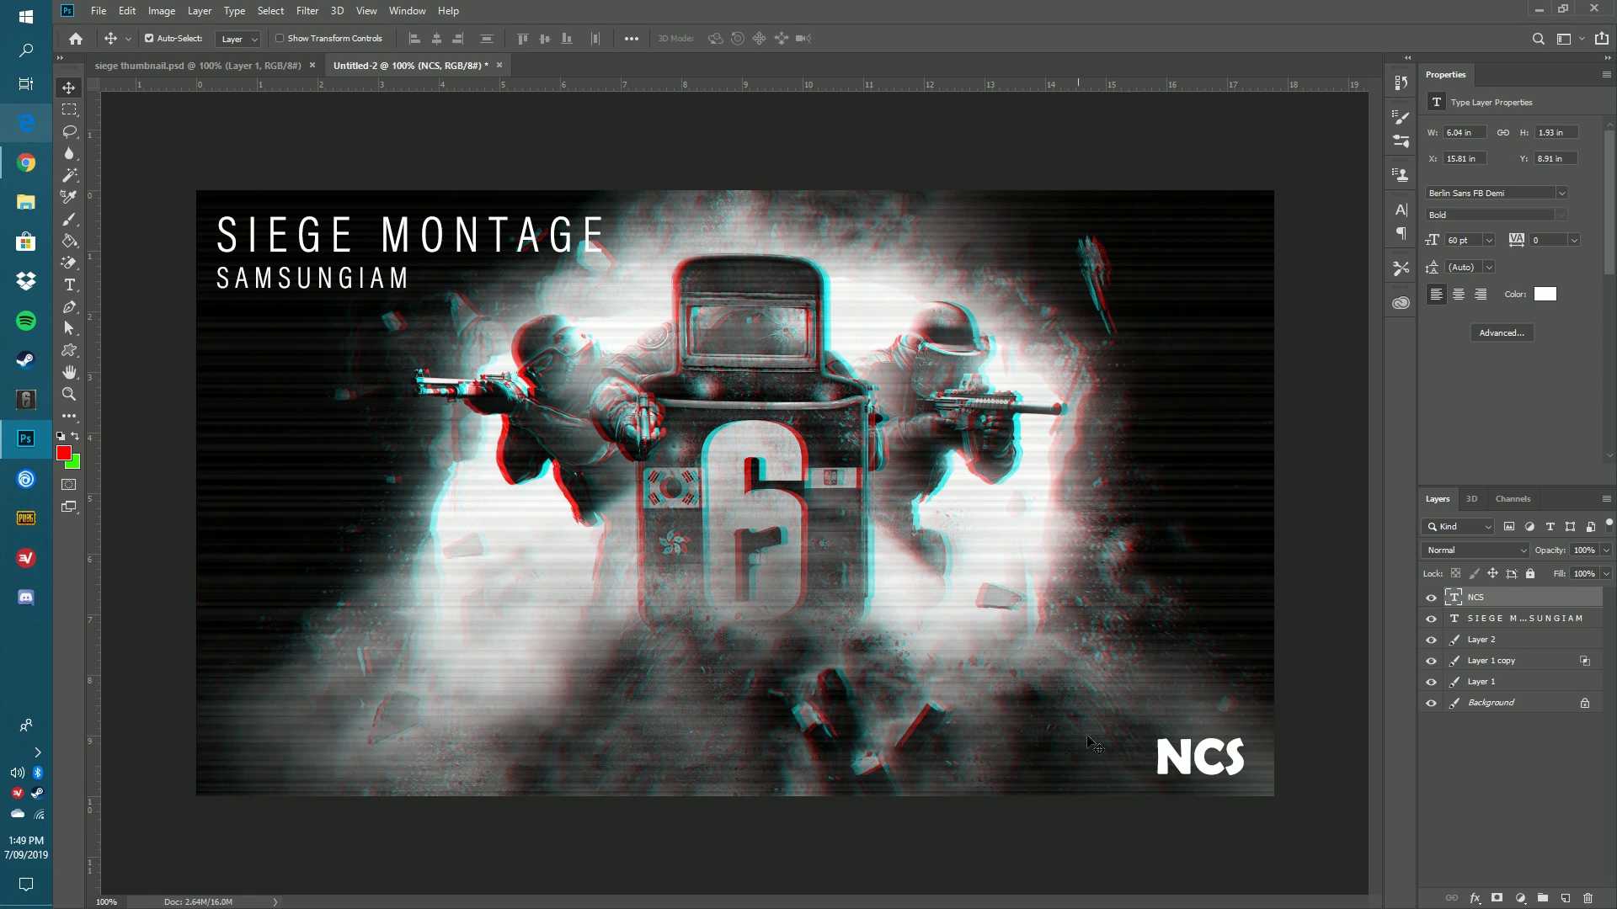
# Save the document as a Photoshop file named "siege monetage 2" in the Thumbnails photoshop folder.
pyautogui.click(98, 10)
pyautogui.click(110, 199)
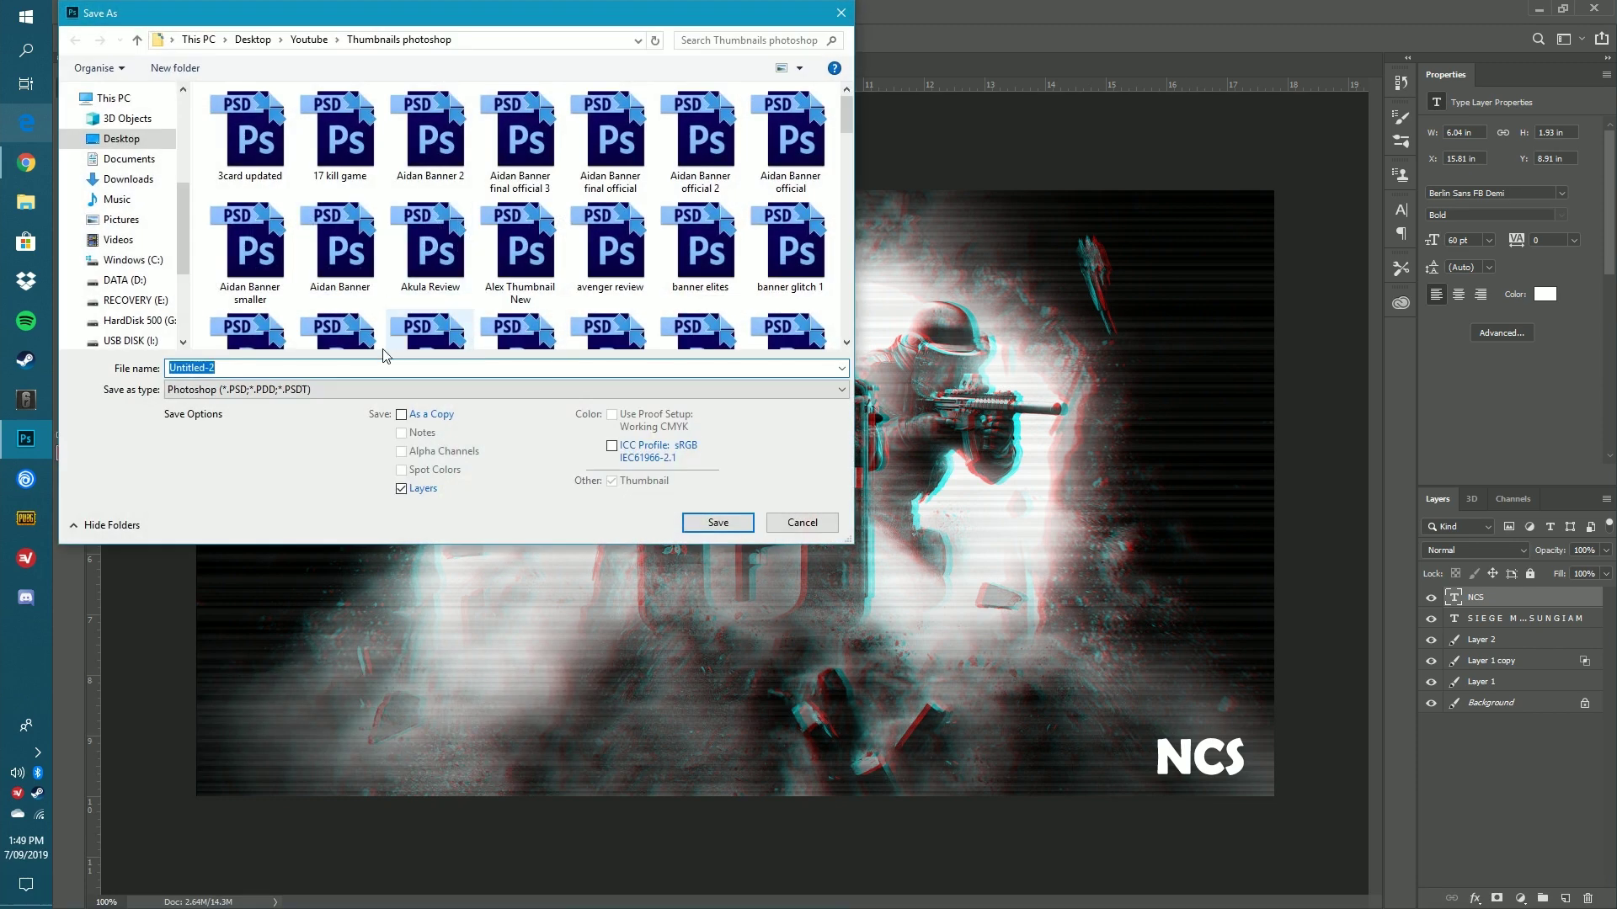
pyautogui.write('siege mon')
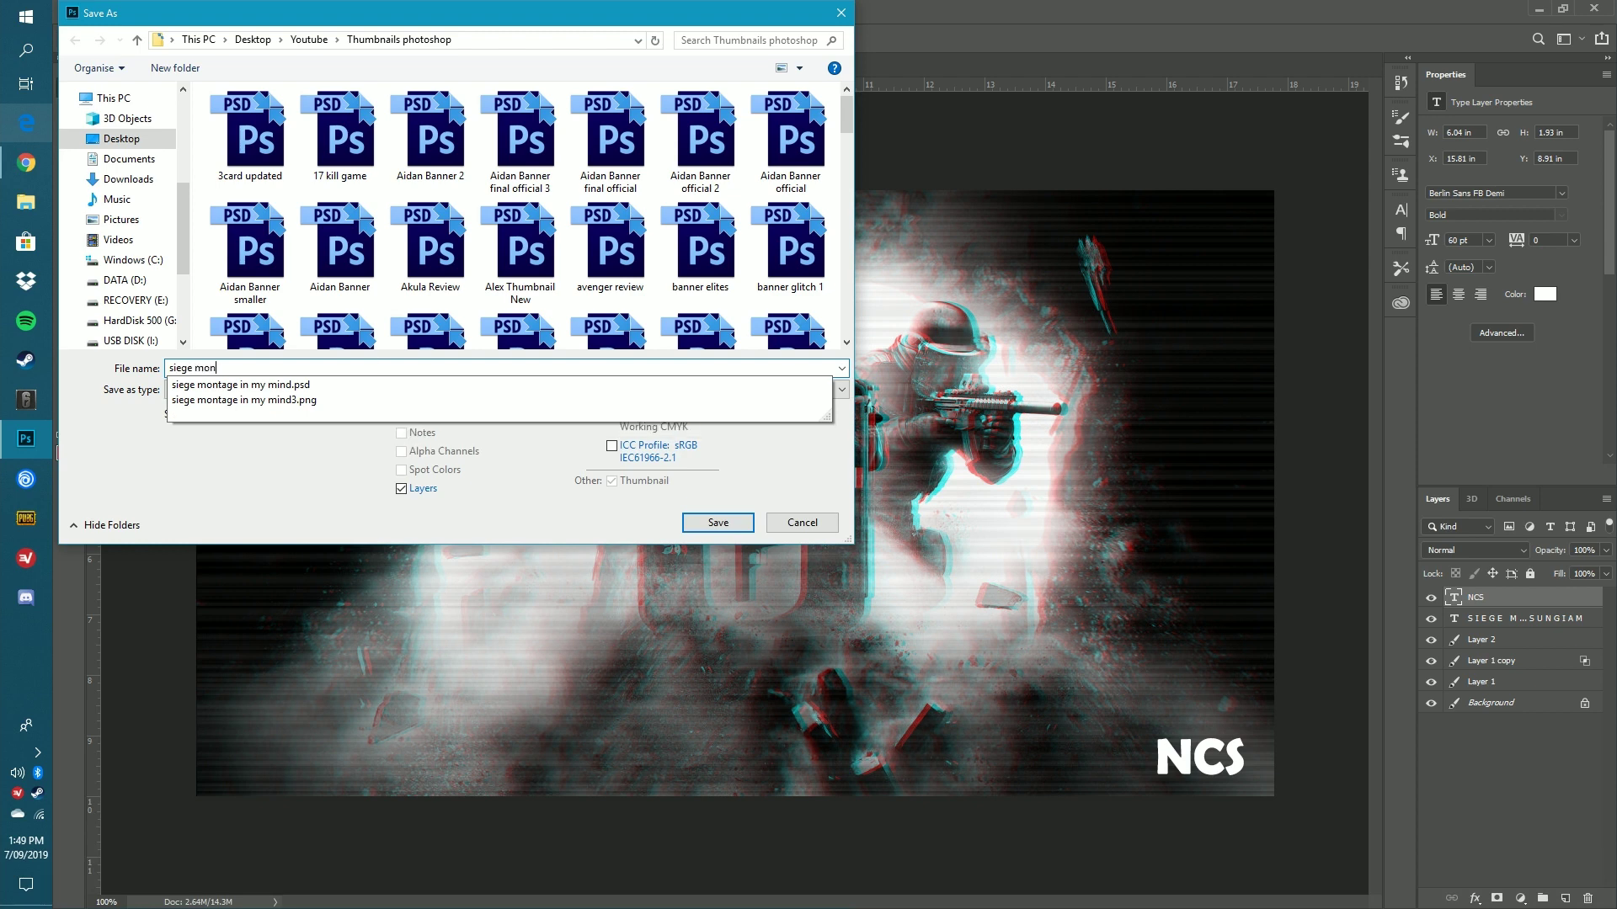
pyautogui.write('etage 2')
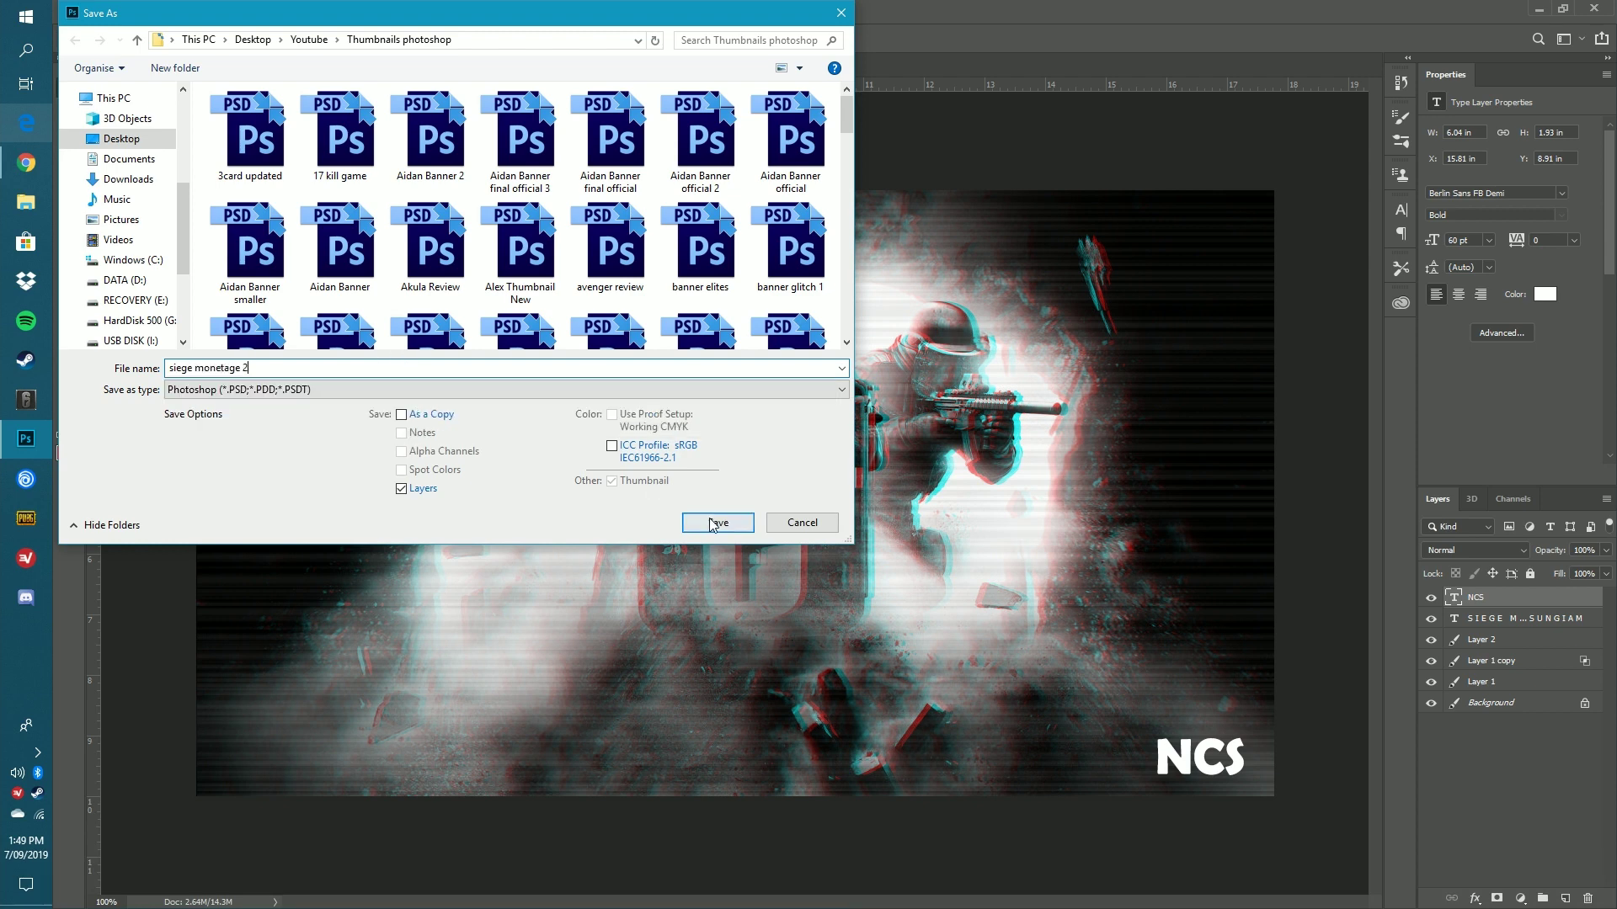
pyautogui.click(709, 523)
# Export the finished image as "siege monetage 2" into the Thumbnails folder inside Youtube.
pyautogui.click(98, 10)
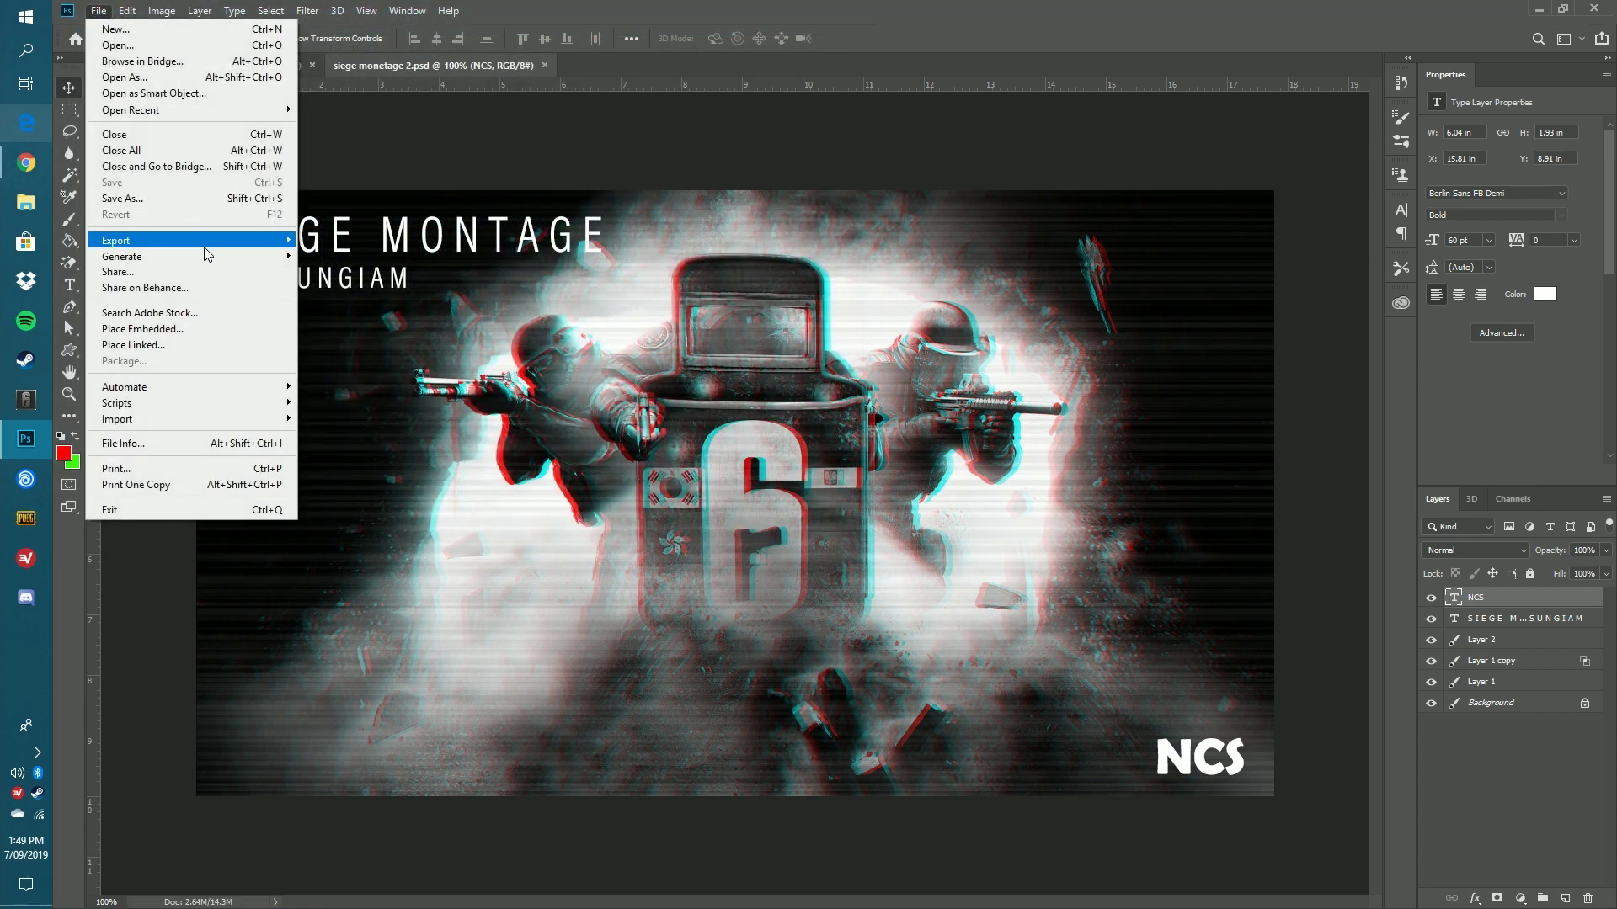
pyautogui.click(337, 240)
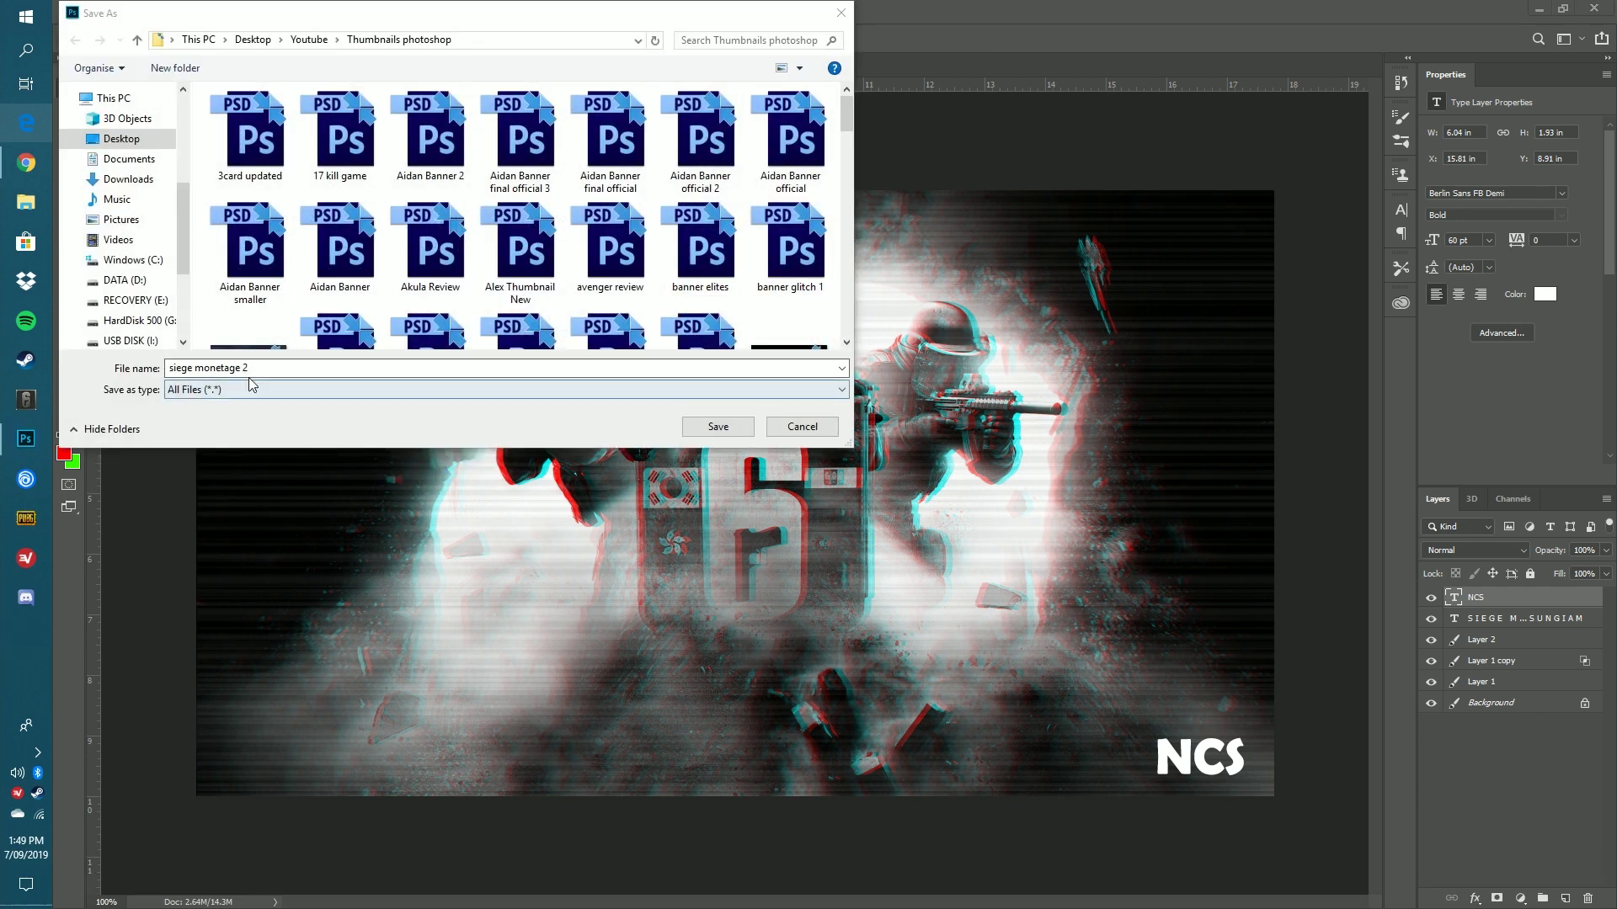
pyautogui.click(136, 39)
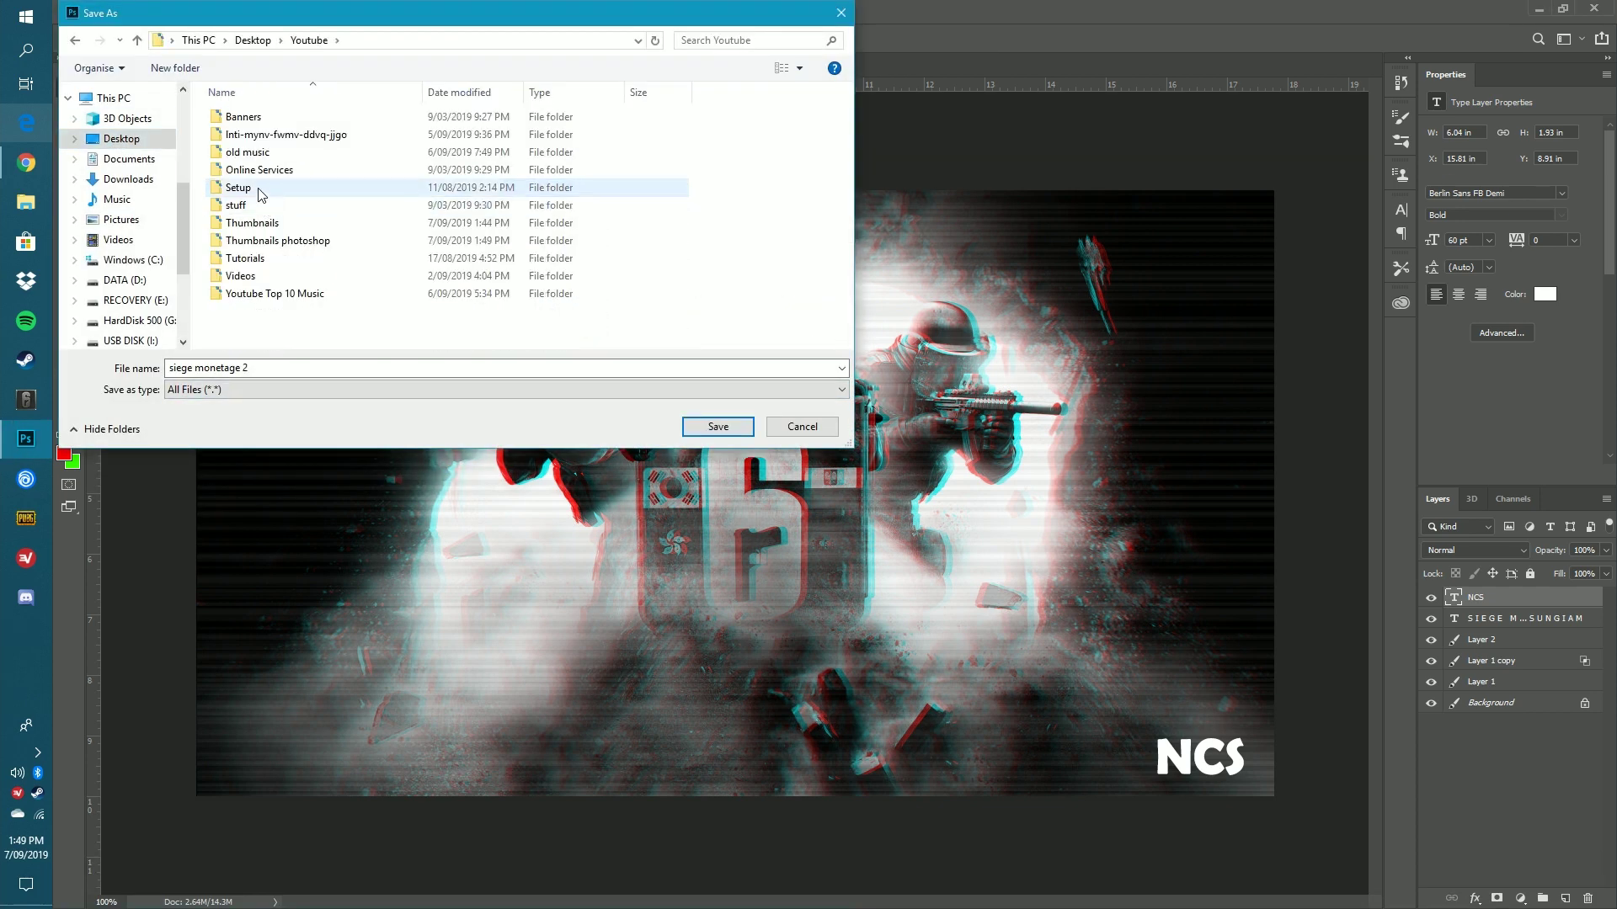
pyautogui.doubleClick(252, 222)
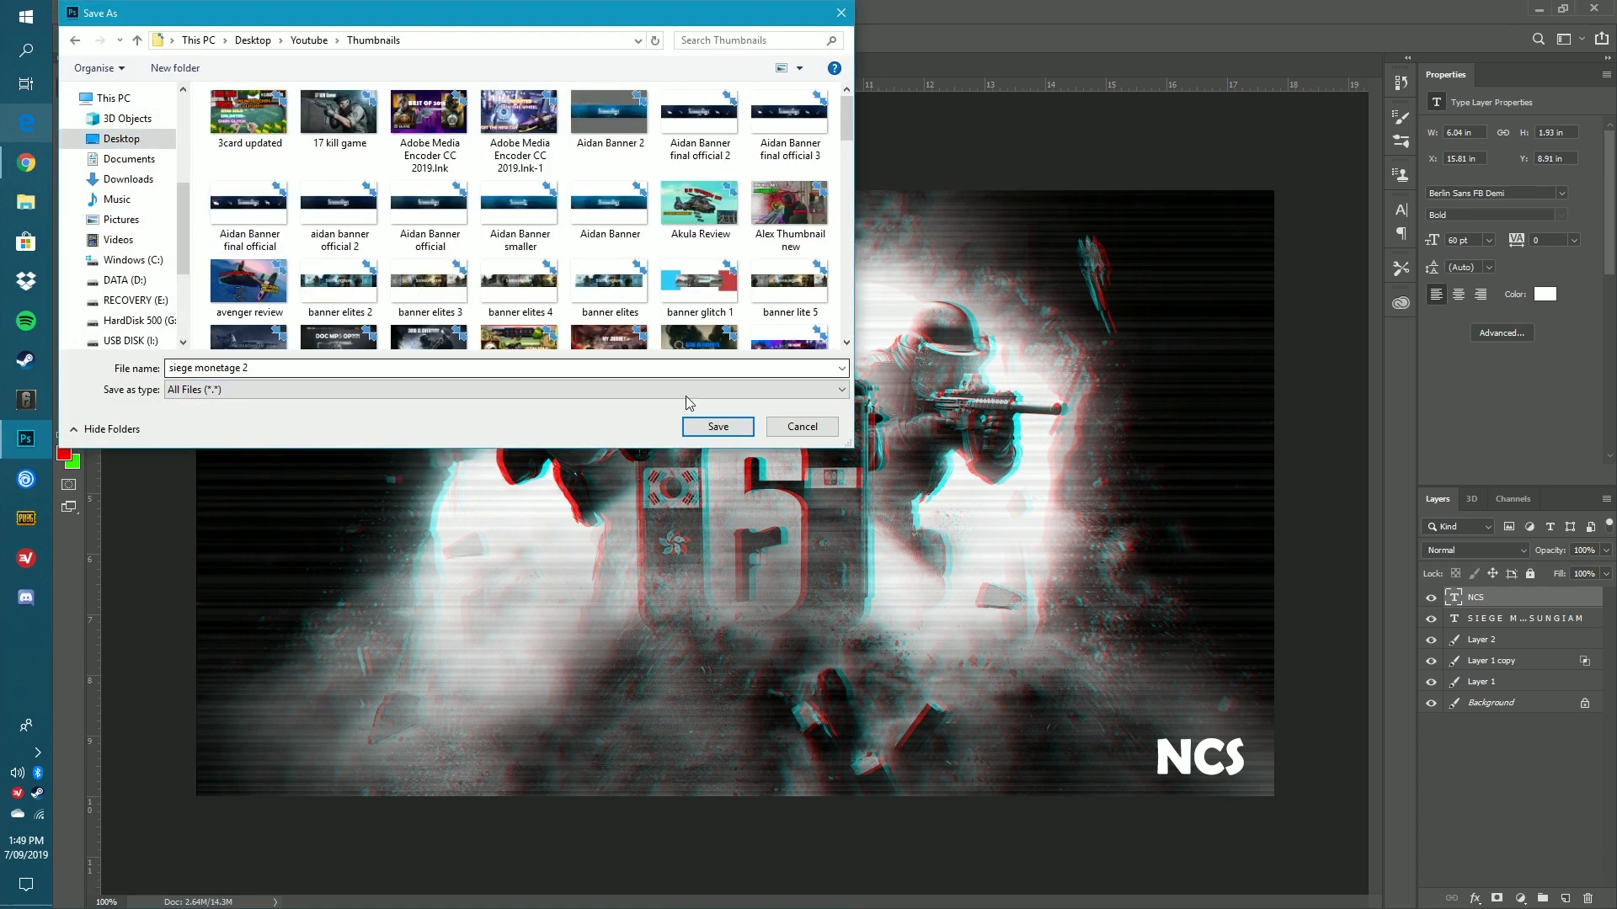
pyautogui.click(718, 427)
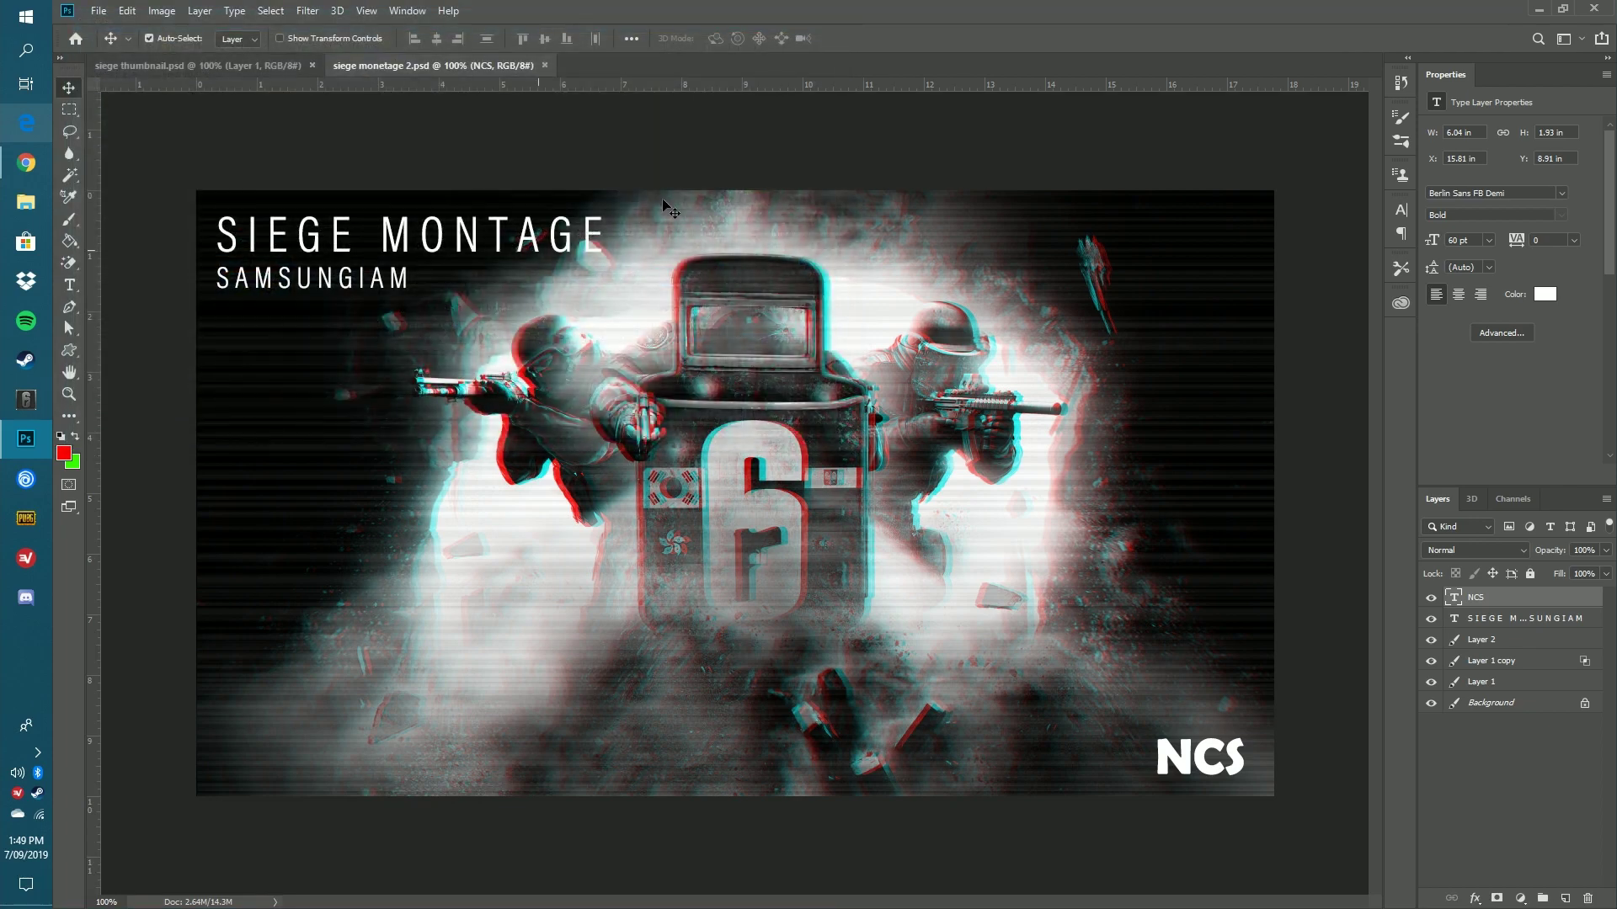
# Switch to Chrome and bring up the YouTube Studio details page of the video "blank".
pyautogui.click(26, 163)
pyautogui.click(194, 14)
pyautogui.click(651, 13)
pyautogui.scroll(3, 505, 370)
pyautogui.click(462, 509)
pyautogui.click(438, 13)
pyautogui.click(481, 15)
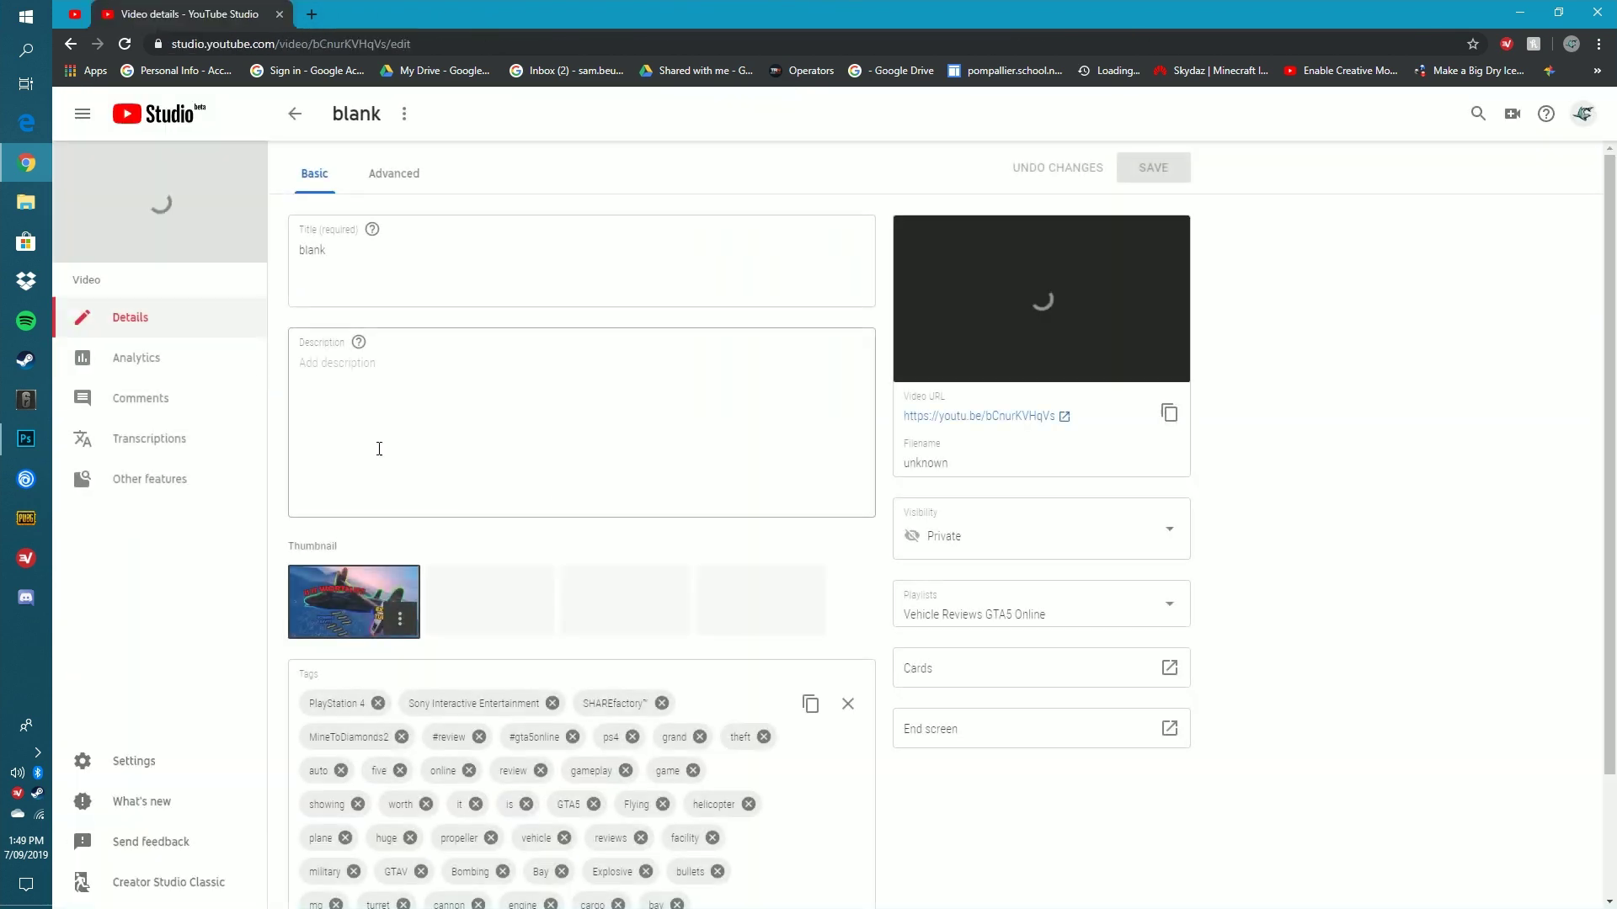
# Replace the video's thumbnail with the "siege monetage 2" image from the Thumbnails folder.
pyautogui.click(398, 599)
pyautogui.click(367, 581)
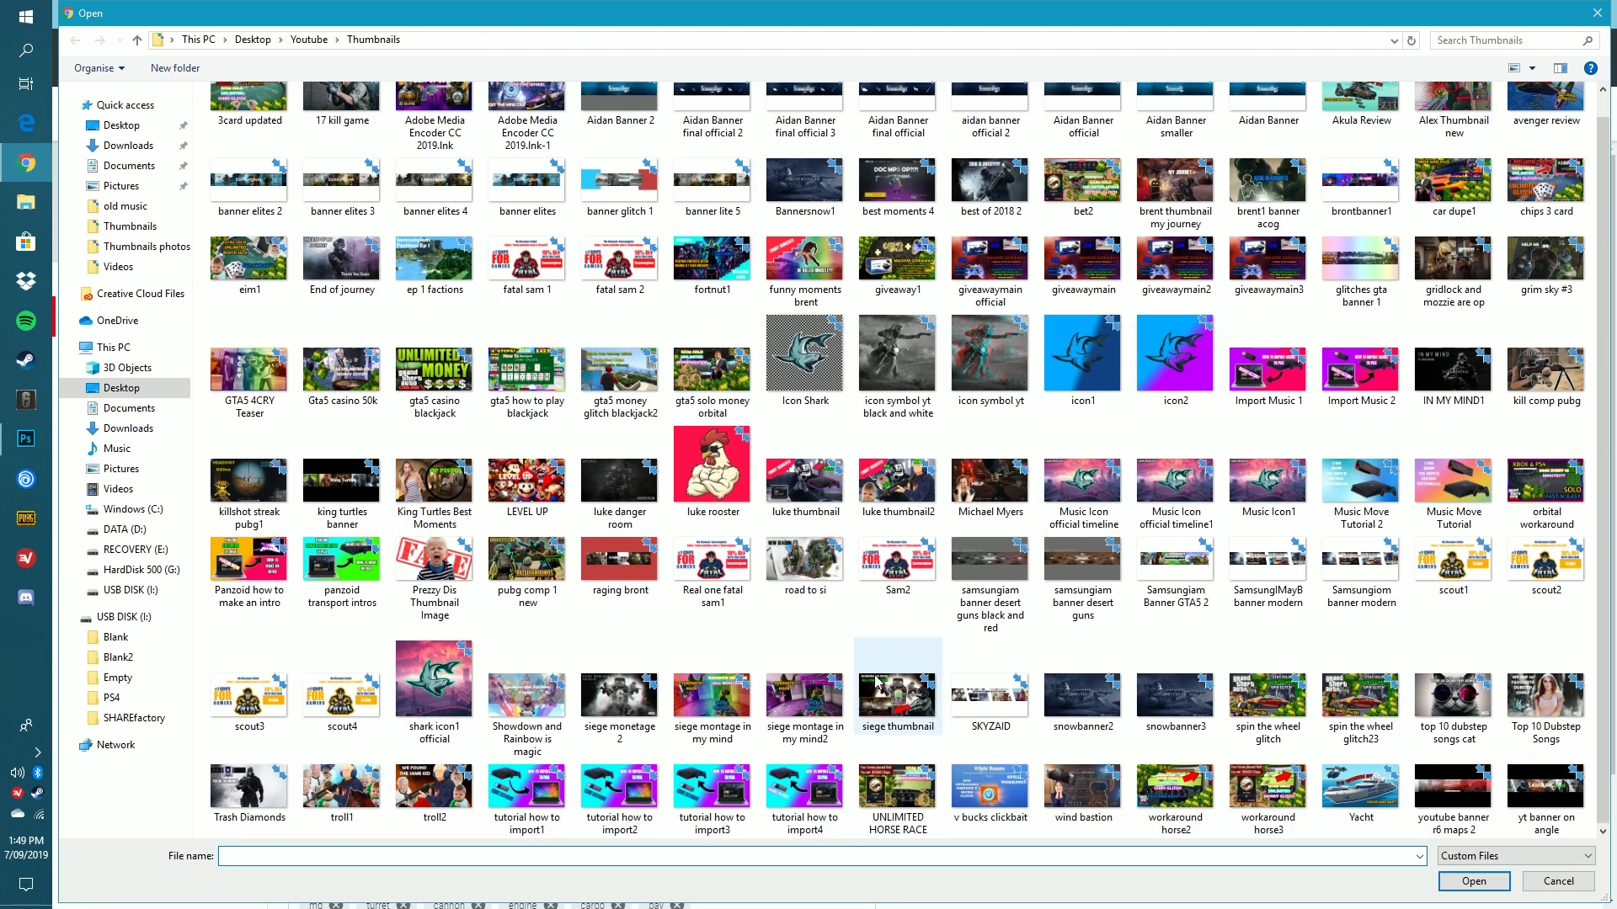
pyautogui.doubleClick(612, 696)
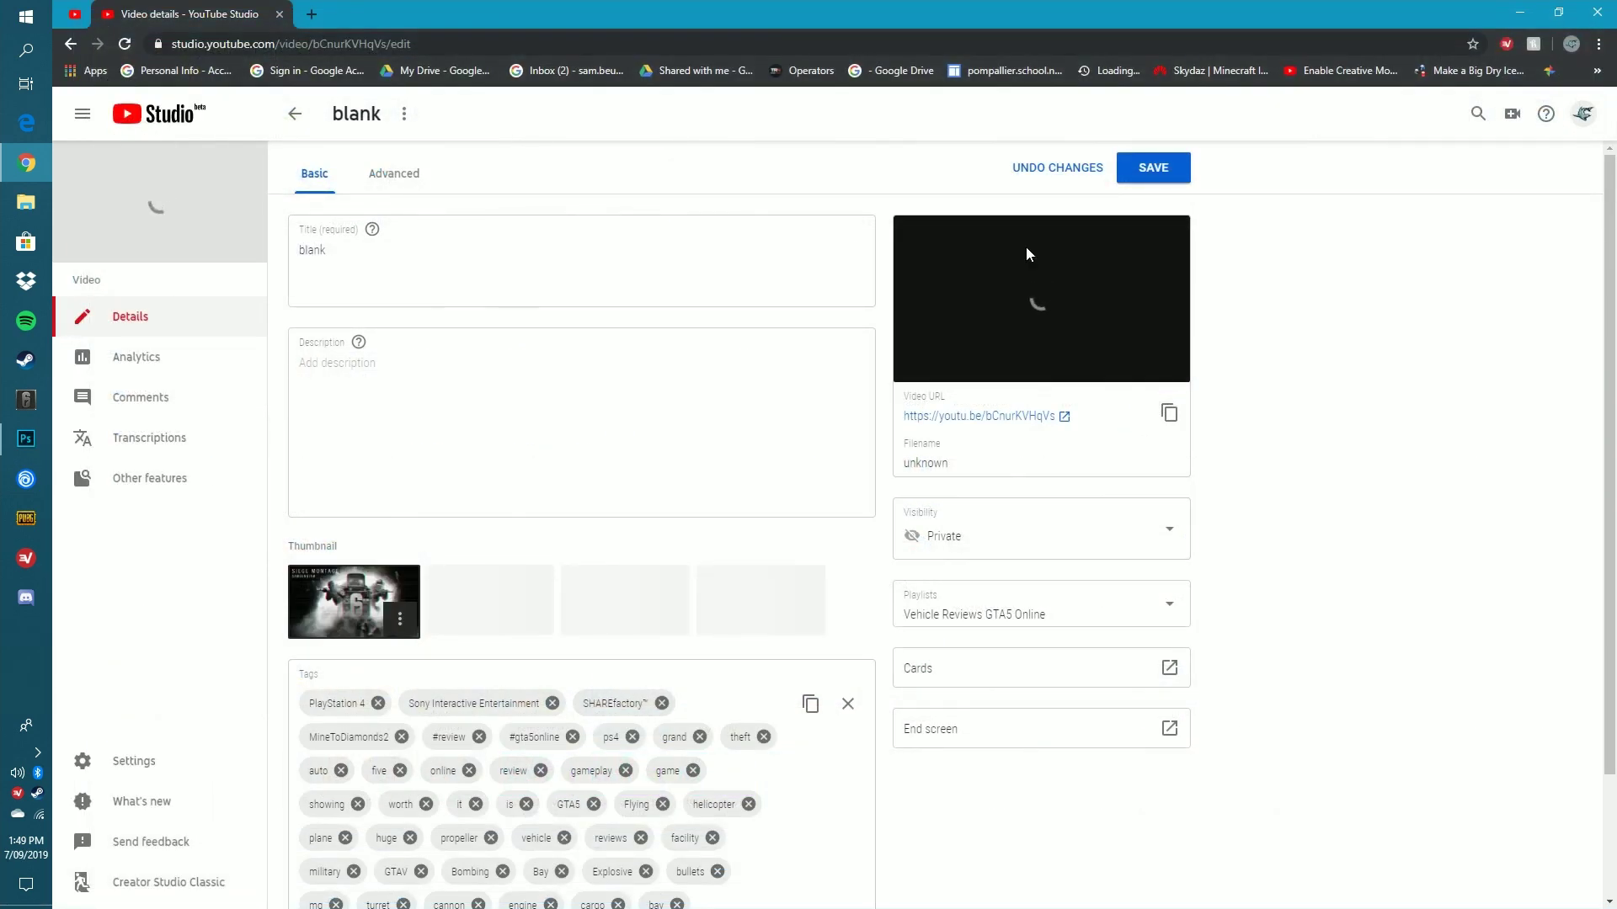